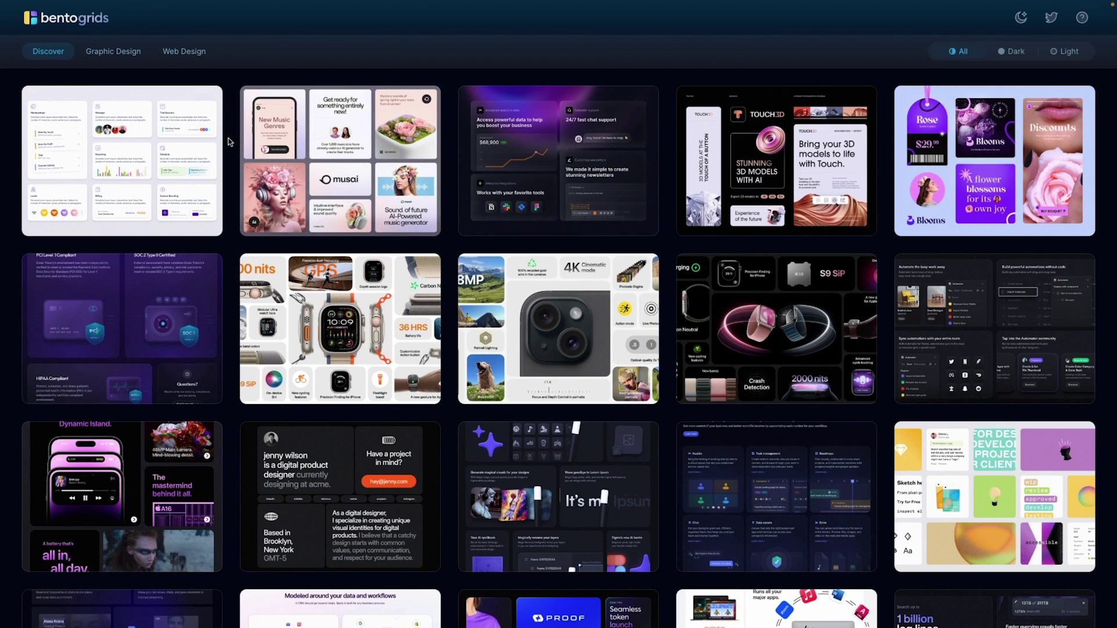
# Browse the bento grid gallery for design inspiration and open the Apple Watch Ultra 2023 example.
pyautogui.scroll(-5, 230, 142)
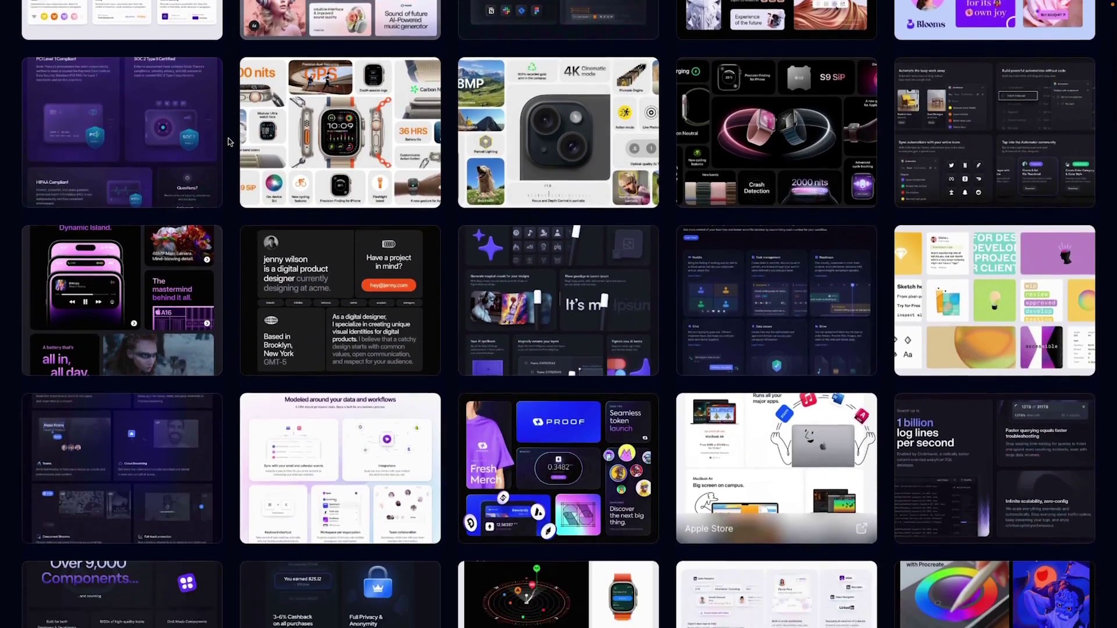
pyautogui.scroll(-8, 229, 142)
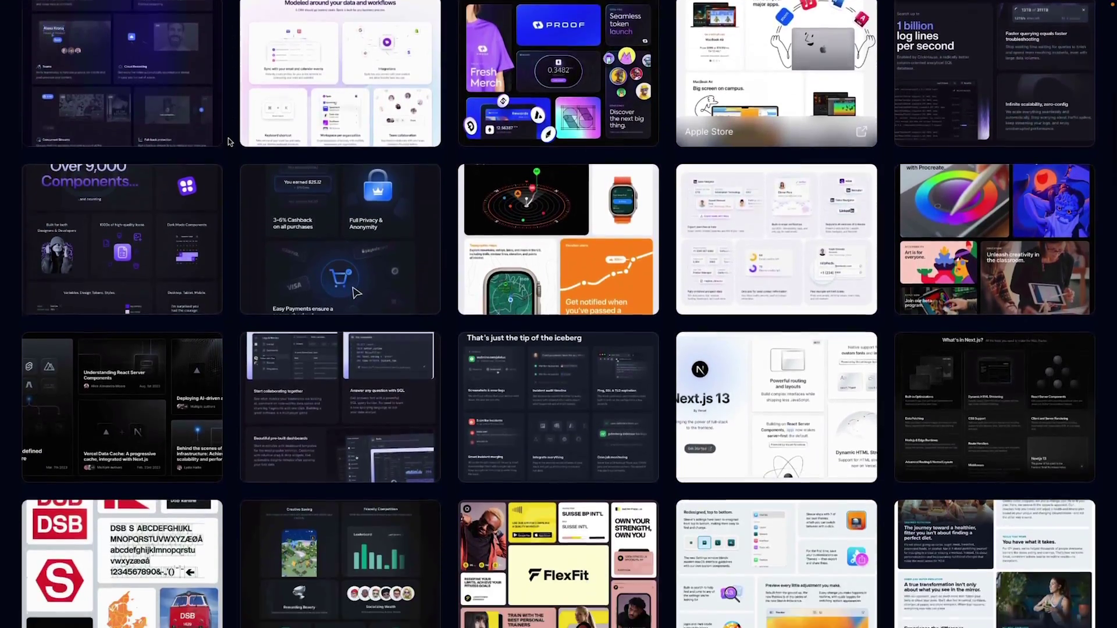
pyautogui.scroll(-6, 228, 142)
pyautogui.scroll(18, 228, 142)
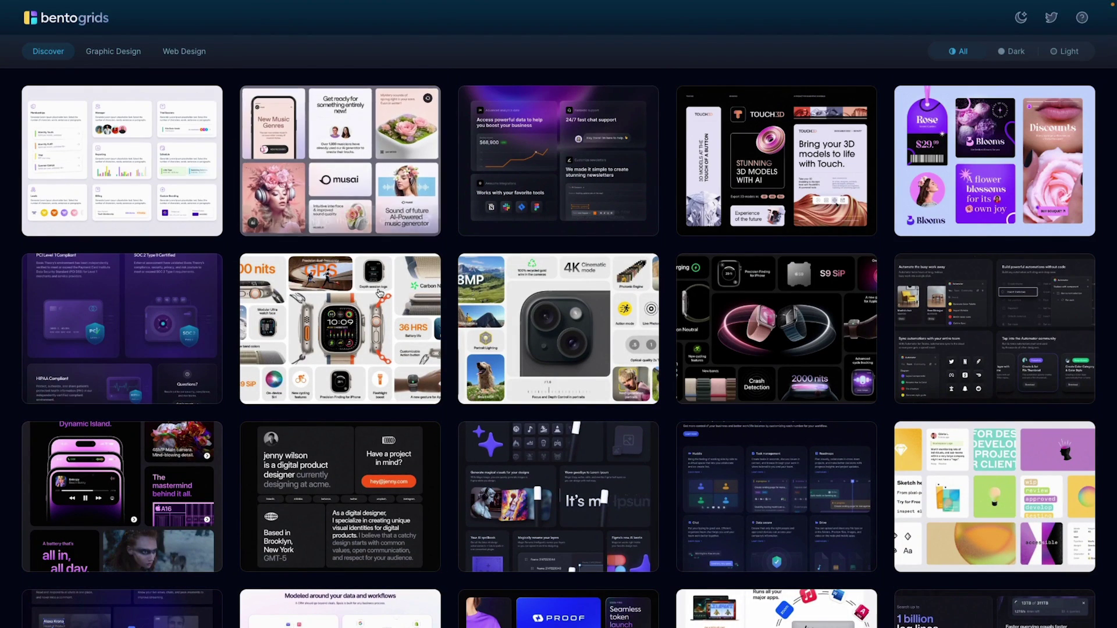
pyautogui.moveTo(367, 302)
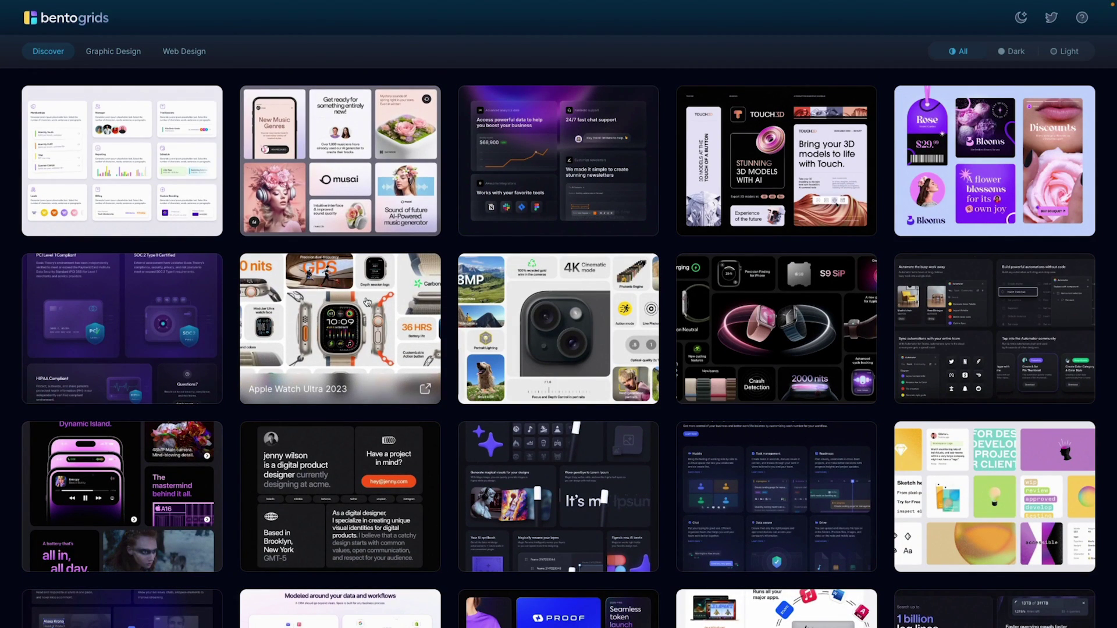
pyautogui.click(367, 301)
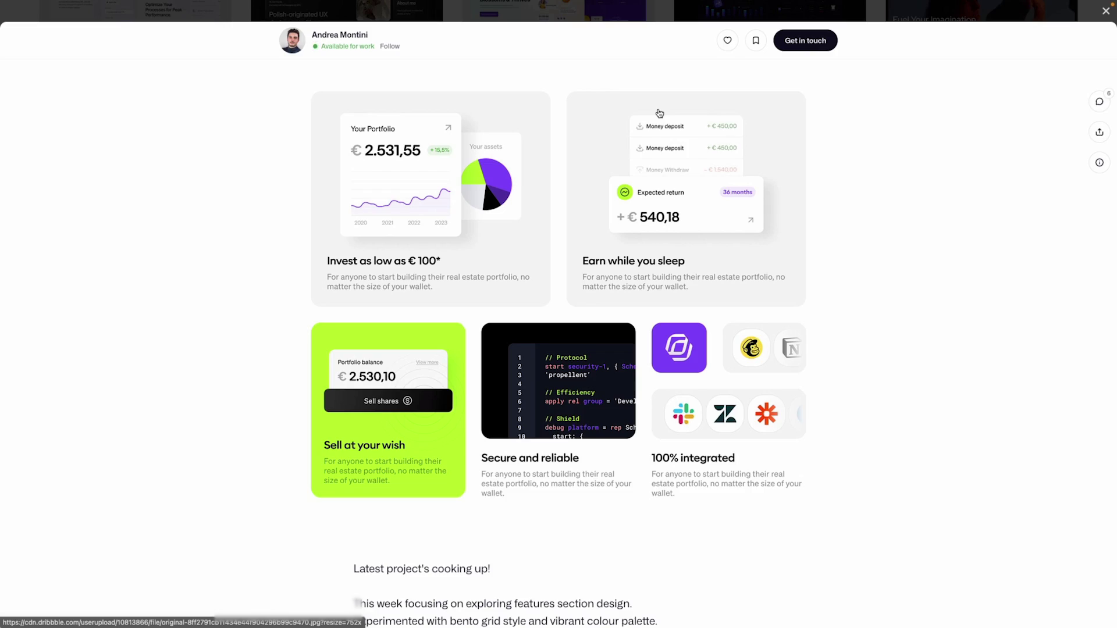
# Switch to the designer's X profile and look through the posts for landing page design examples.
pyautogui.hotkey('ctrl', 'Tab')
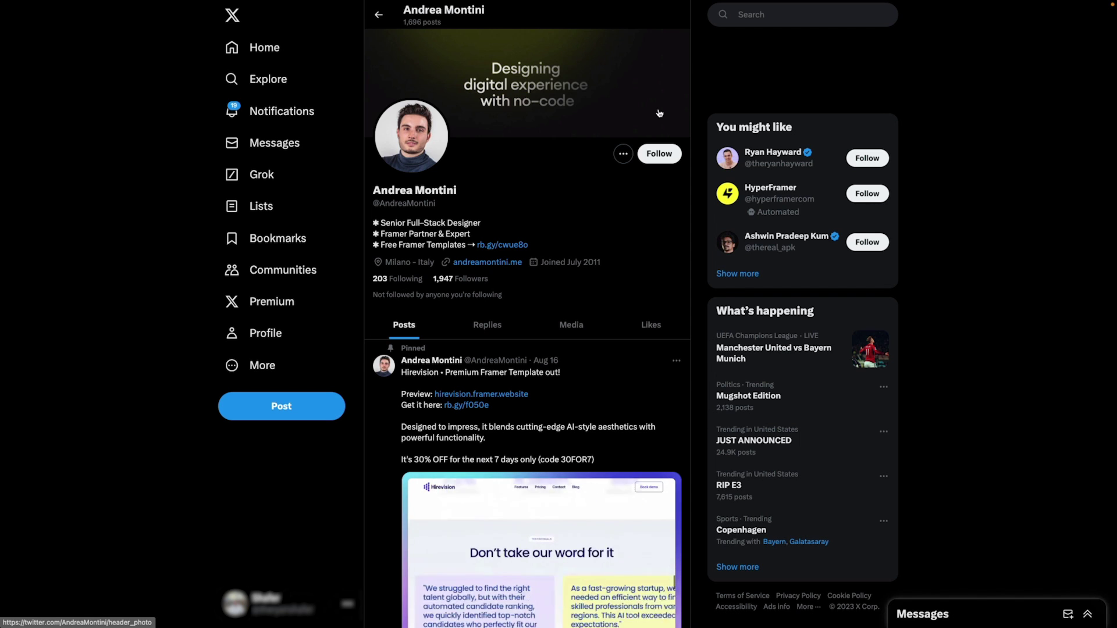
pyautogui.scroll(-10, 652, 240)
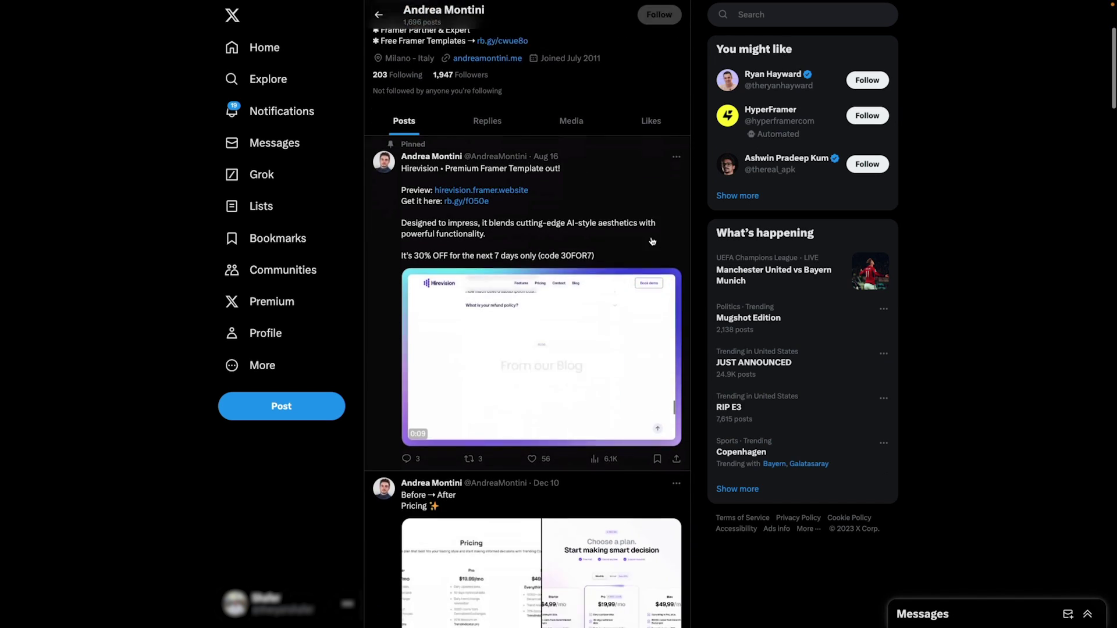
pyautogui.scroll(-5, 652, 241)
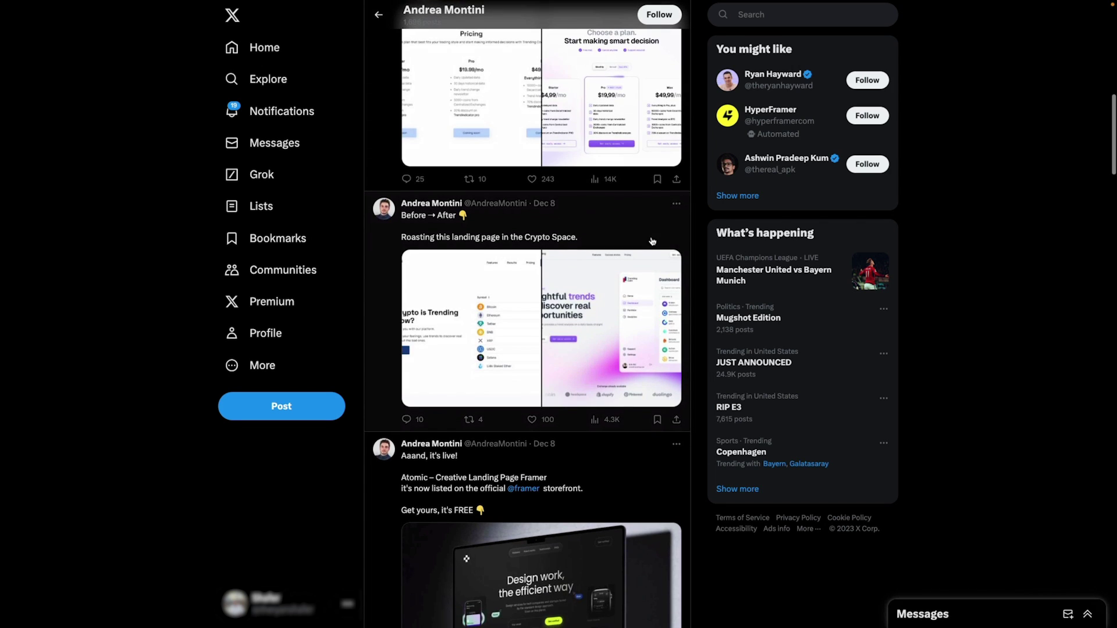
pyautogui.scroll(-10, 652, 241)
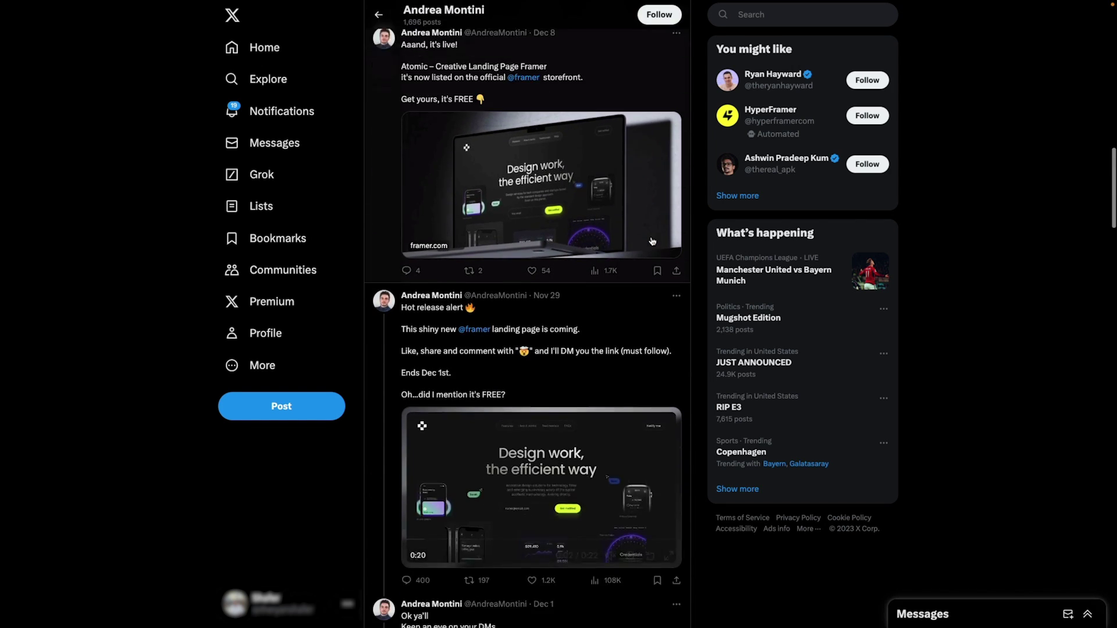
pyautogui.scroll(-5, 652, 241)
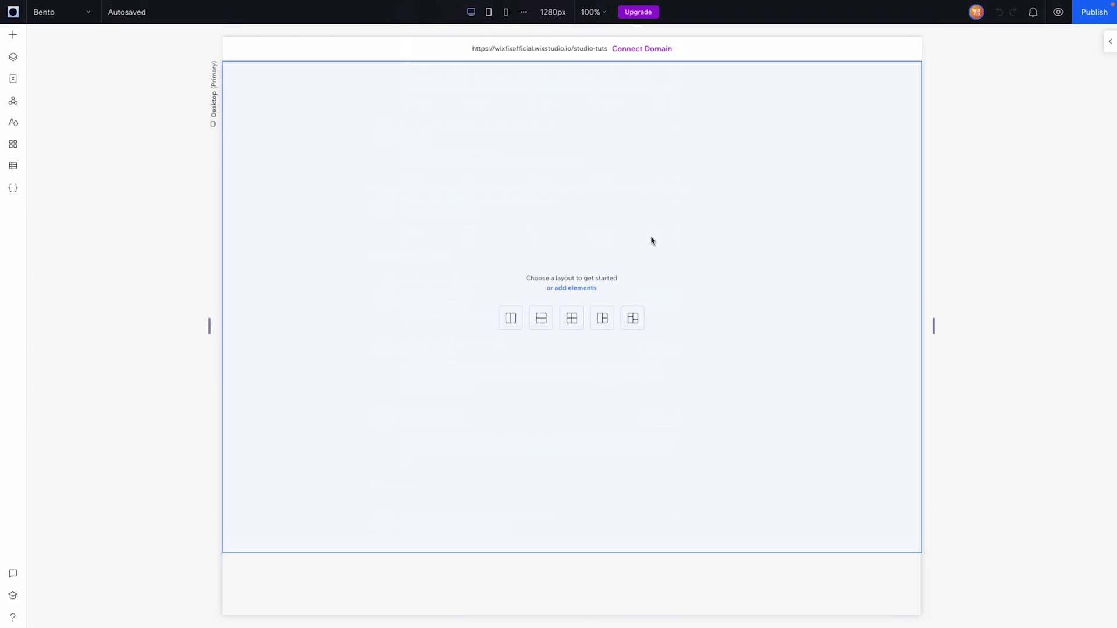
# In Wix Studio, set the blank section's padding to 5% and apply it to all sides.
pyautogui.click(652, 241)
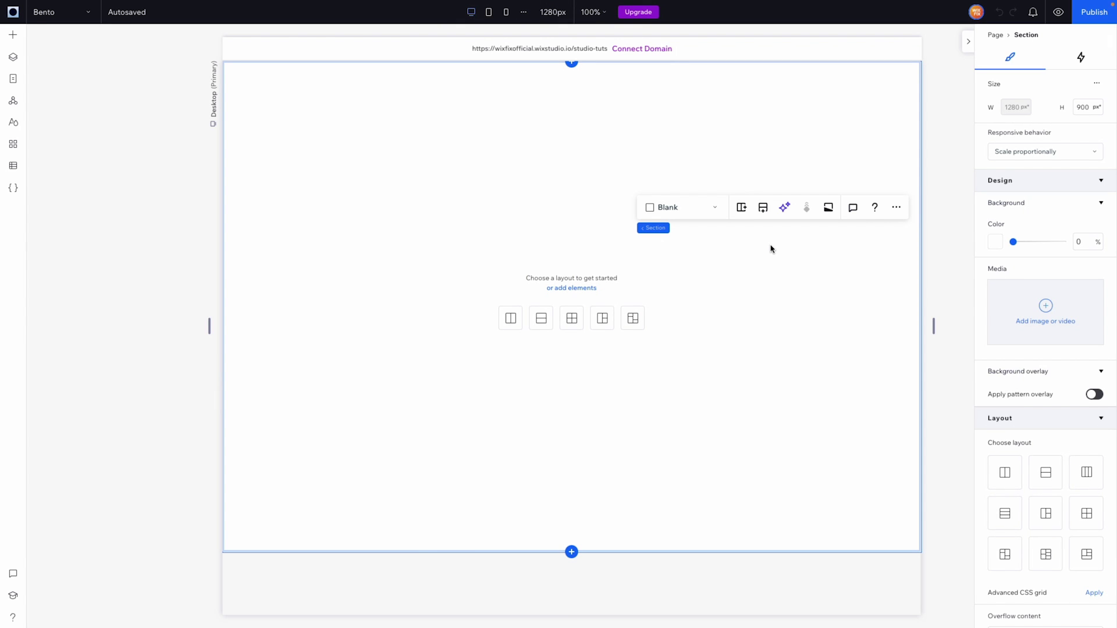
pyautogui.click(742, 326)
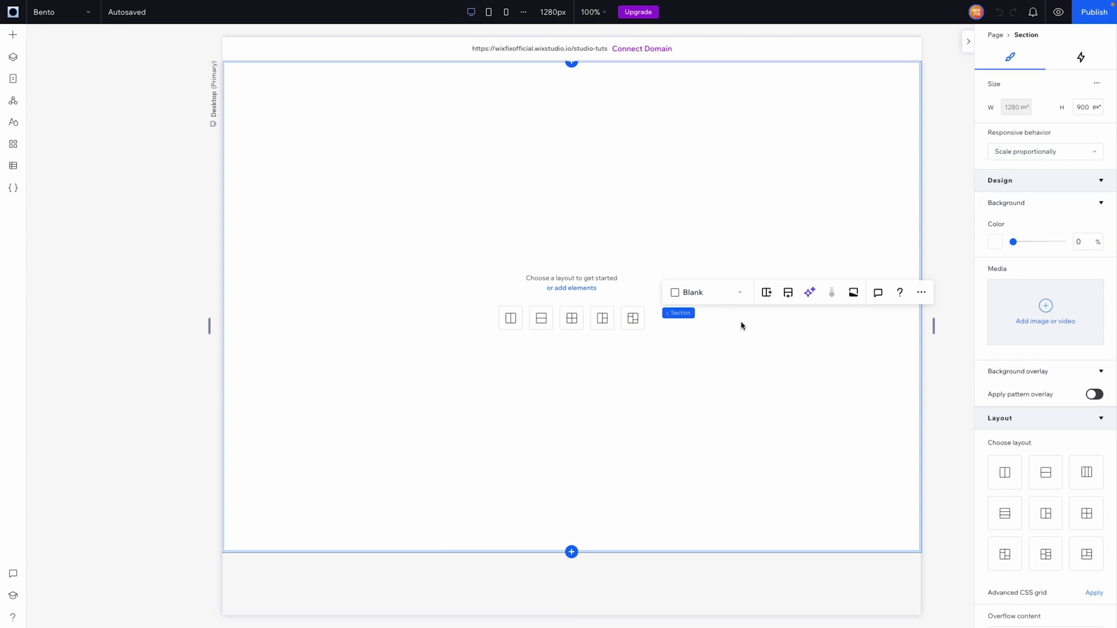
pyautogui.click(679, 166)
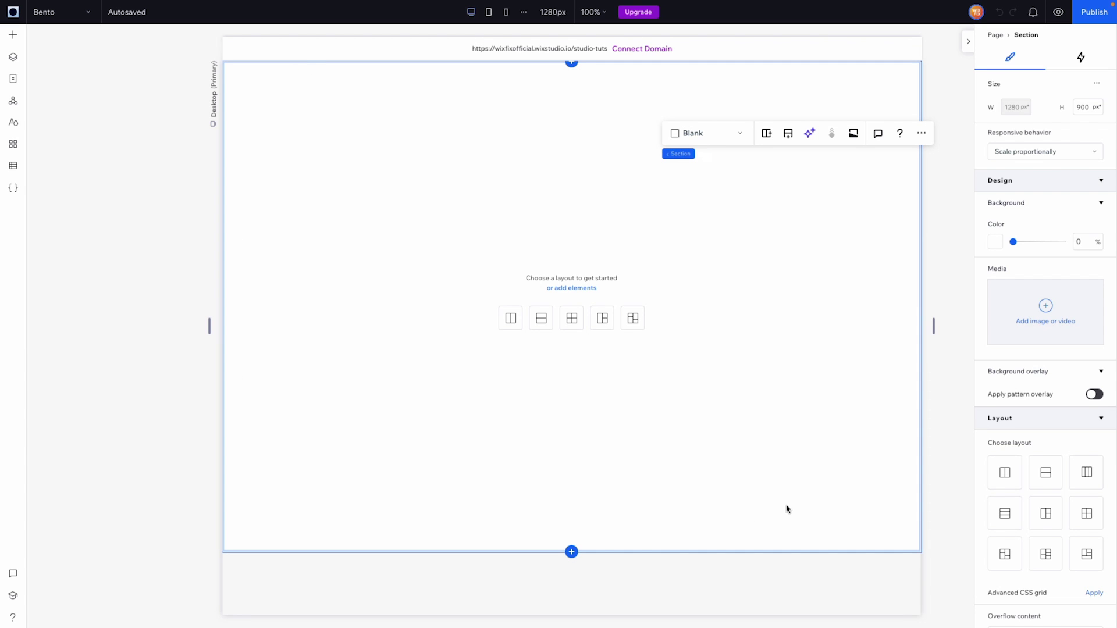
pyautogui.scroll(-5, 1028, 391)
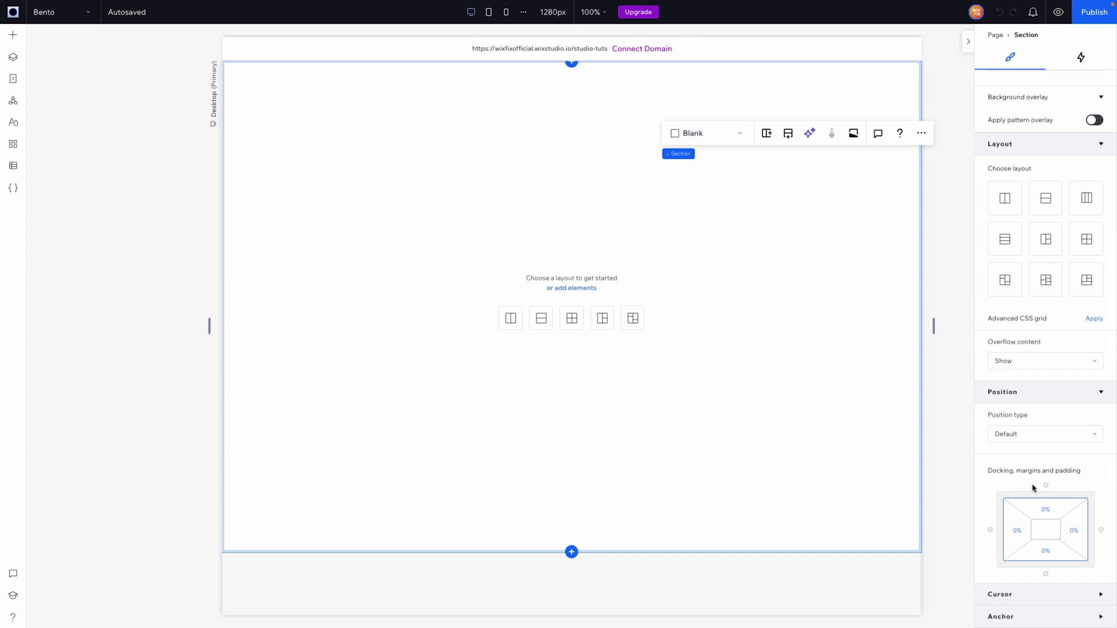
pyautogui.click(1048, 510)
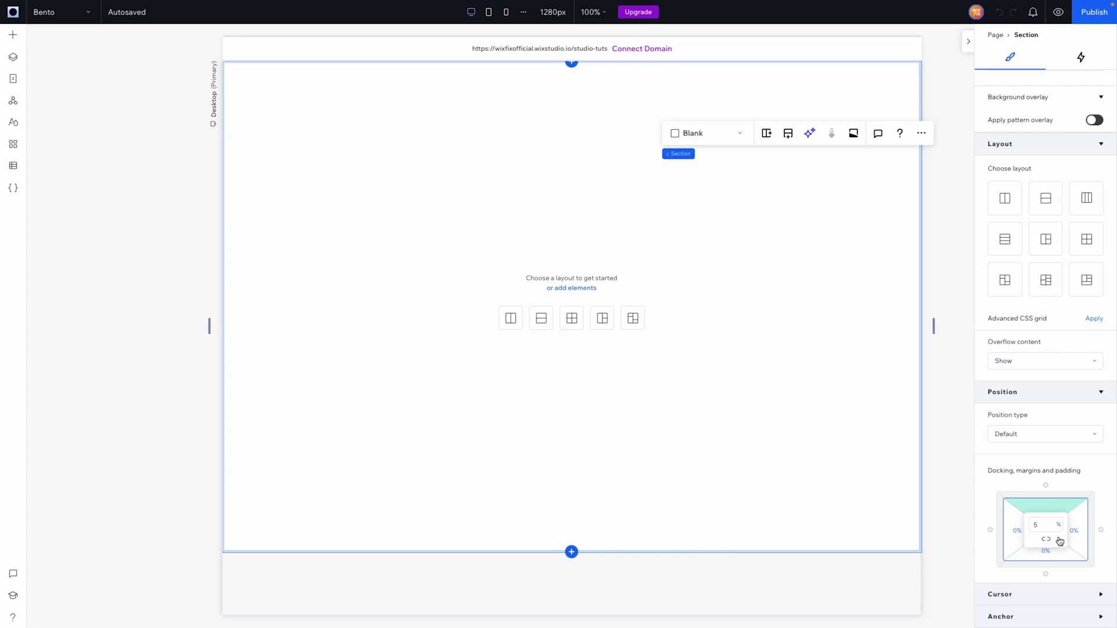
pyautogui.press('Return')
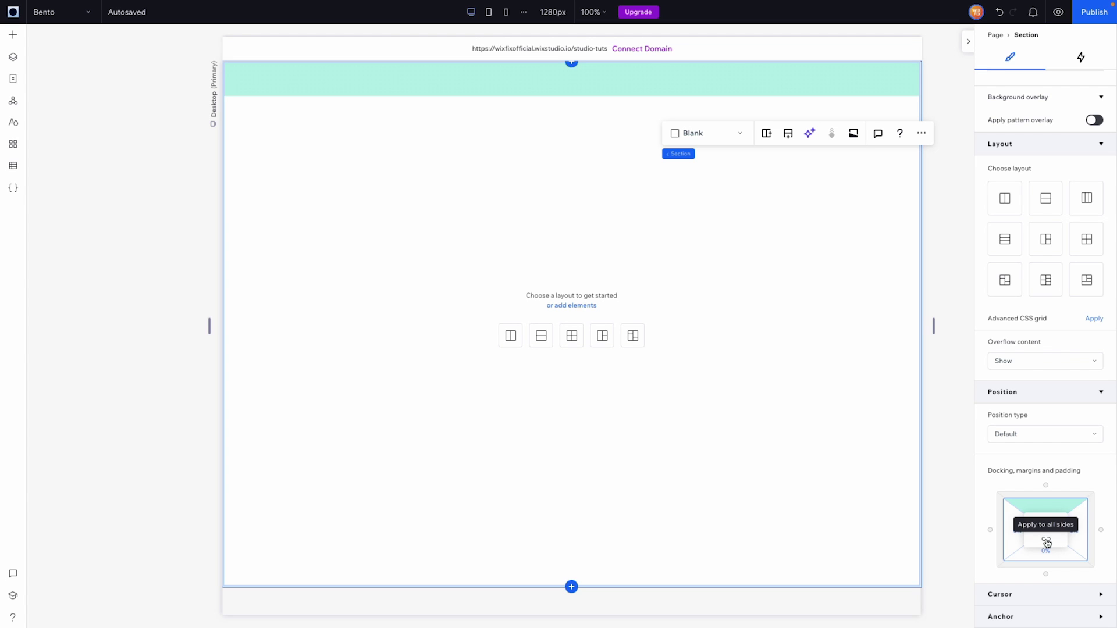
pyautogui.click(1046, 542)
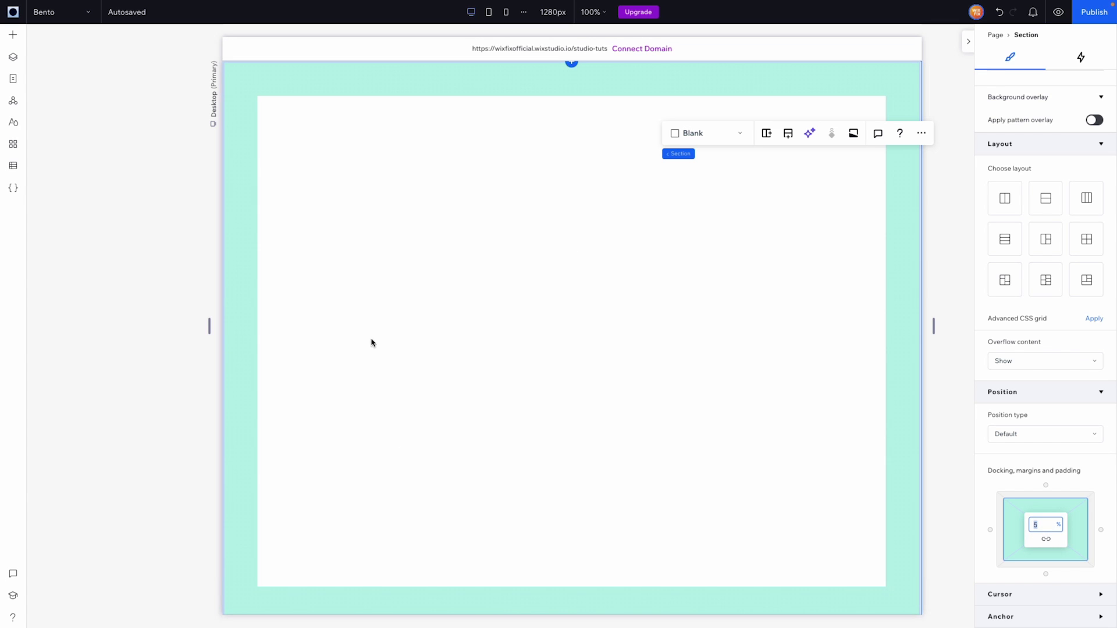
# Add a second row below the existing area of the section.
pyautogui.click(699, 315)
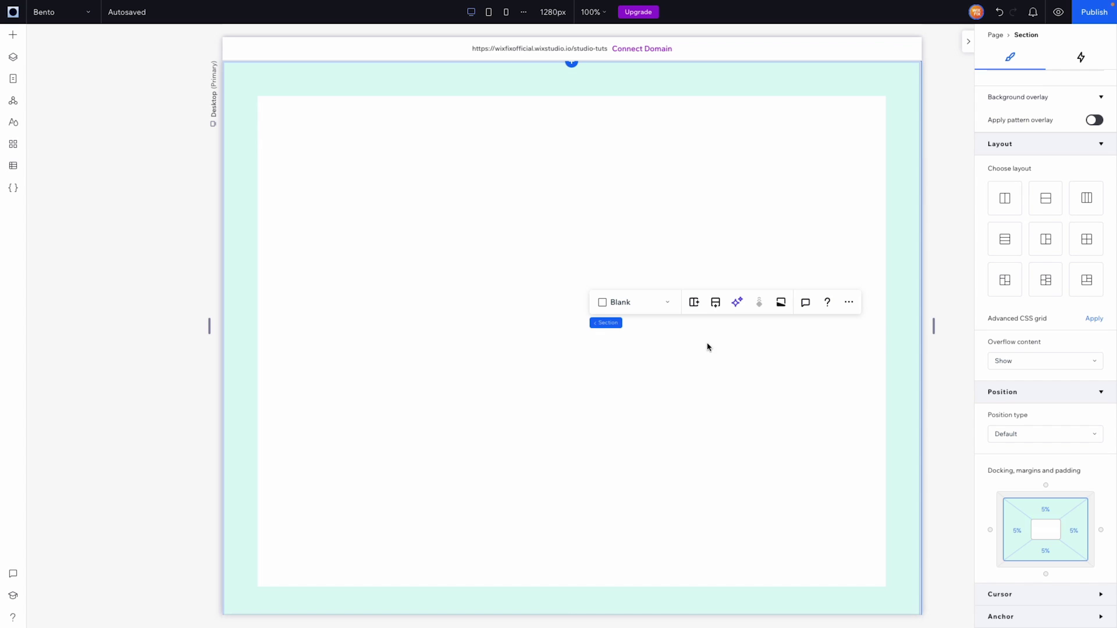
pyautogui.click(715, 303)
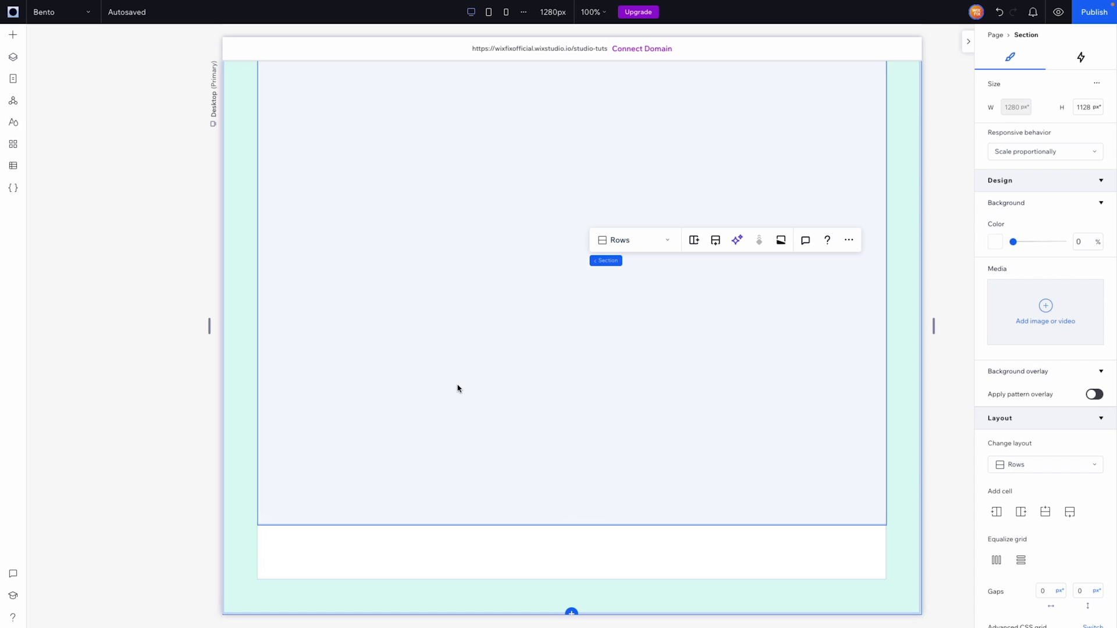
# Examine the section's upper and lower cells by selecting each in turn to compare their sizes.
pyautogui.click(458, 389)
pyautogui.click(429, 549)
pyautogui.click(426, 438)
pyautogui.click(441, 543)
pyautogui.click(424, 386)
pyautogui.click(429, 528)
pyautogui.click(479, 438)
pyautogui.hotkey('ctrl', 'z')
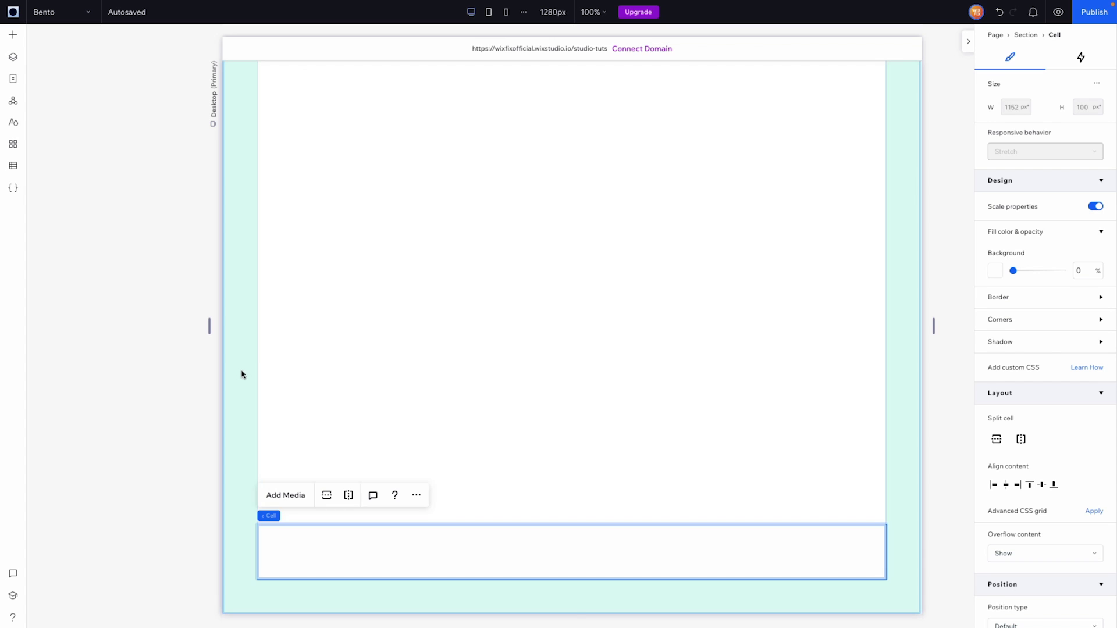
pyautogui.scroll(2, 524, 451)
pyautogui.click(536, 324)
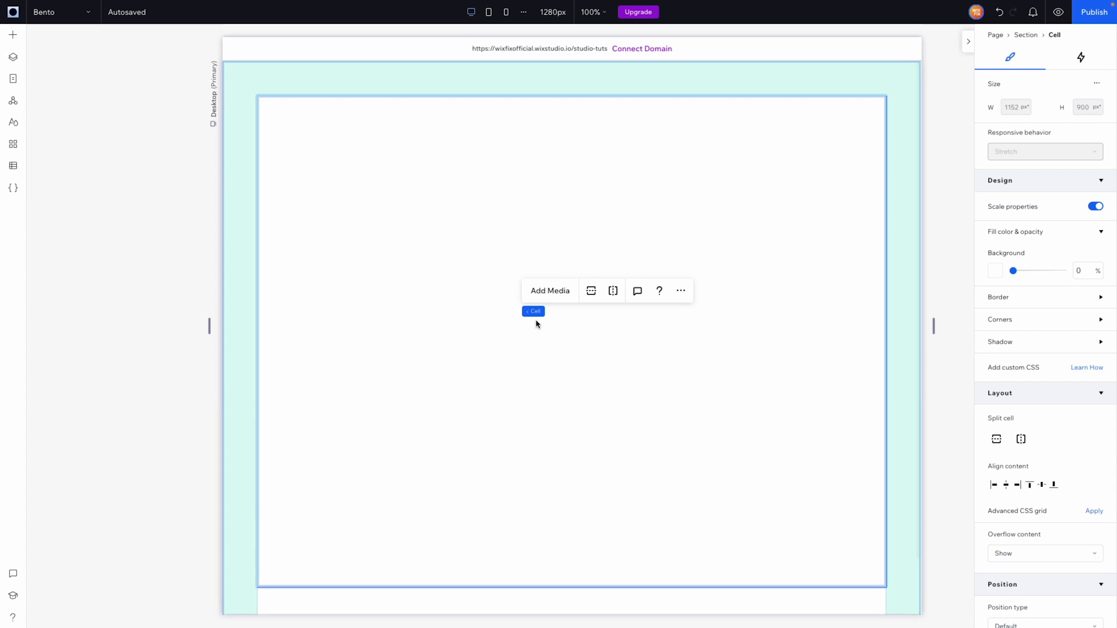
pyautogui.scroll(-2, 465, 254)
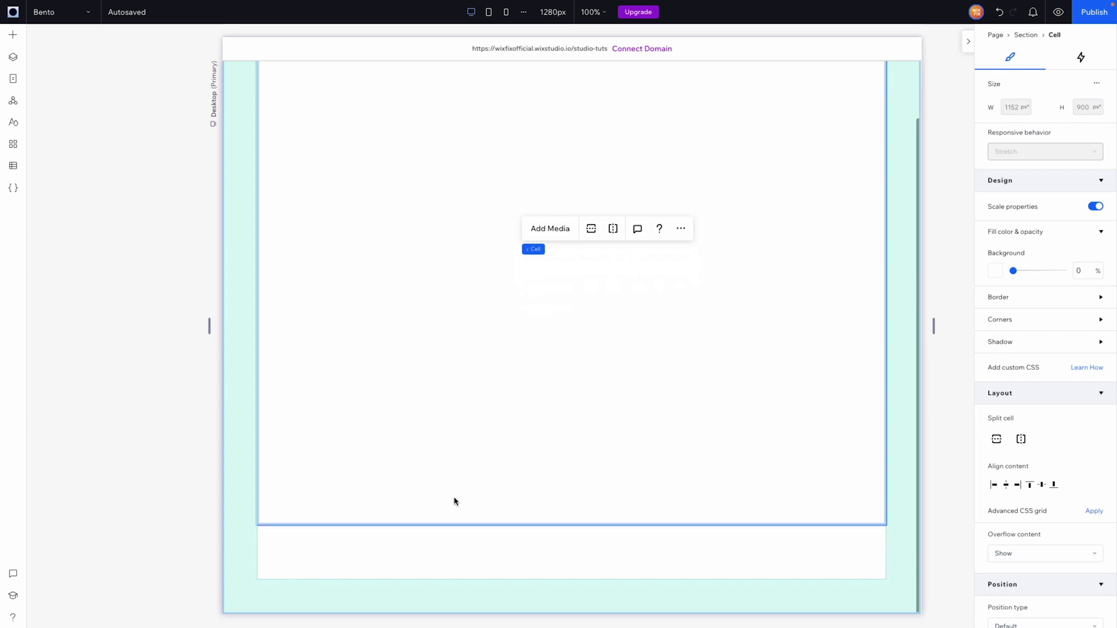
pyautogui.click(443, 553)
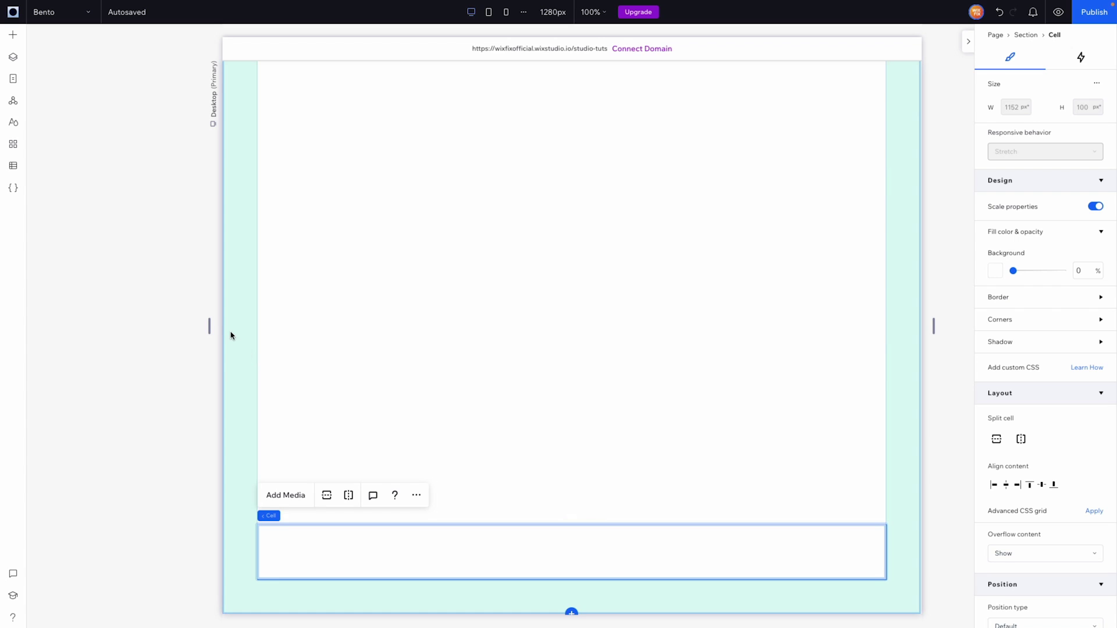
# Equalize the grid of the whole section so both rows share the same height.
pyautogui.click(235, 332)
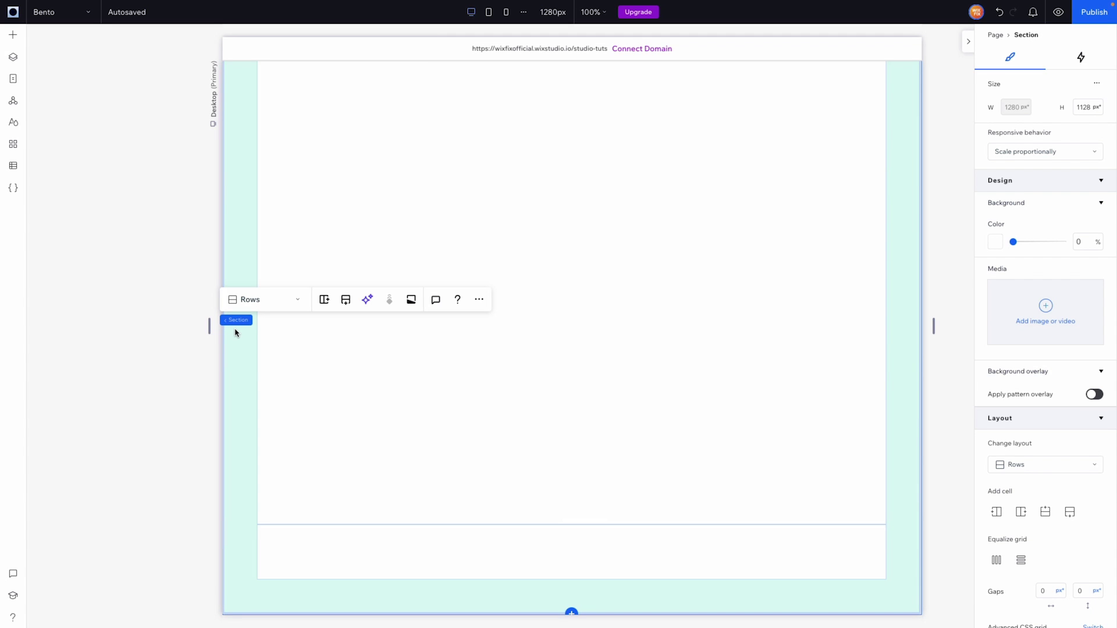
pyautogui.scroll(-3, 1007, 429)
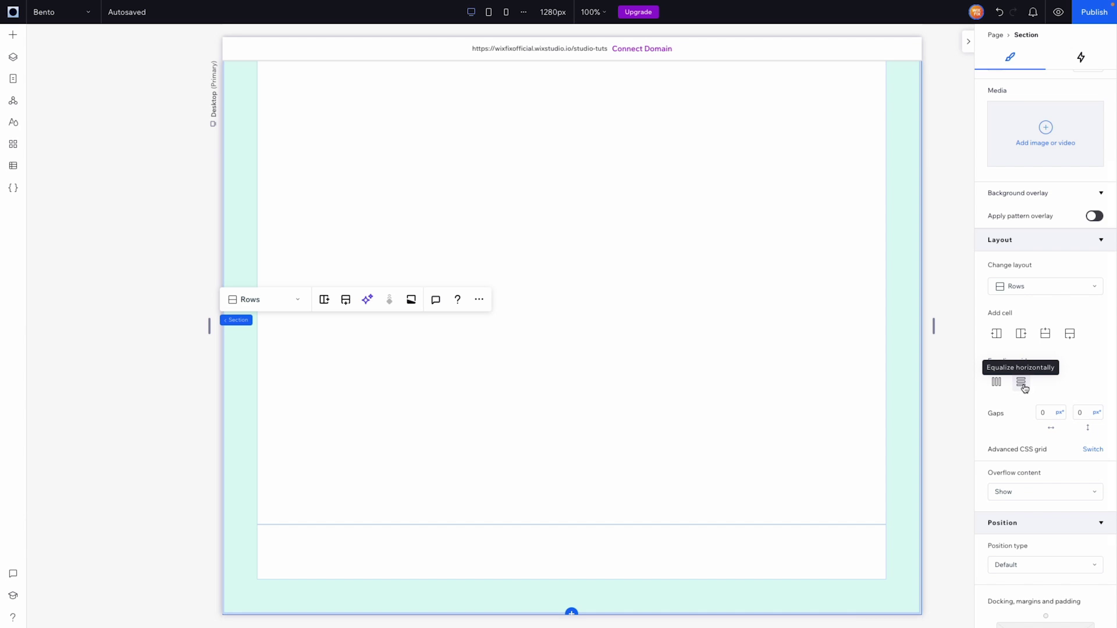
pyautogui.click(1023, 387)
pyautogui.scroll(1, 701, 327)
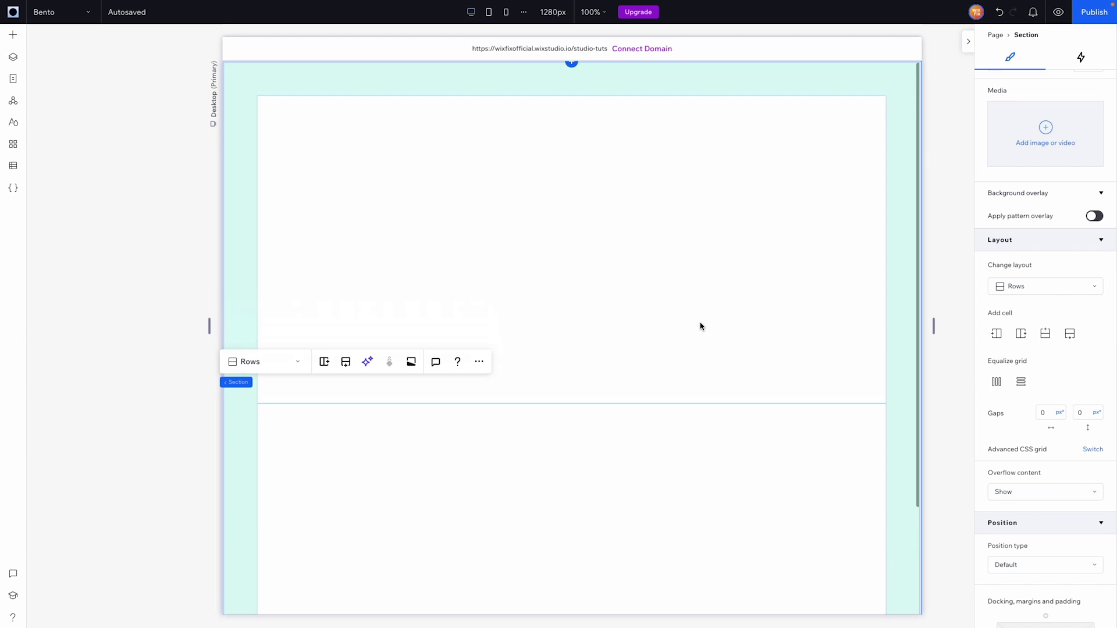
pyautogui.scroll(-2, 550, 331)
pyautogui.scroll(2, 544, 349)
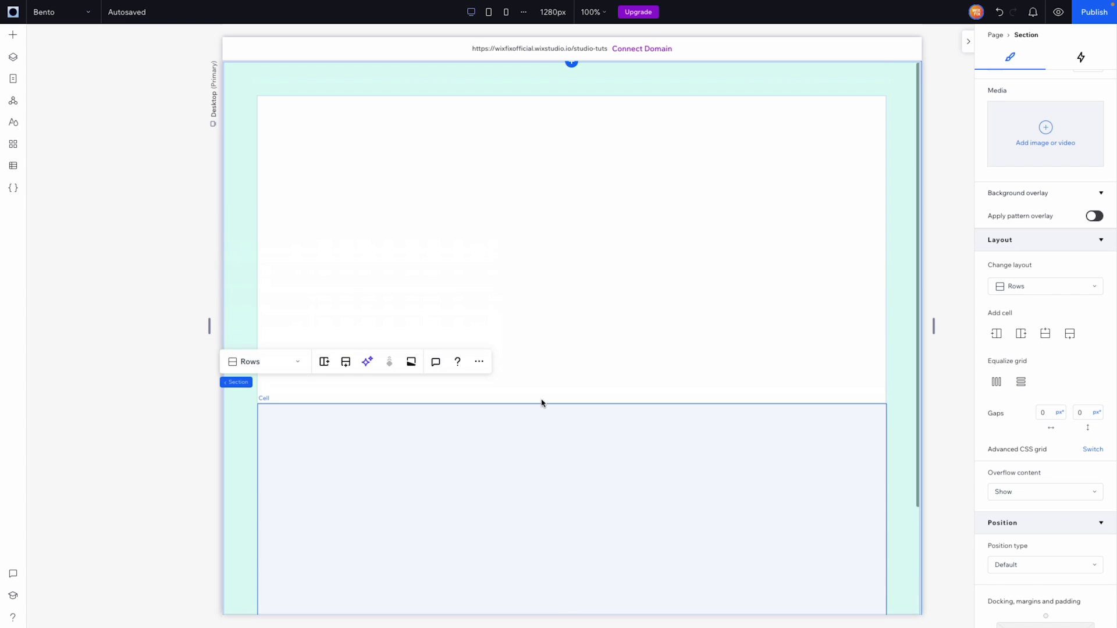
pyautogui.scroll(-2, 687, 262)
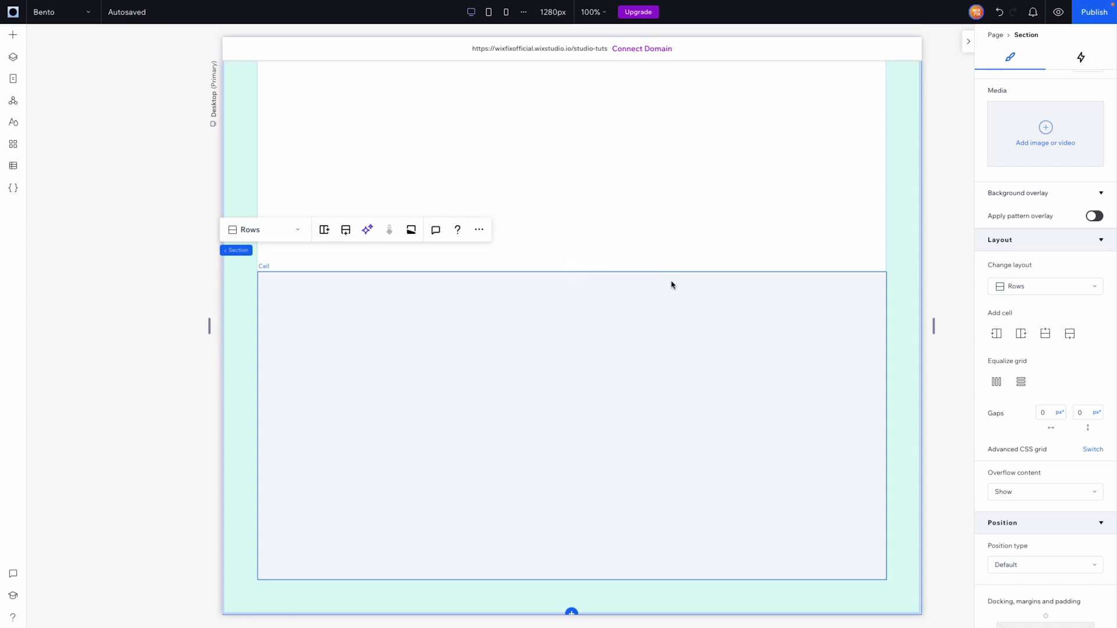
pyautogui.scroll(2, 669, 311)
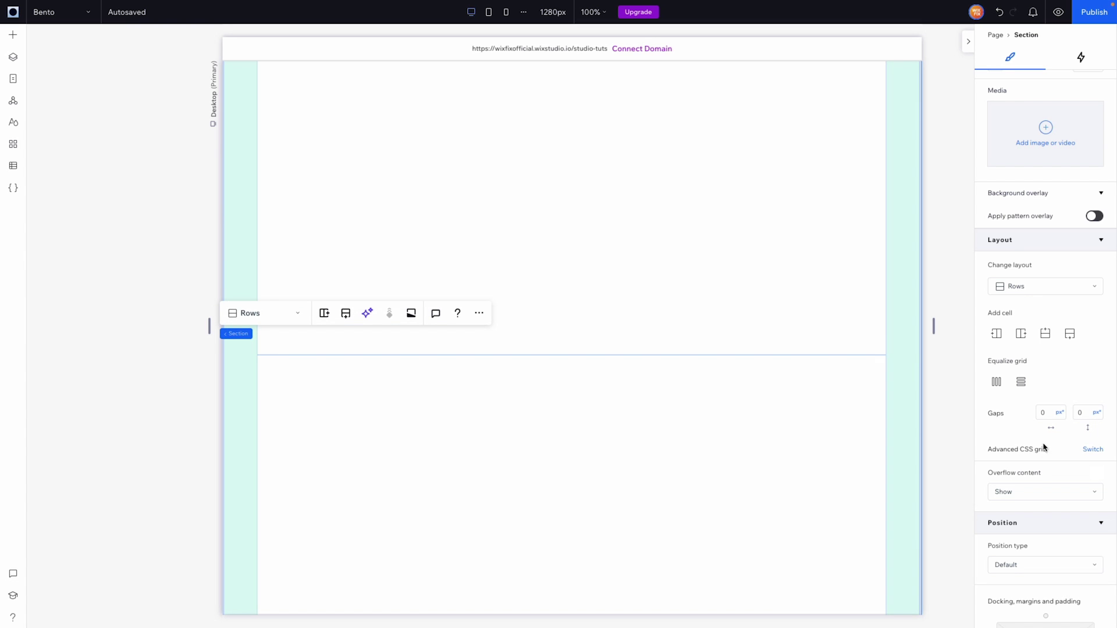
# Set the vertical gap between the section's two rows to 36 px.
pyautogui.click(1082, 414)
pyautogui.press('Return')
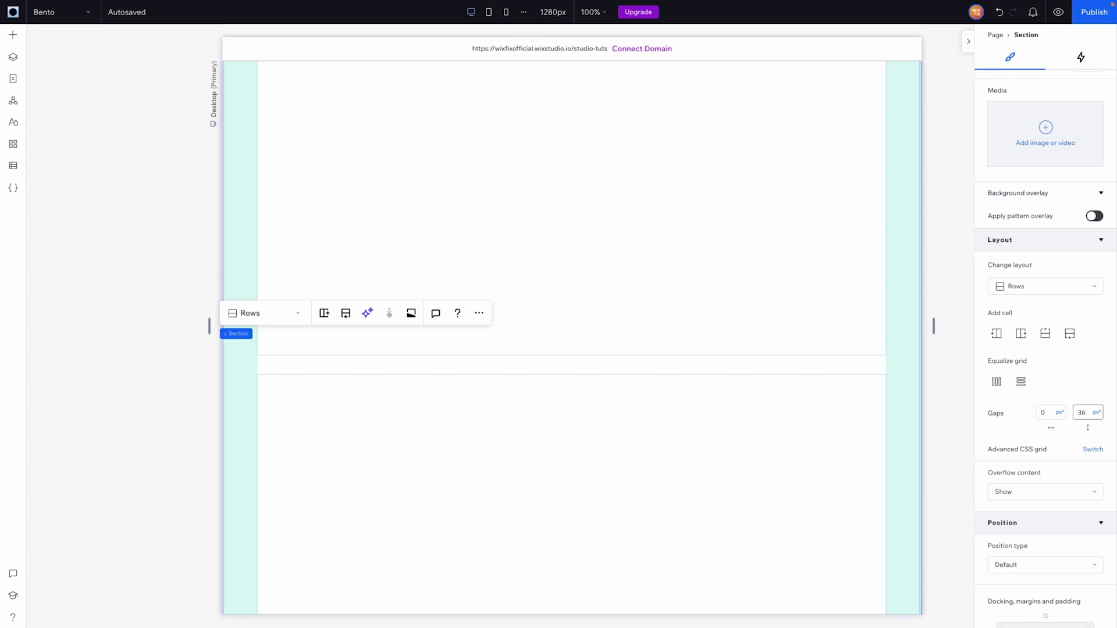
pyautogui.click(904, 317)
# Split the section's upper cell into two side-by-side cells.
pyautogui.click(744, 230)
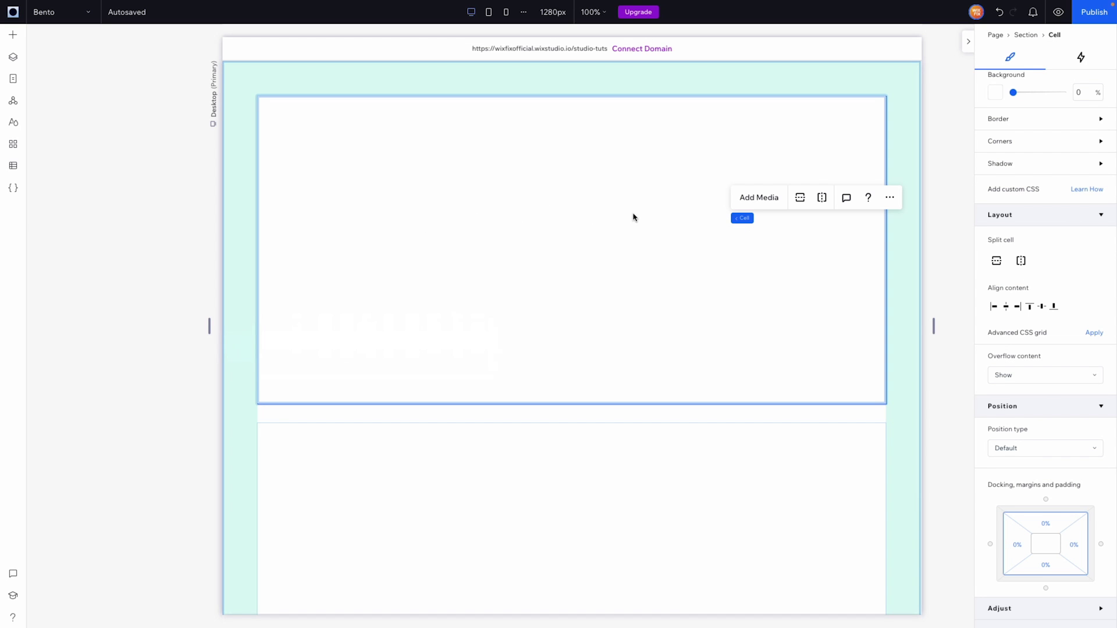
pyautogui.click(822, 201)
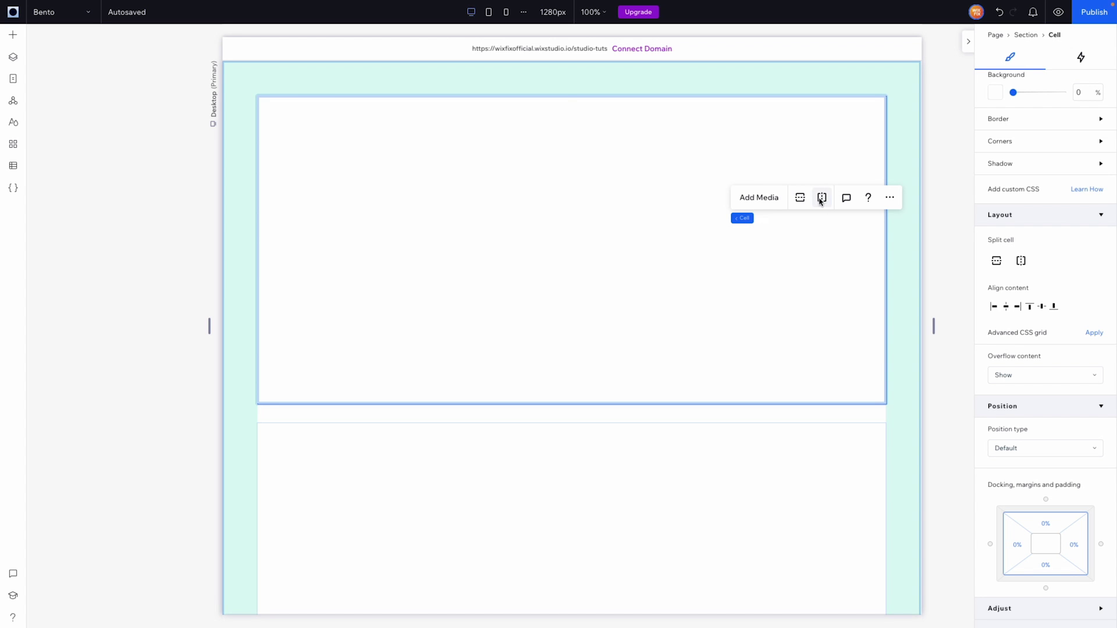
pyautogui.click(626, 202)
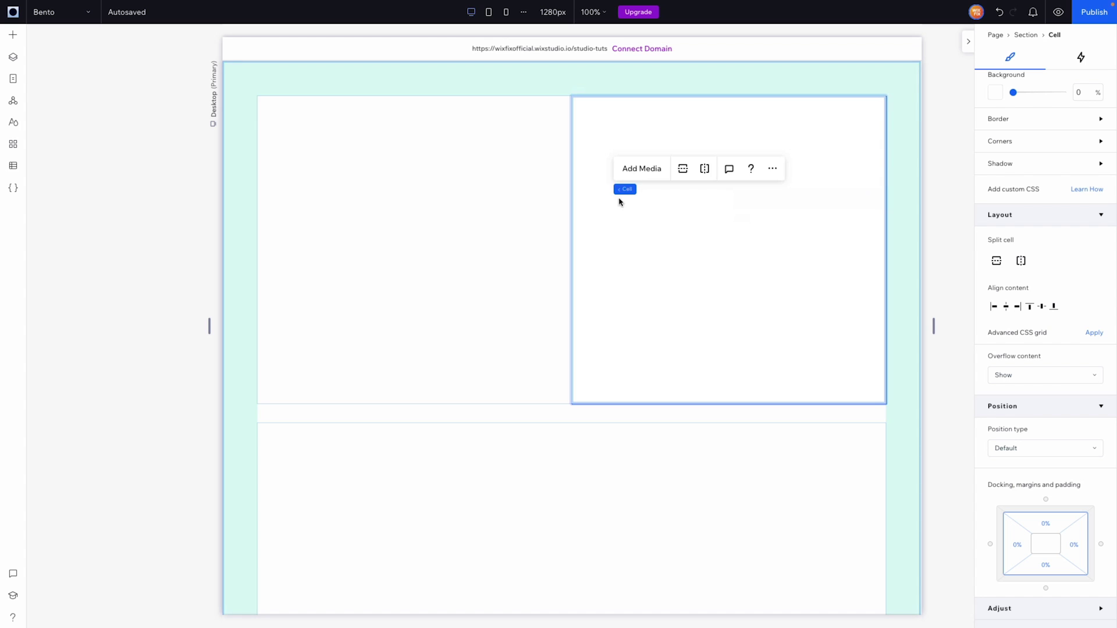
pyautogui.click(486, 197)
pyautogui.click(660, 243)
# Set the section's horizontal gap between cells to 36 px.
pyautogui.scroll(-2, 661, 244)
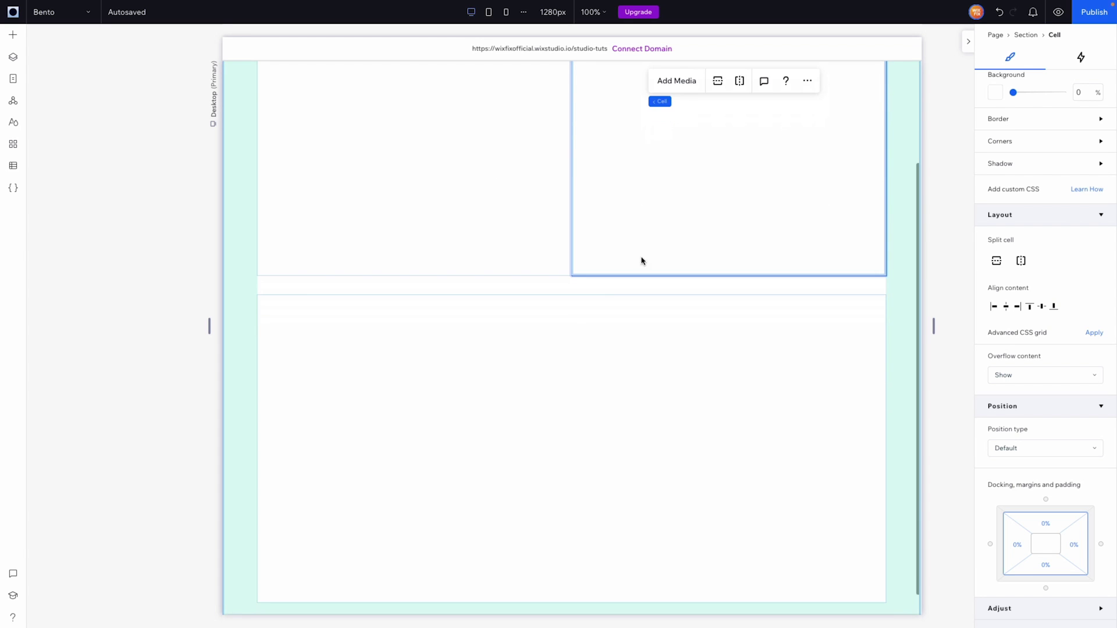
pyautogui.scroll(-1, 999, 341)
pyautogui.click(905, 290)
pyautogui.click(1045, 378)
pyautogui.press('Return')
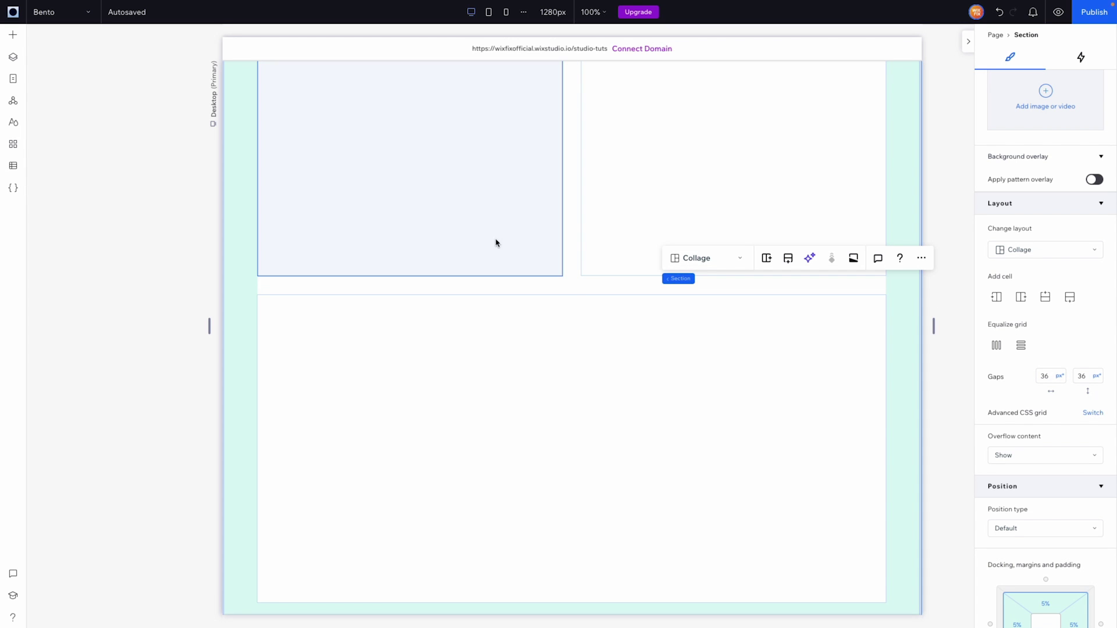
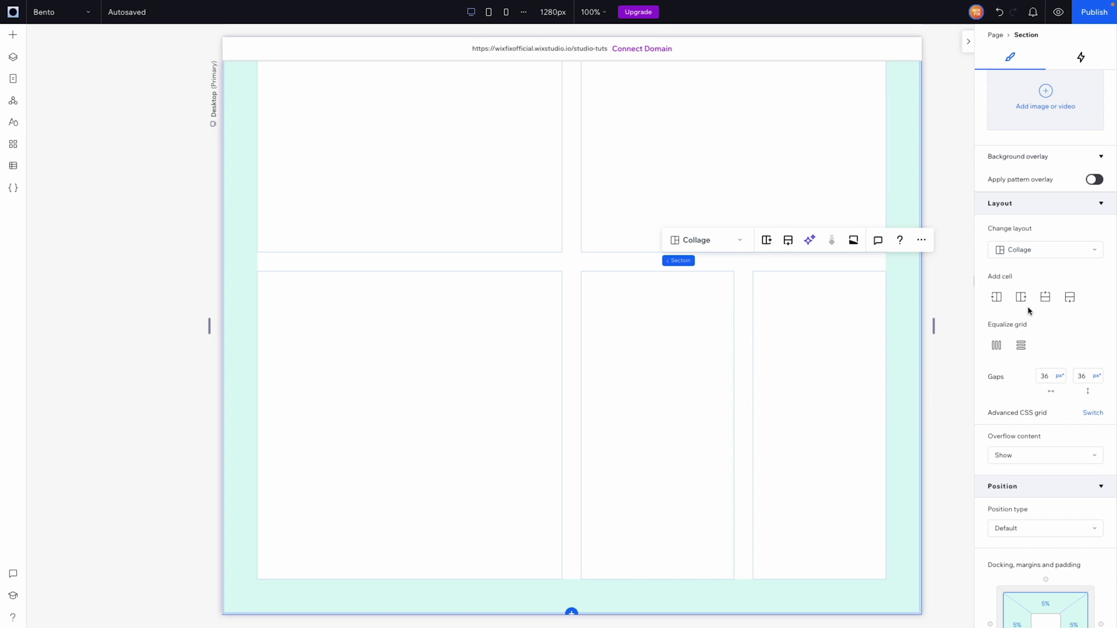
# Try equalizing the section's column widths, and undo back to the undivided lower cell.
pyautogui.click(996, 346)
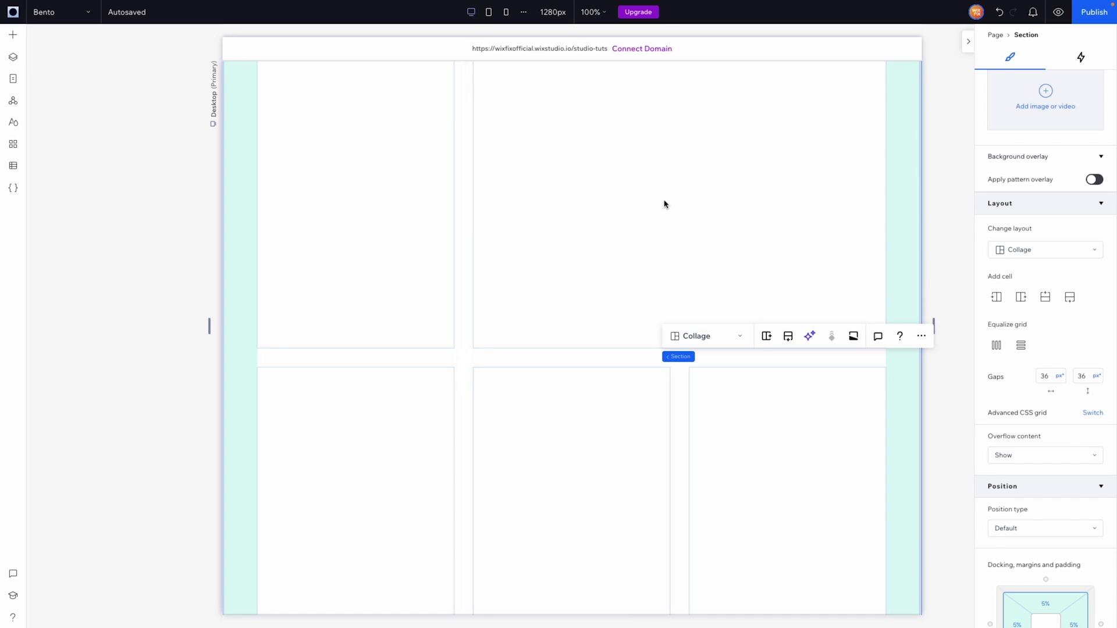
pyautogui.click(1001, 14)
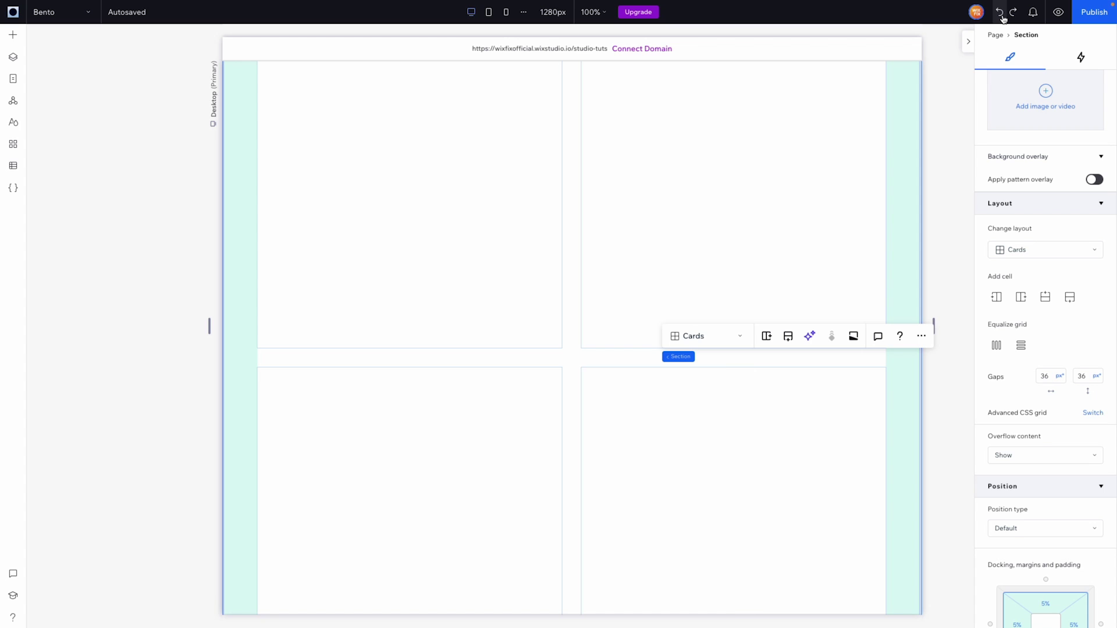
pyautogui.click(1013, 12)
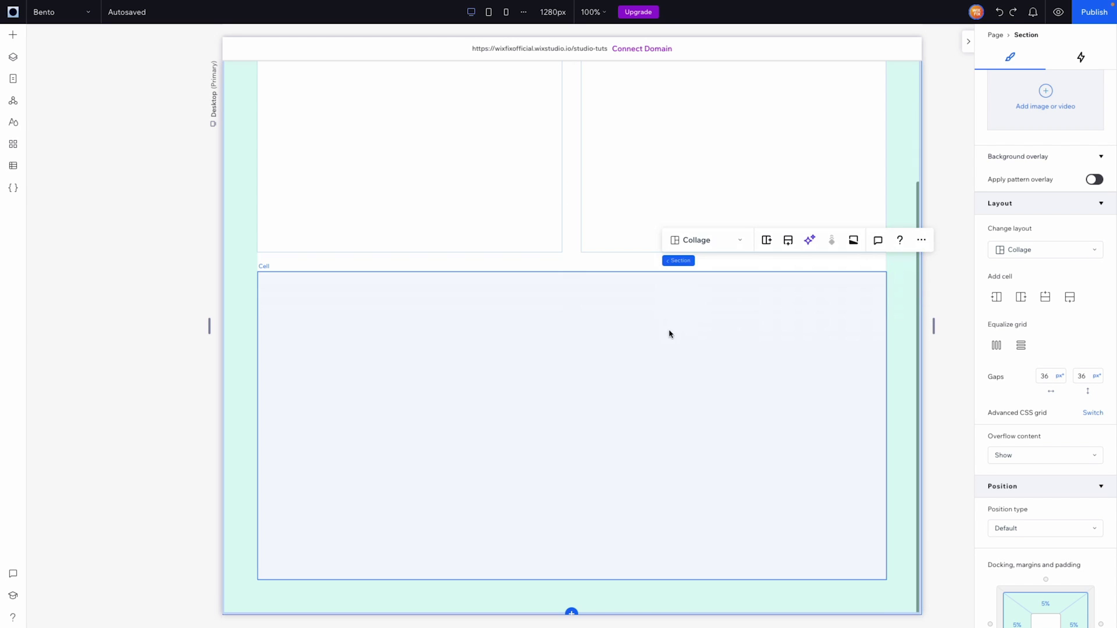
# Add a container to the section's lower cell and stretch it to fill the whole cell.
pyautogui.click(610, 342)
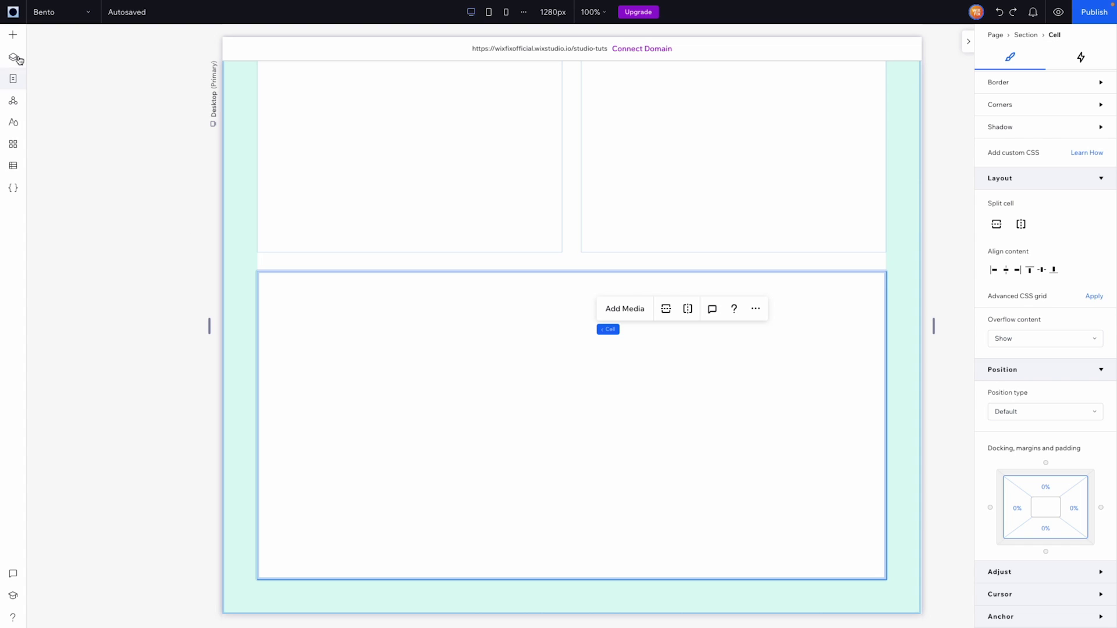
pyautogui.click(12, 40)
pyautogui.click(52, 44)
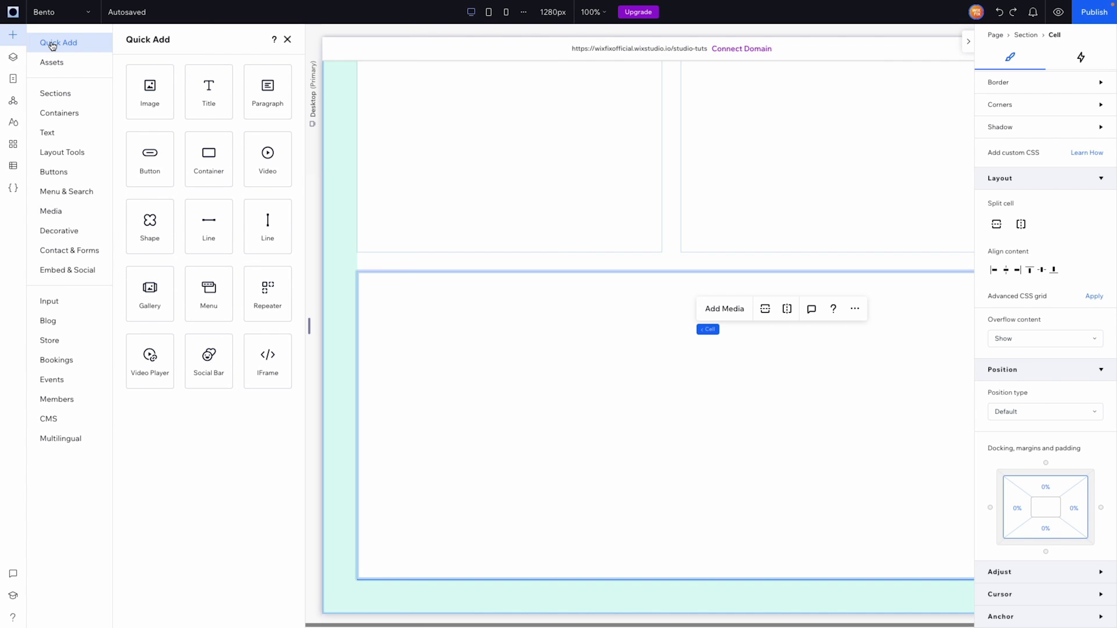
pyautogui.moveTo(204, 167); pyautogui.dragTo(610, 410)
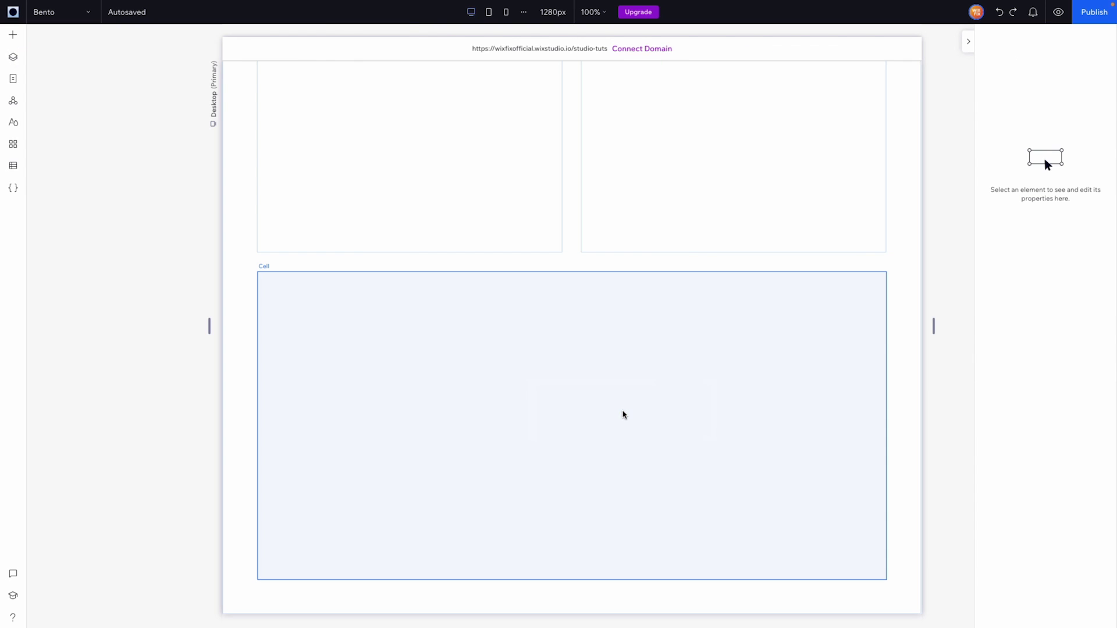
pyautogui.click(705, 401)
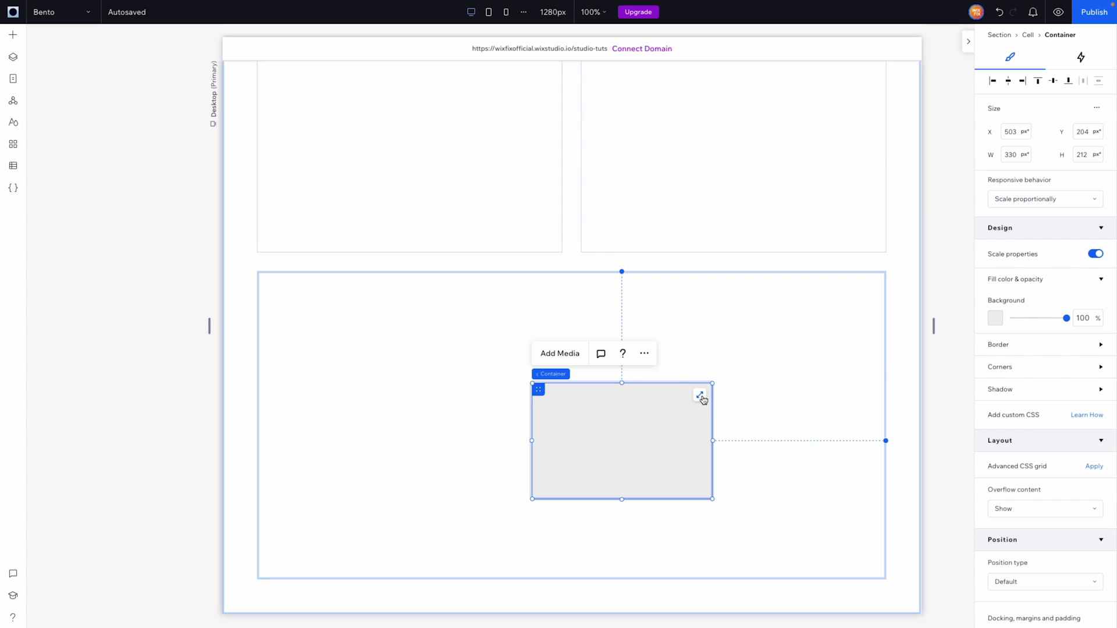
pyautogui.click(700, 395)
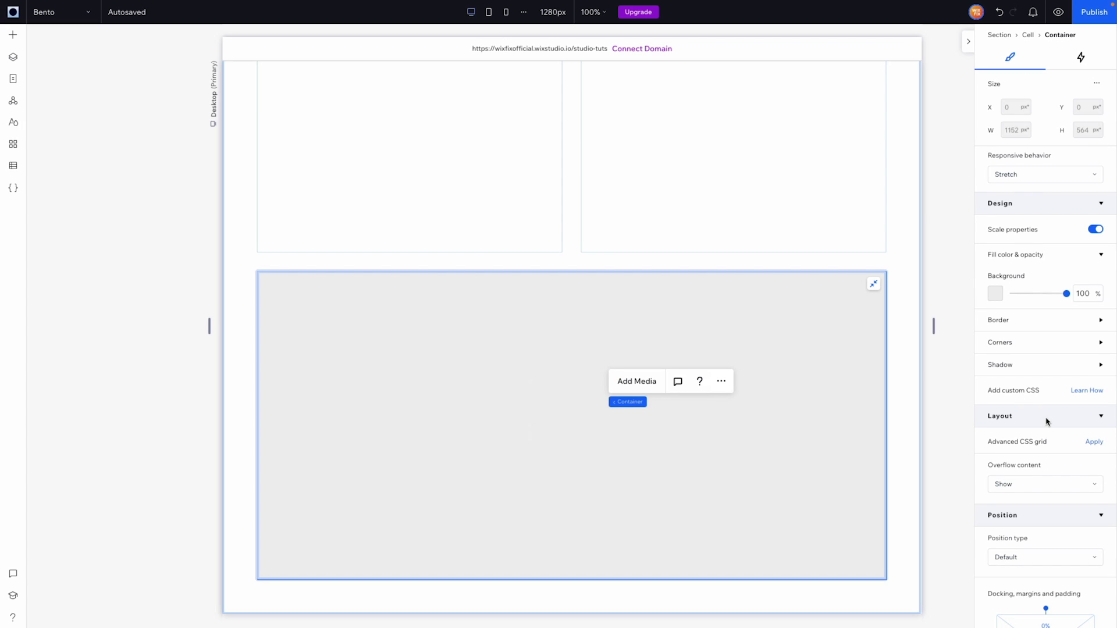
# Apply an advanced CSS grid with a 3x1 layout to the lower container.
pyautogui.click(1091, 444)
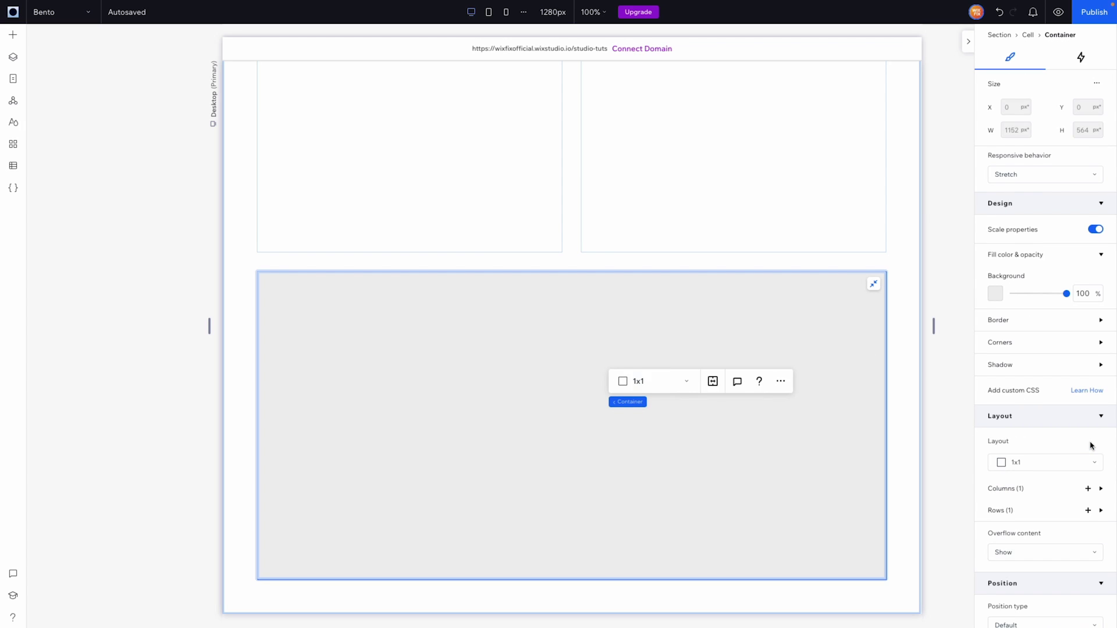
pyautogui.click(1031, 467)
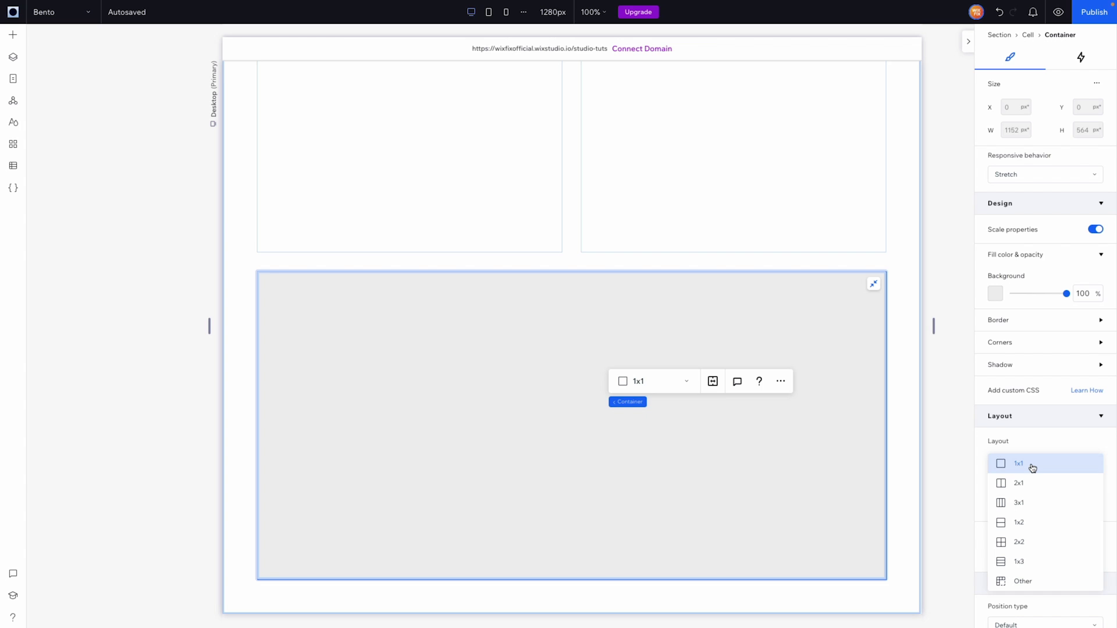
pyautogui.click(1030, 504)
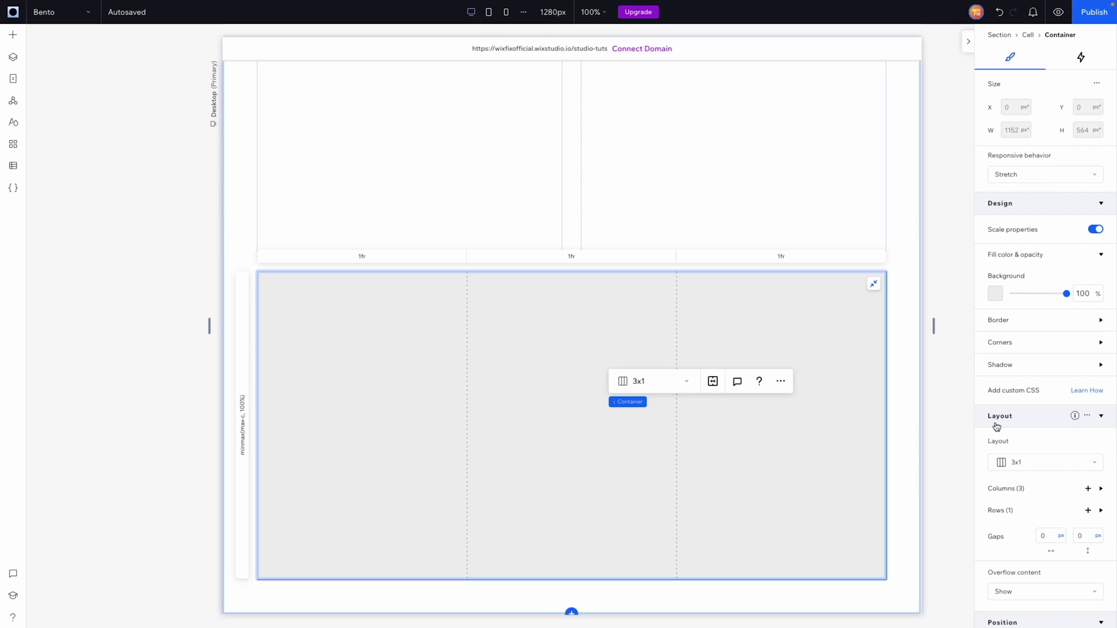
# Set the horizontal gap between the lower container's columns to 36 px and change its unit to Scale.
pyautogui.scroll(-2, 1036, 382)
pyautogui.click(1048, 422)
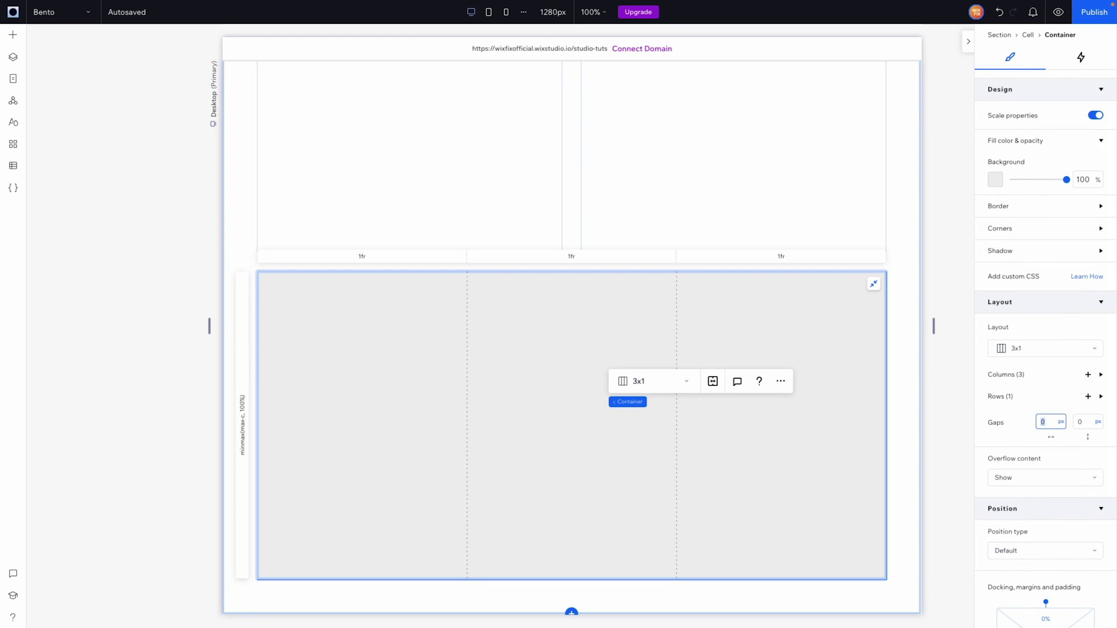
pyautogui.press('Return')
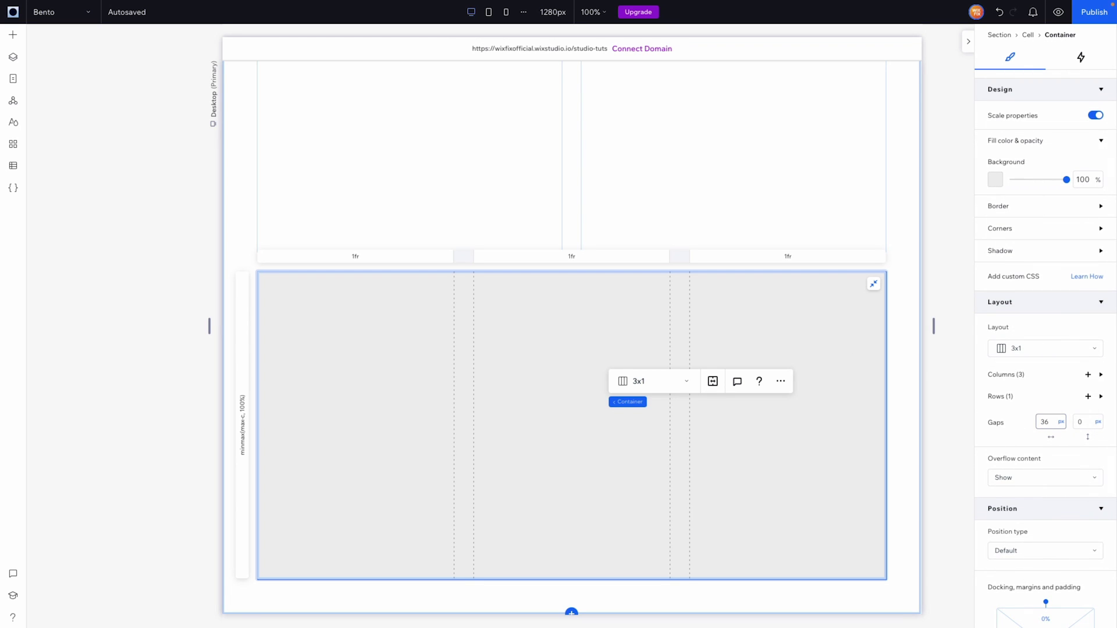
pyautogui.click(1062, 423)
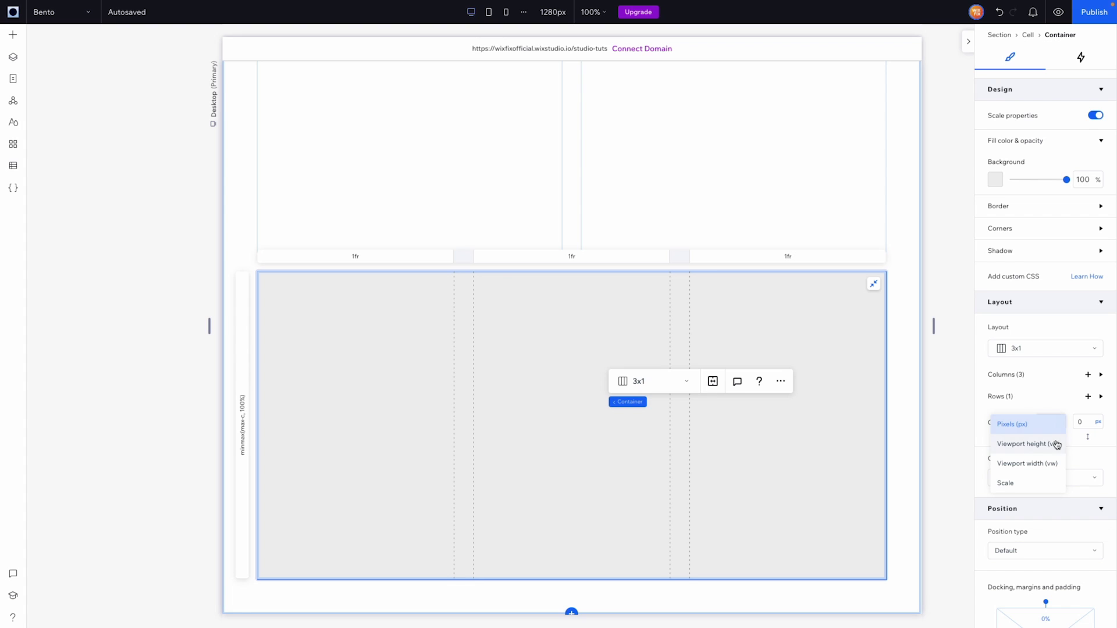
pyautogui.click(1033, 482)
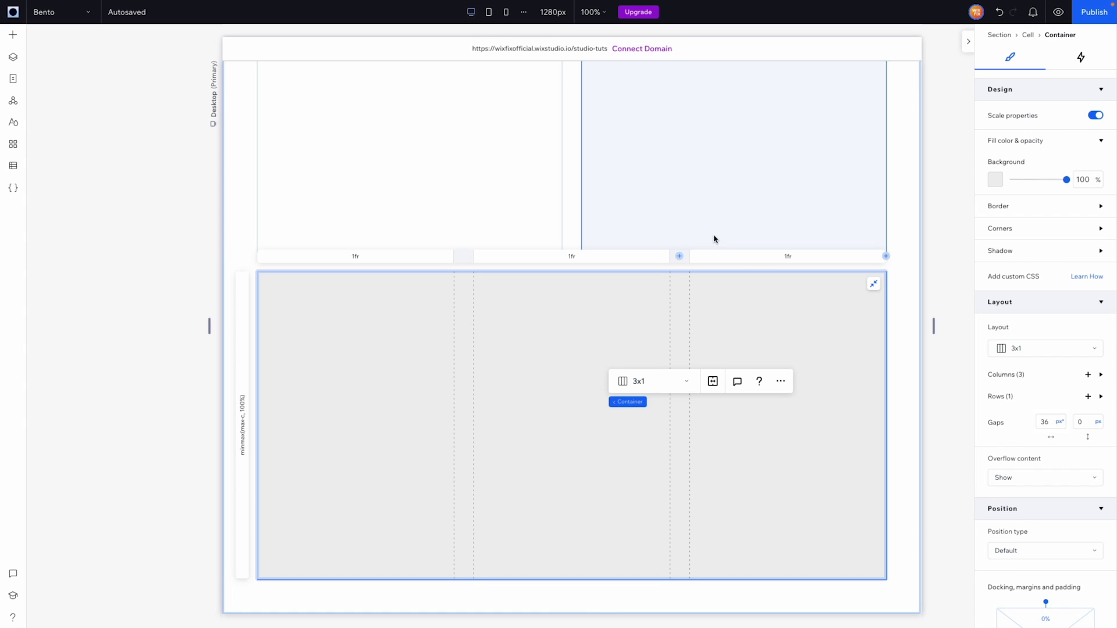
# Set the lower container's background opacity to 0%.
pyautogui.scroll(3, 698, 232)
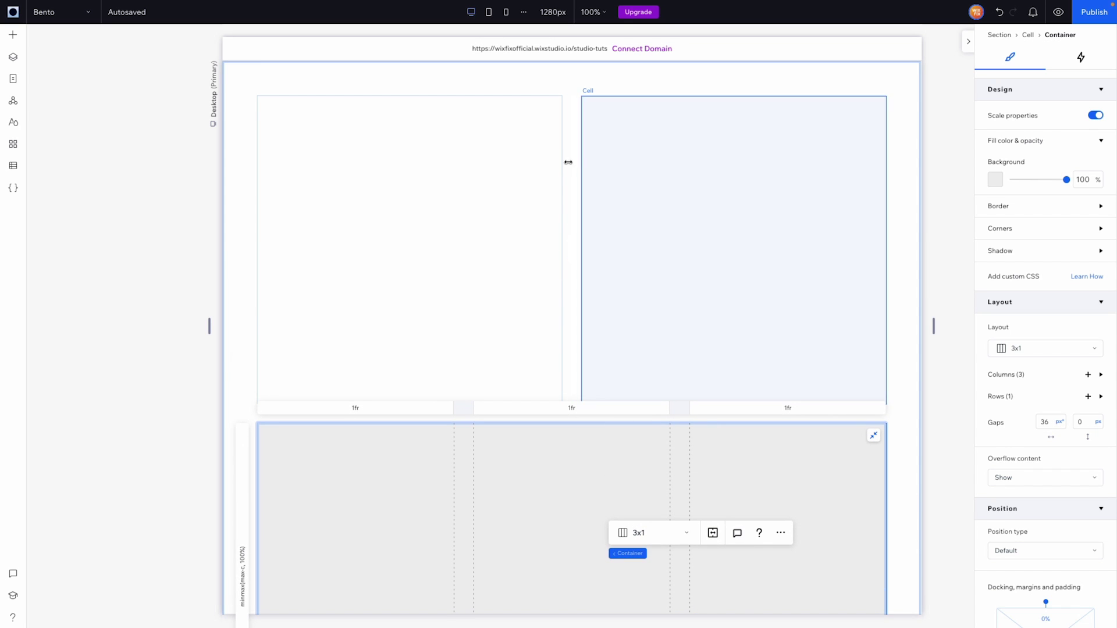
pyautogui.scroll(-3, 680, 326)
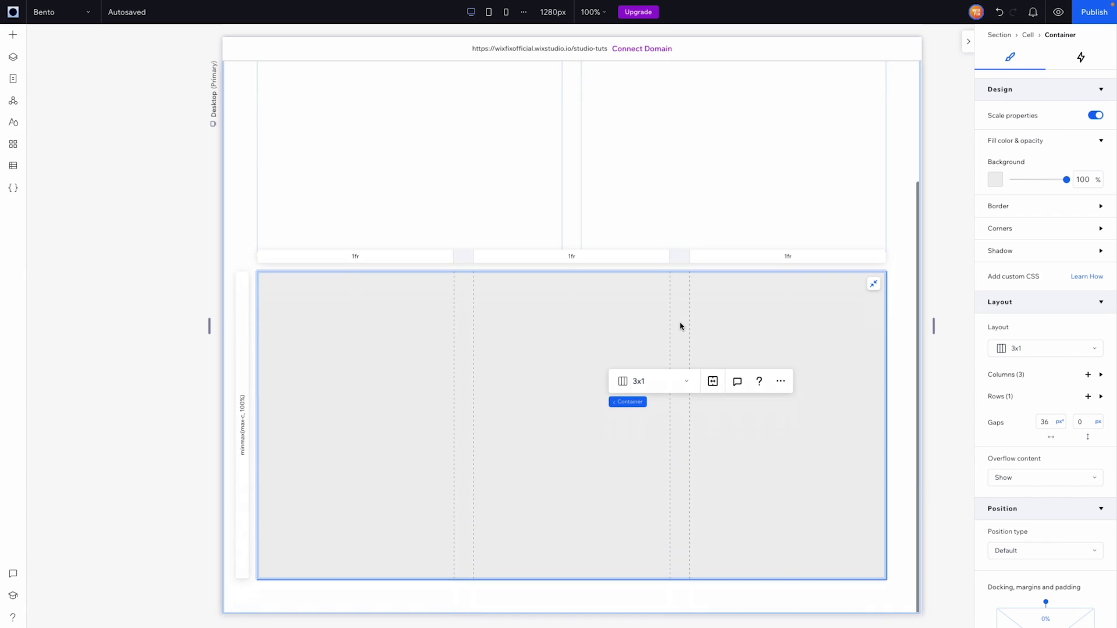
pyautogui.click(1082, 181)
pyautogui.write('0')
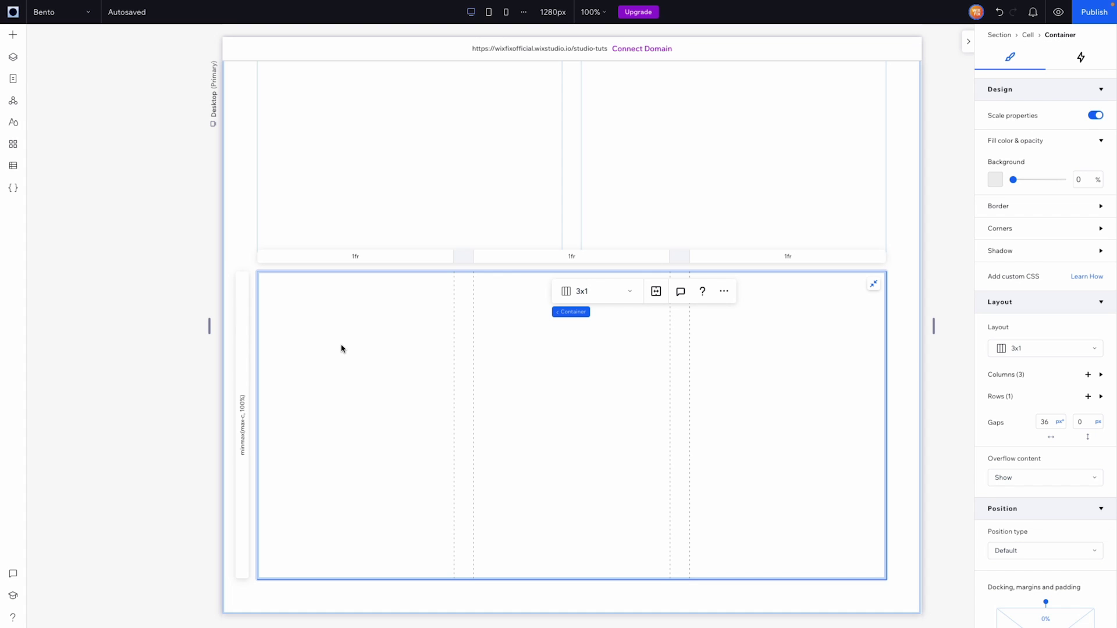
# Add a container to the section's upper-left cell and stretch it to fill the cell.
pyautogui.scroll(3, 340, 348)
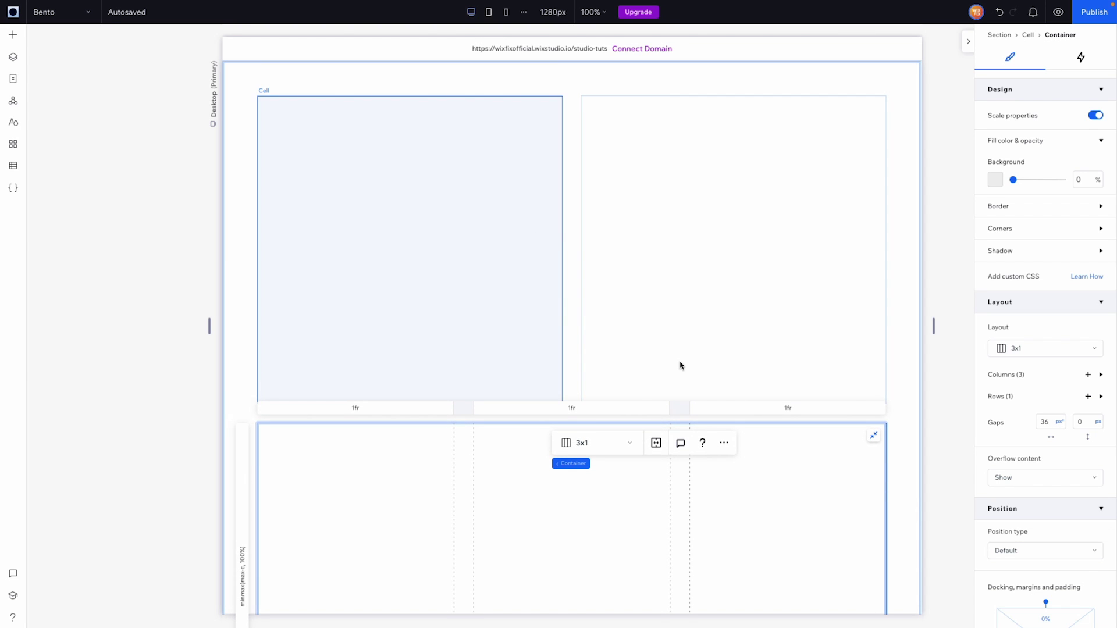
pyautogui.click(13, 40)
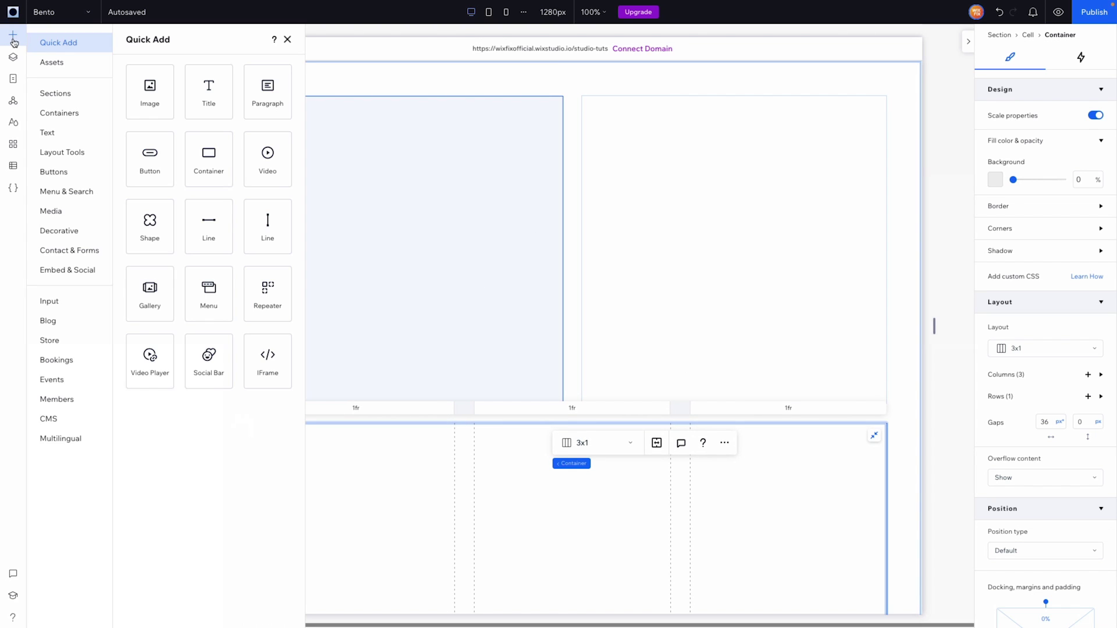
pyautogui.moveTo(213, 150); pyautogui.dragTo(389, 213)
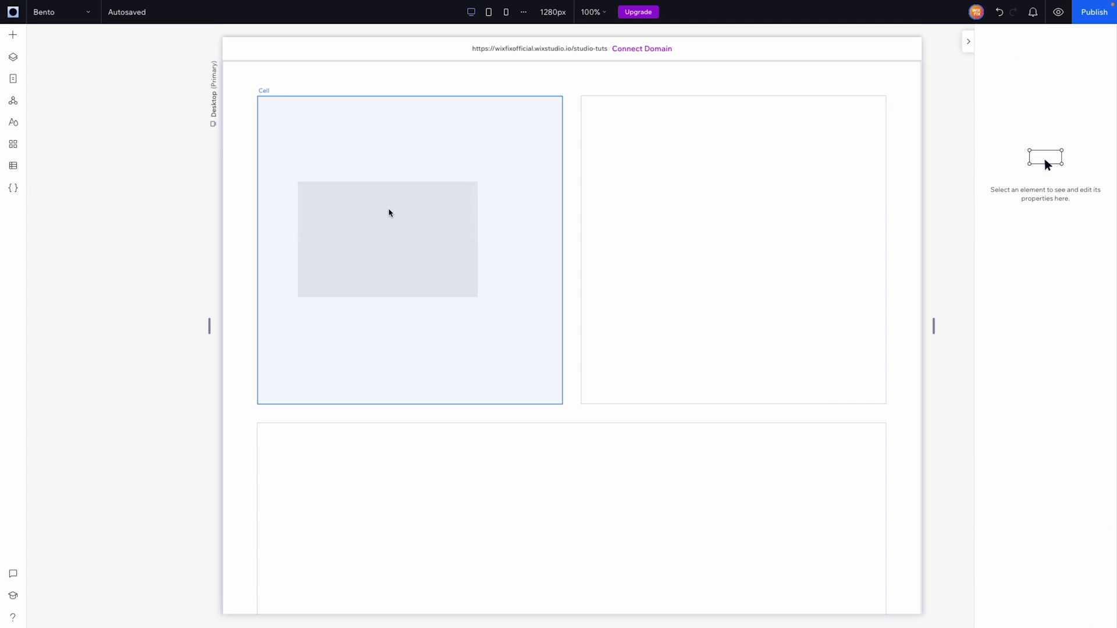
pyautogui.click(465, 195)
pyautogui.click(466, 193)
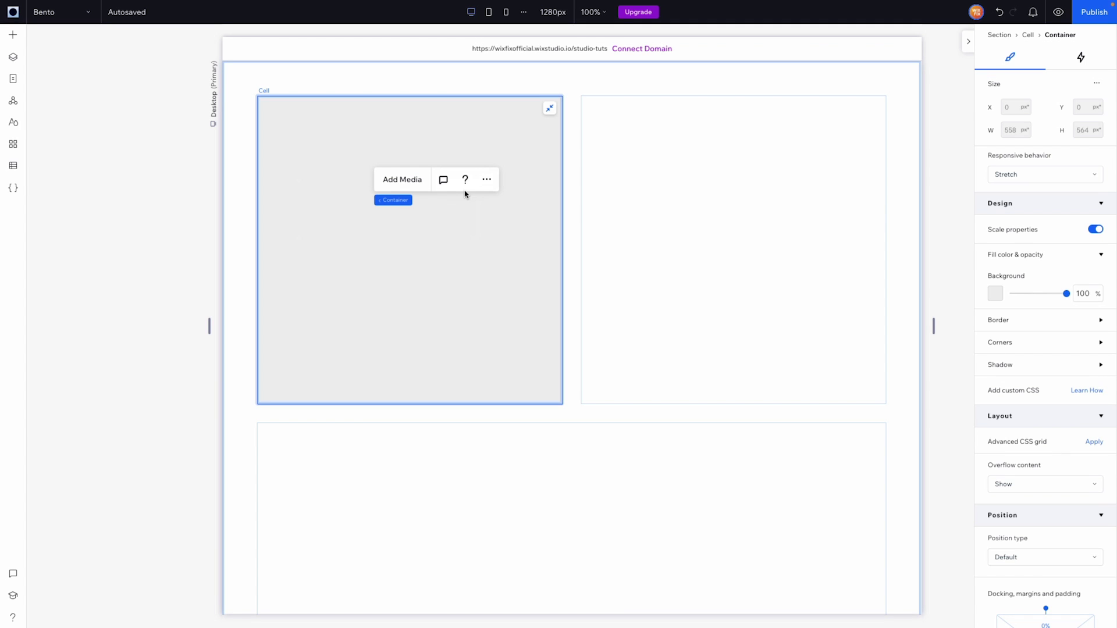
# Round all corners of the upper-left container with a 12 px radius.
pyautogui.click(1027, 346)
pyautogui.click(1000, 379)
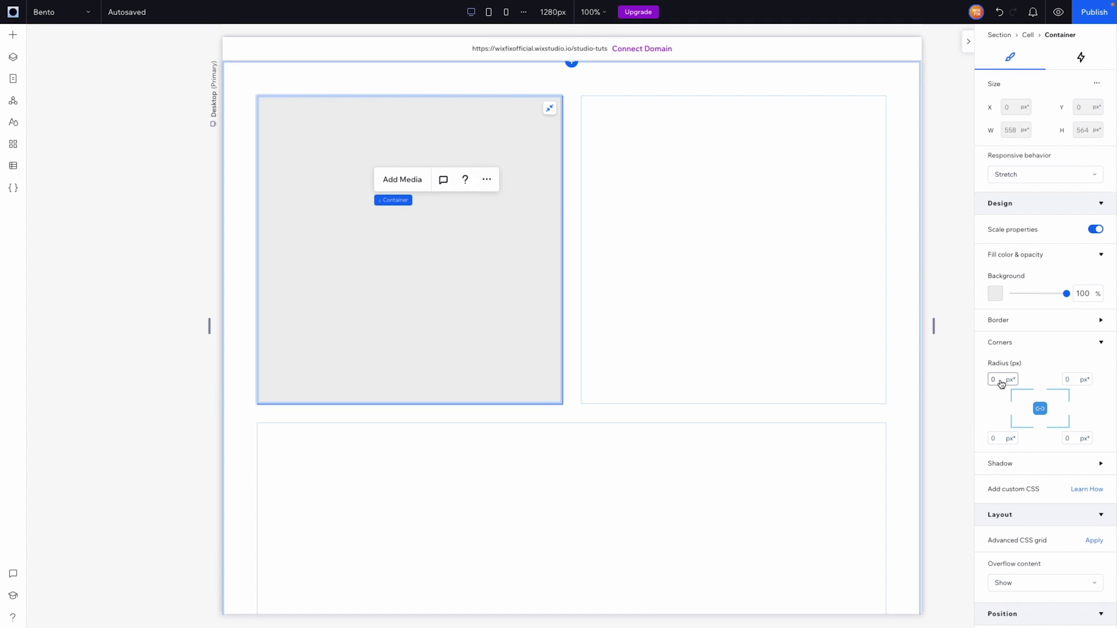
pyautogui.write('12')
pyautogui.press('Return')
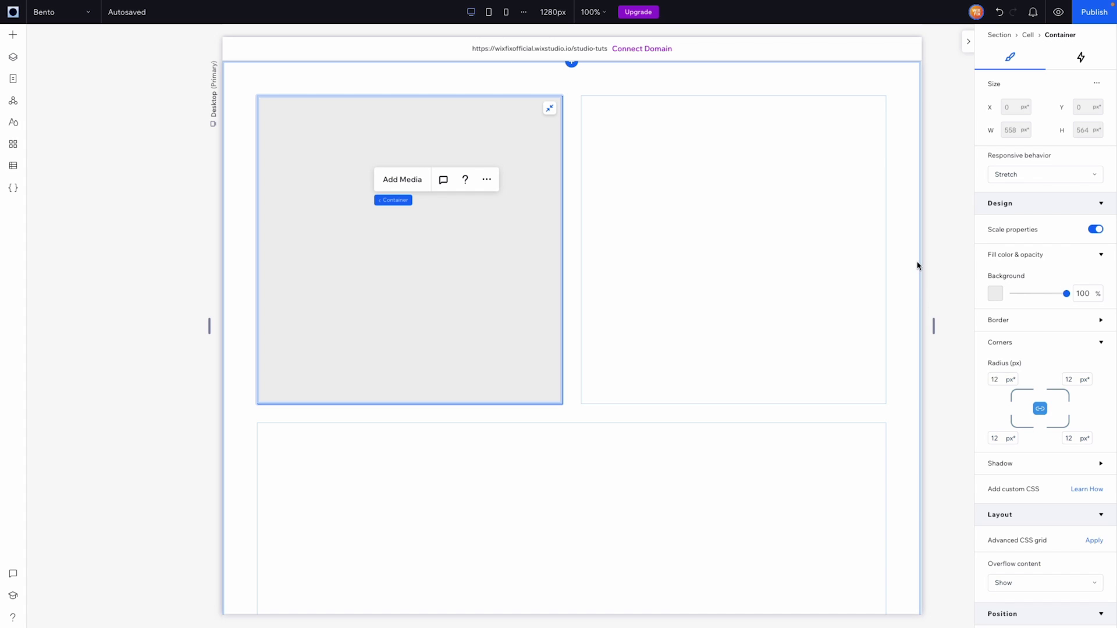
pyautogui.click(913, 258)
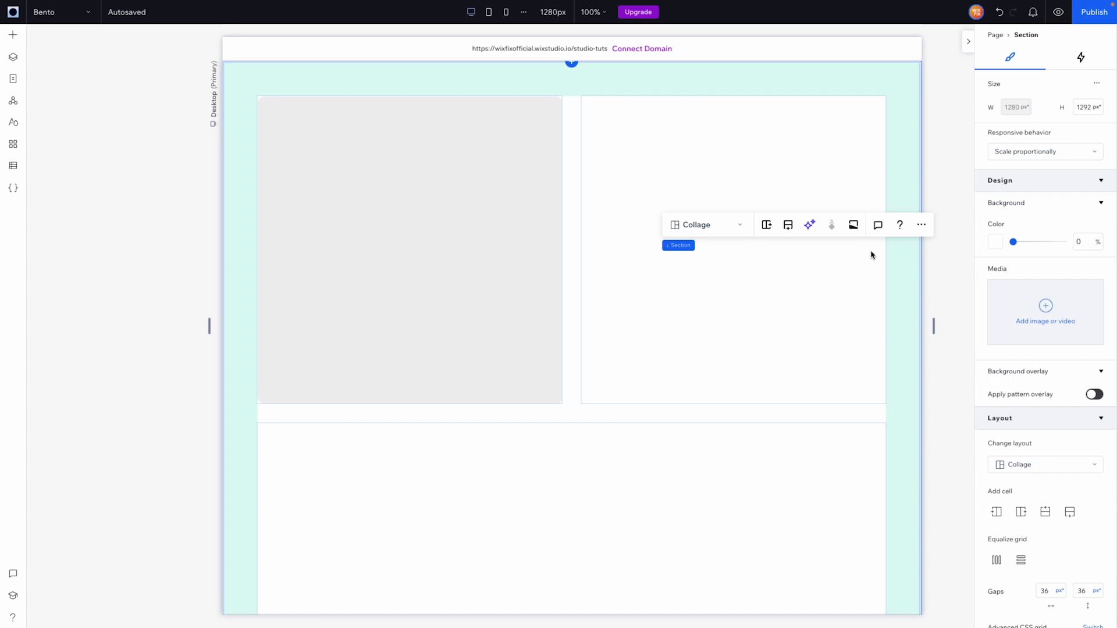
# Lighten the container's light grey fill by raising the brightness of the second Background & Text site color.
pyautogui.click(502, 208)
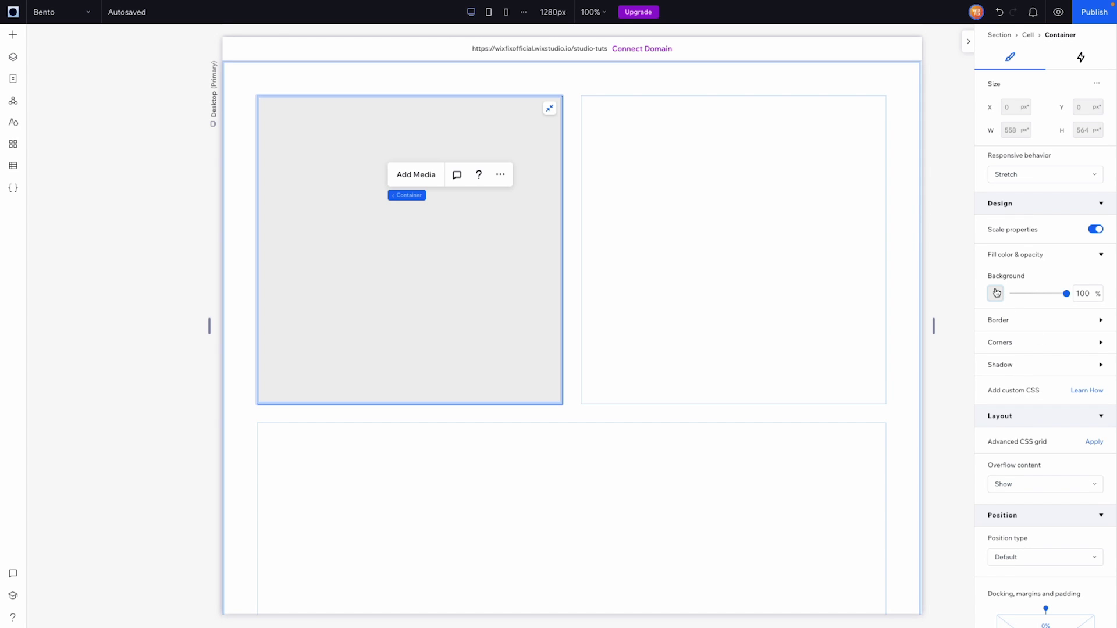
pyautogui.click(994, 290)
pyautogui.click(1097, 336)
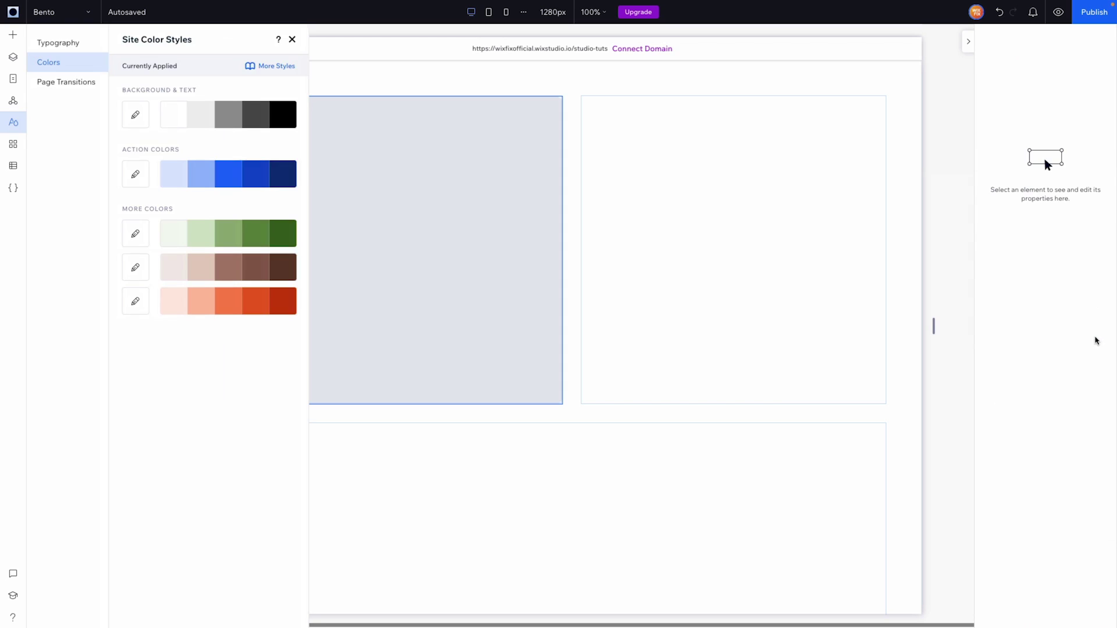
pyautogui.click(202, 117)
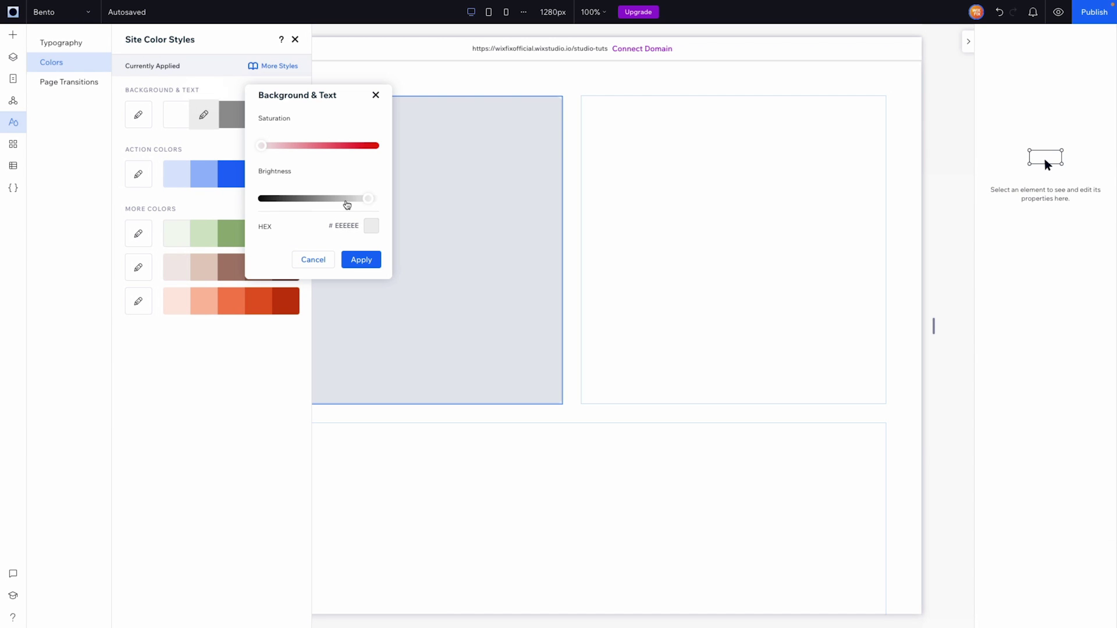
pyautogui.moveTo(369, 202); pyautogui.dragTo(379, 202)
pyautogui.click(358, 259)
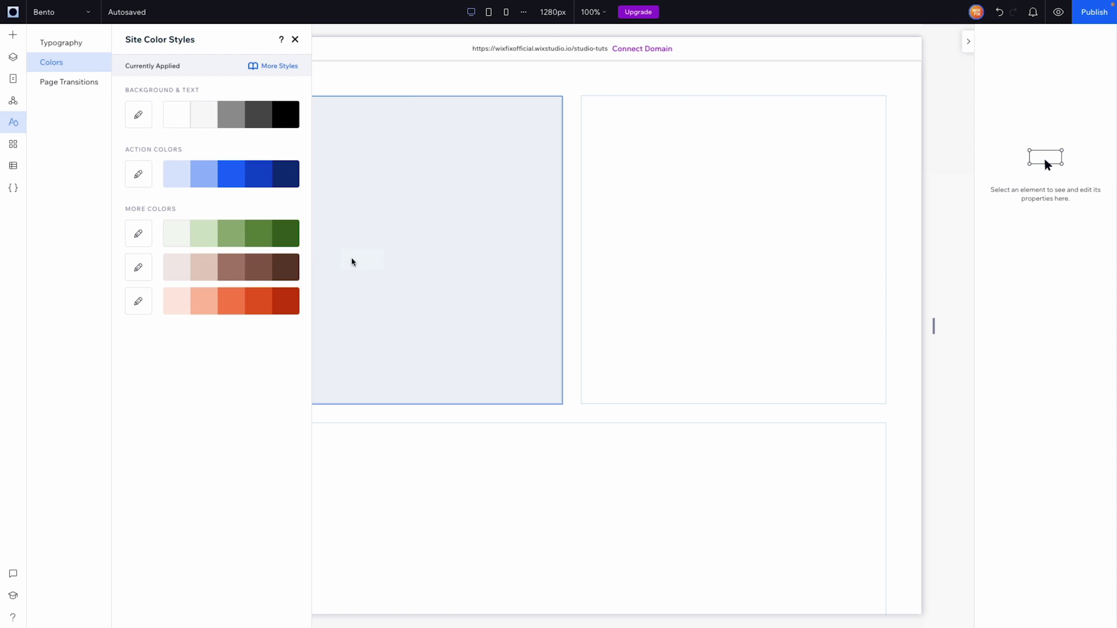
pyautogui.click(700, 245)
# Add Bento 1.svg from the site's media files and place it inside the upper-left container at about X 130, Y 93 px.
pyautogui.click(458, 214)
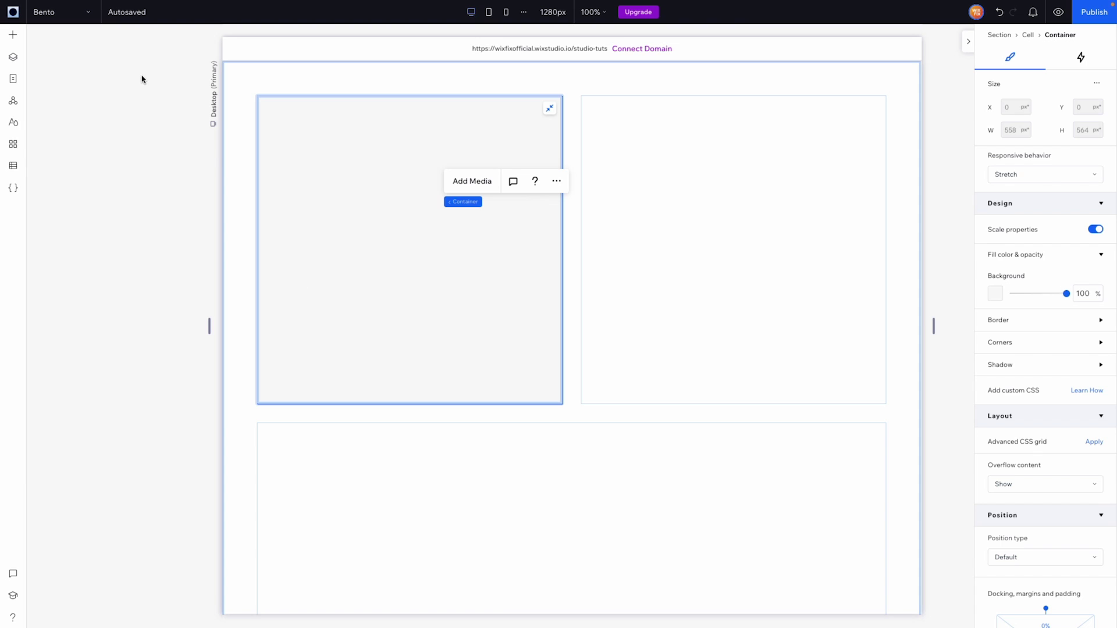
pyautogui.click(22, 42)
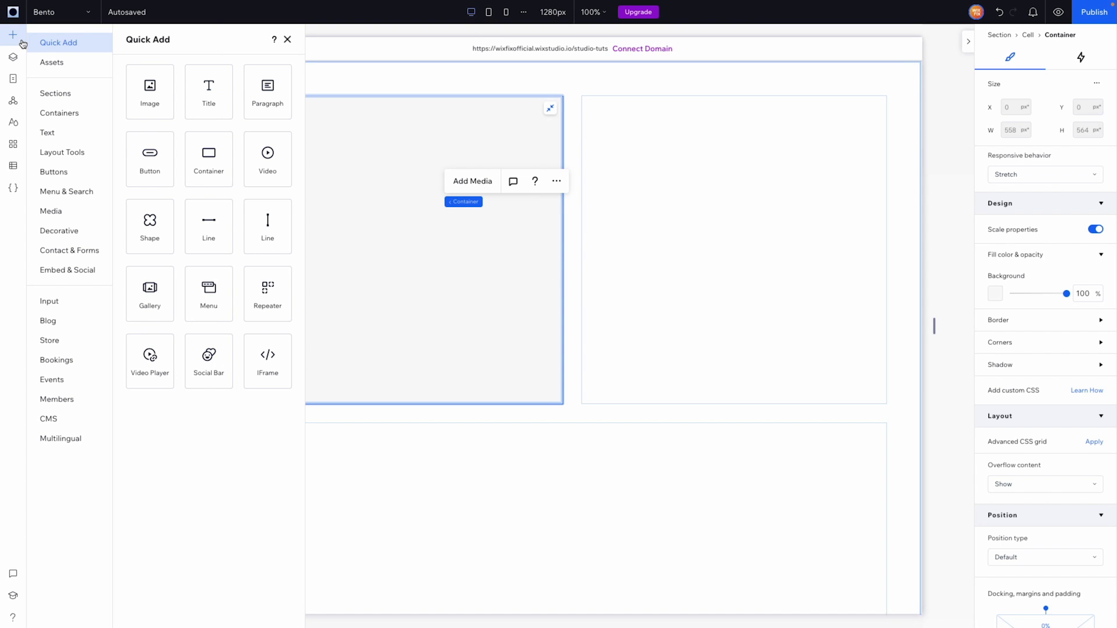
pyautogui.click(51, 211)
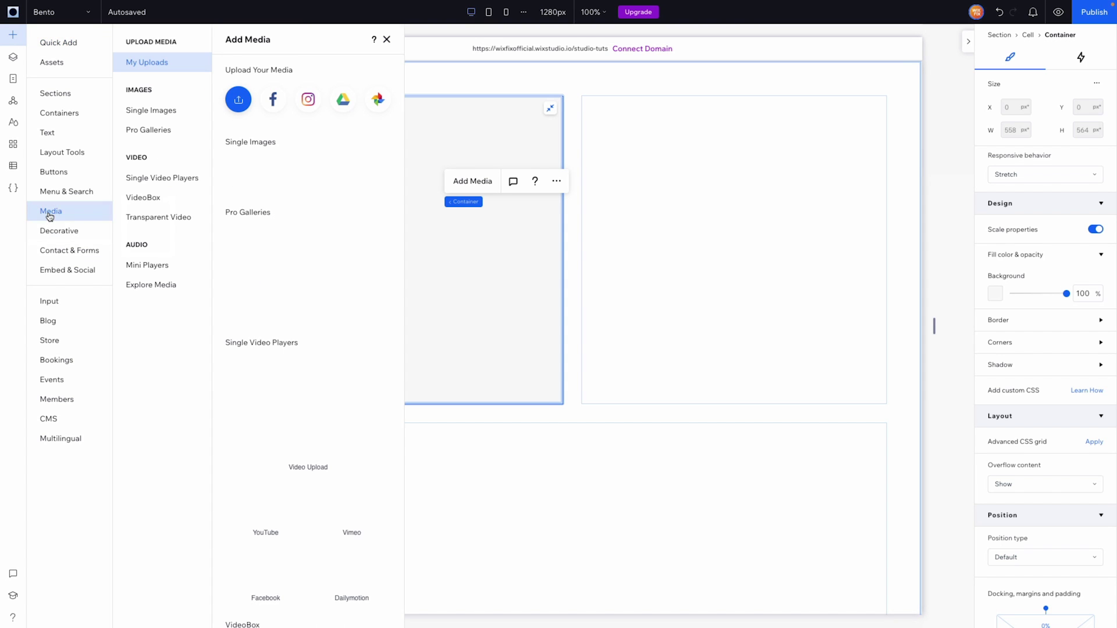
pyautogui.click(307, 303)
pyautogui.click(305, 468)
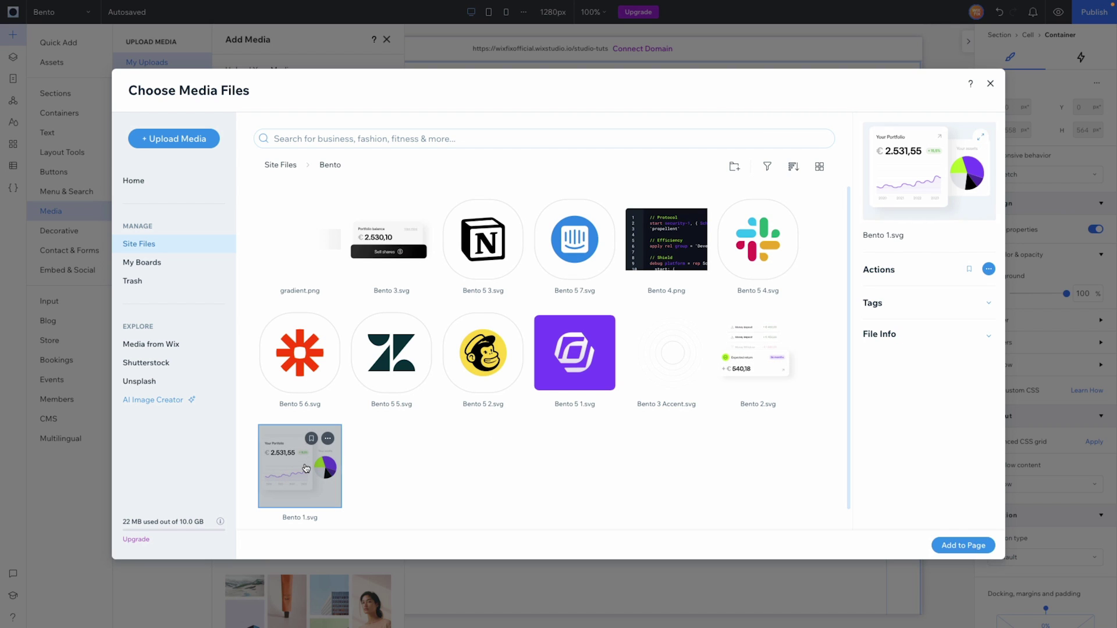
pyautogui.doubleClick(305, 468)
pyautogui.moveTo(557, 321); pyautogui.dragTo(369, 188)
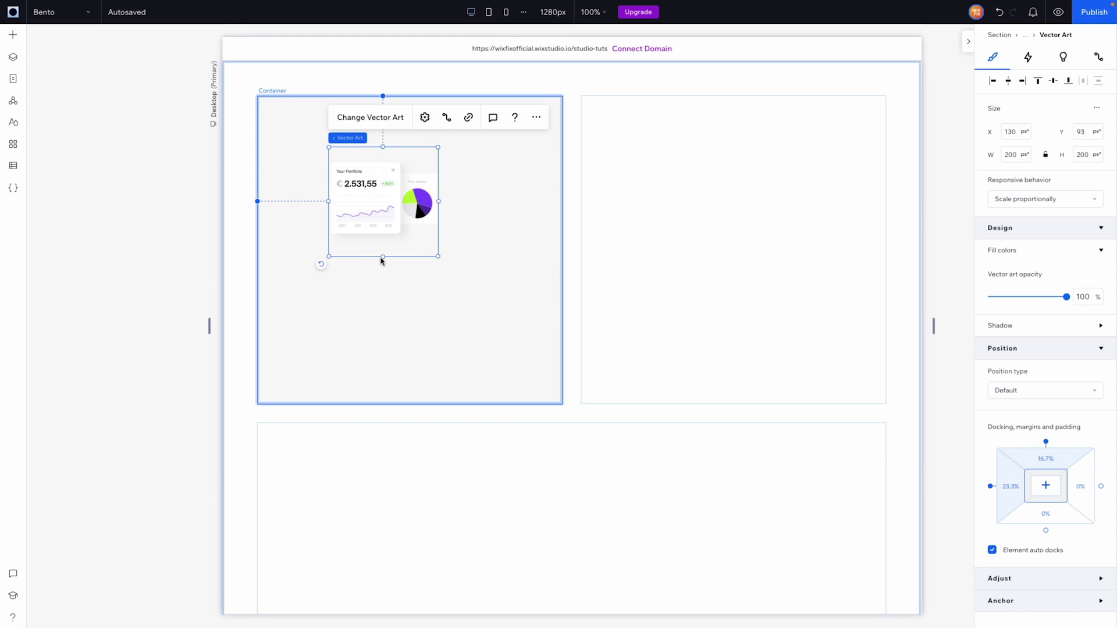
# Enlarge the portfolio vector art to about 474 × 372 px and position it at about X 42, Y 44 px.
pyautogui.moveTo(383, 258); pyautogui.dragTo(549, 309)
pyautogui.moveTo(425, 215); pyautogui.dragTo(423, 209)
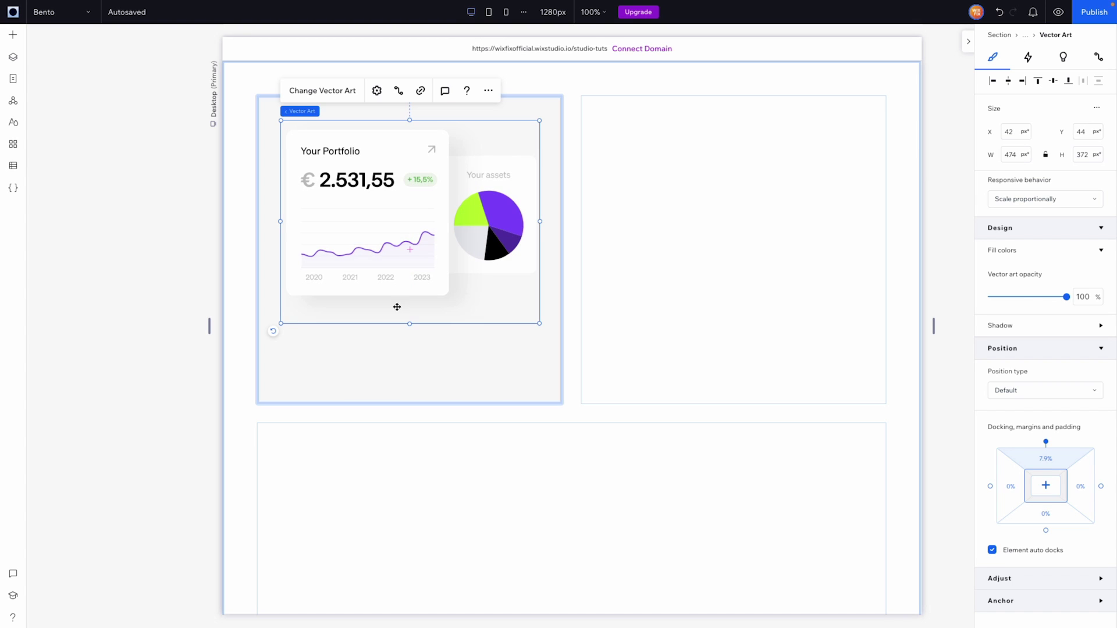
pyautogui.click(391, 355)
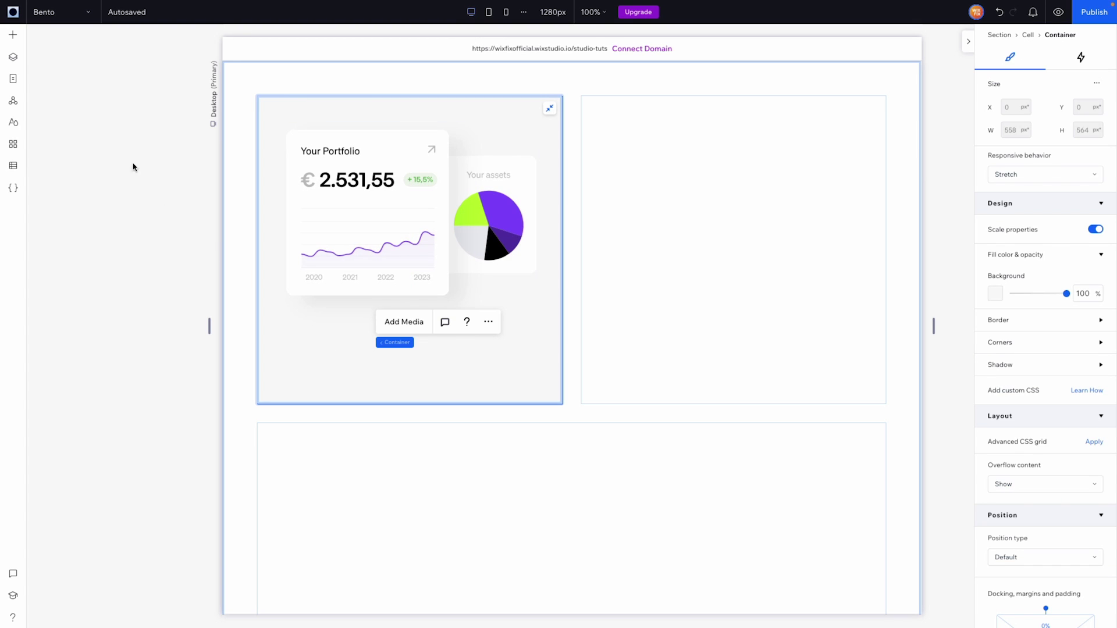
# Add a Heading 5 text about 462 px wide below the portfolio art and set its font to Base Neue Trial Bold.
pyautogui.click(13, 34)
pyautogui.click(62, 134)
pyautogui.moveTo(291, 196); pyautogui.dragTo(449, 334)
pyautogui.click(1035, 312)
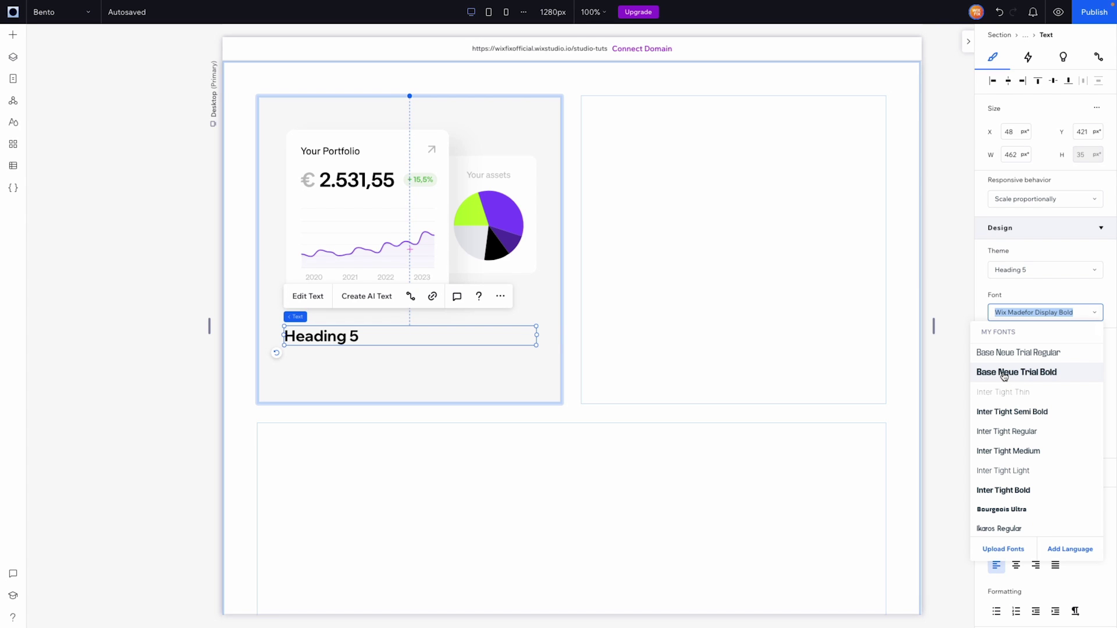
pyautogui.click(1004, 373)
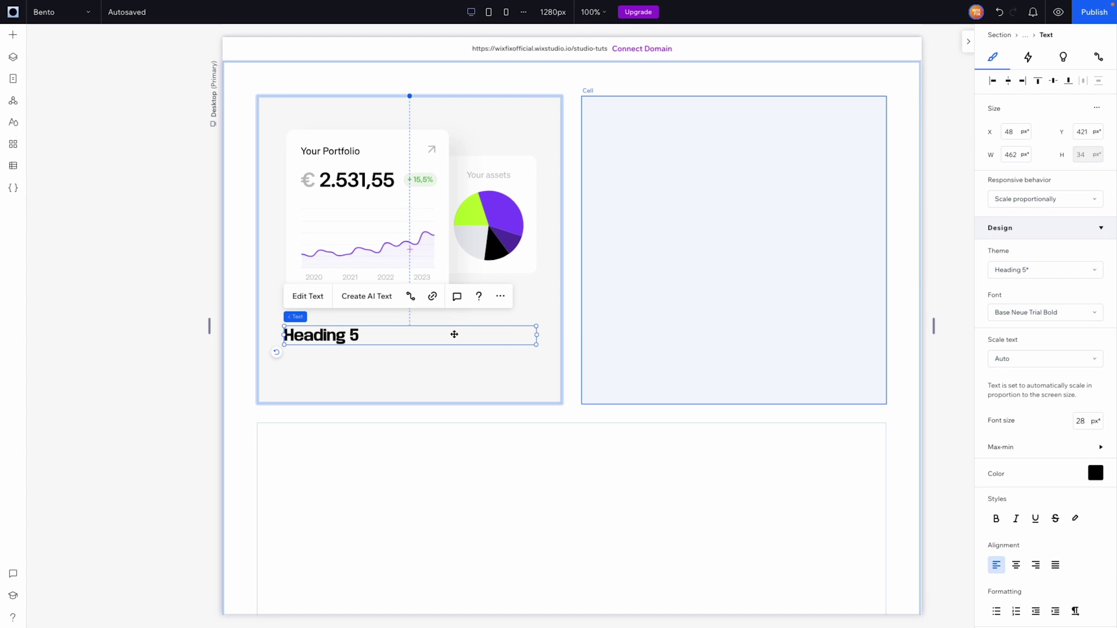
# Replace the heading's text with "Invest as low as 100 USD".
pyautogui.doubleClick(353, 336)
pyautogui.press('BackSpace')
pyautogui.write('Invest as low as')
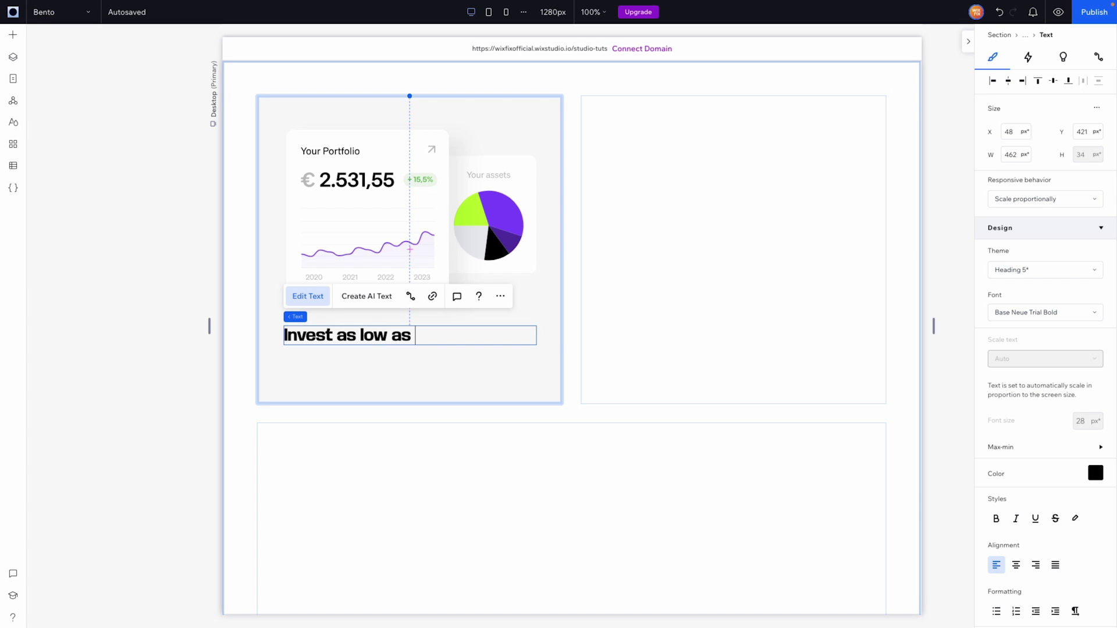
pyautogui.write(' $100')
pyautogui.press('BackSpace')
pyautogui.write('USD')
pyautogui.click(429, 370)
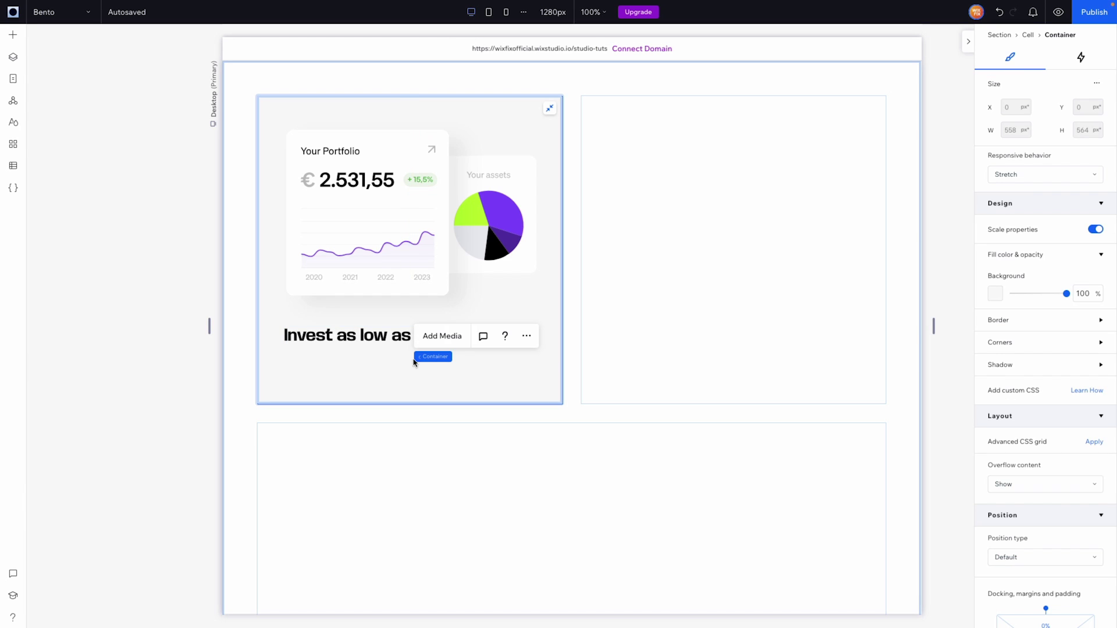
pyautogui.click(425, 341)
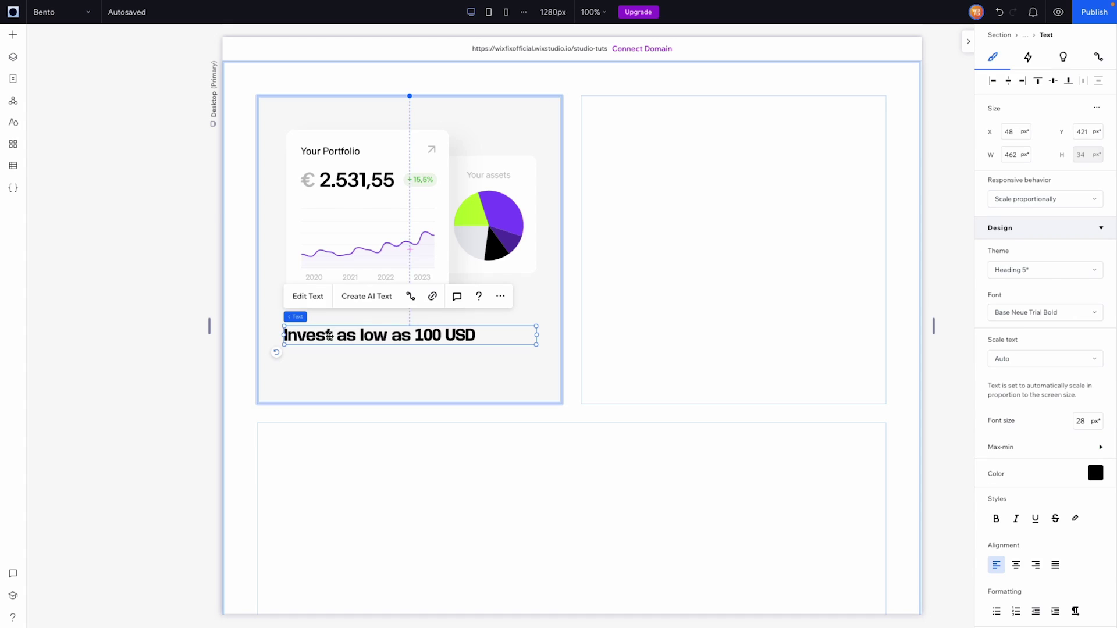
# Add a paragraph about 390 px wide under the heading, with font size 13 px and the grey theme color #949494.
pyautogui.click(13, 34)
pyautogui.moveTo(239, 244); pyautogui.dragTo(385, 370)
pyautogui.click(1088, 424)
pyautogui.write('13')
pyautogui.press('Return')
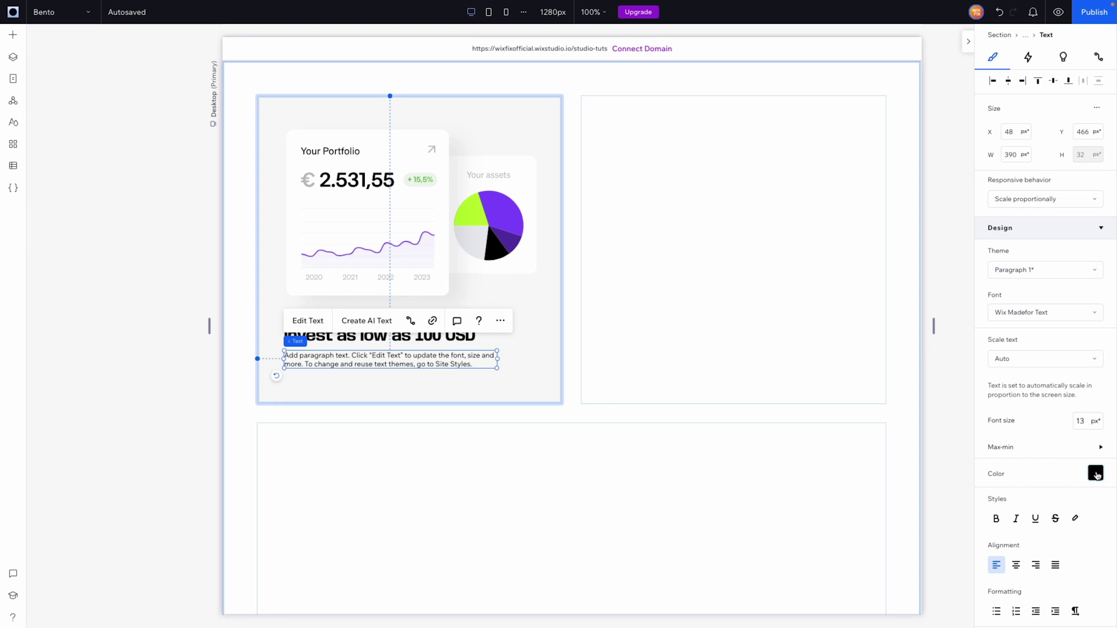
pyautogui.click(1096, 474)
pyautogui.click(1054, 463)
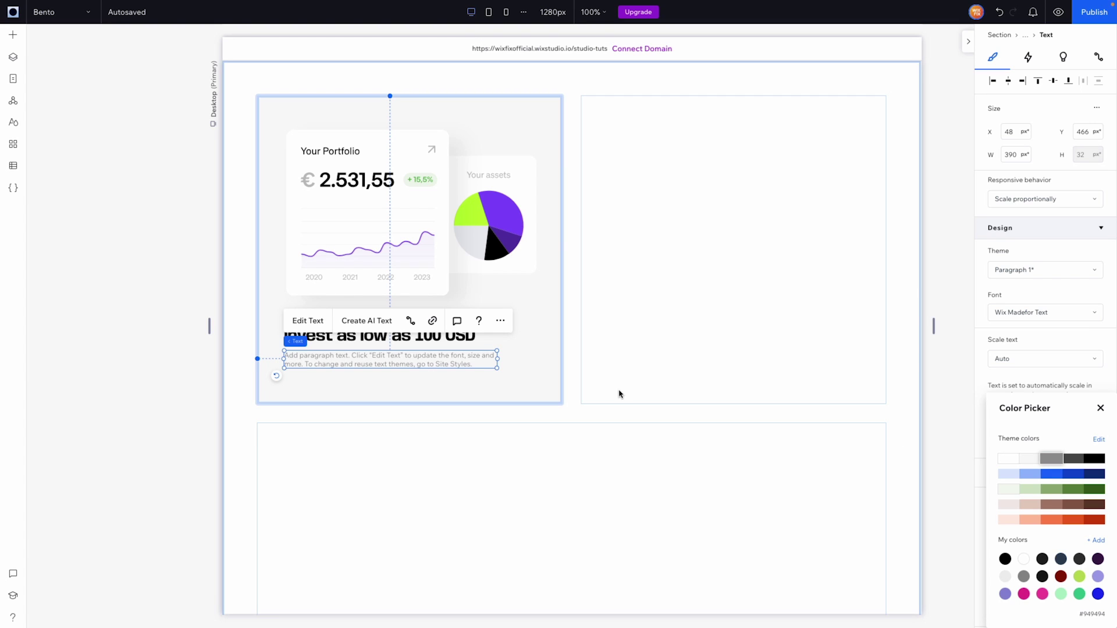
# Stack the heading and paragraph vertically and dock the stack to the container's bottom with a 10% margin.
pyautogui.keyDown('shift'); pyautogui.click(404, 337); pyautogui.keyUp('shift')
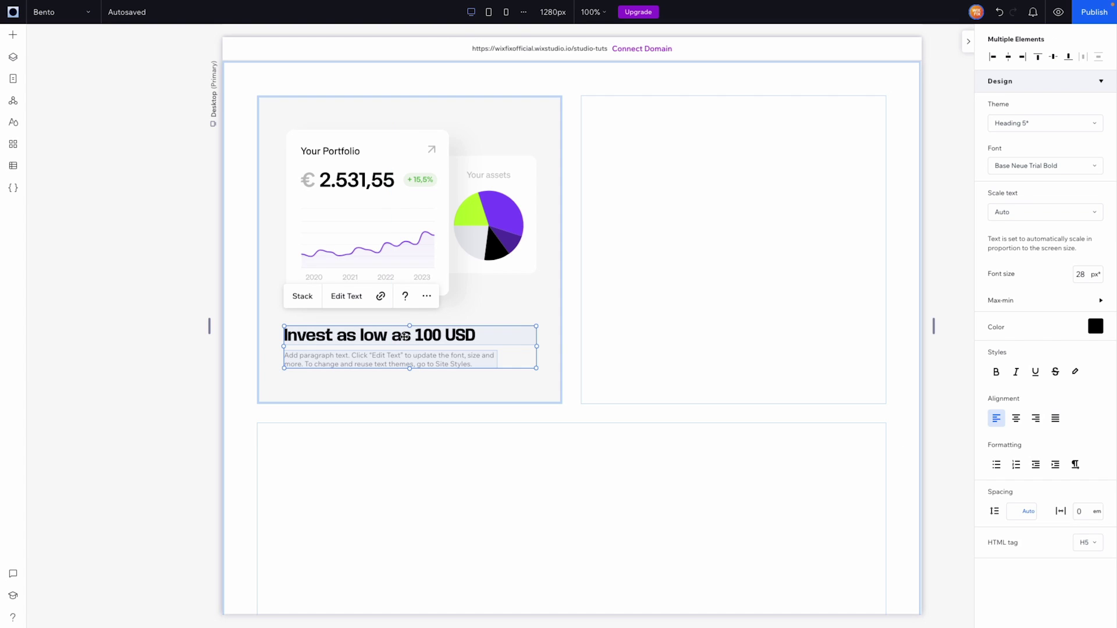
pyautogui.click(301, 295)
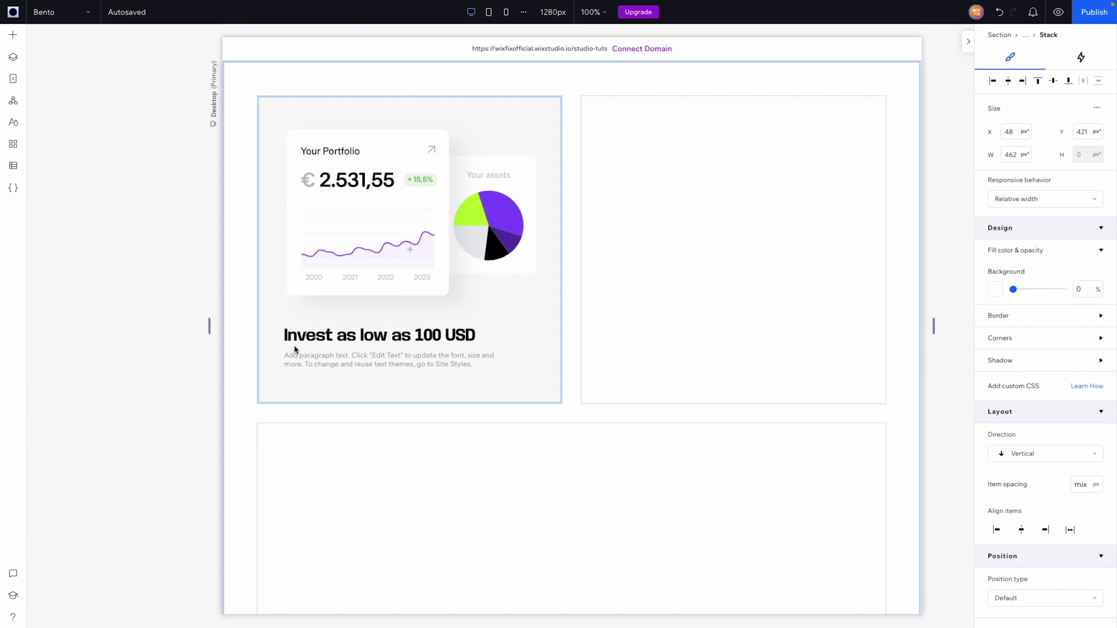
pyautogui.scroll(-5, 1052, 310)
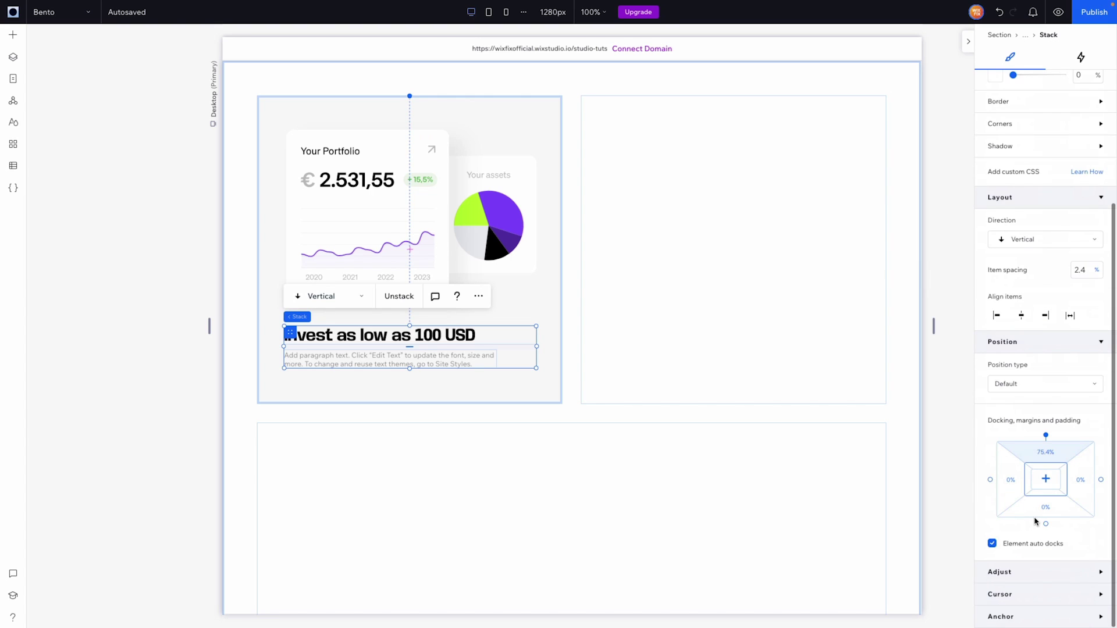
pyautogui.click(1046, 524)
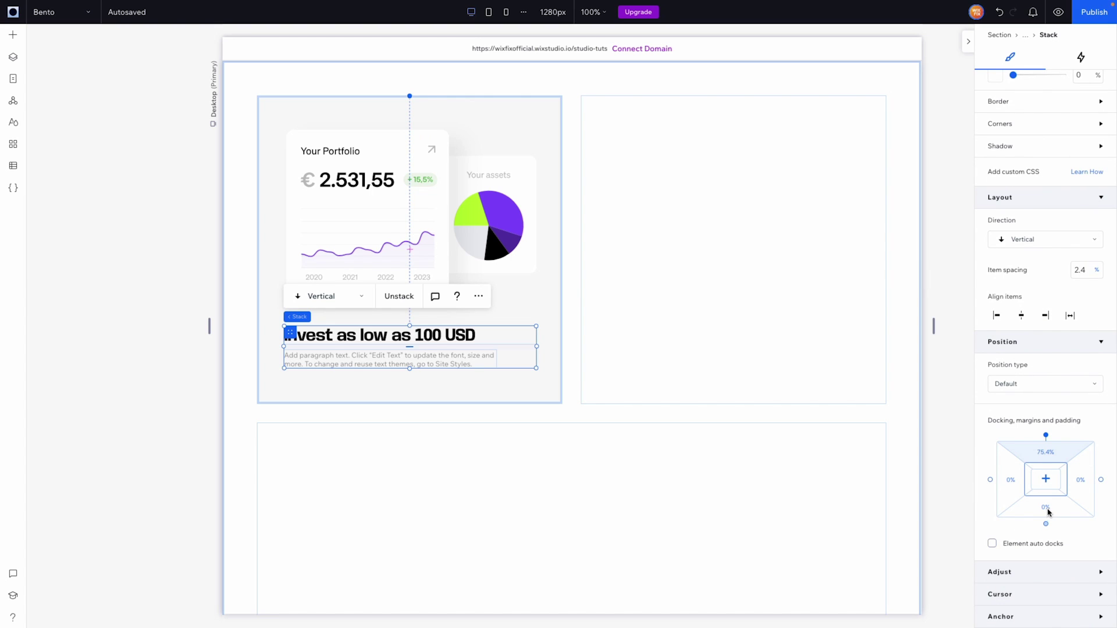
pyautogui.click(1053, 513)
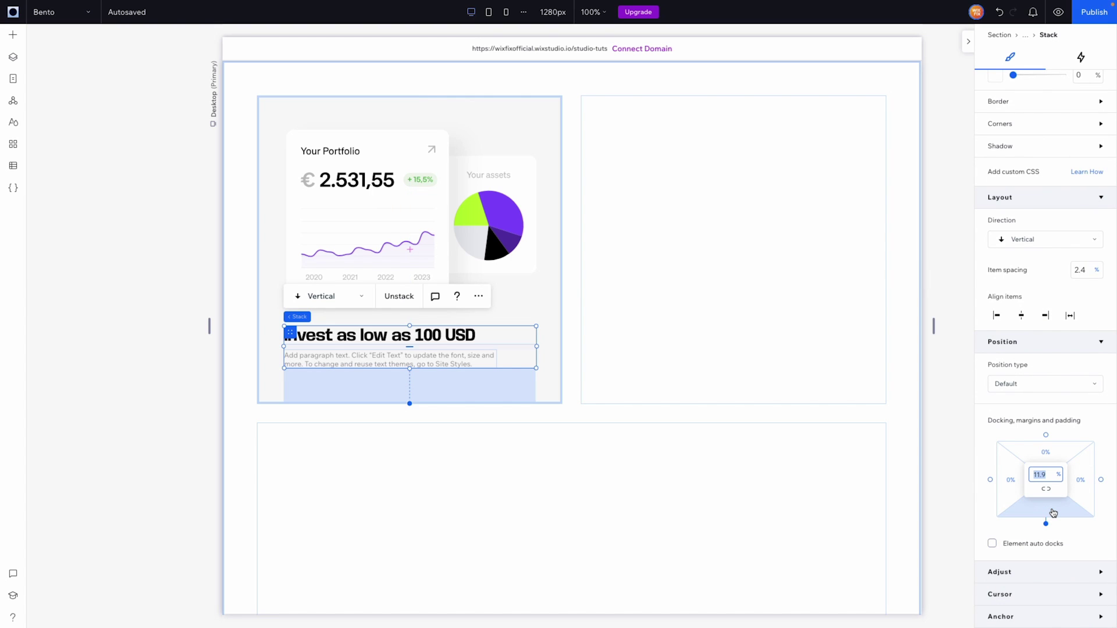
pyautogui.write('10')
pyautogui.press('Return')
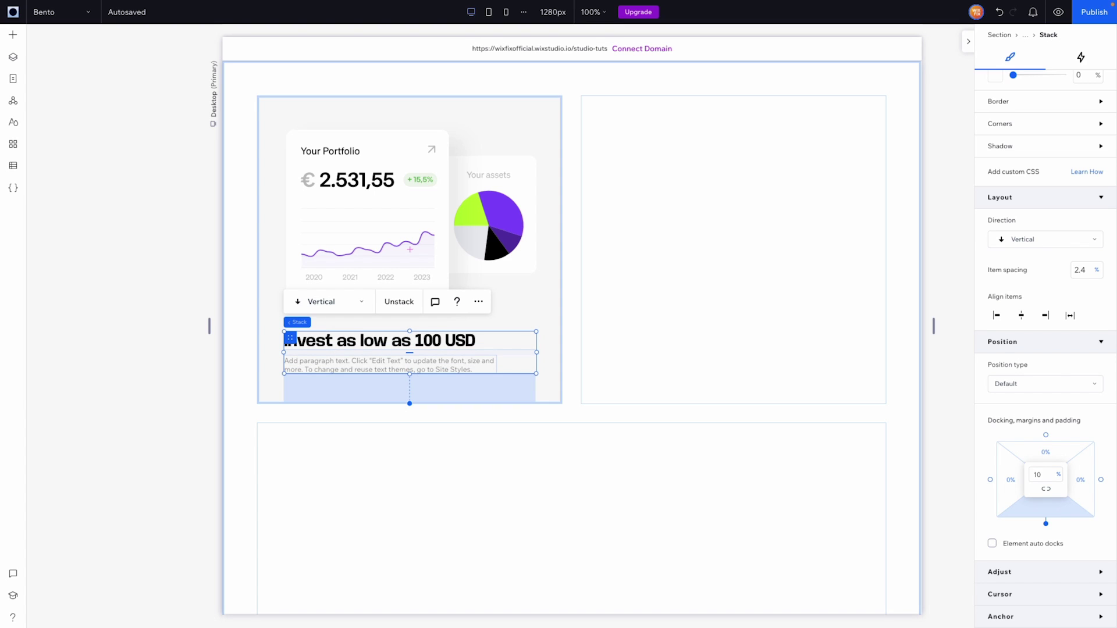
pyautogui.click(763, 351)
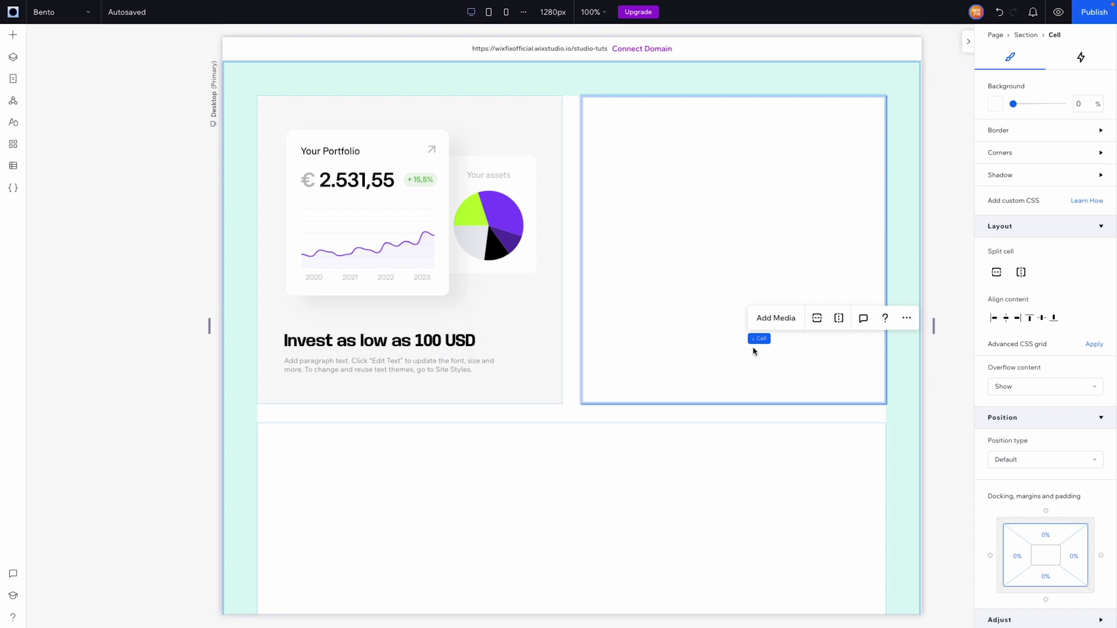
# Copy the upper-left container into the section's upper-right cell and stretch the copy to fill the cell.
pyautogui.click(546, 332)
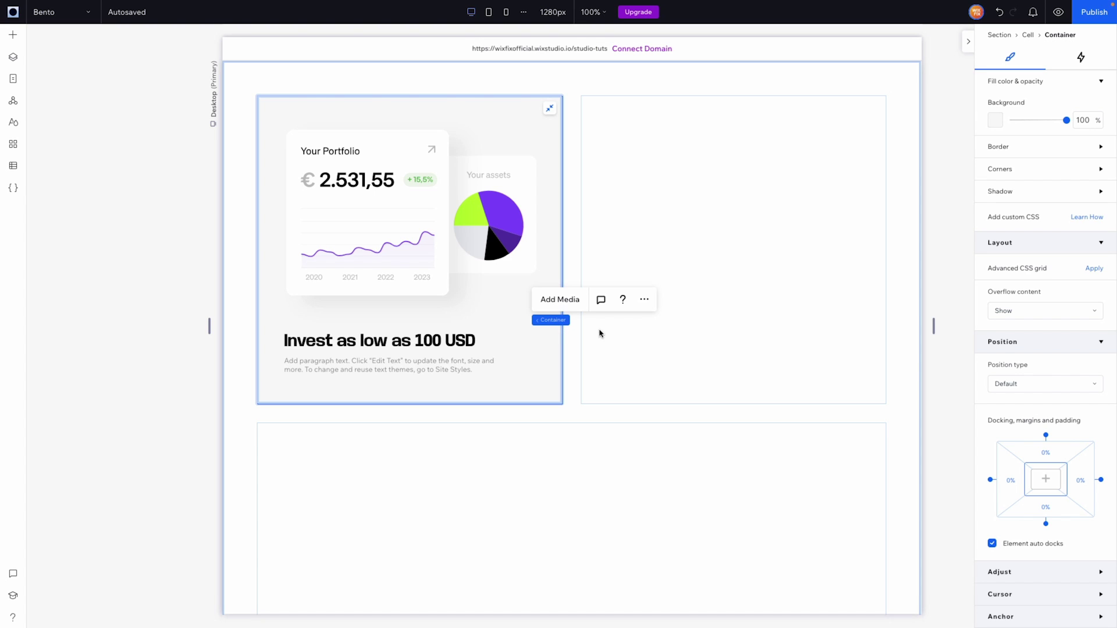
pyautogui.click(690, 343)
pyautogui.hotkey('ctrl', 'v')
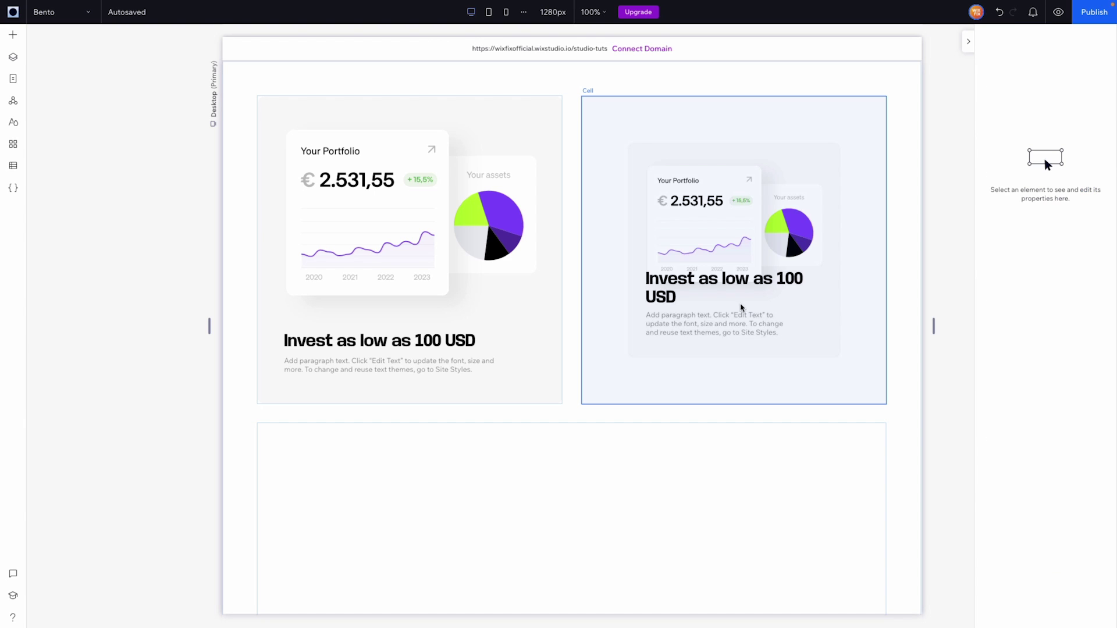
# Replace the copied container's vector art with the Expected return graphic from the site files and shift it to X 68 px.
pyautogui.click(733, 190)
pyautogui.click(662, 90)
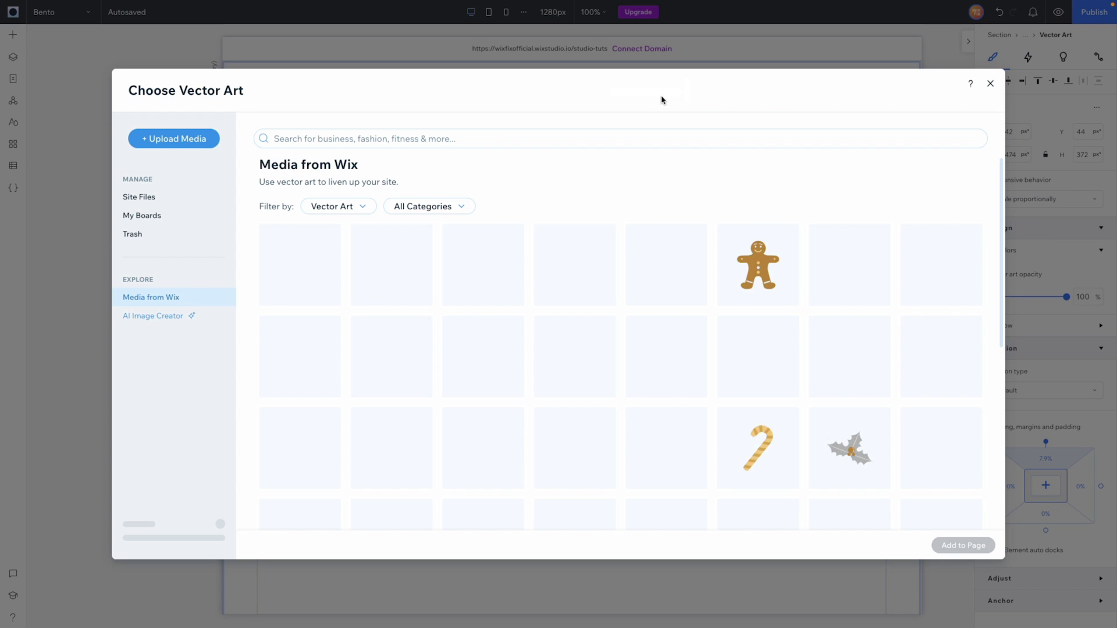
pyautogui.click(158, 197)
pyautogui.doubleClick(828, 213)
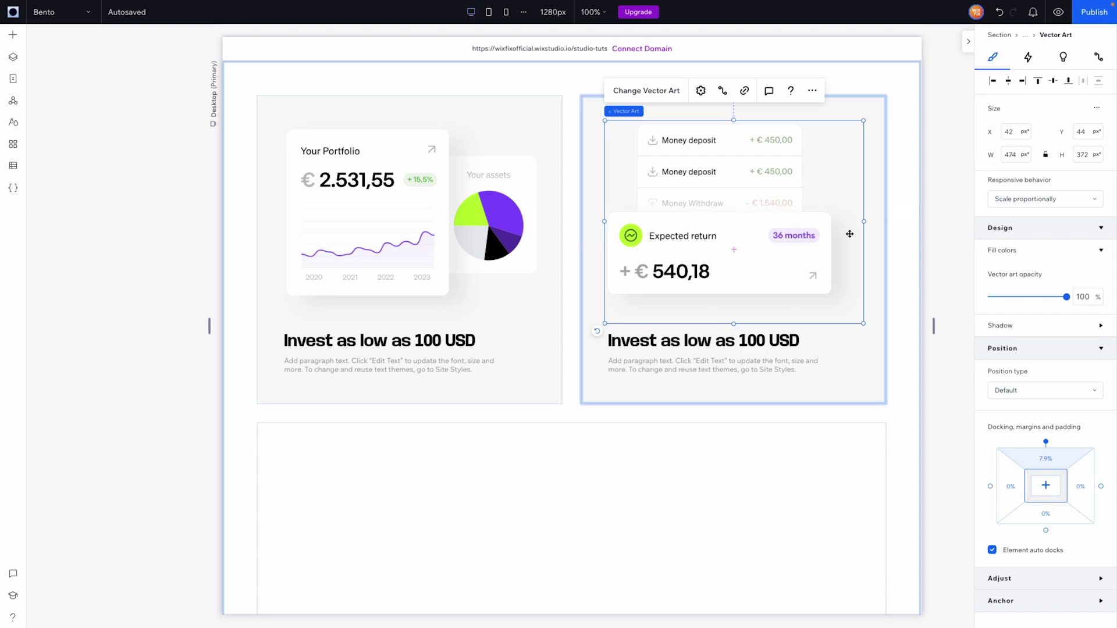
pyautogui.moveTo(756, 235); pyautogui.dragTo(771, 235)
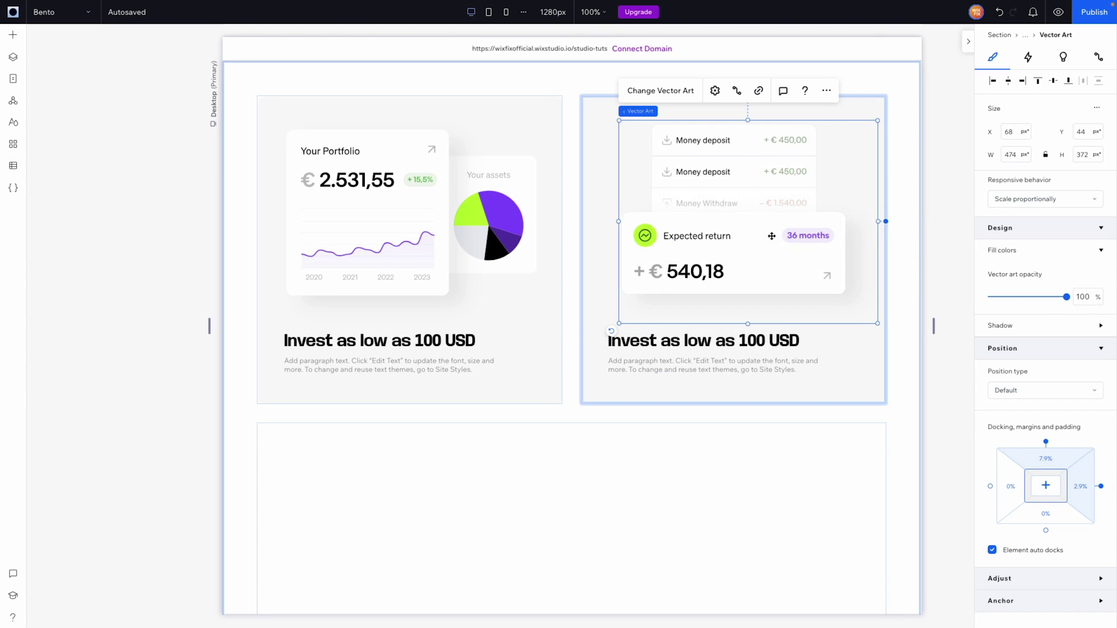
# Change the heading in the upper-right container to "Earn while you sleep".
pyautogui.click(916, 252)
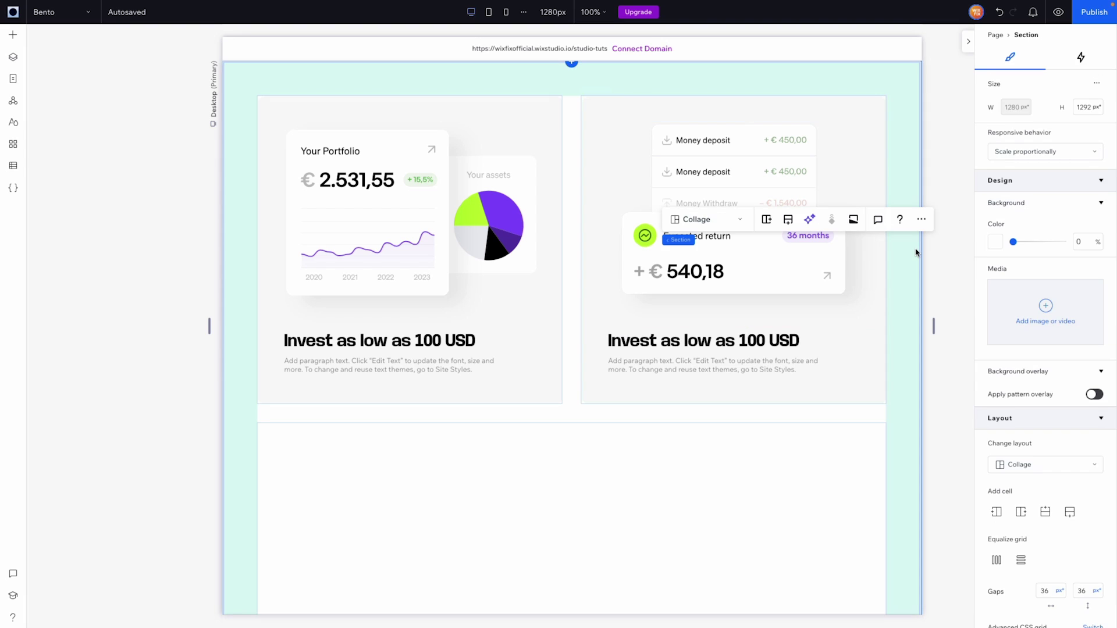
pyautogui.doubleClick(693, 347)
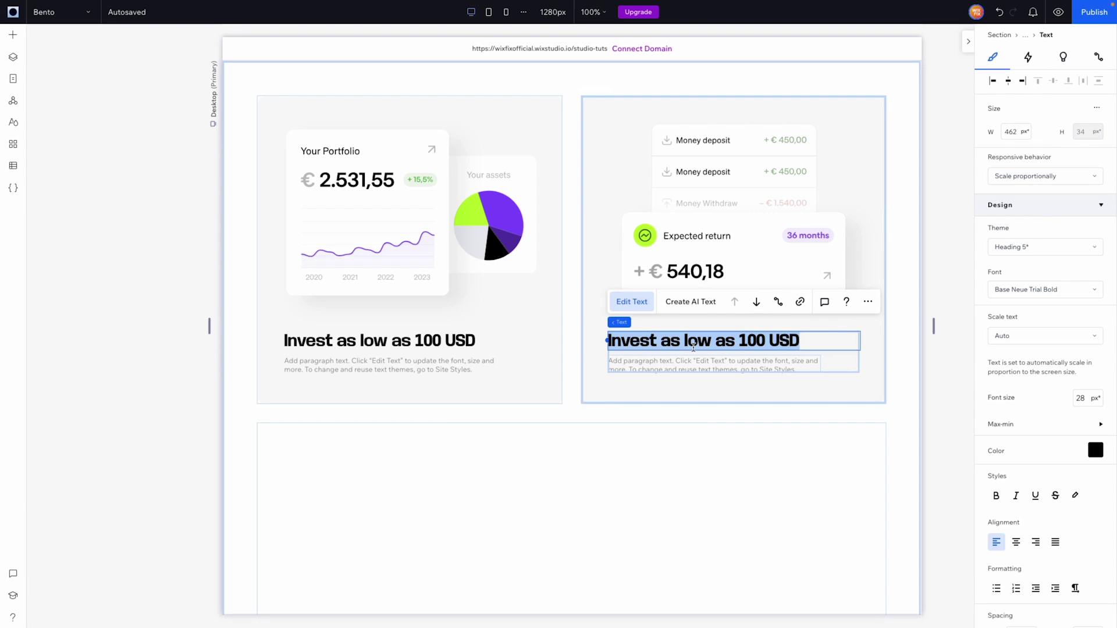
pyautogui.write('Earn')
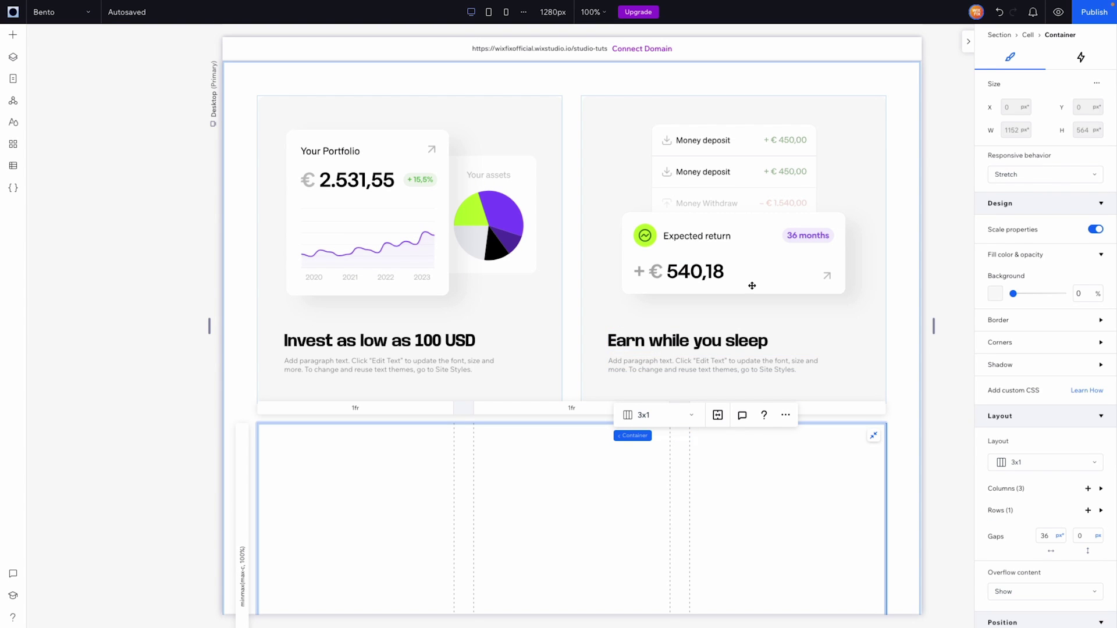
# Add a container to the first column of the nested 3x1 container and stretch it to fill the column.
pyautogui.scroll(-3, 751, 285)
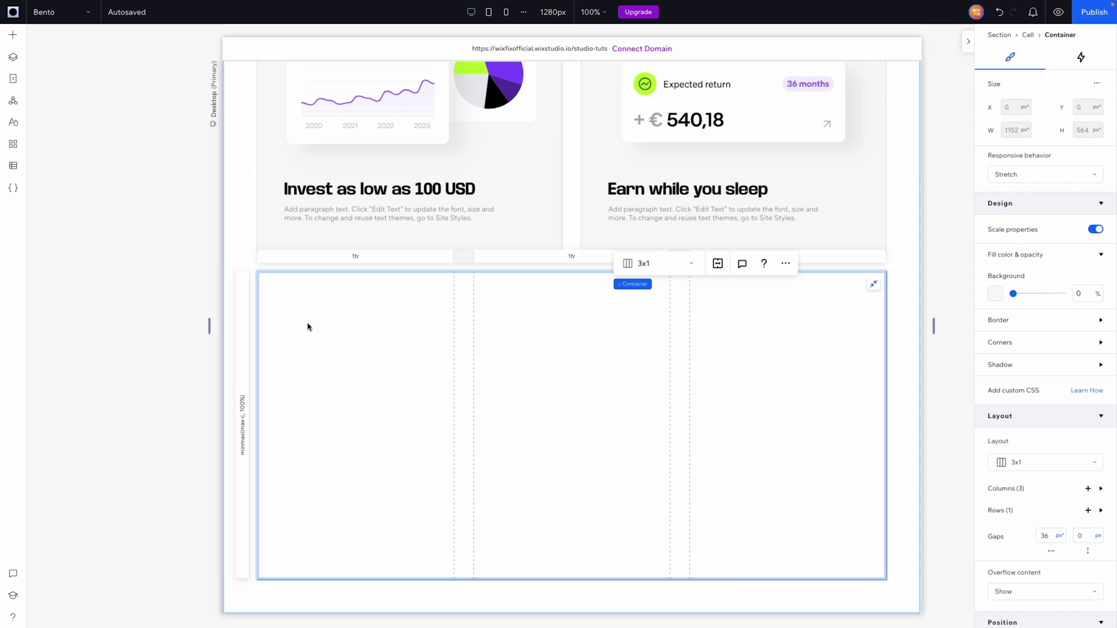
pyautogui.click(13, 34)
pyautogui.click(57, 42)
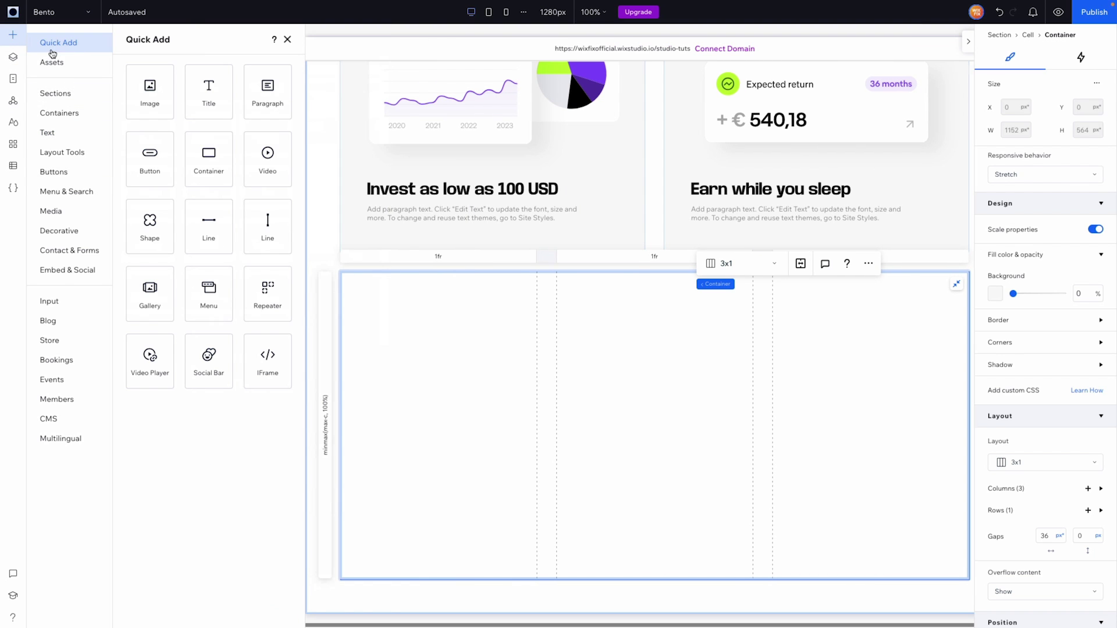
pyautogui.moveTo(209, 159); pyautogui.dragTo(440, 359)
pyautogui.click(440, 359)
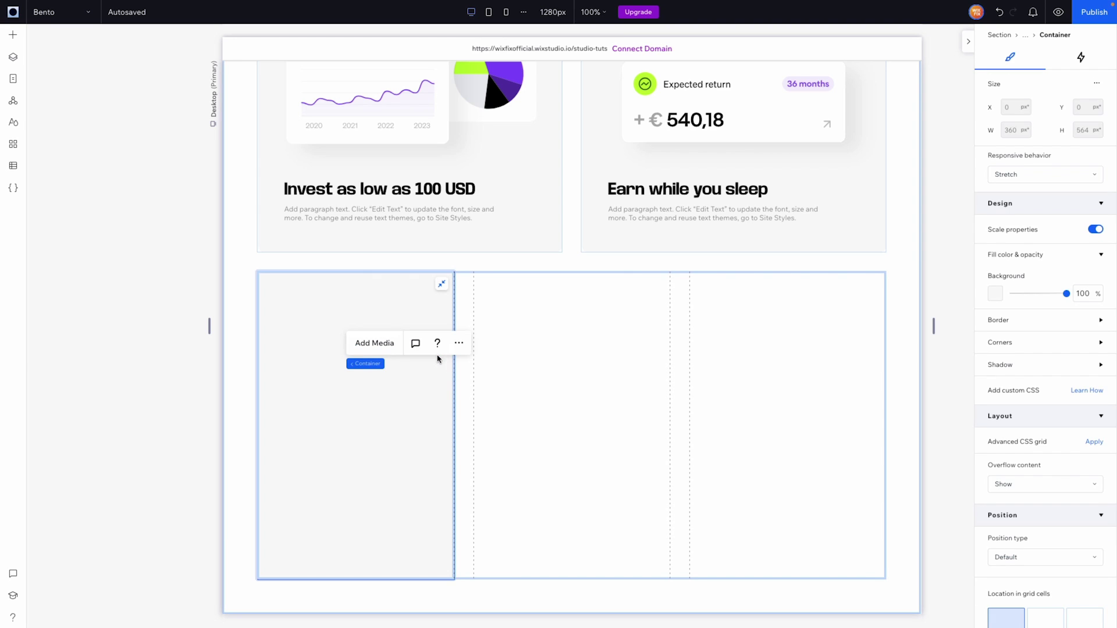
# Round all corners of the first-column container with a 12 px radius.
pyautogui.click(1007, 344)
pyautogui.click(1002, 379)
pyautogui.write('12')
pyautogui.press('Return')
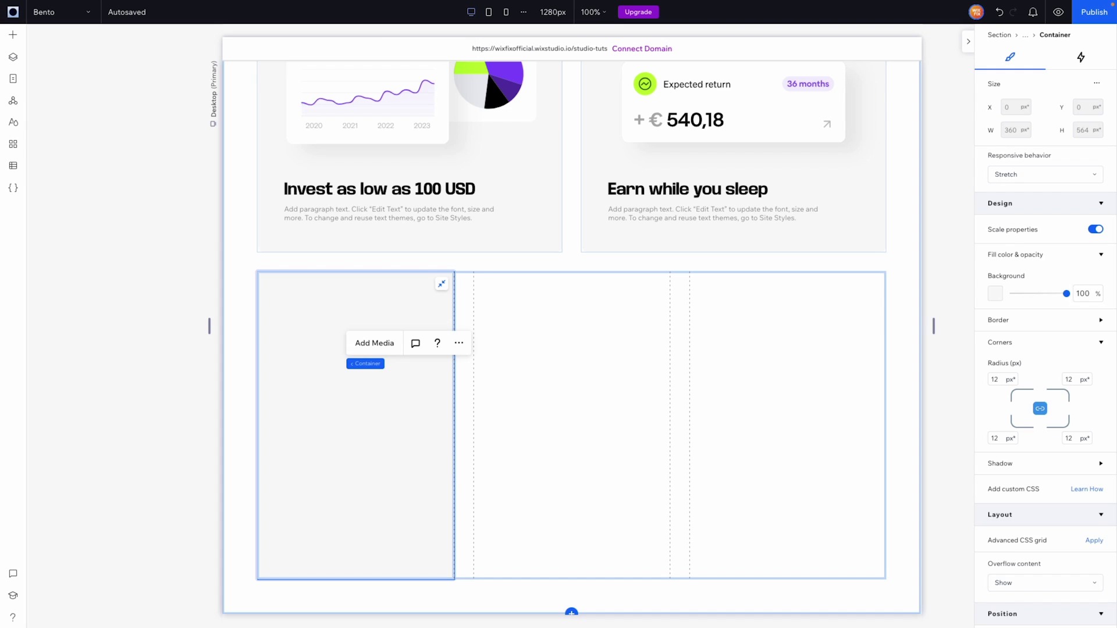
# Fill the first-column container with the custom color #BDFF1C.
pyautogui.click(995, 293)
pyautogui.click(1096, 440)
pyautogui.click(1053, 463)
pyautogui.write('BDFF1C')
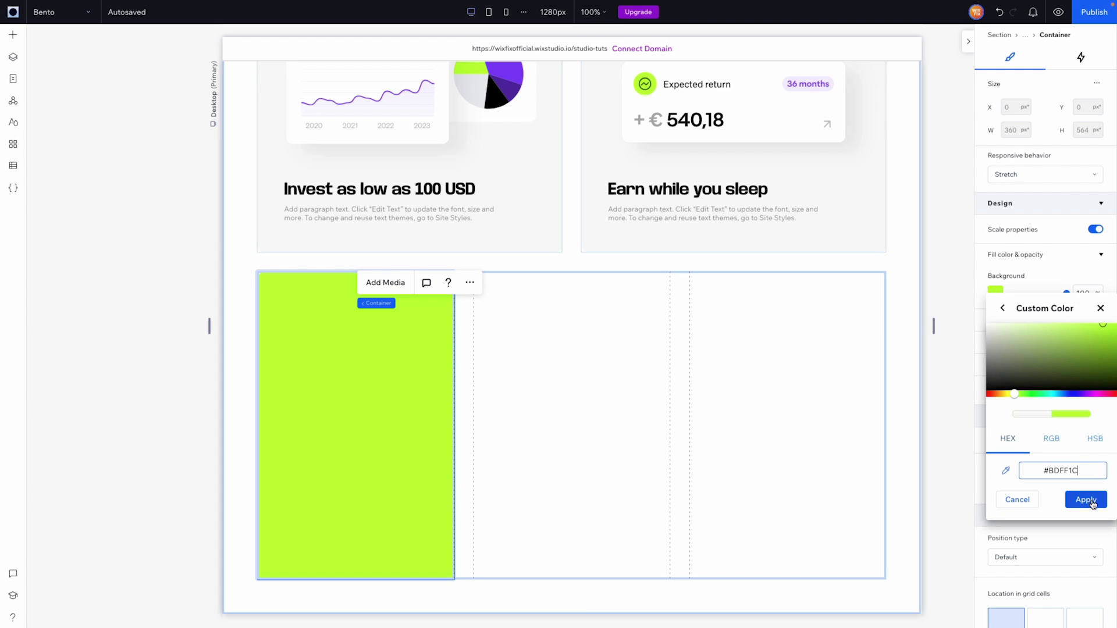
pyautogui.click(1086, 499)
pyautogui.click(283, 356)
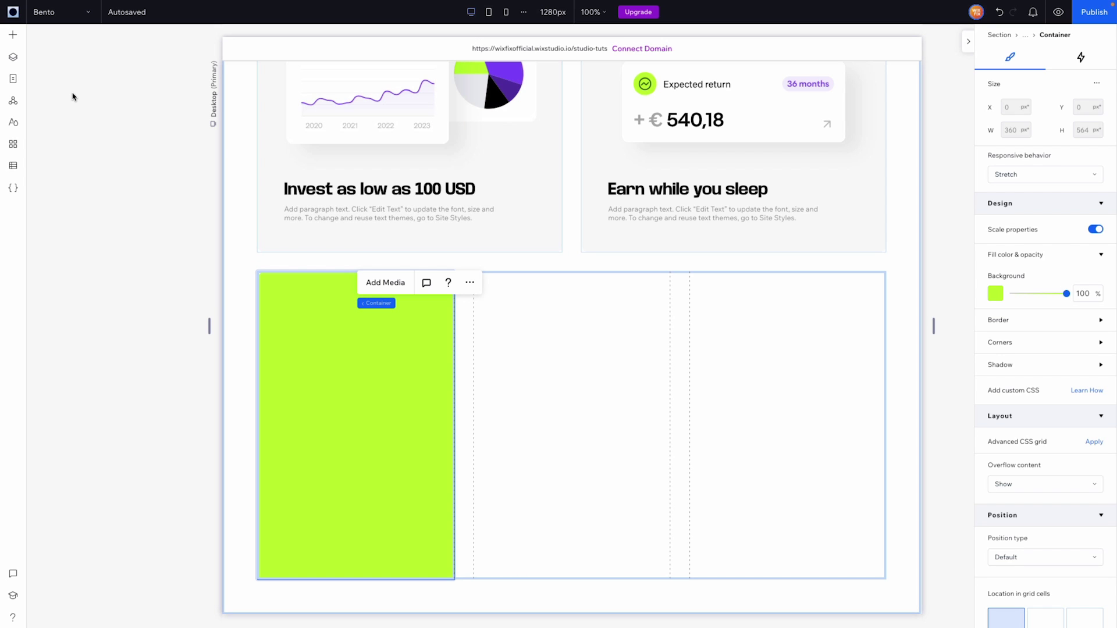
# Add Bento 3.svg from the site files to the lime green container, enlarged to about 327 × 327 px at X 33, Y -36 px.
pyautogui.click(13, 34)
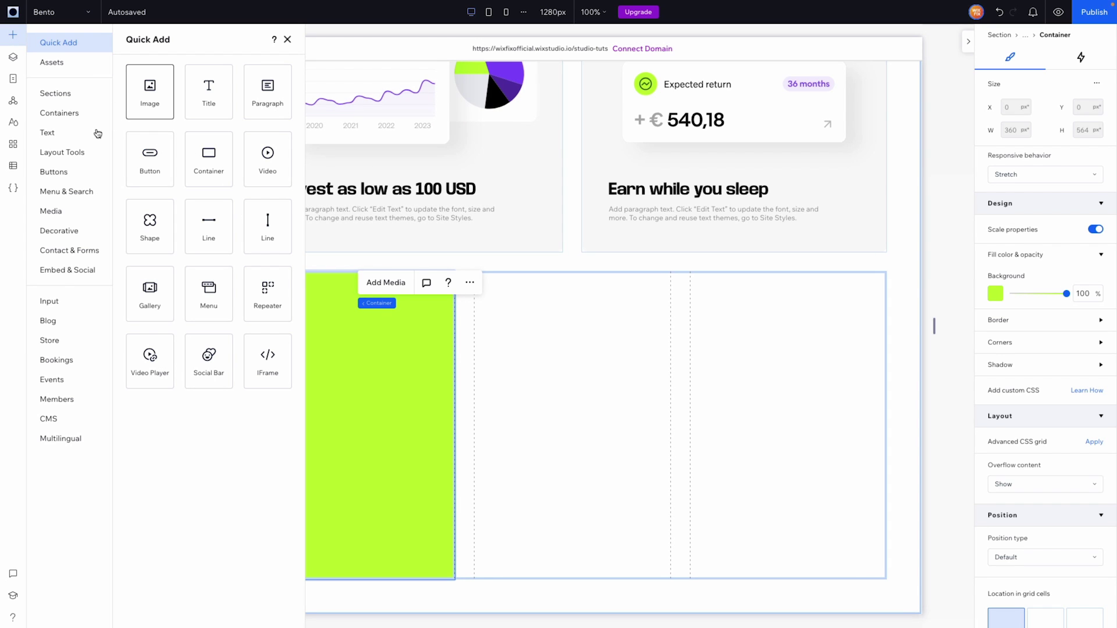
pyautogui.click(97, 211)
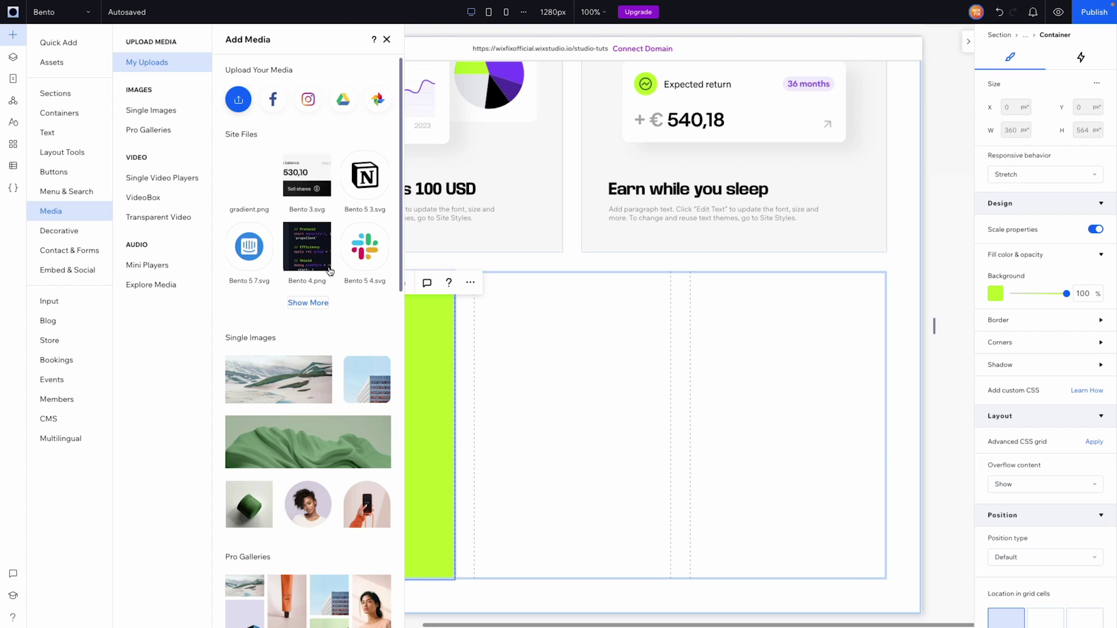
pyautogui.moveTo(298, 195); pyautogui.dragTo(619, 447)
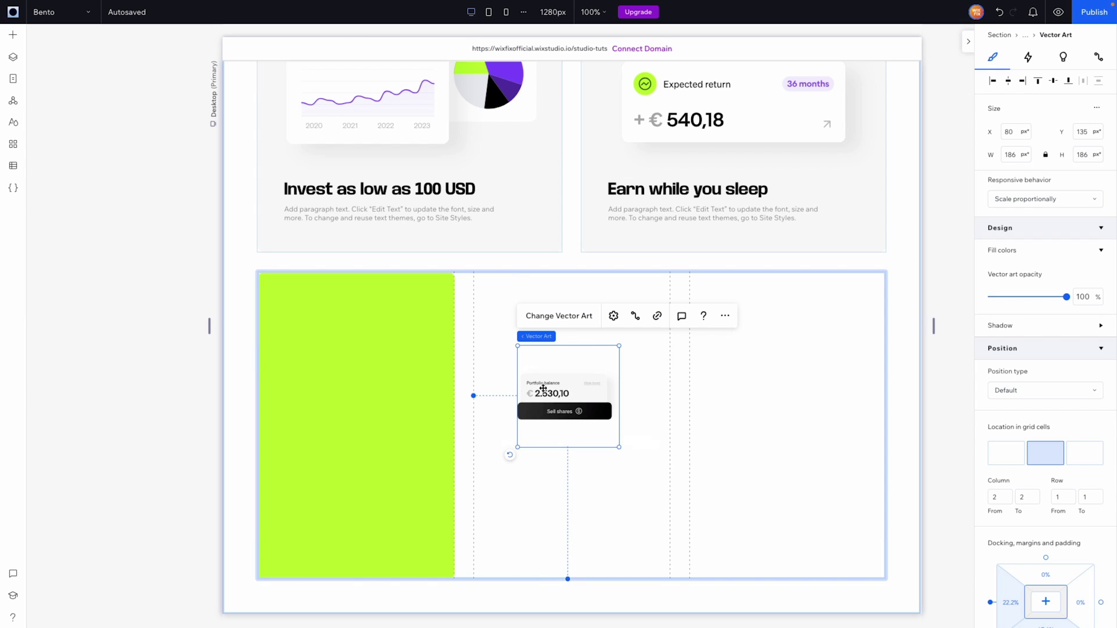
pyautogui.moveTo(579, 400); pyautogui.dragTo(343, 341)
pyautogui.moveTo(389, 389)
pyautogui.mouseDown()
pyautogui.moveTo(486, 491)
pyautogui.moveTo(376, 390)
pyautogui.moveTo(383, 368)
pyautogui.mouseUp()
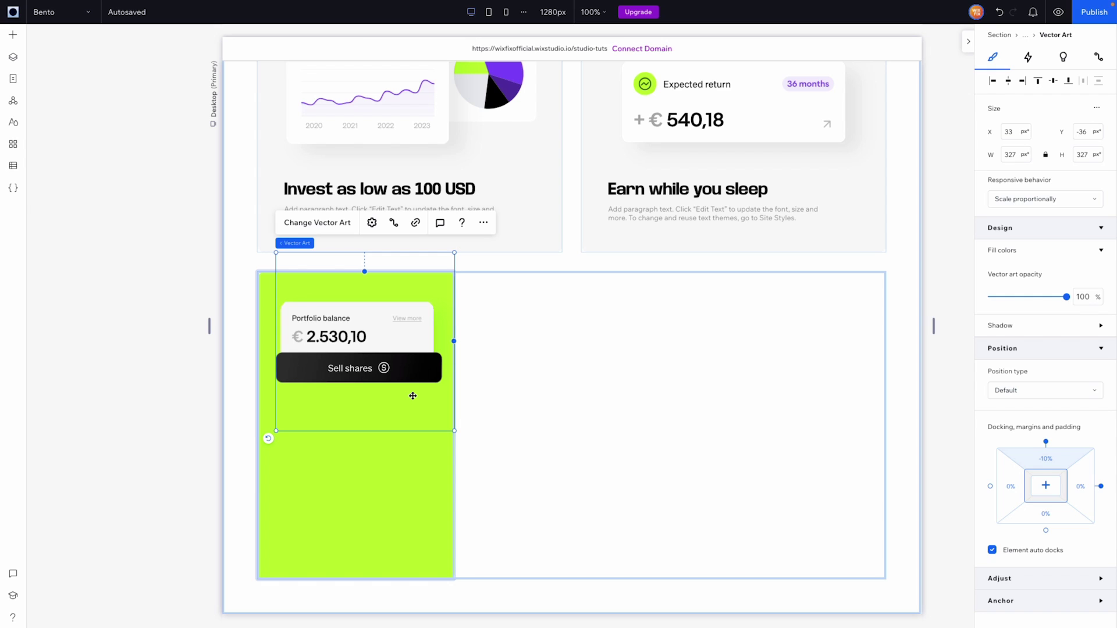
# Copy the "Earn while you sleep" heading-and-text stack into the lime green container, narrowed to 286 px and placed at about X 33, Y 237 px.
pyautogui.click(13, 37)
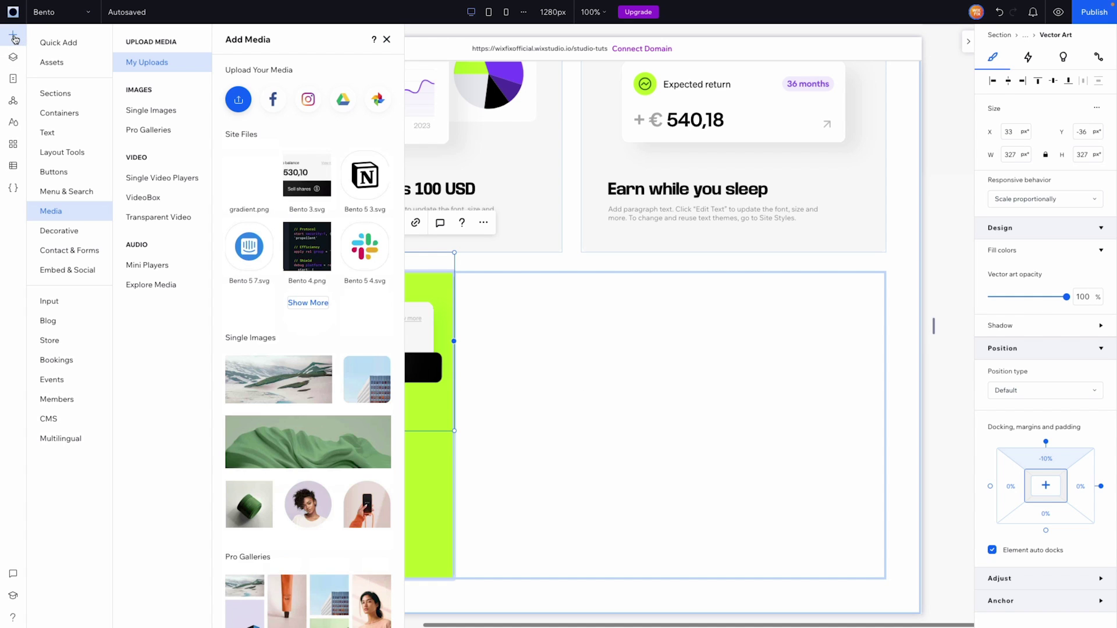
pyautogui.click(636, 201)
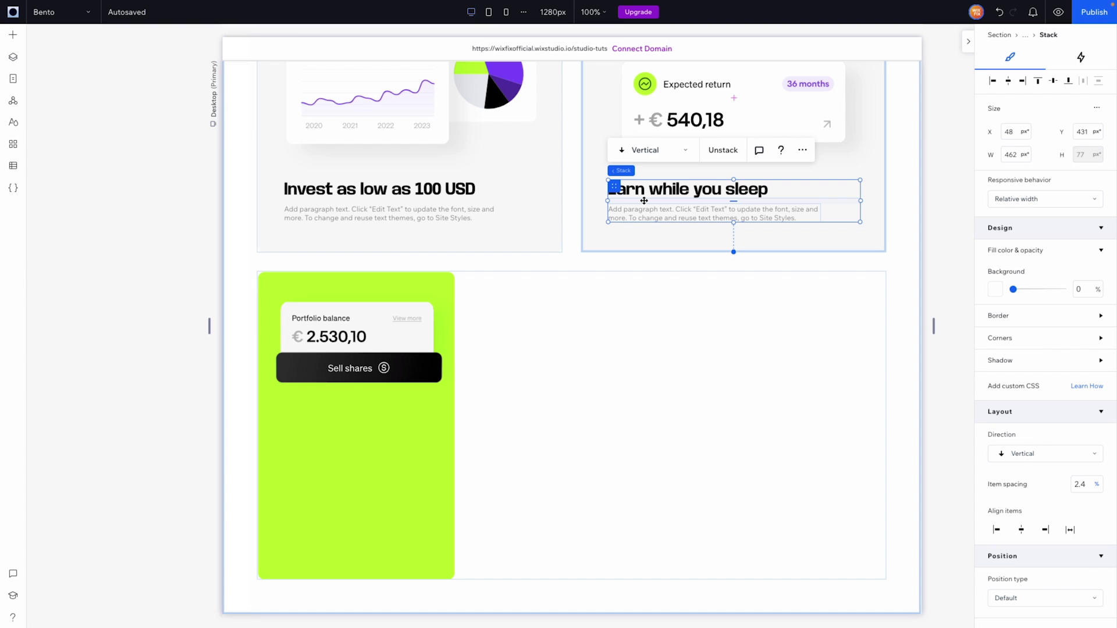
pyautogui.click(340, 423)
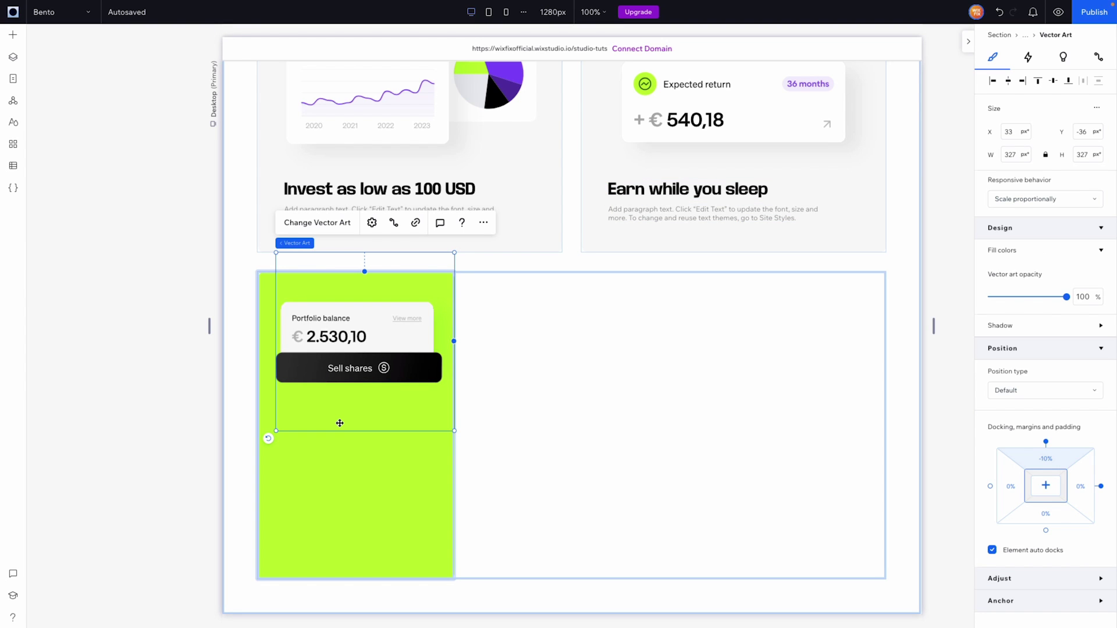
pyautogui.hotkey('ctrl', 'v')
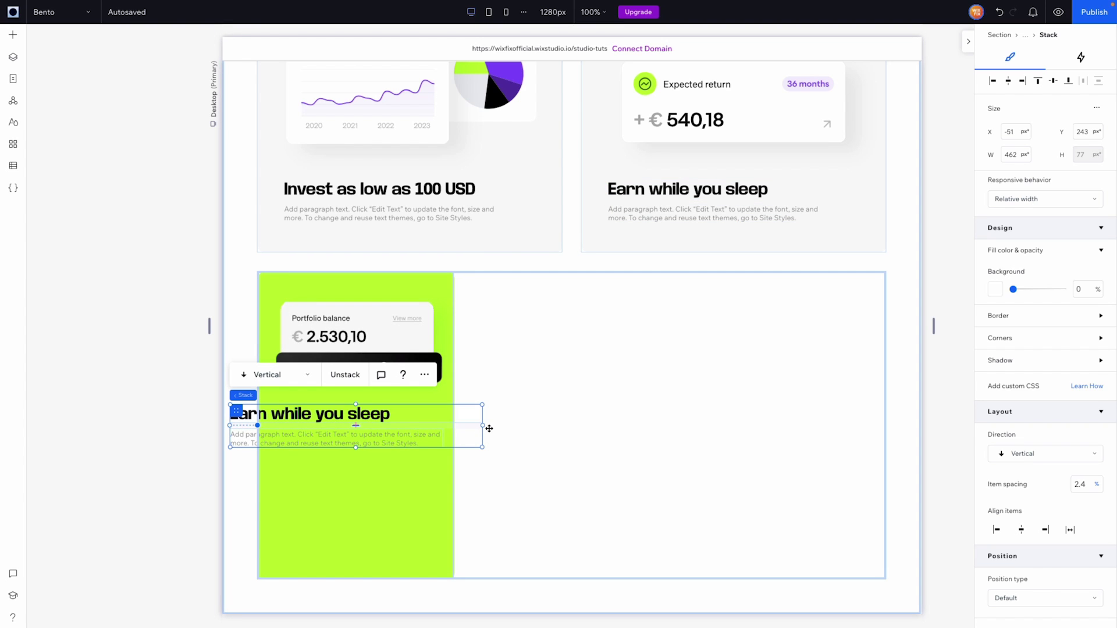
pyautogui.moveTo(483, 426); pyautogui.dragTo(387, 425)
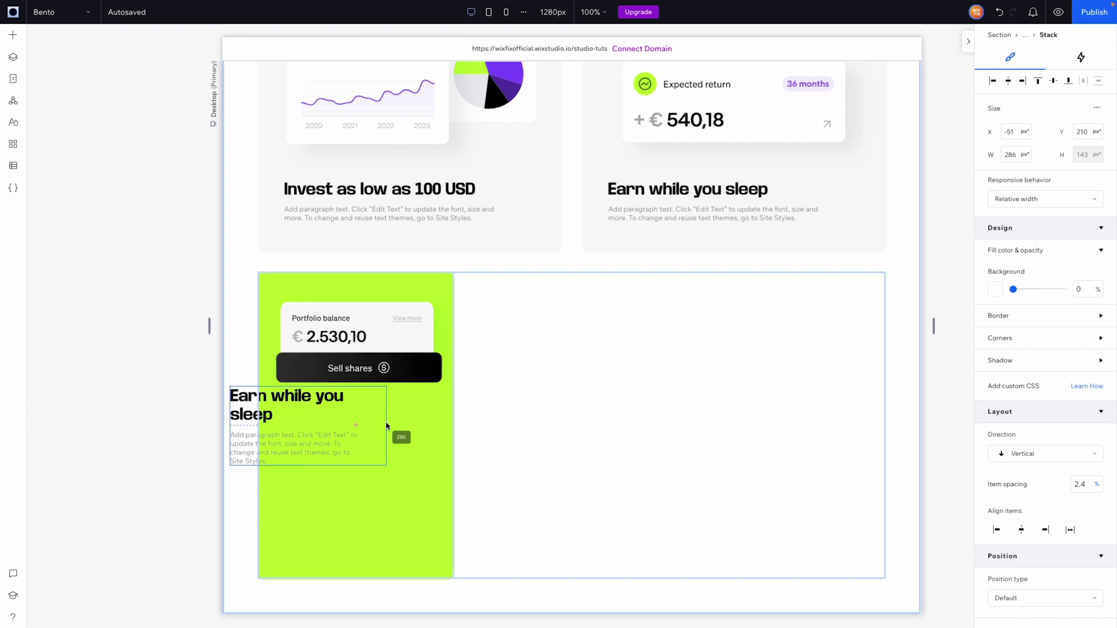
pyautogui.moveTo(233, 393); pyautogui.dragTo(274, 407)
# Replace the copied stack's heading in the lime green container with "Sell at your wish".
pyautogui.click(313, 412)
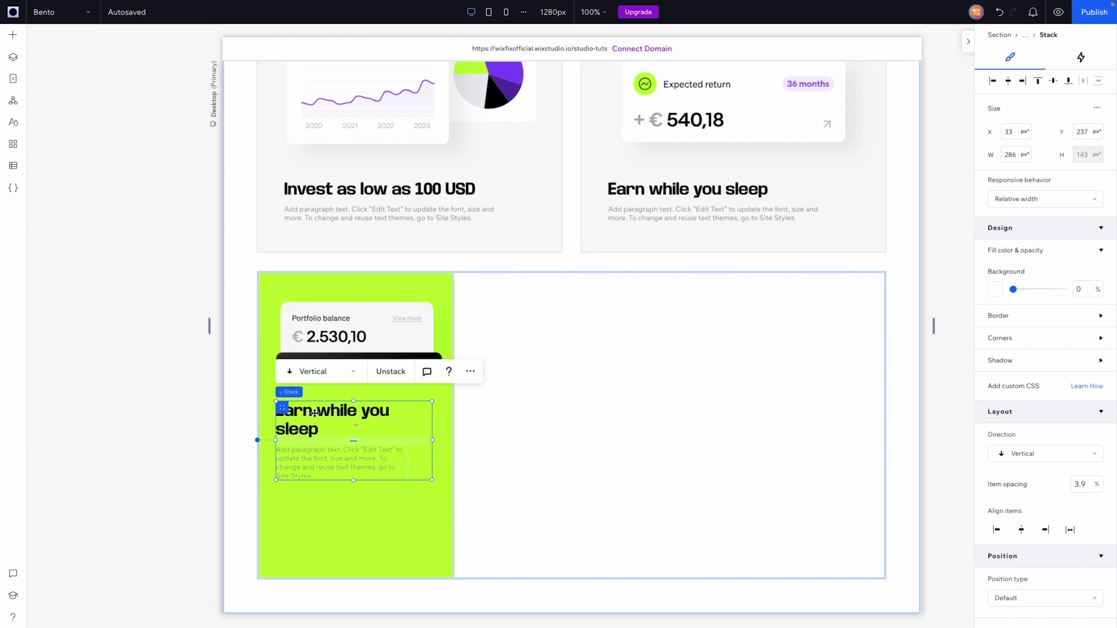
pyautogui.doubleClick(314, 412)
pyautogui.write('Sel')
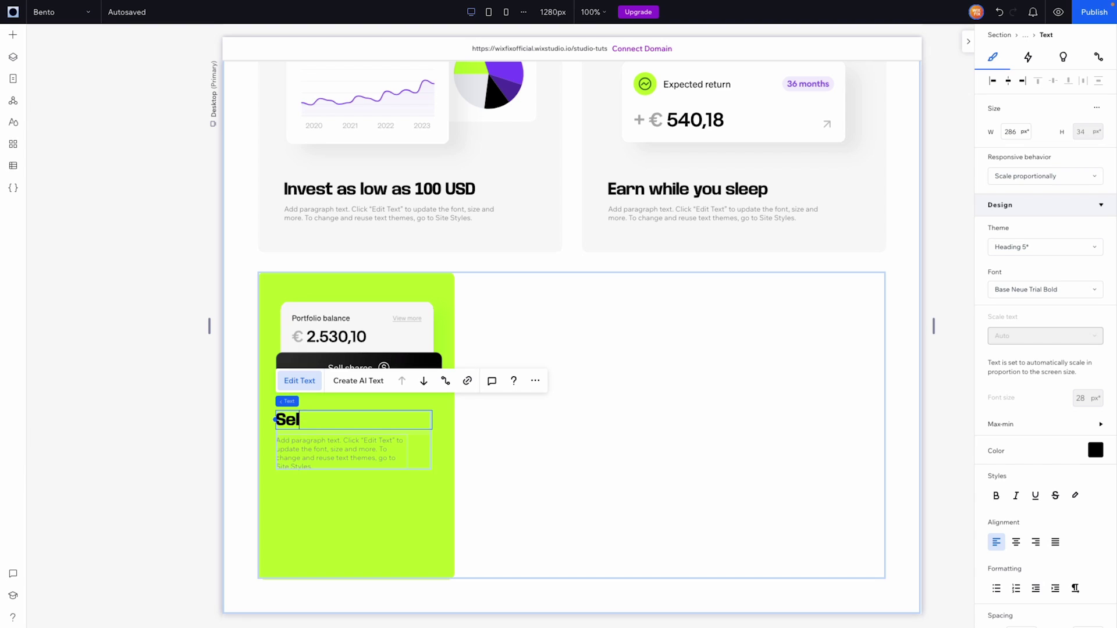
pyautogui.write('l at your wish')
pyautogui.click(551, 348)
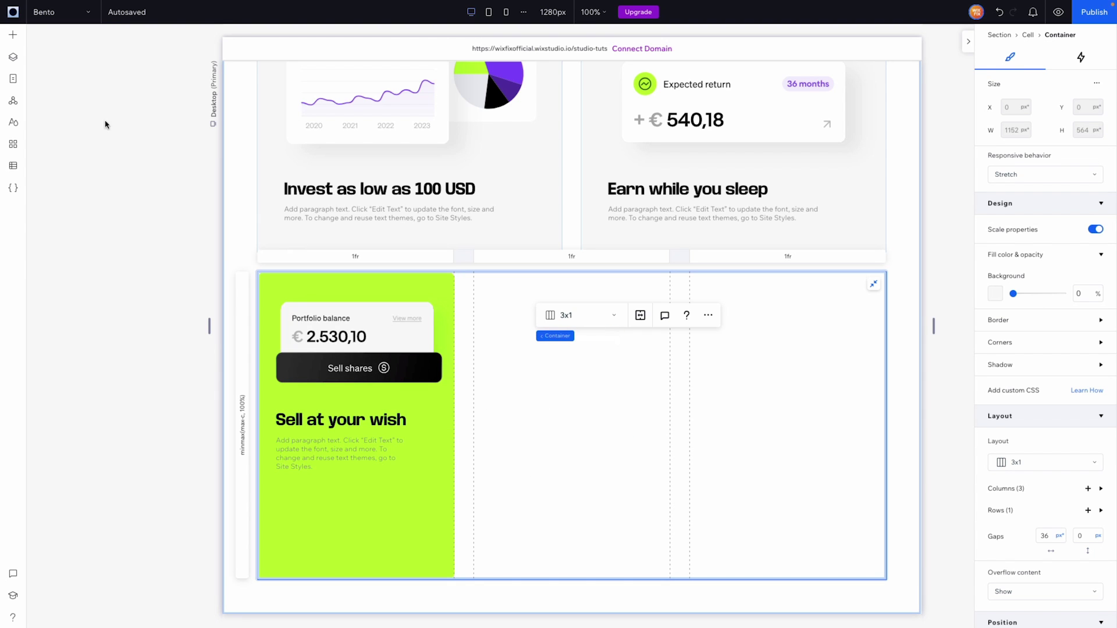
# Add a container stretched to fill the second column of the nested 3x1 container, with its background opacity set to 0%.
pyautogui.click(11, 37)
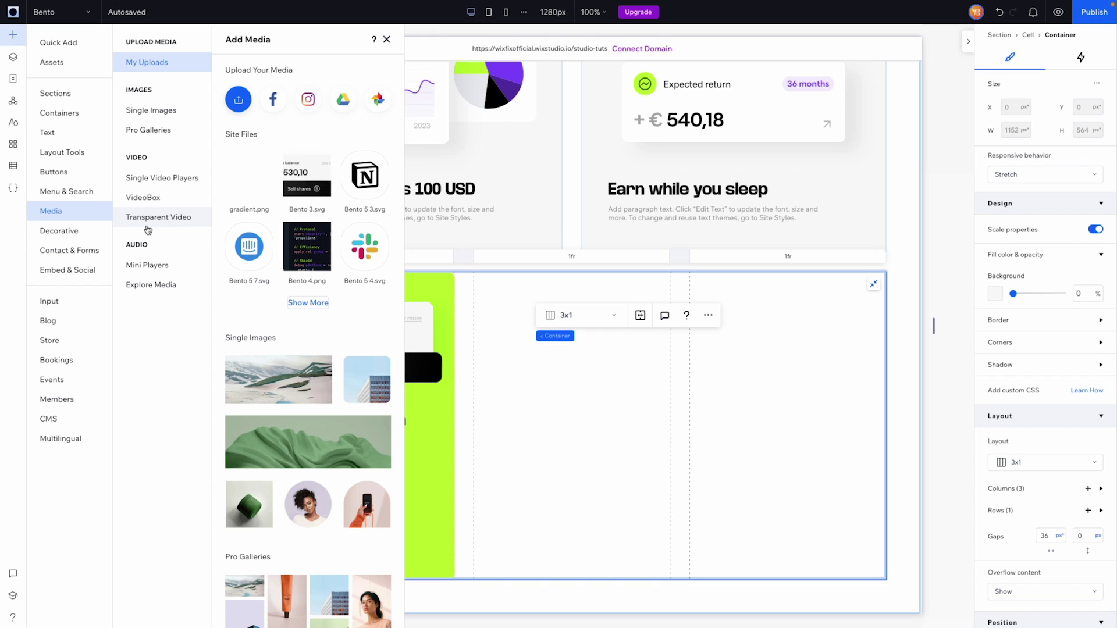
pyautogui.click(53, 43)
pyautogui.moveTo(227, 165); pyautogui.dragTo(574, 371)
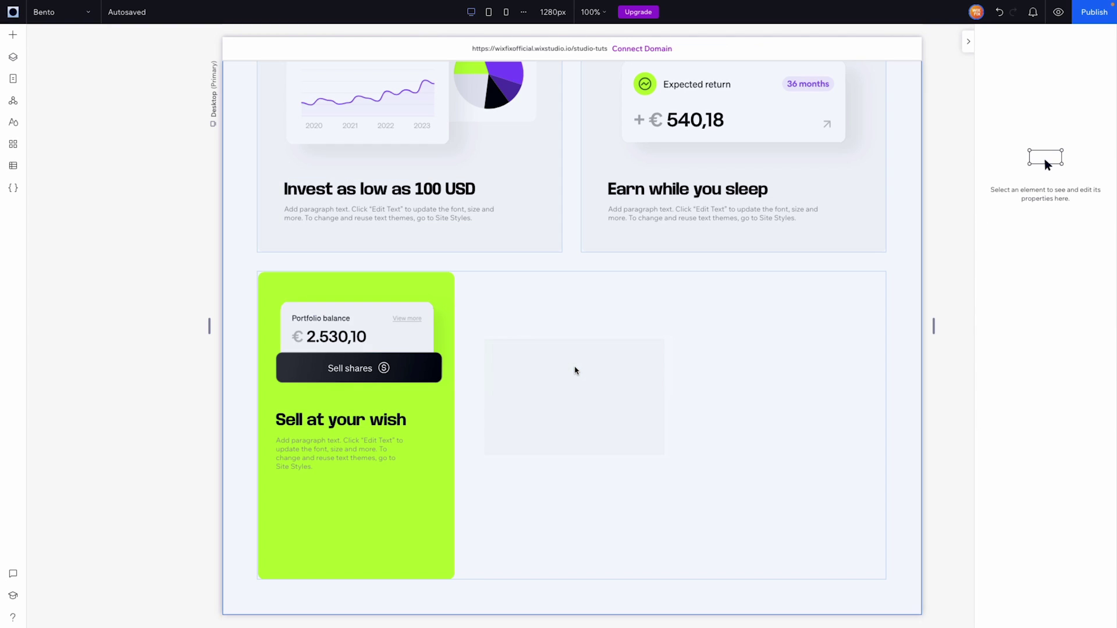
pyautogui.click(655, 353)
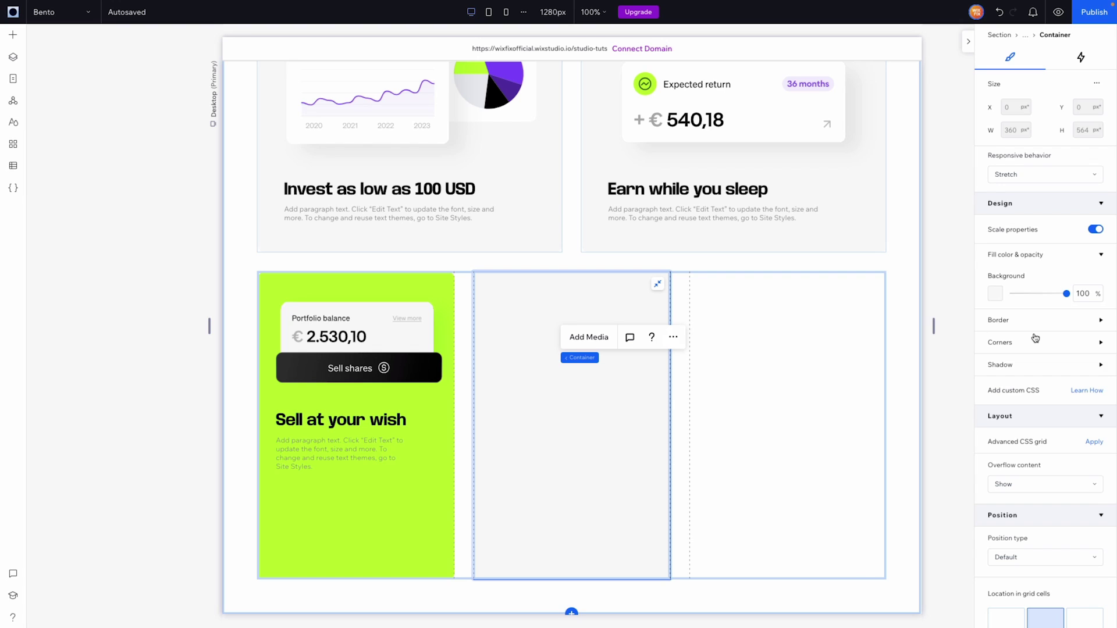
pyautogui.click(1084, 294)
pyautogui.write('0')
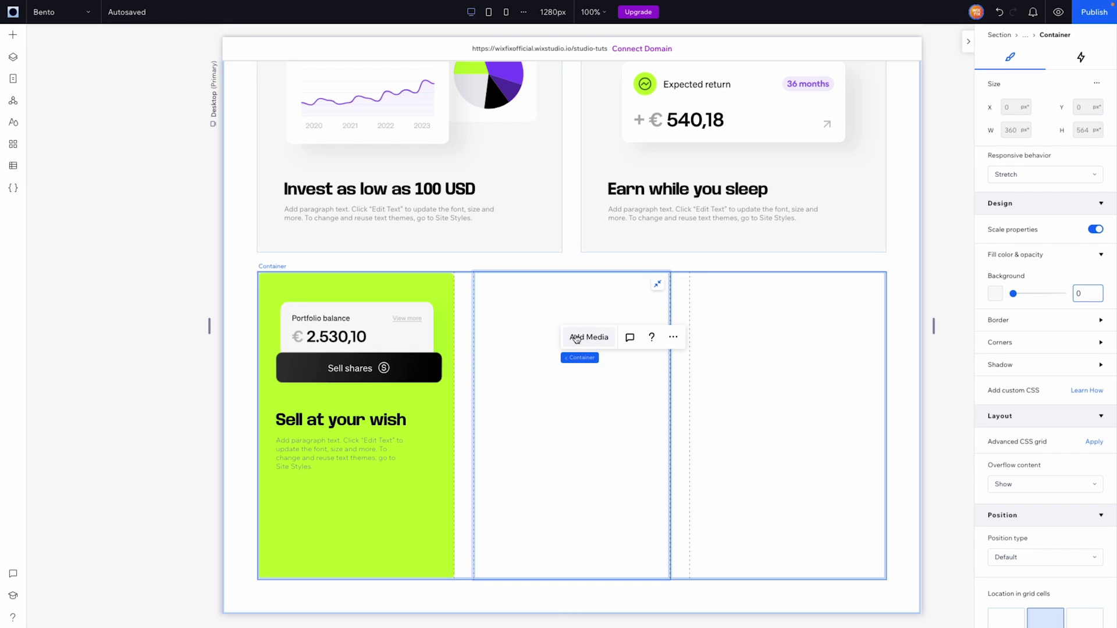
# Apply an advanced CSS grid with a 1x2 layout and a 36 px row gap to the second-column container.
pyautogui.click(1089, 446)
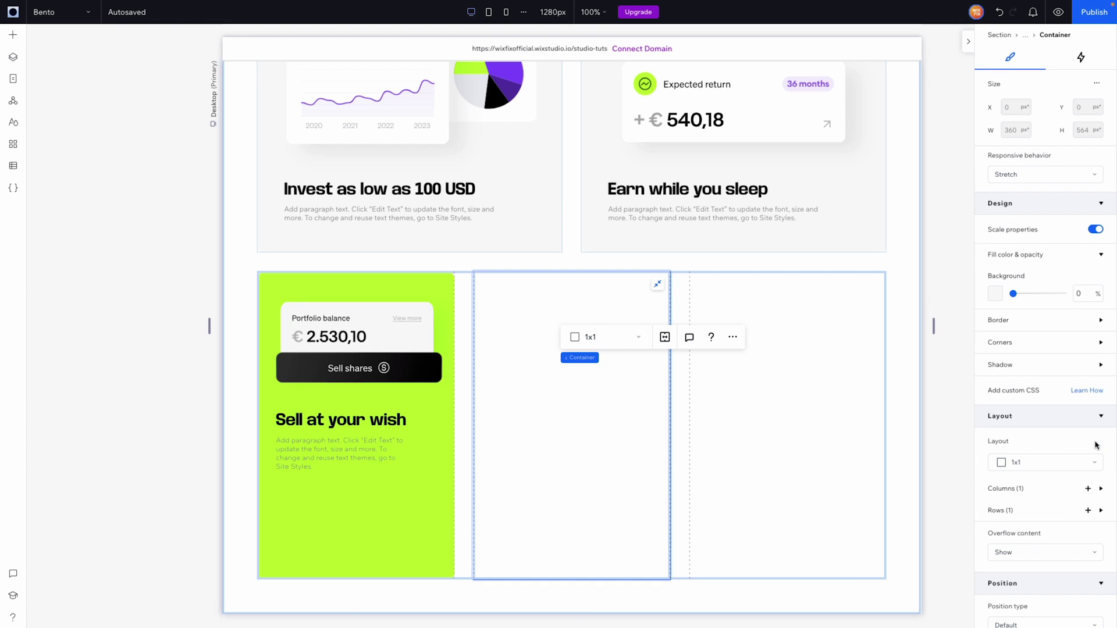
pyautogui.click(1064, 468)
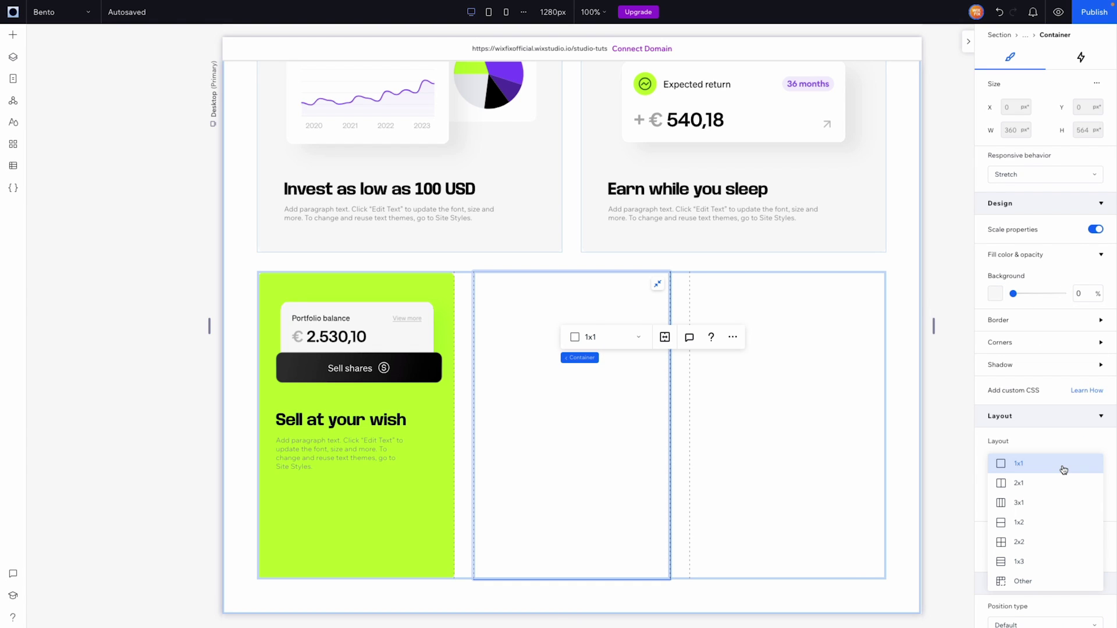
pyautogui.click(1043, 521)
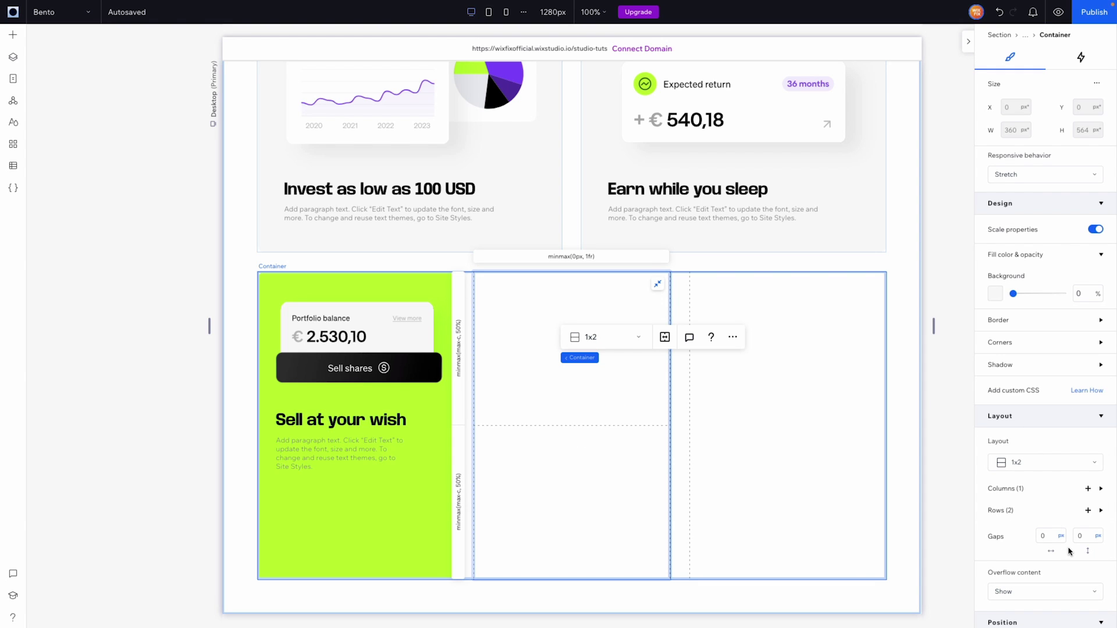
pyautogui.click(1086, 535)
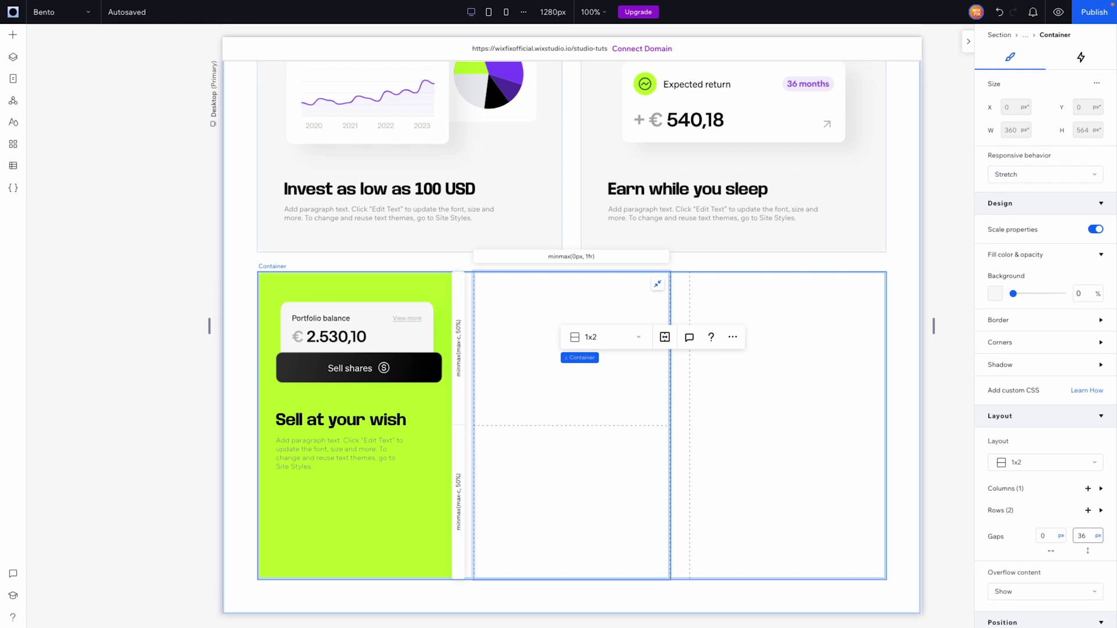
pyautogui.click(1098, 536)
pyautogui.click(1065, 588)
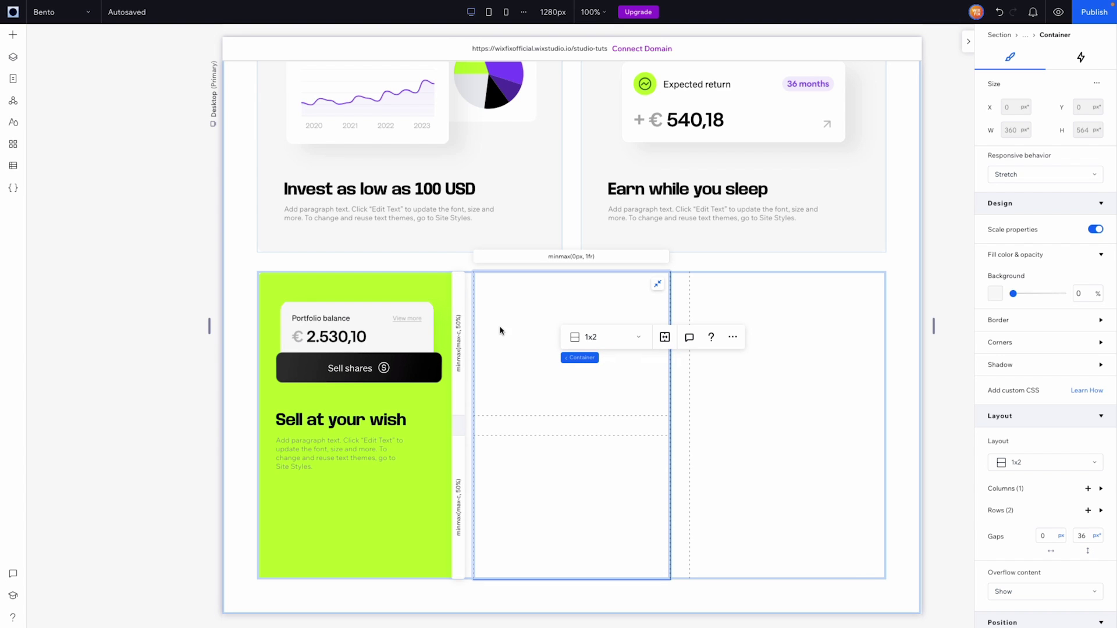
# Add a container stretched across the upper row of the 1x2 grid and round all its corners with a 12 px radius.
pyautogui.click(13, 35)
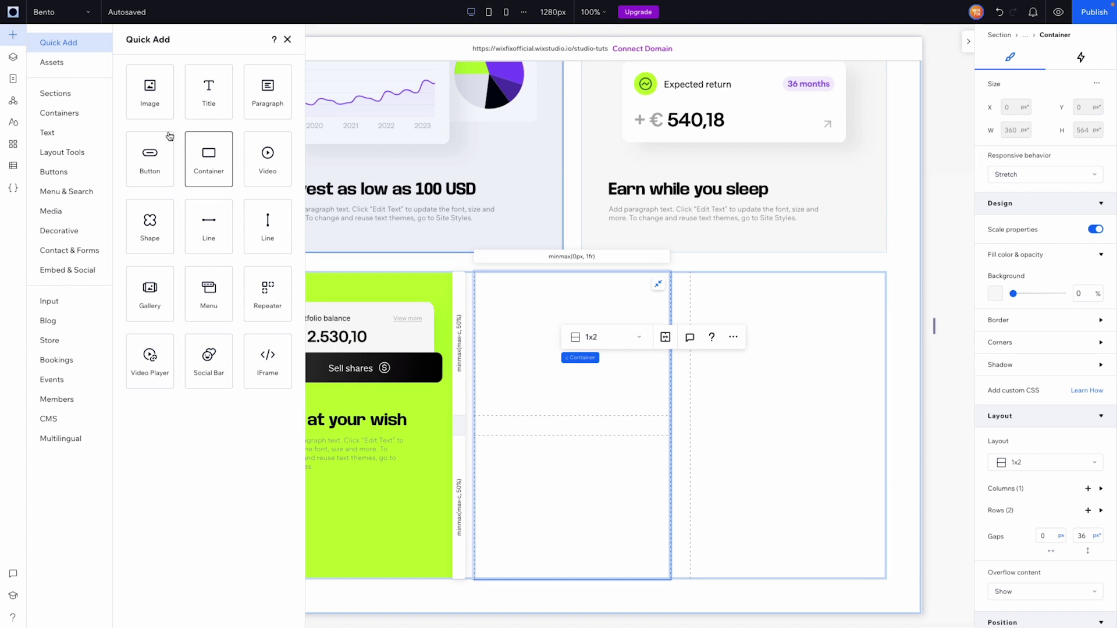
pyautogui.moveTo(209, 165); pyautogui.dragTo(574, 338)
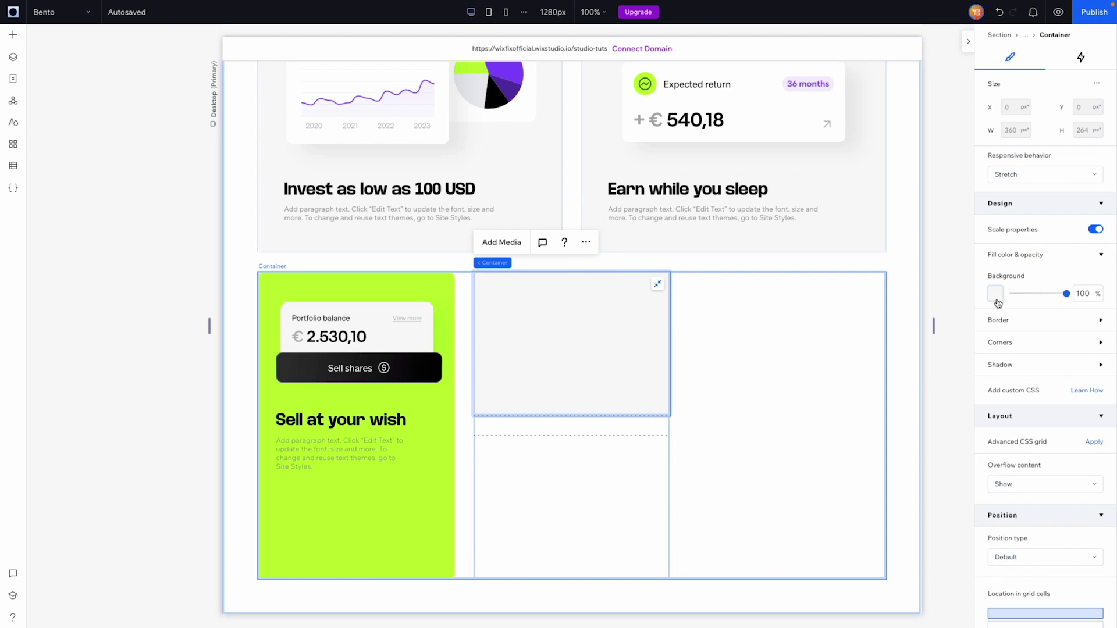
pyautogui.click(1001, 342)
pyautogui.click(998, 378)
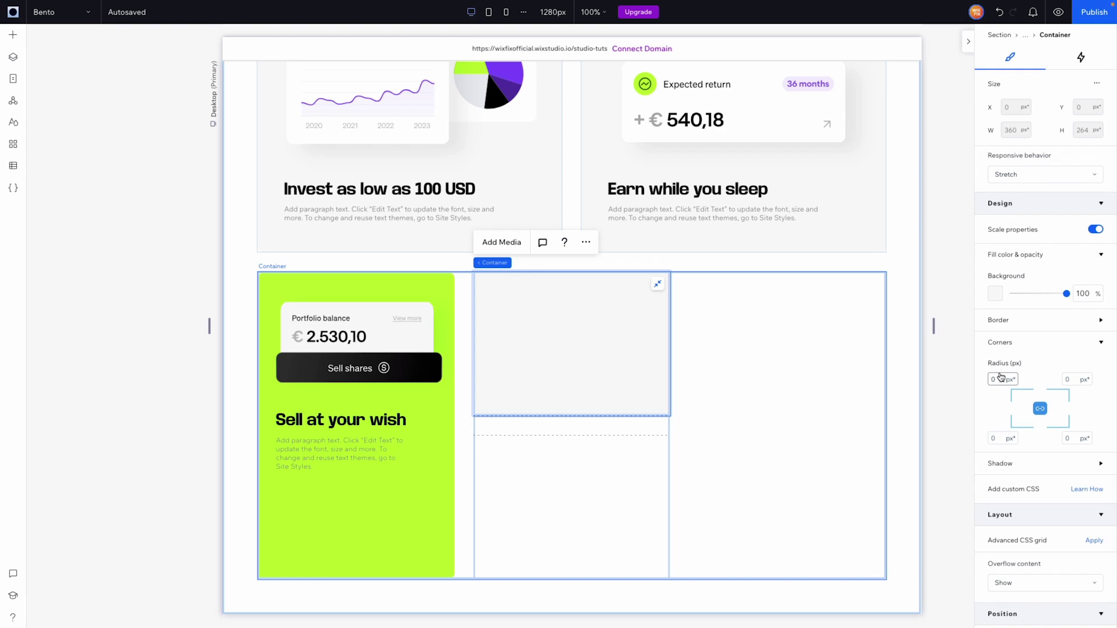
pyautogui.write('12')
pyautogui.press('Return')
# Fill the upper-row container with the theme's black color and change that site theme color to dark navy #05092E.
pyautogui.click(995, 293)
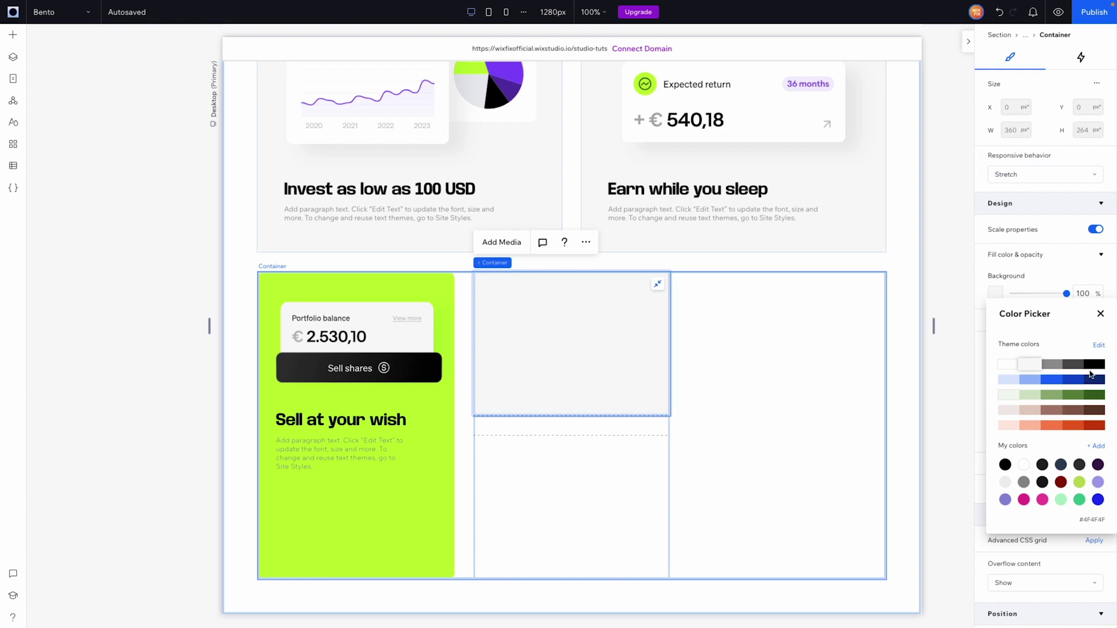
pyautogui.click(1094, 364)
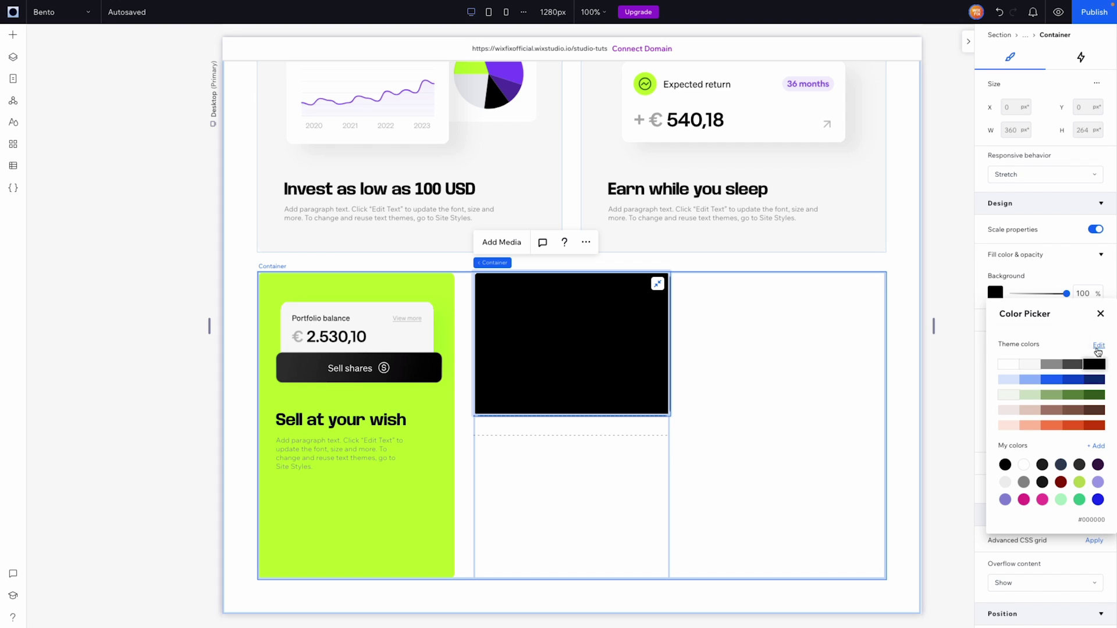
pyautogui.click(1098, 346)
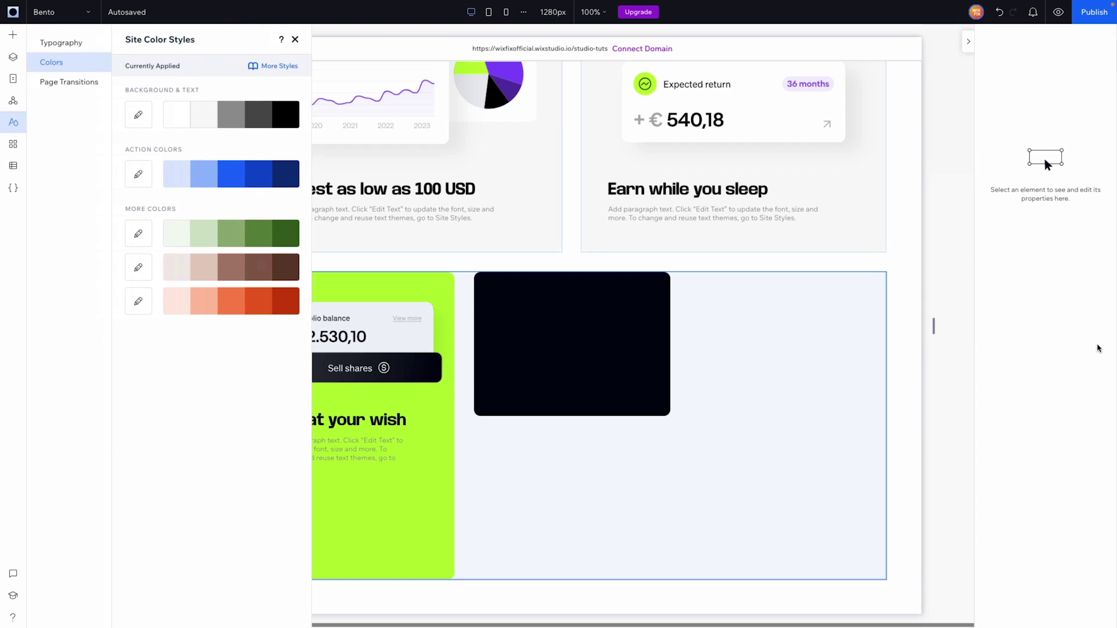
pyautogui.click(286, 116)
pyautogui.click(453, 227)
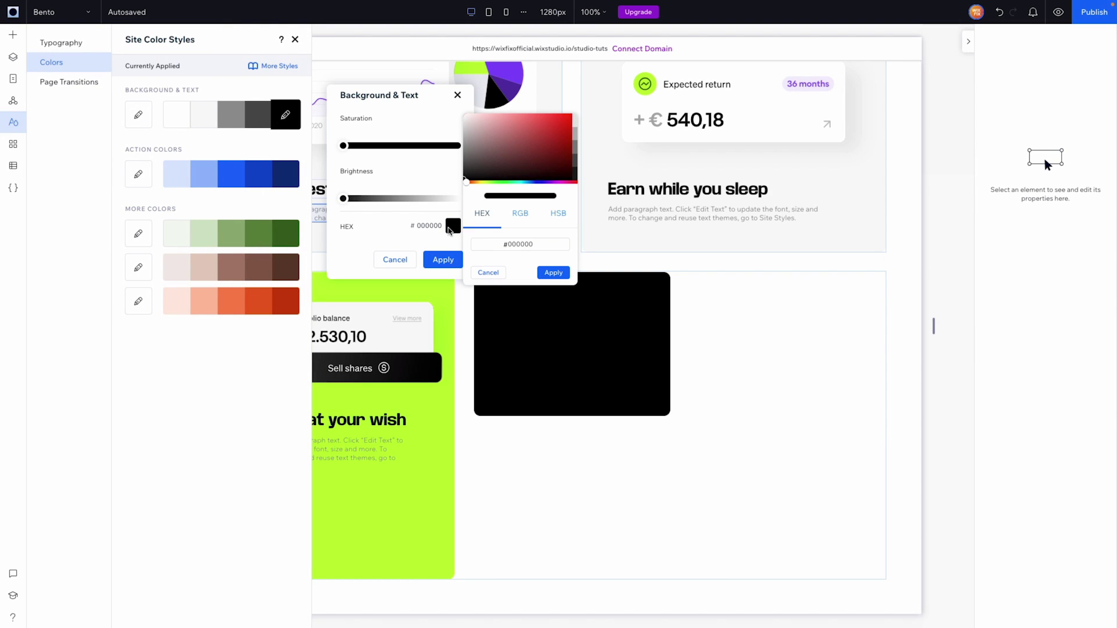
pyautogui.click(539, 183)
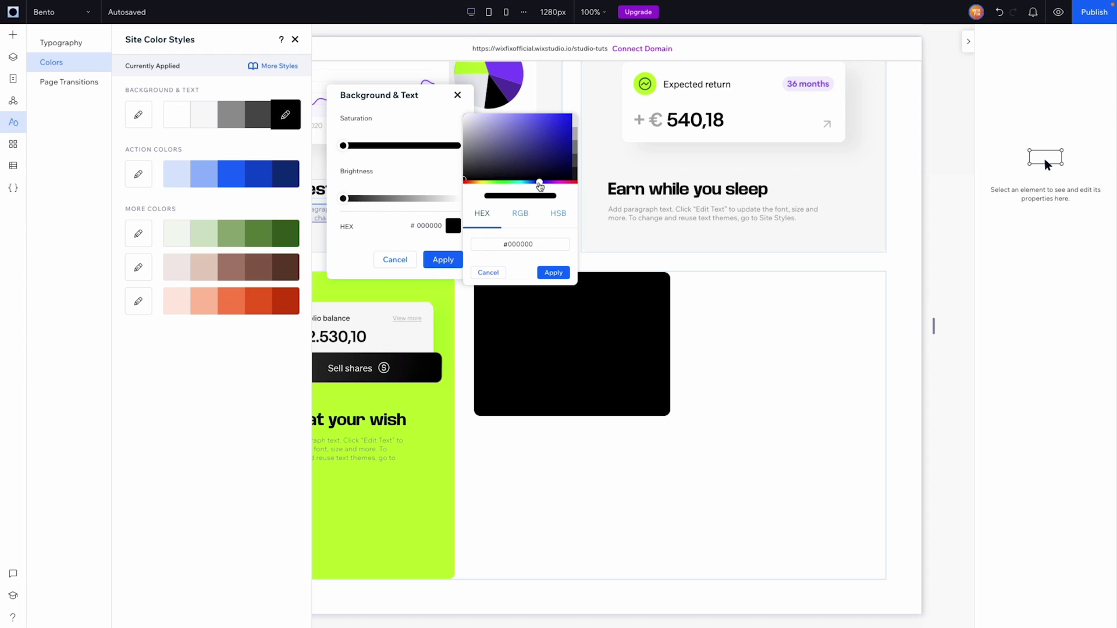
pyautogui.moveTo(557, 166); pyautogui.dragTo(560, 168)
pyautogui.click(553, 273)
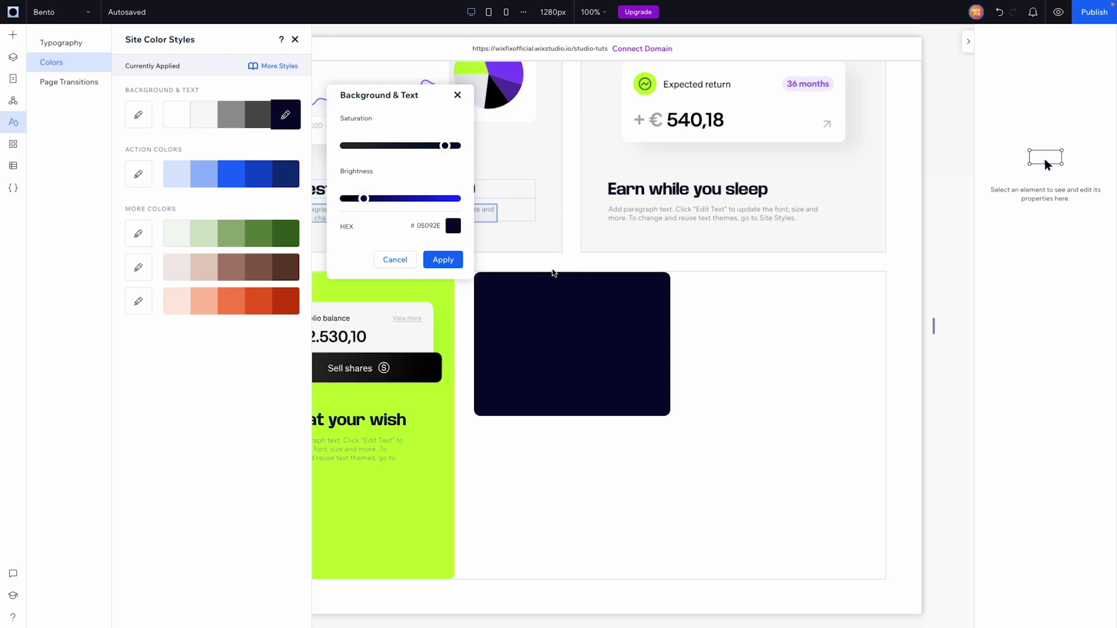
pyautogui.click(445, 259)
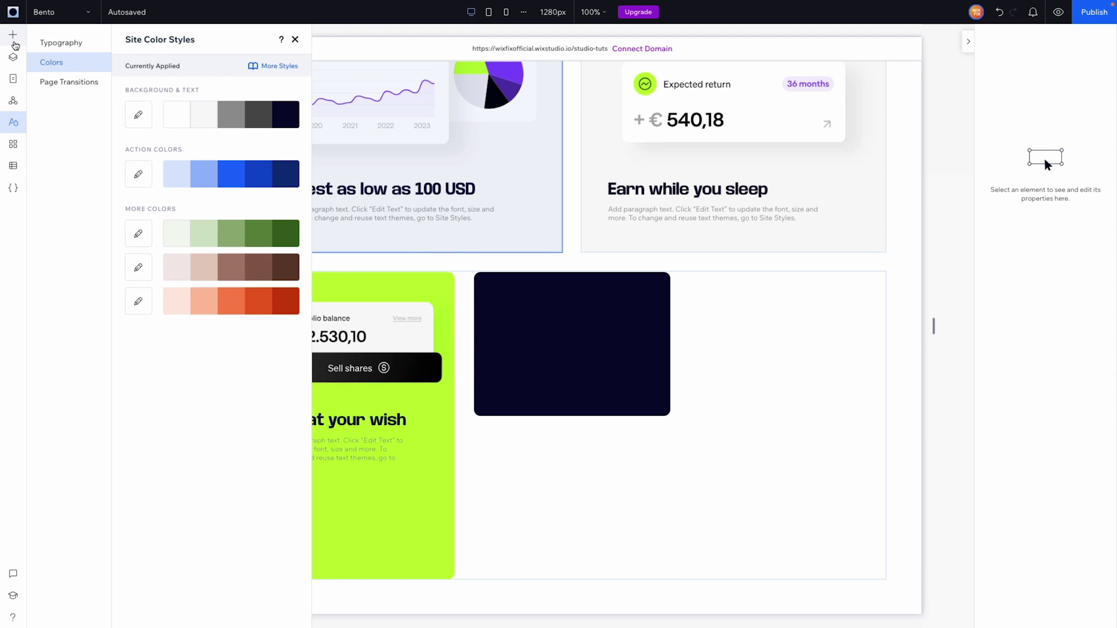
# Add Bento 4.png from the site files to the navy container, aligned to its right edge at X 70, Y 60 px.
pyautogui.click(13, 37)
pyautogui.click(75, 212)
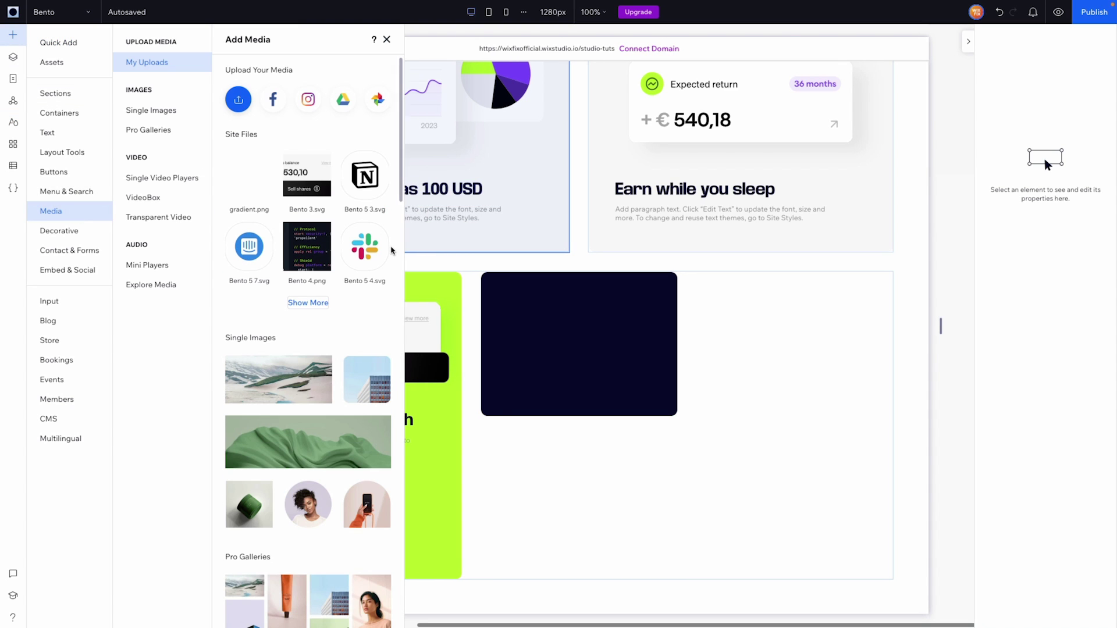
pyautogui.moveTo(315, 255); pyautogui.dragTo(567, 354)
pyautogui.moveTo(497, 295)
pyautogui.mouseDown()
pyautogui.moveTo(522, 311)
pyautogui.moveTo(513, 303)
pyautogui.mouseUp()
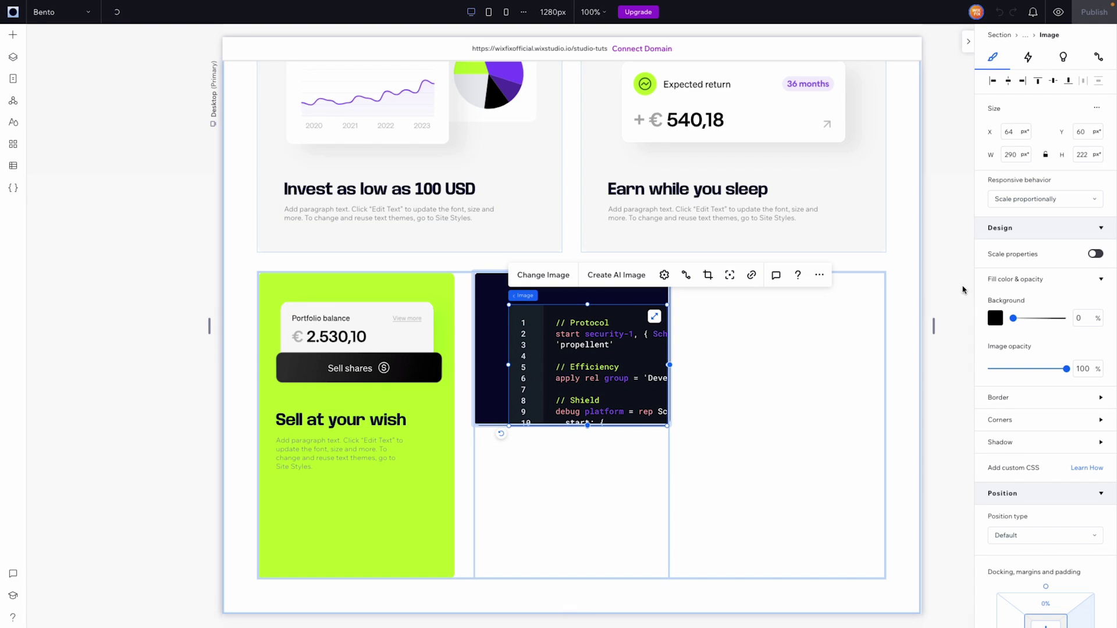
pyautogui.click(1024, 82)
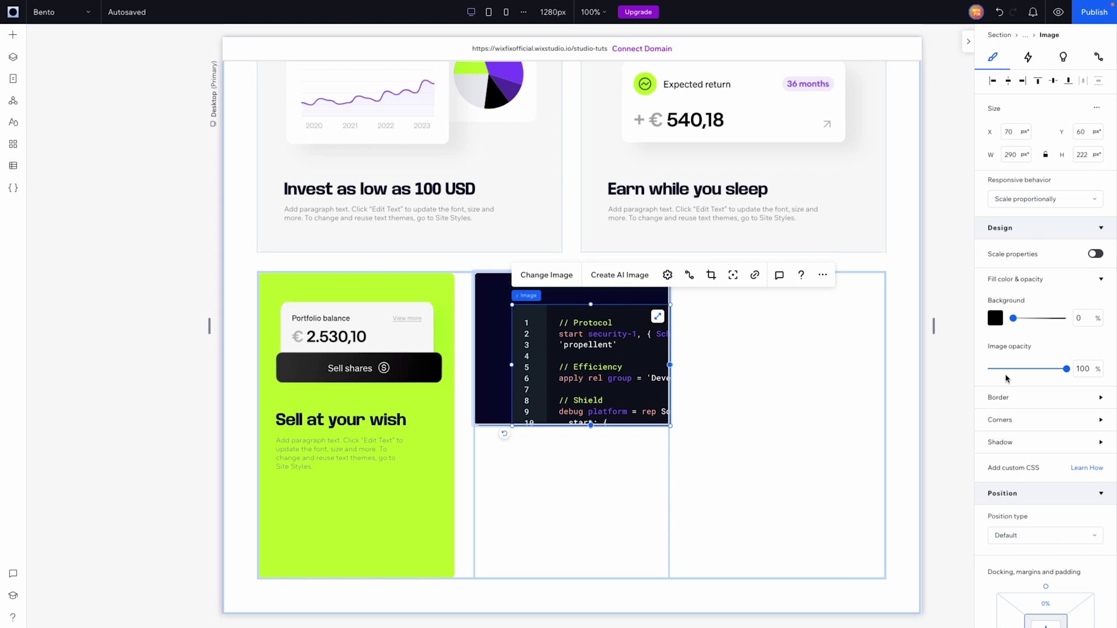
# Adjust the corner radius of the code image in the navy container.
pyautogui.click(1006, 429)
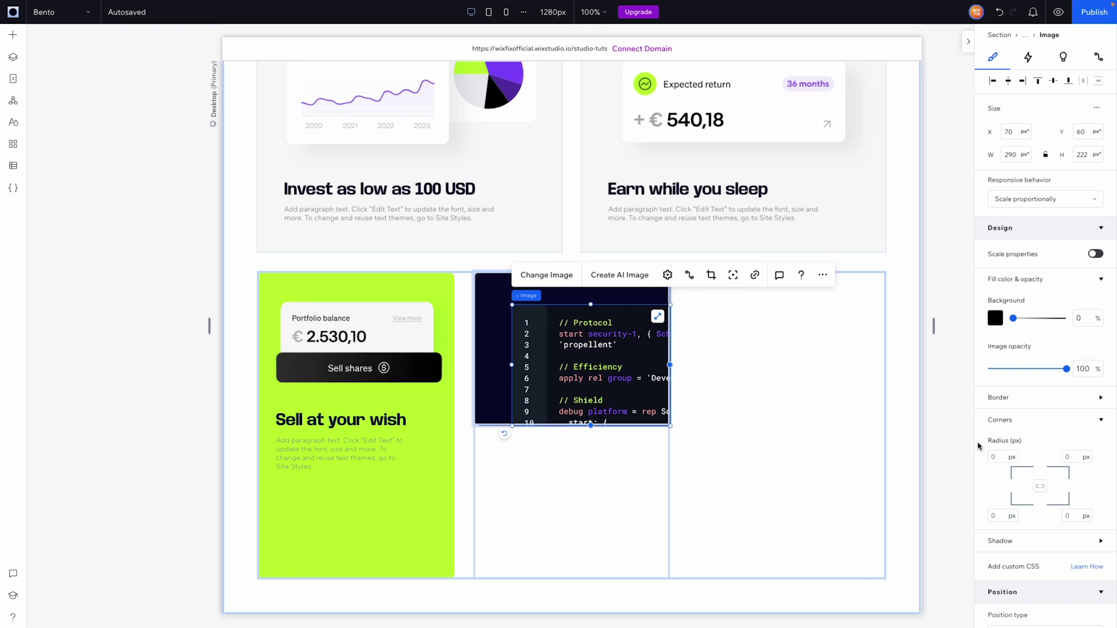
pyautogui.click(1074, 520)
pyautogui.press('Return')
pyautogui.click(898, 379)
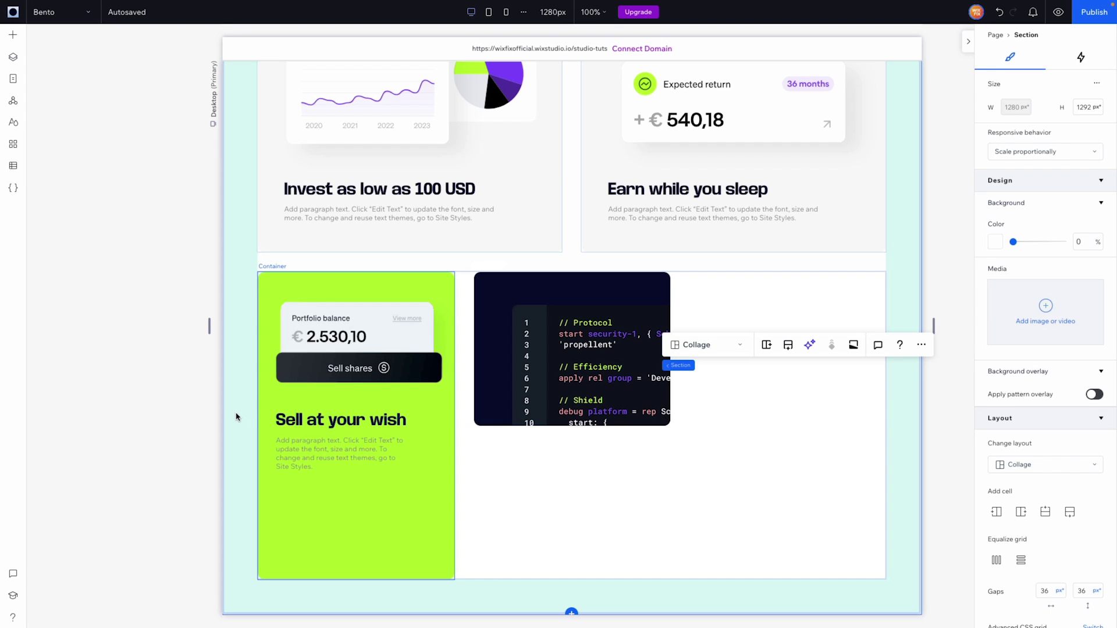
# Copy the "Sell at your wish" stack into the second-column container and position it below the code image.
pyautogui.click(302, 429)
pyautogui.press('Escape')
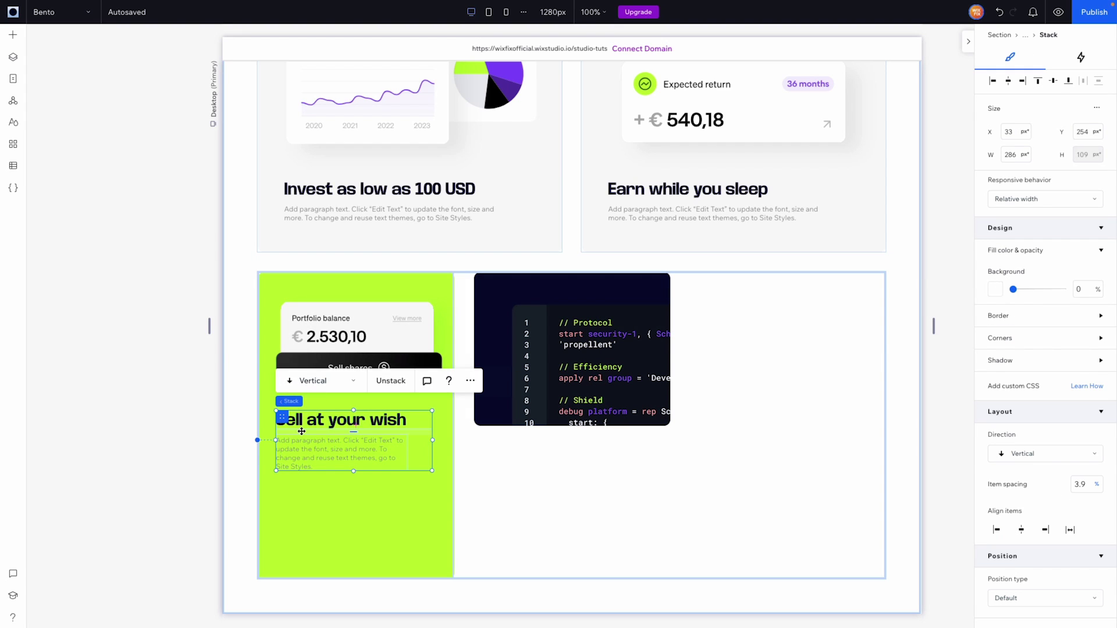
pyautogui.click(511, 467)
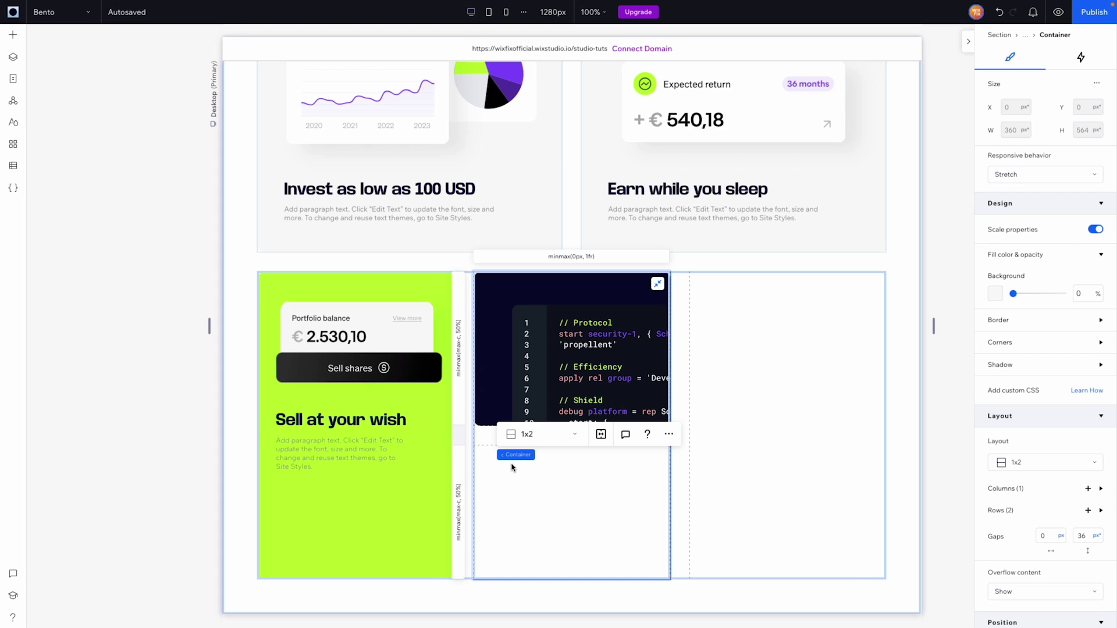
pyautogui.hotkey('ctrl', 'v')
pyautogui.moveTo(499, 402); pyautogui.dragTo(539, 454)
# Replace the heading of the copied text stack below the code image with "Secure and reliable".
pyautogui.doubleClick(541, 452)
pyautogui.write('S')
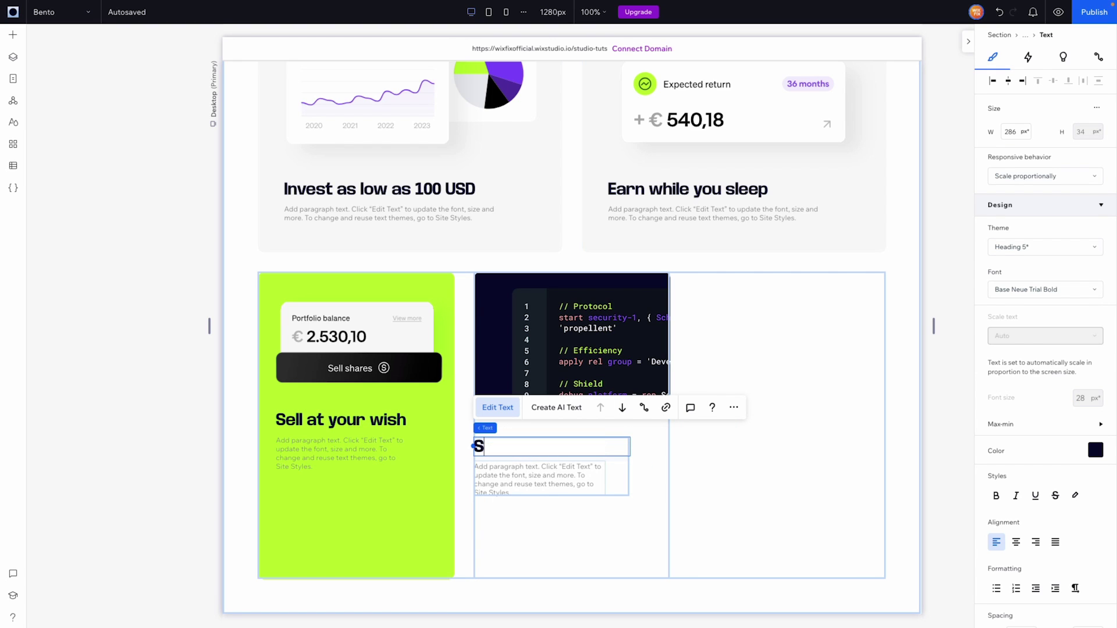
pyautogui.write('ecure and ')
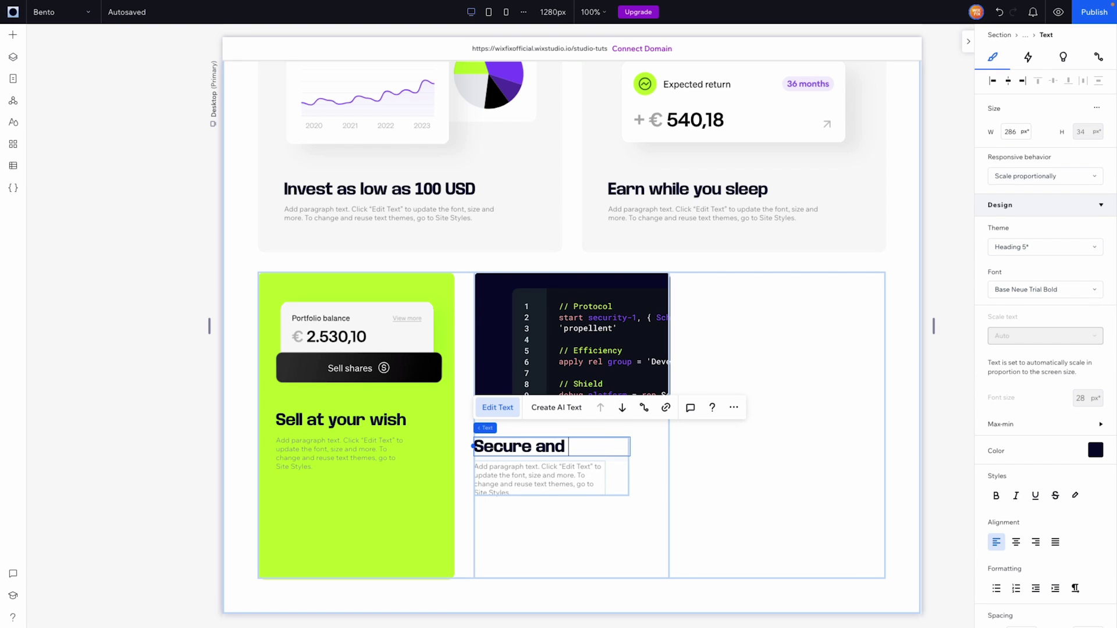
pyautogui.write('reliable')
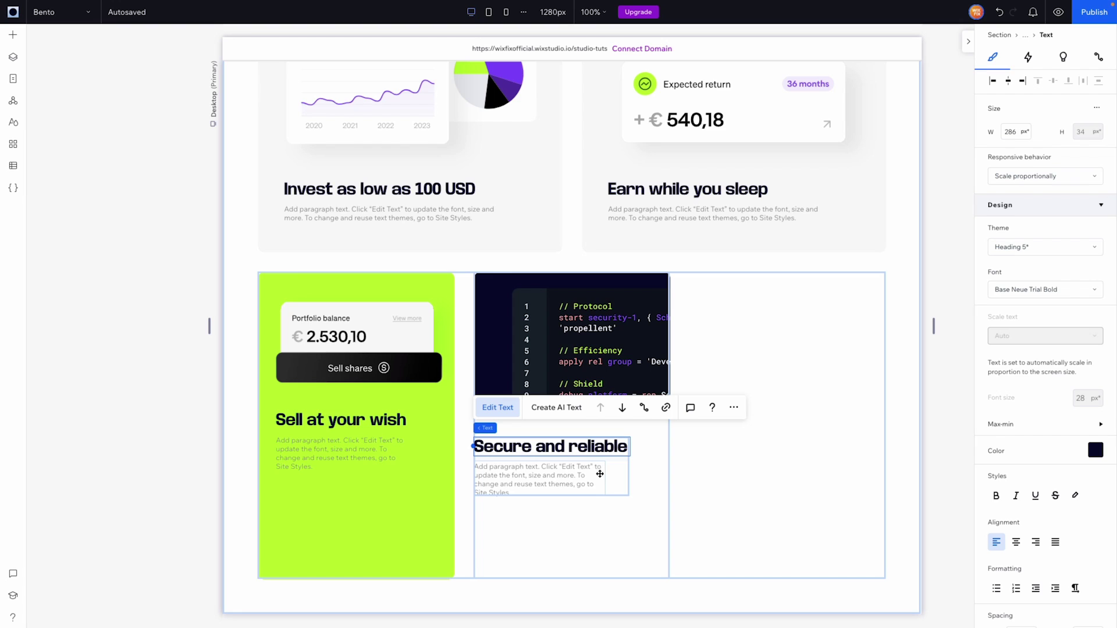
pyautogui.click(584, 467)
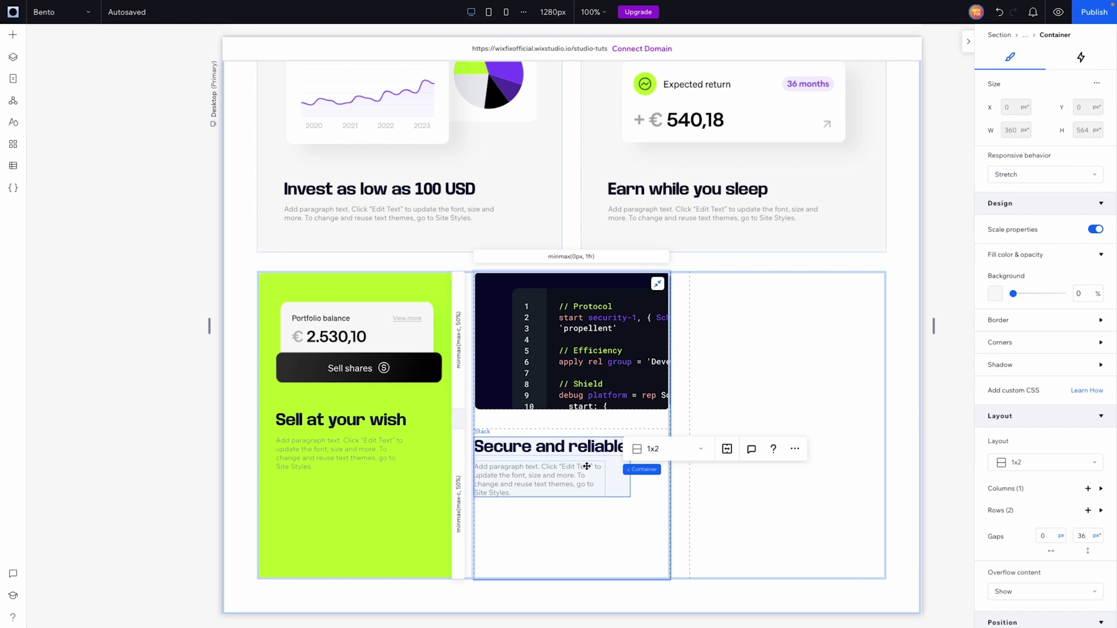
# Widen the paragraph under "Secure and reliable" to 360 px so it spans the column.
pyautogui.moveTo(607, 480); pyautogui.dragTo(671, 484)
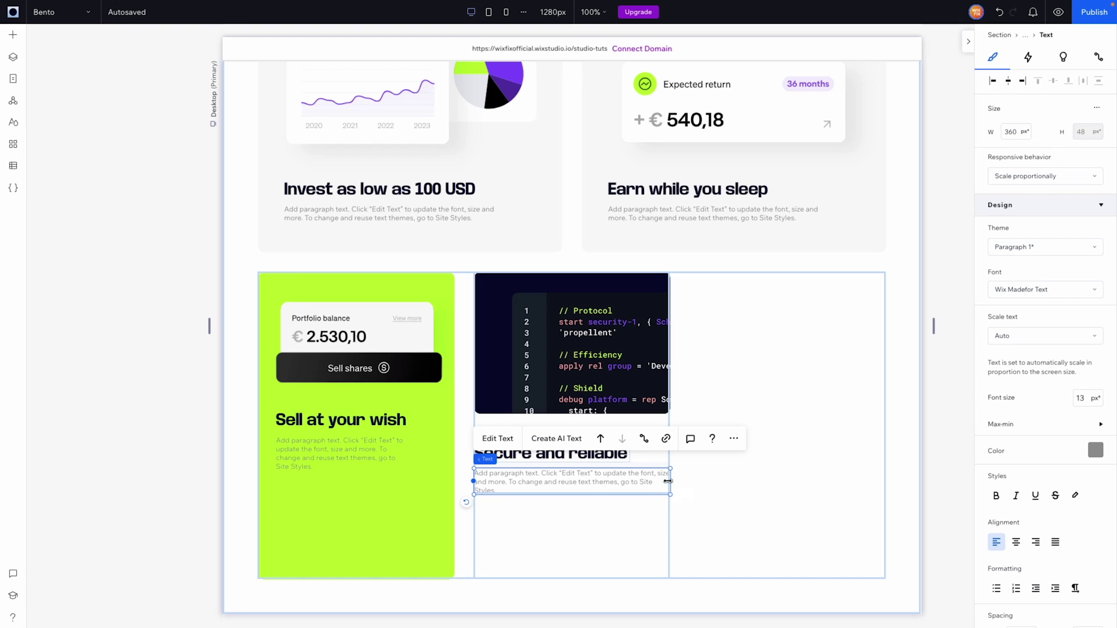
pyautogui.click(543, 466)
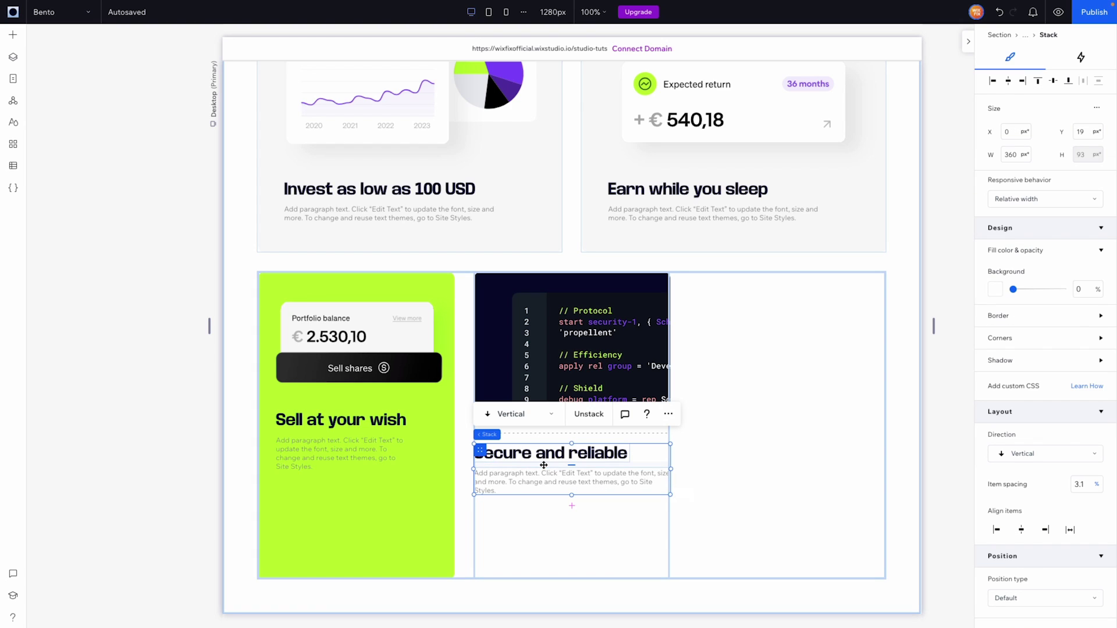
pyautogui.click(547, 507)
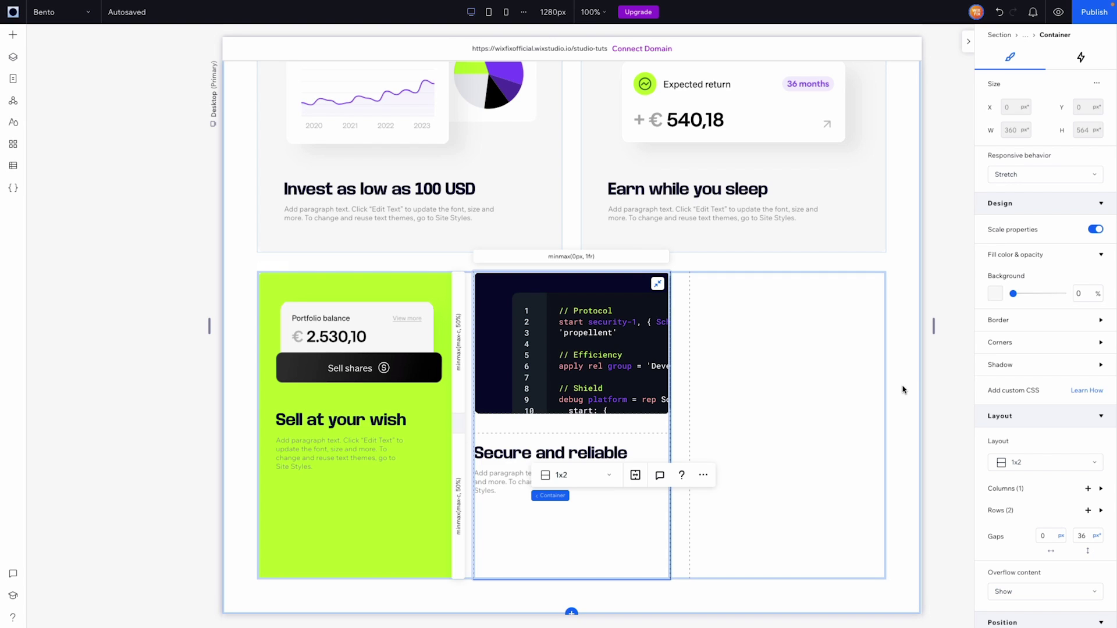
# Try shortening the section to a height of 1122 px, and undo the resize.
pyautogui.click(767, 384)
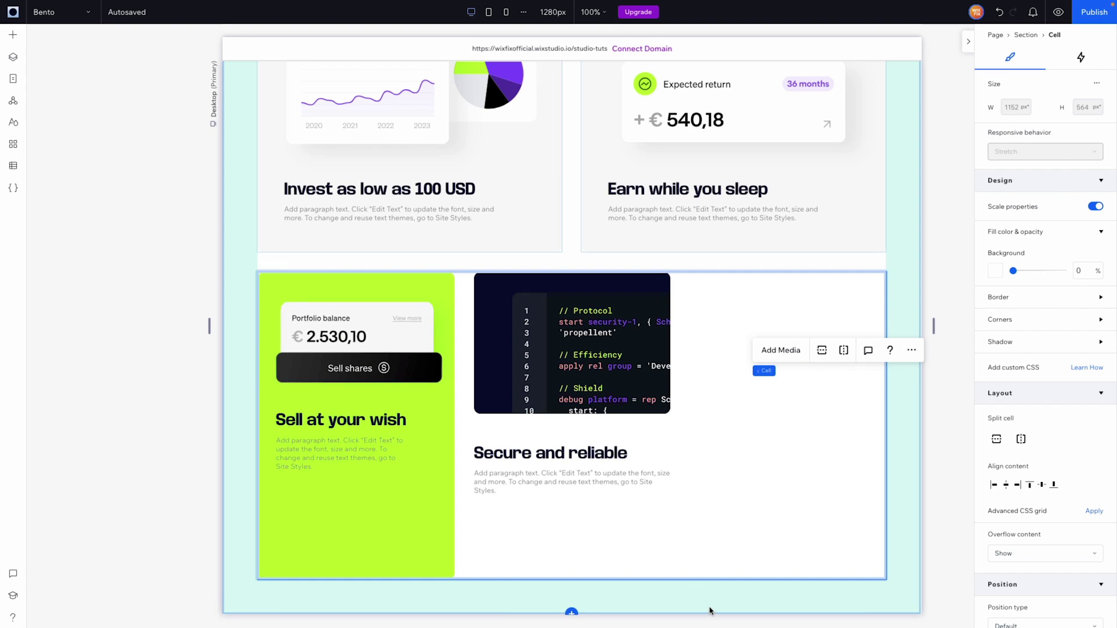
pyautogui.moveTo(710, 611); pyautogui.dragTo(700, 514)
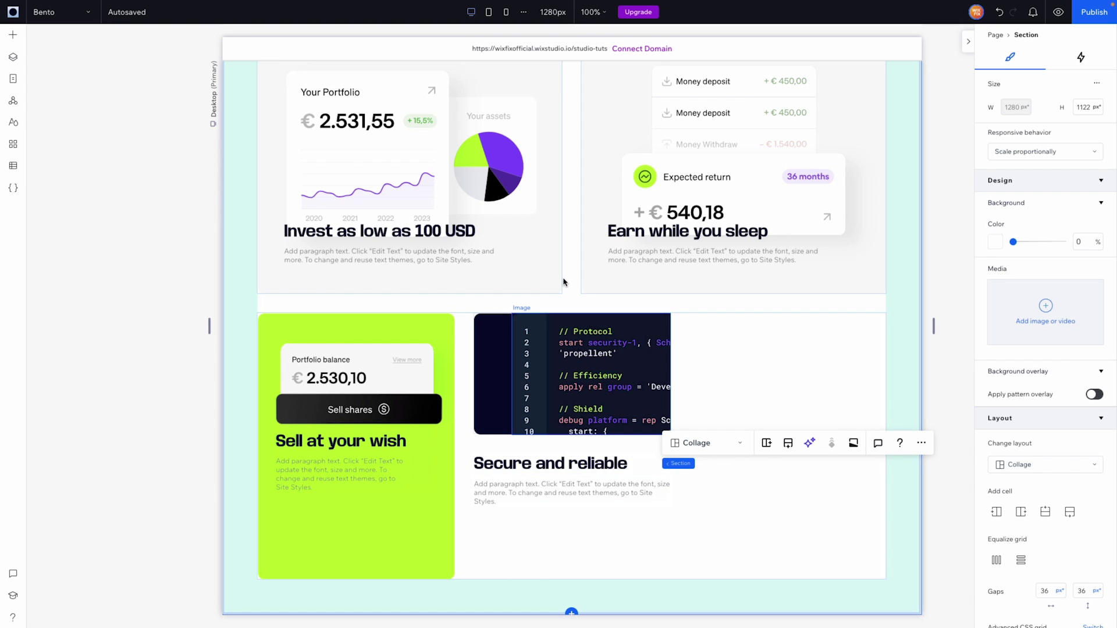
pyautogui.scroll(1, 563, 283)
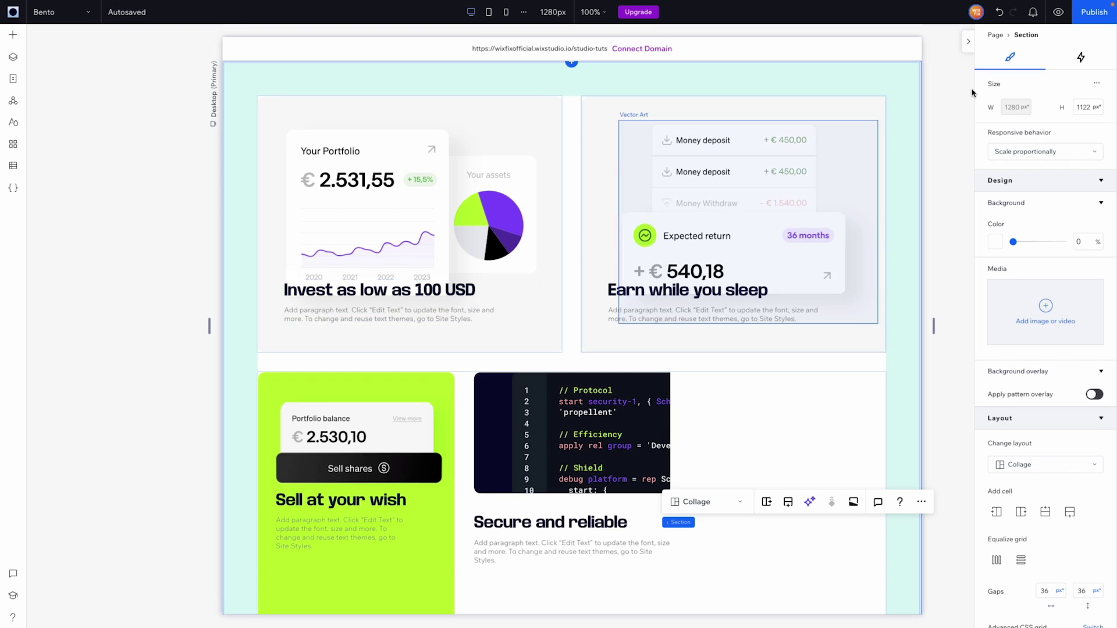
pyautogui.hotkey('ctrl', 'z')
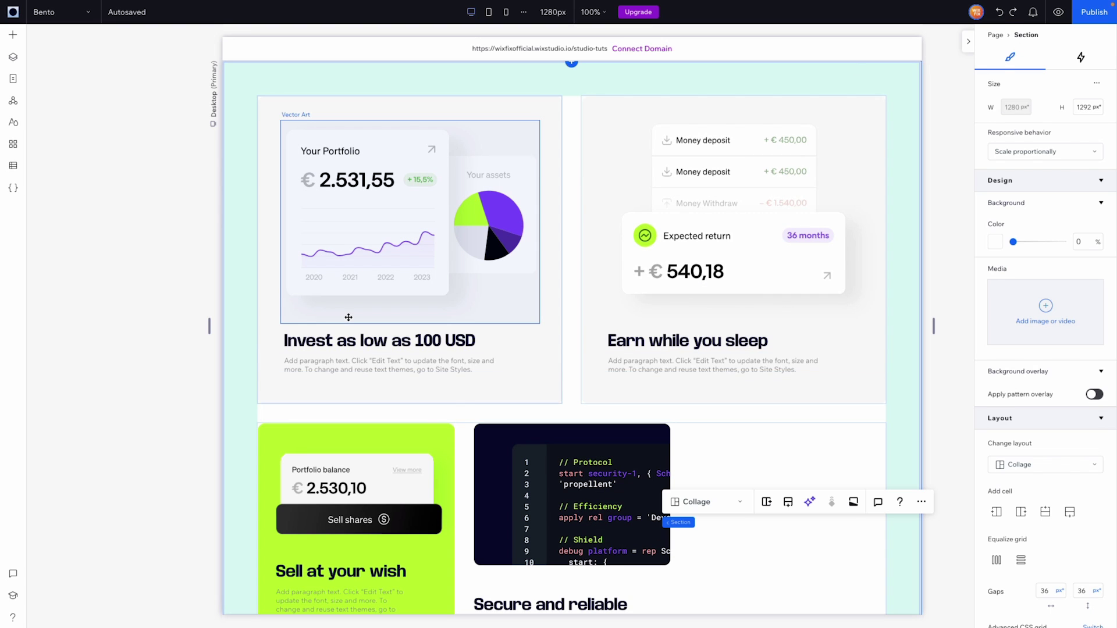
# Apply an advanced CSS grid with a 1x2 layout to the "Invest as low as 100 USD" container.
pyautogui.click(317, 329)
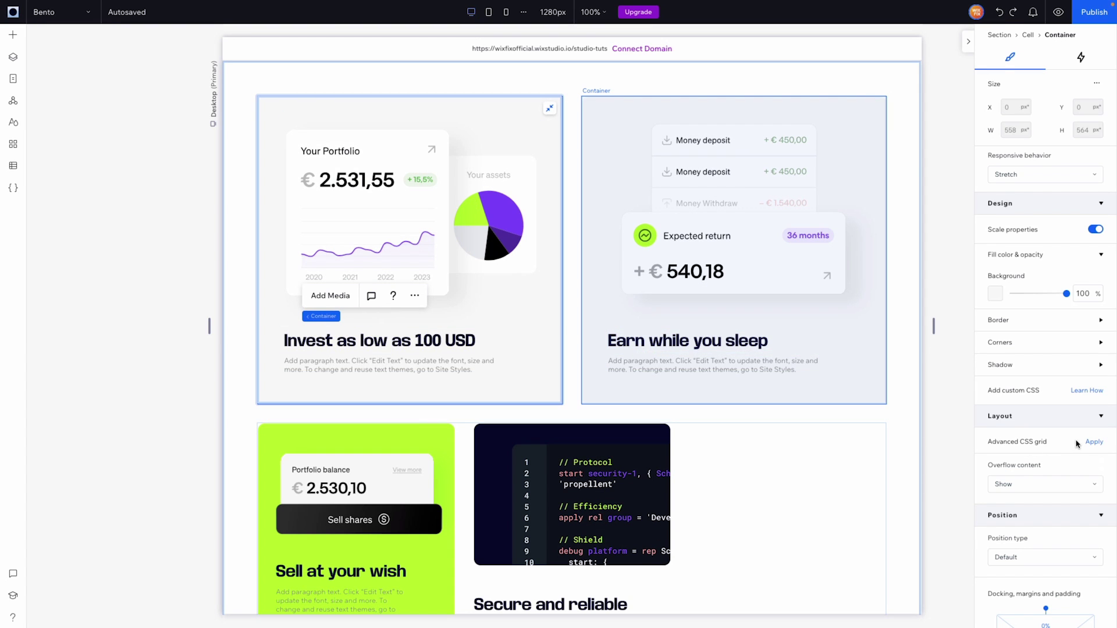
pyautogui.click(1093, 444)
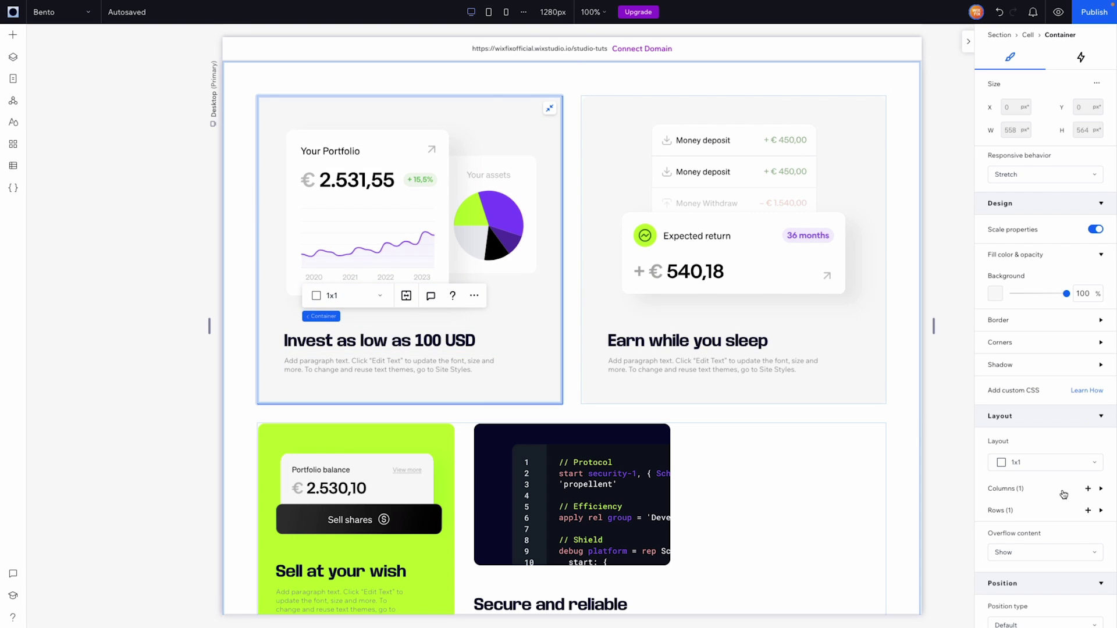
pyautogui.click(1079, 464)
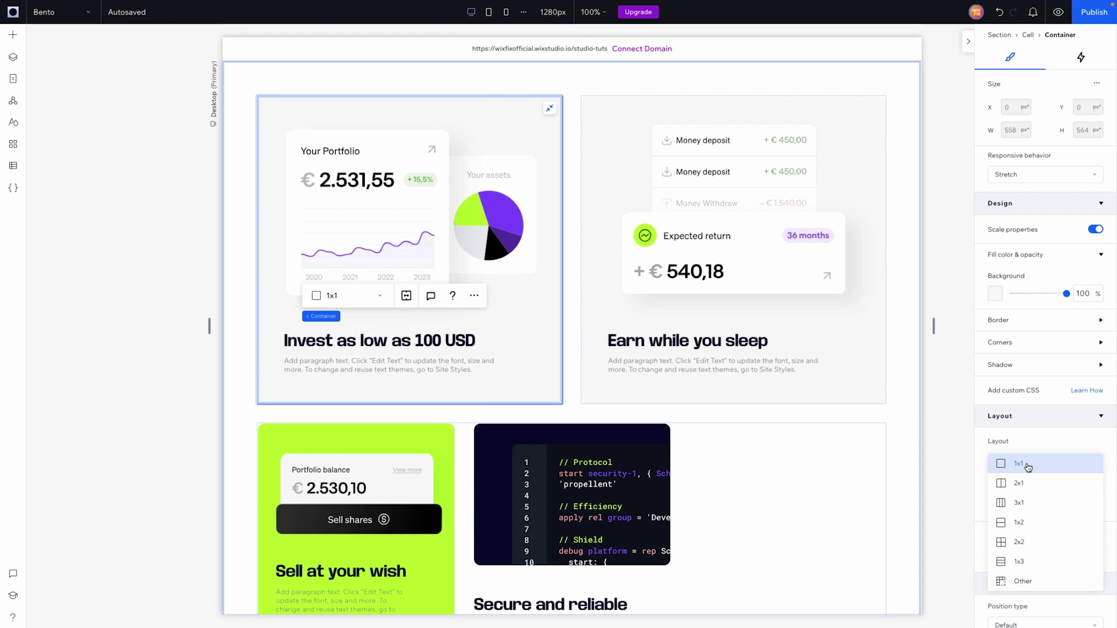
pyautogui.click(1028, 521)
# Restrict the portfolio artwork to the container's first grid row and check the heading stack's grid location.
pyautogui.click(379, 190)
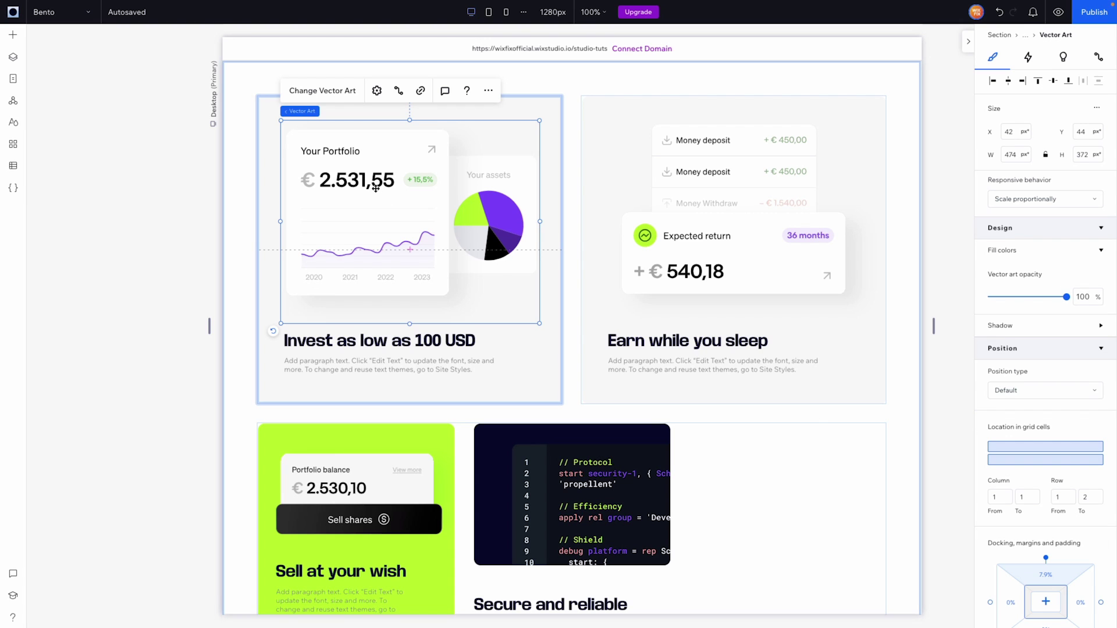
pyautogui.click(1048, 453)
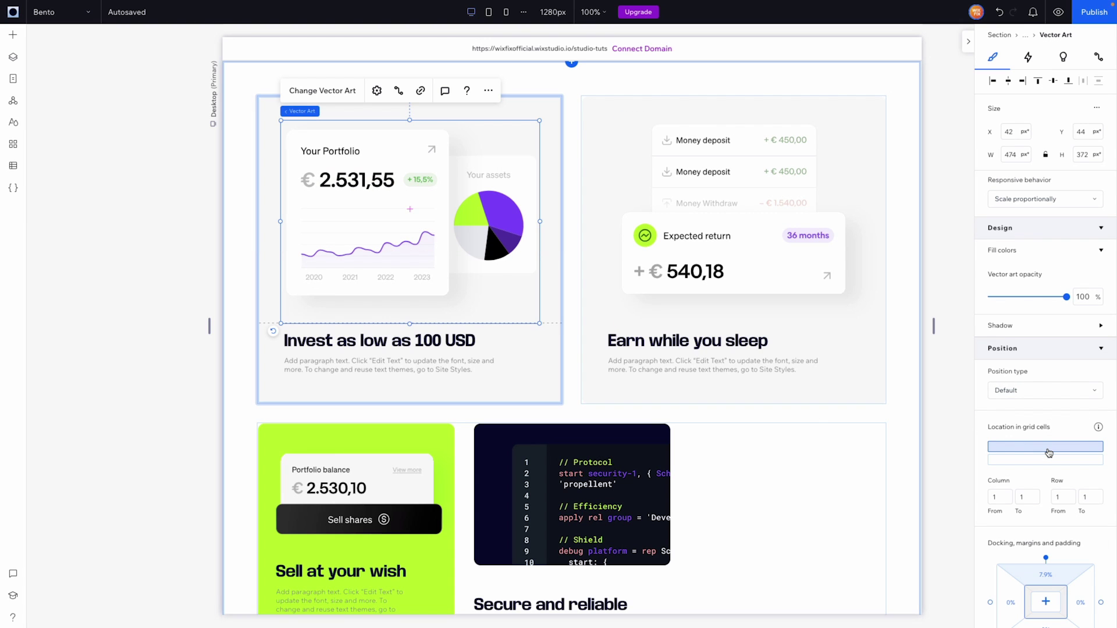
pyautogui.click(339, 355)
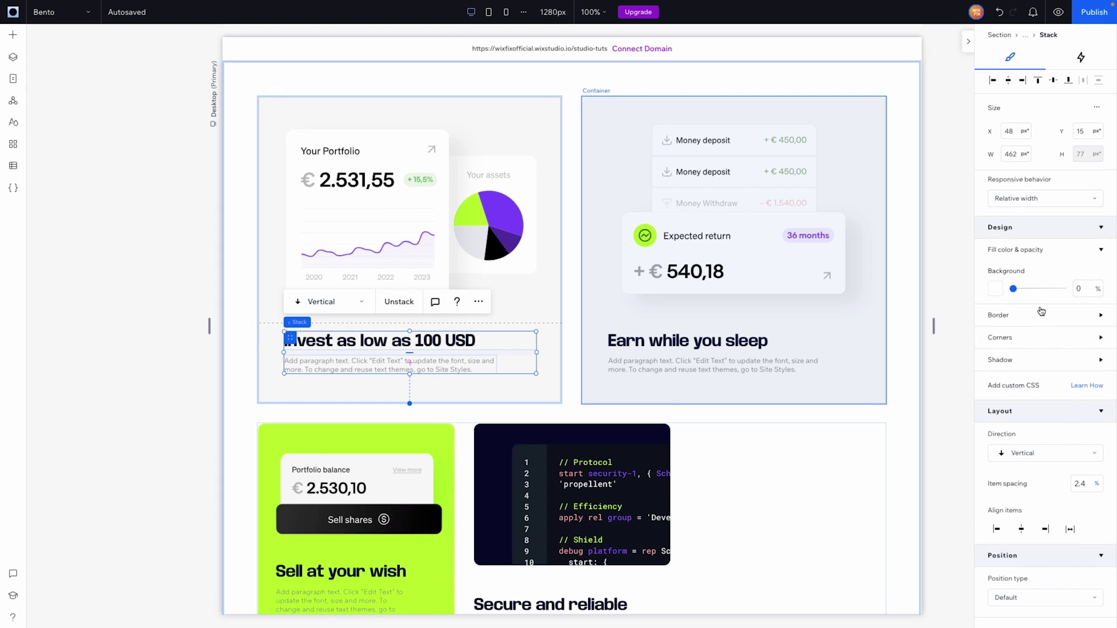
pyautogui.scroll(-5, 1041, 311)
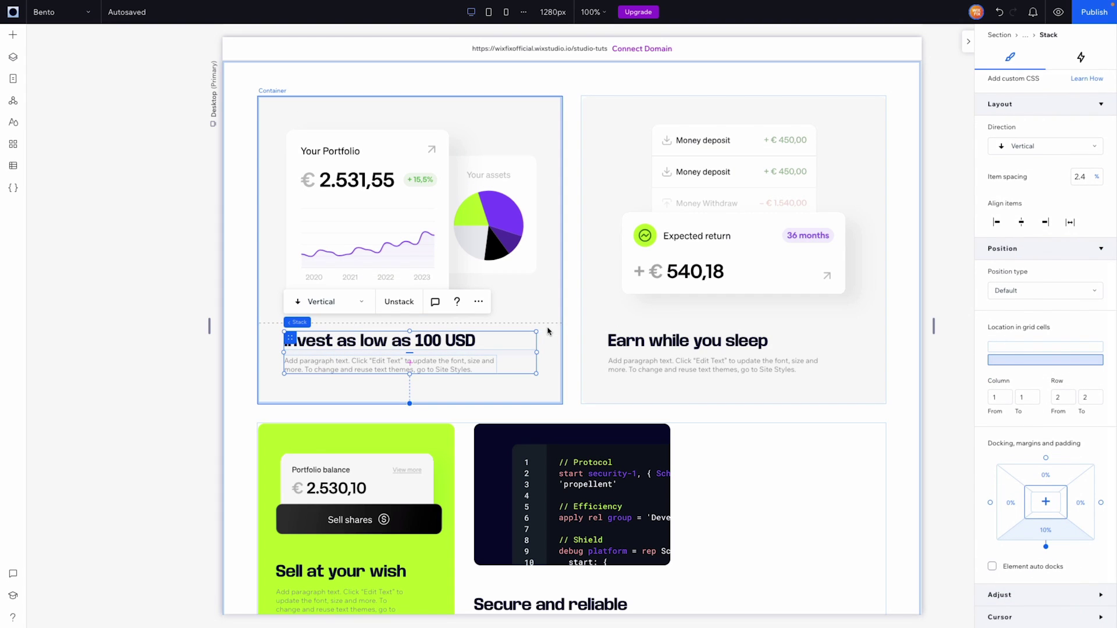
# Apply an advanced CSS grid to the "Earn while you sleep" container and shorten the section.
pyautogui.click(867, 333)
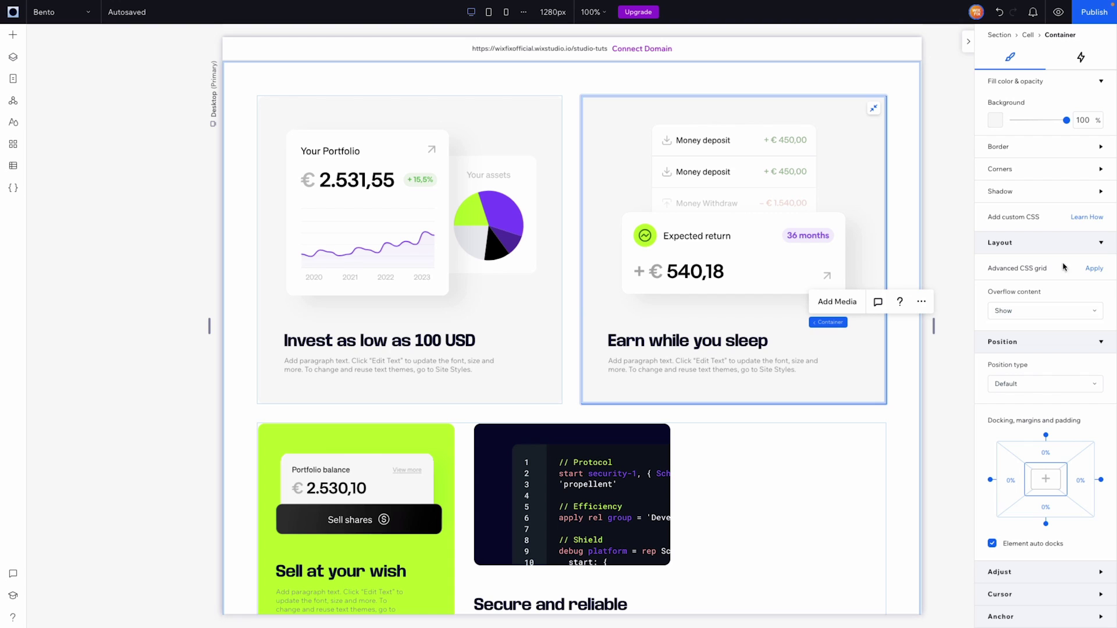
pyautogui.click(1095, 270)
pyautogui.press('Escape')
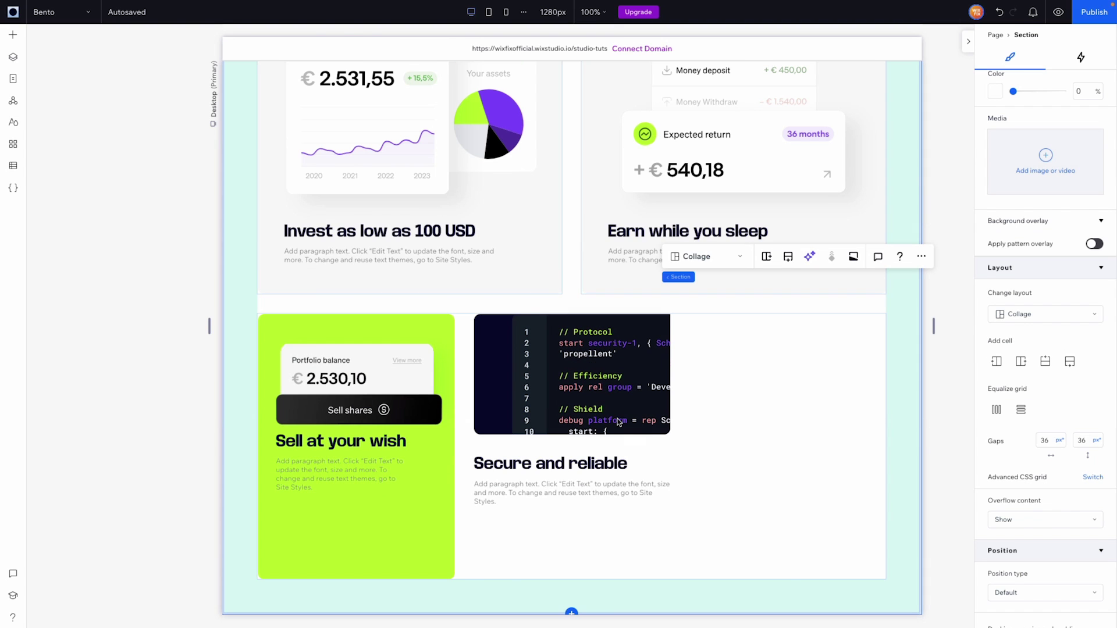
pyautogui.scroll(3, 532, 295)
pyautogui.scroll(-2, 532, 295)
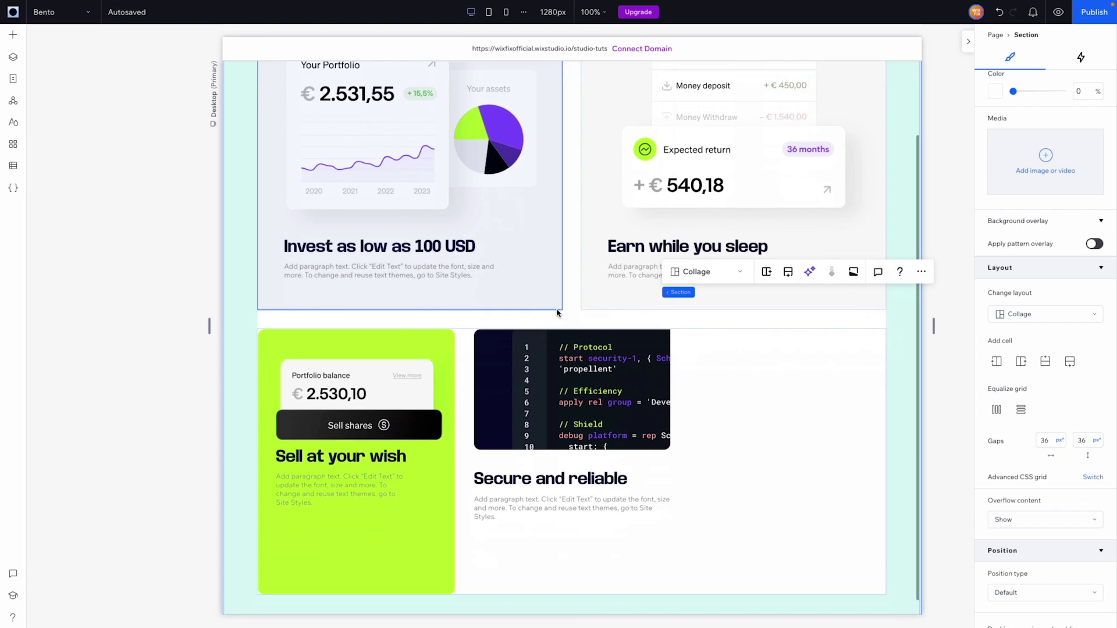
# Set the second row of the "Secure and reliable" container's grid to min-content.
pyautogui.click(560, 538)
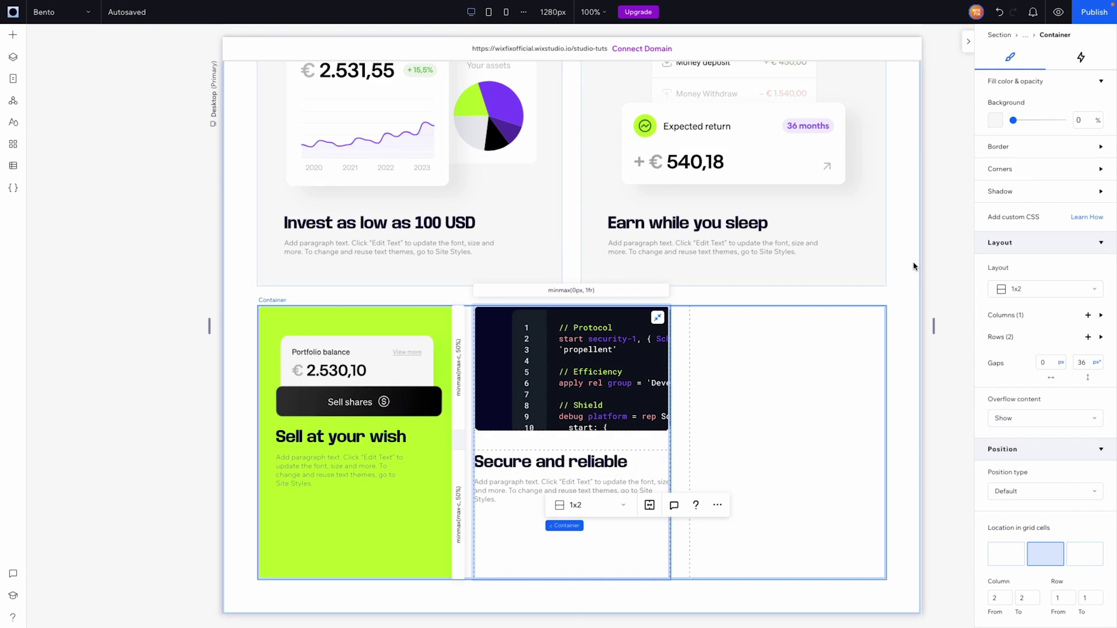
pyautogui.click(457, 522)
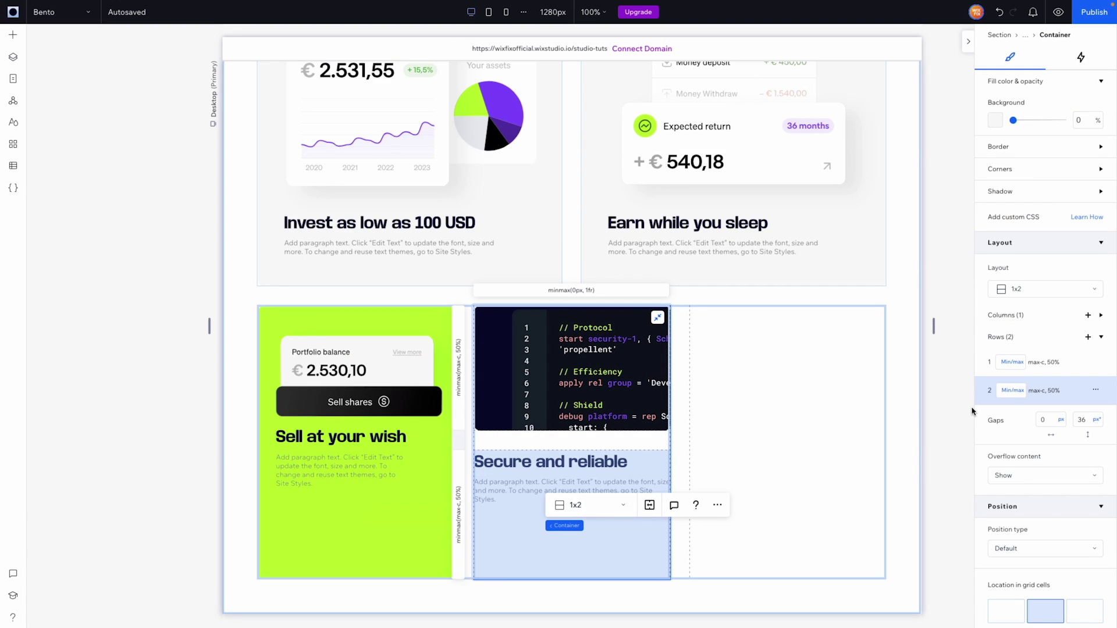
pyautogui.click(1012, 390)
pyautogui.click(1024, 337)
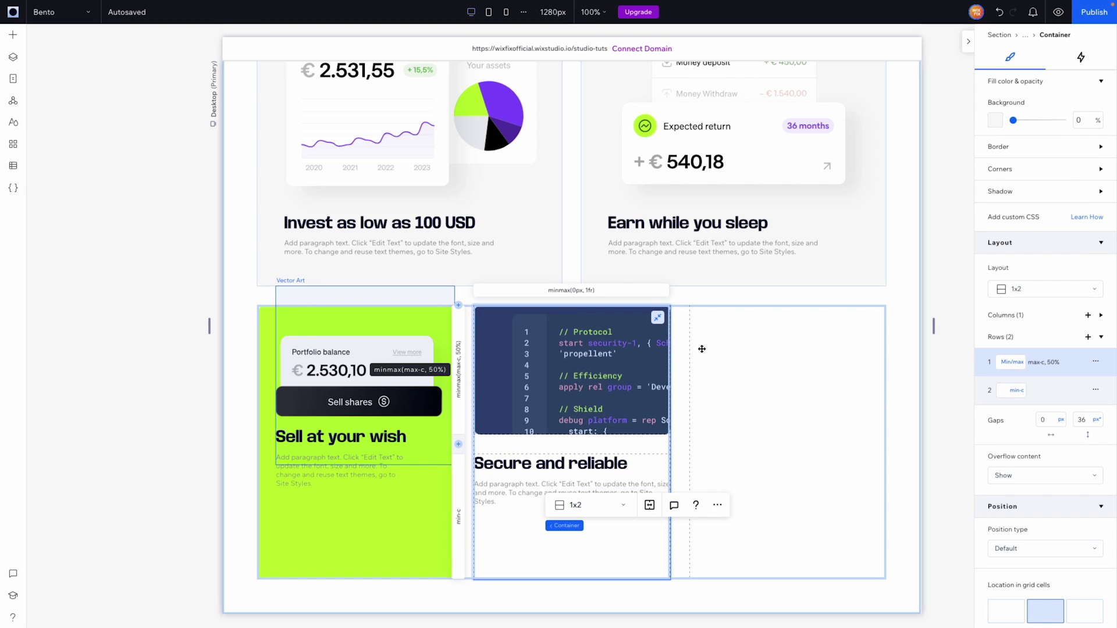
# Change the first row of the "Secure and reliable" container's grid from min/max to a height in vw.
pyautogui.click(457, 382)
pyautogui.click(1012, 362)
pyautogui.click(1031, 285)
pyautogui.click(1012, 363)
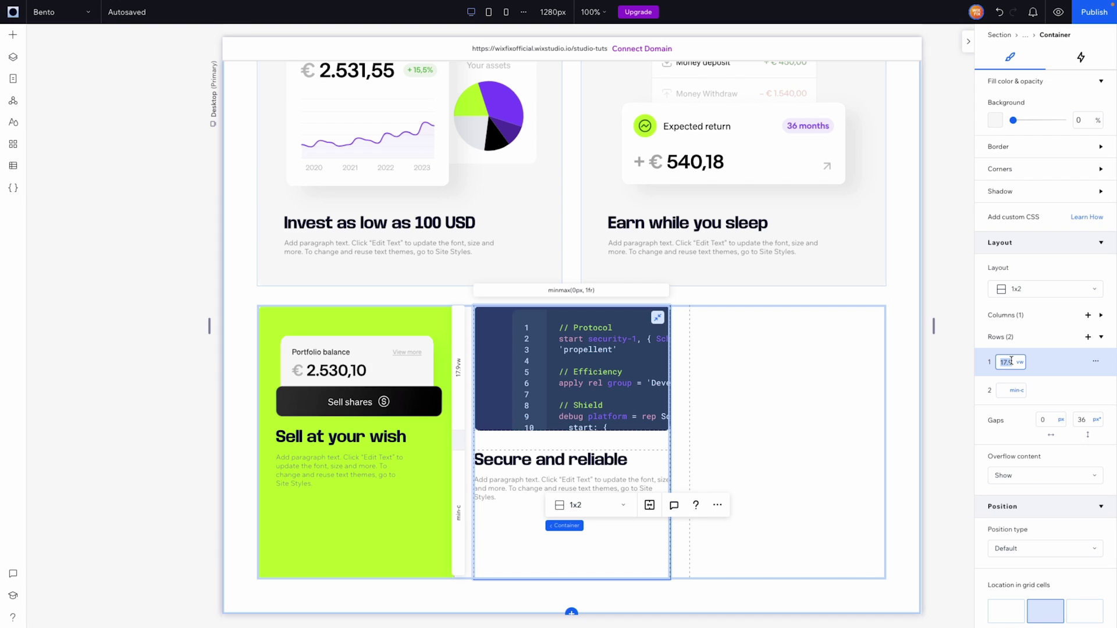
pyautogui.press('Return')
# Set the single row of the three-column parent container to min-content.
pyautogui.click(463, 531)
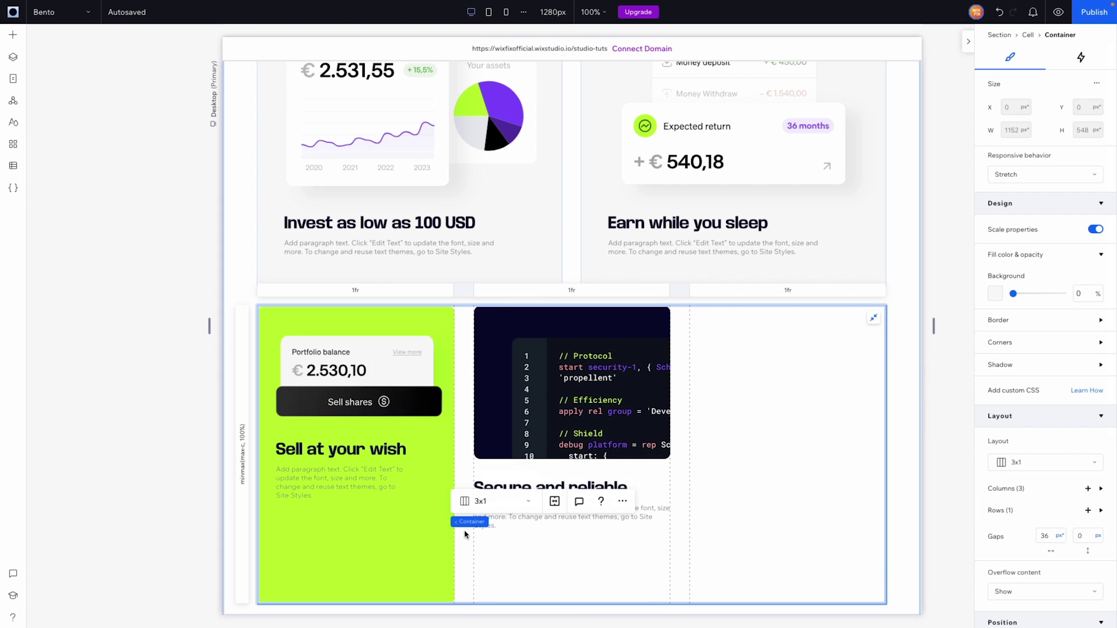
pyautogui.click(243, 439)
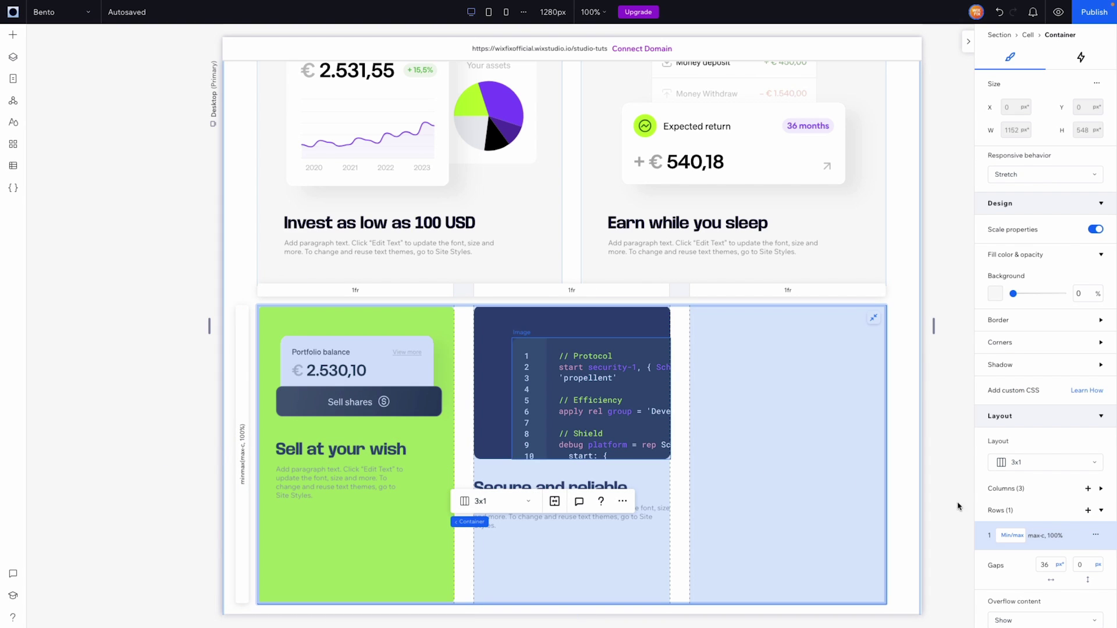
pyautogui.click(1017, 536)
pyautogui.click(1029, 478)
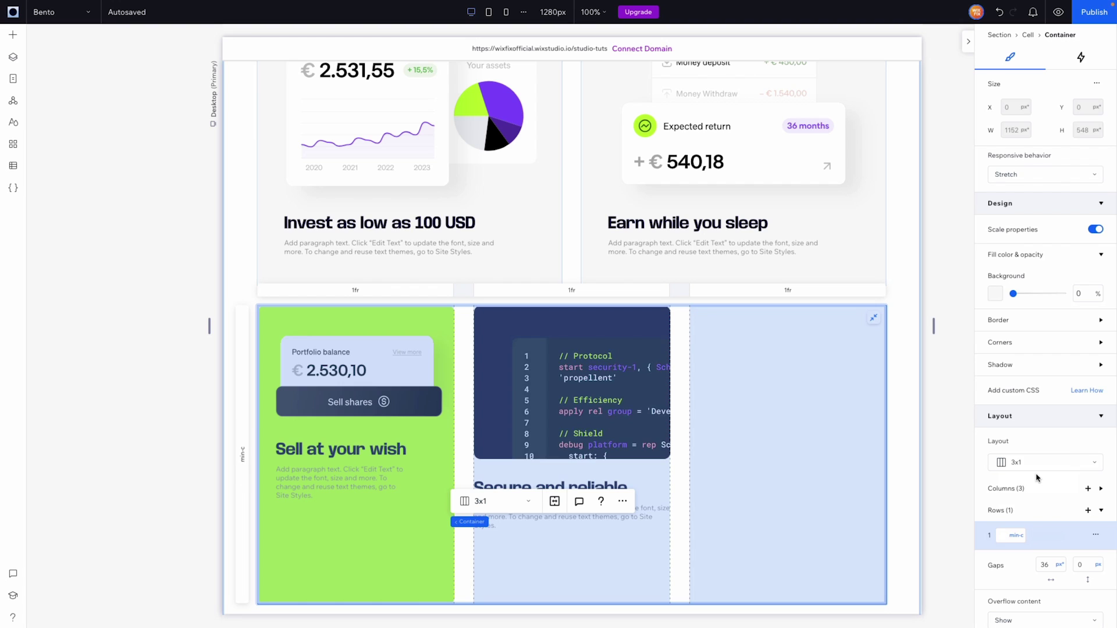
# Set the bottom margin of the "Secure and reliable" stack to 0%.
pyautogui.click(285, 468)
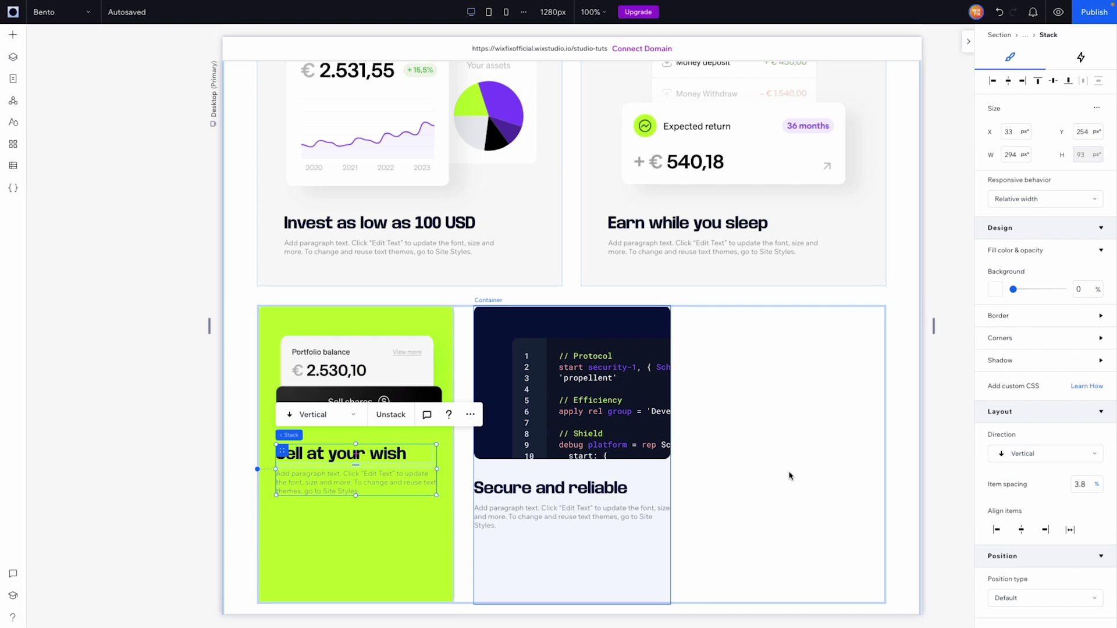
pyautogui.scroll(-4, 1024, 488)
pyautogui.click(519, 499)
pyautogui.scroll(-1, 969, 517)
pyautogui.scroll(-2, 1000, 544)
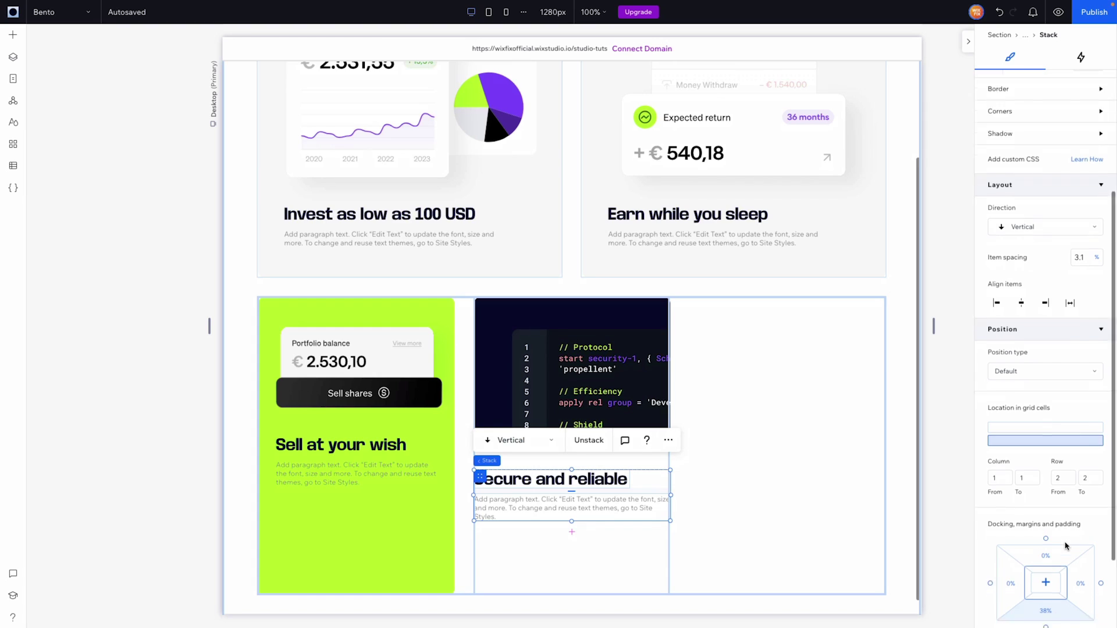
pyautogui.click(1045, 511)
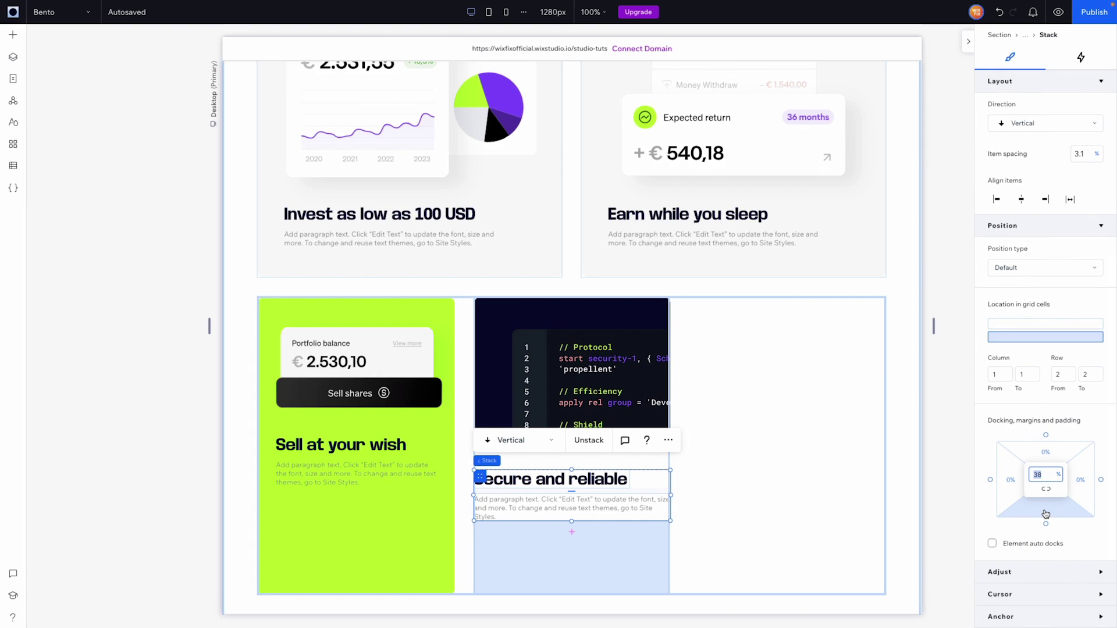
pyautogui.write('0')
pyautogui.press('Return')
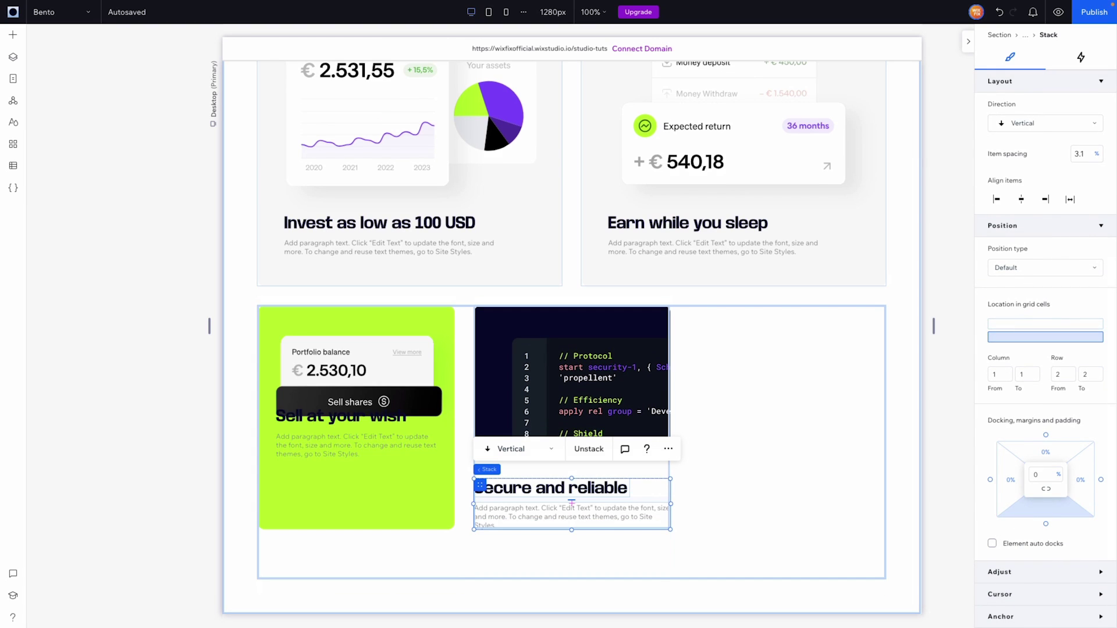
# Shorten the section by raising its bottom edge toward the content of the lower row.
pyautogui.click(461, 549)
pyautogui.moveTo(628, 609); pyautogui.dragTo(611, 527)
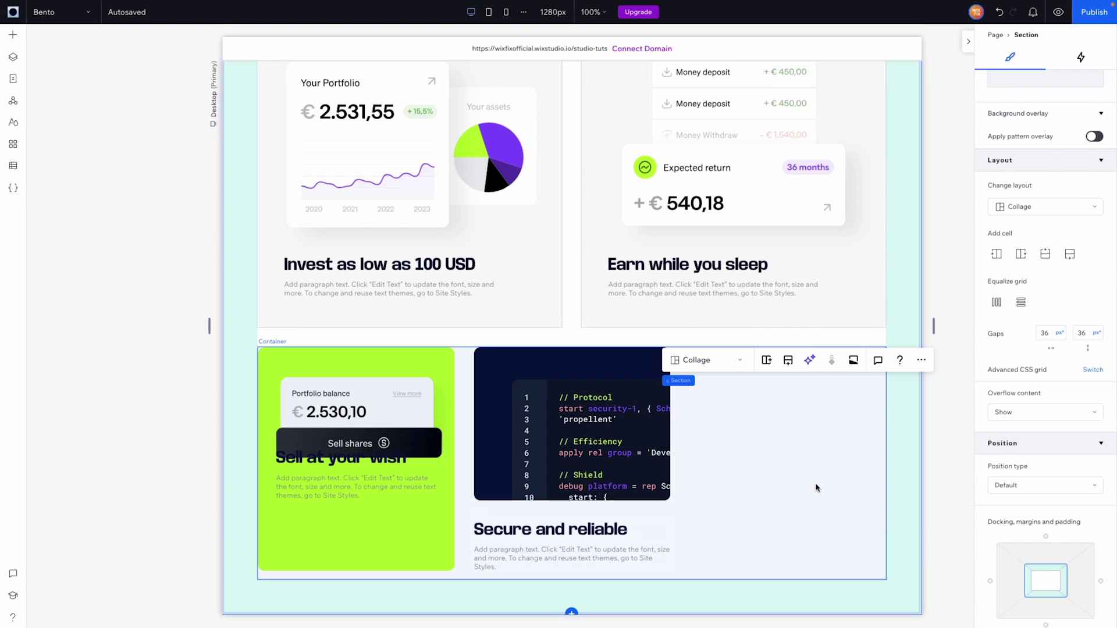
# Move the "Sell at your wish" stack down in the green container, clear of the Sell shares artwork.
pyautogui.click(299, 467)
pyautogui.moveTo(280, 454); pyautogui.dragTo(280, 483)
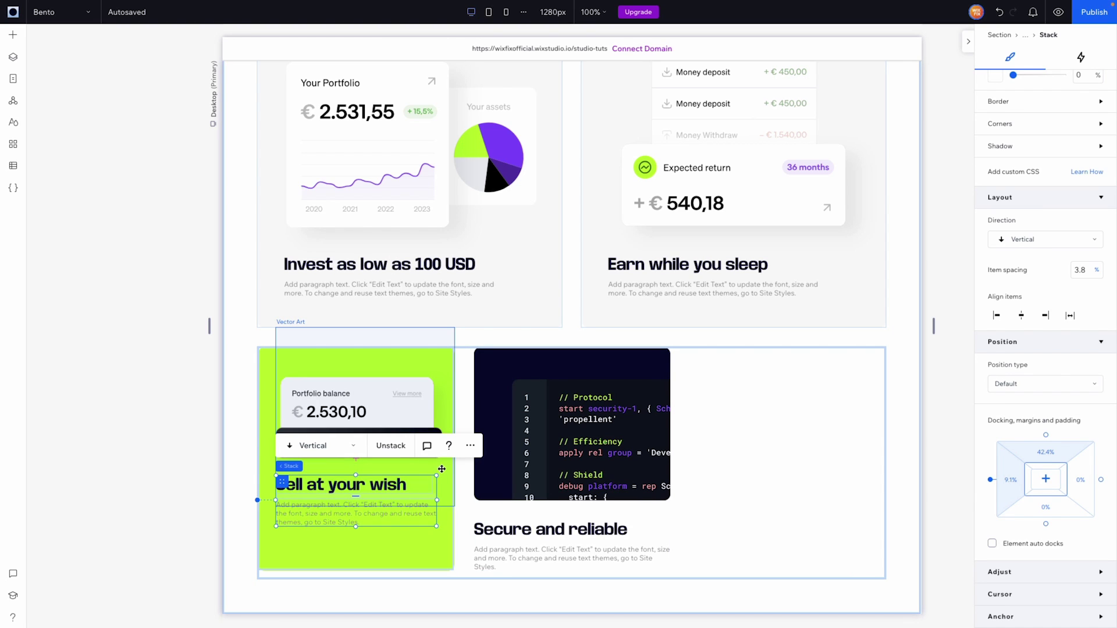
pyautogui.click(445, 525)
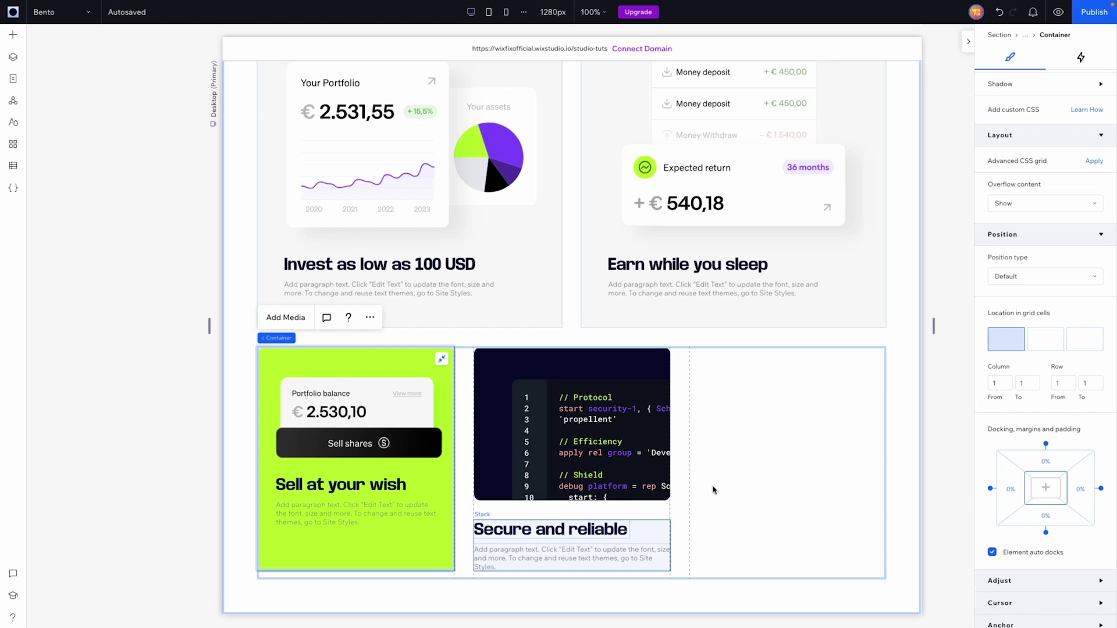
# Add a container to the empty third column of the lower row and stretch it to fill the cell.
pyautogui.click(749, 465)
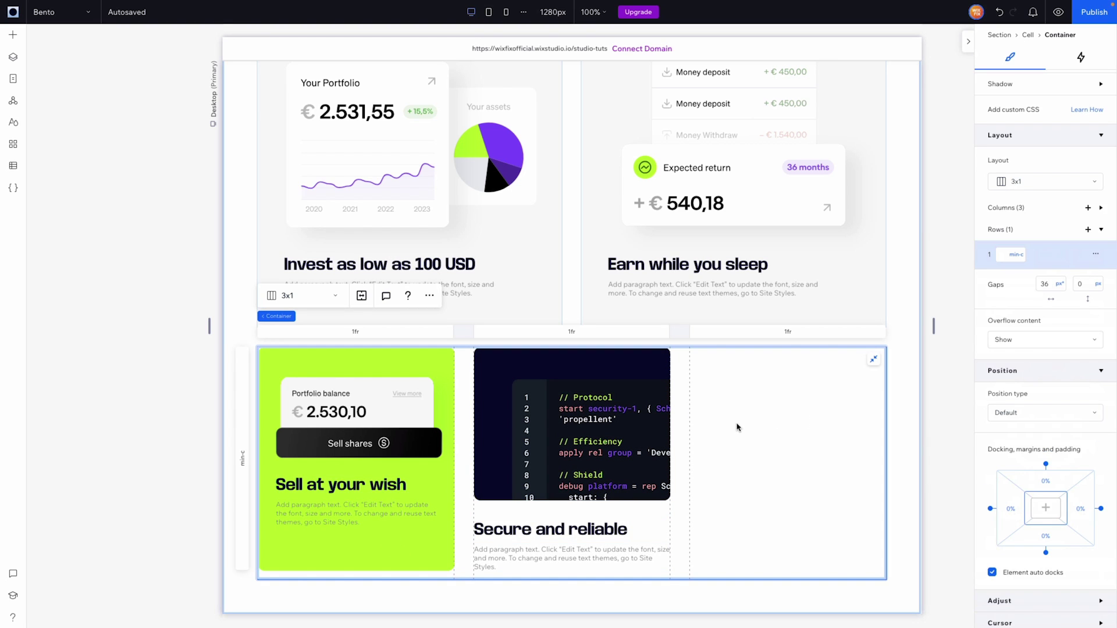
pyautogui.click(14, 36)
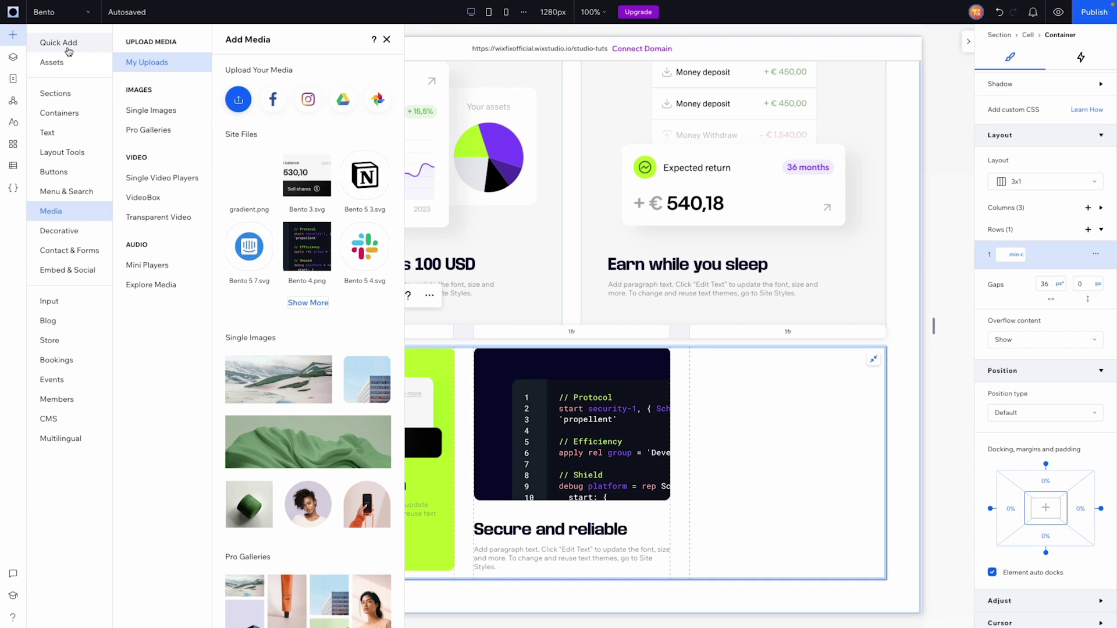
pyautogui.click(66, 50)
pyautogui.moveTo(209, 154); pyautogui.dragTo(795, 442)
pyautogui.click(871, 431)
pyautogui.click(869, 425)
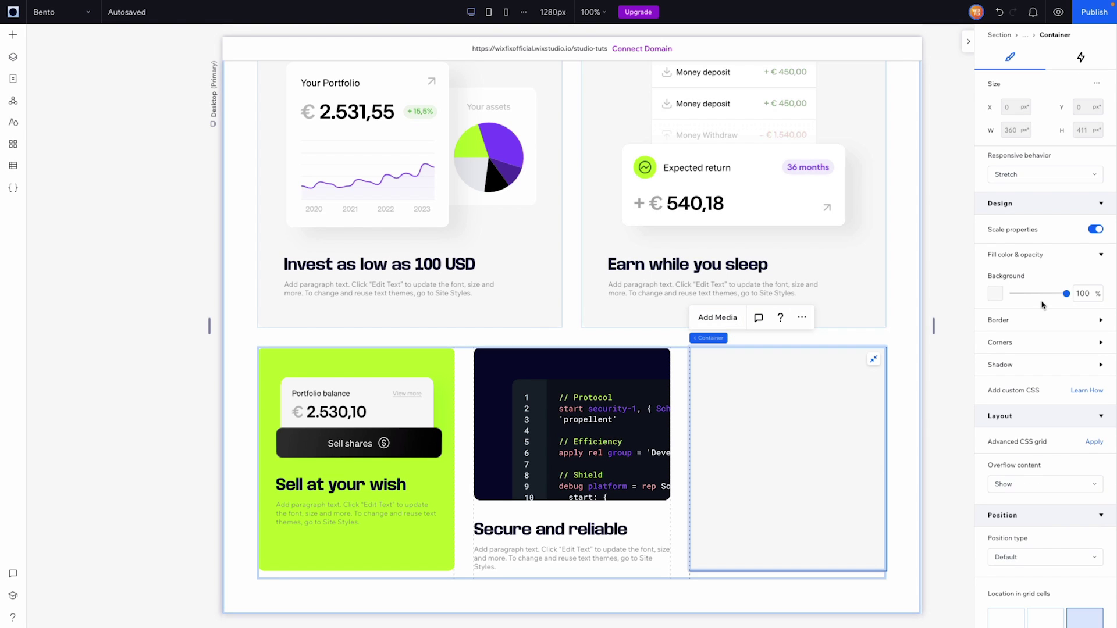
# Set the third-column container's background opacity to 0% and divide it into a 1x2 grid.
pyautogui.click(1083, 293)
pyautogui.write('0')
pyautogui.click(716, 454)
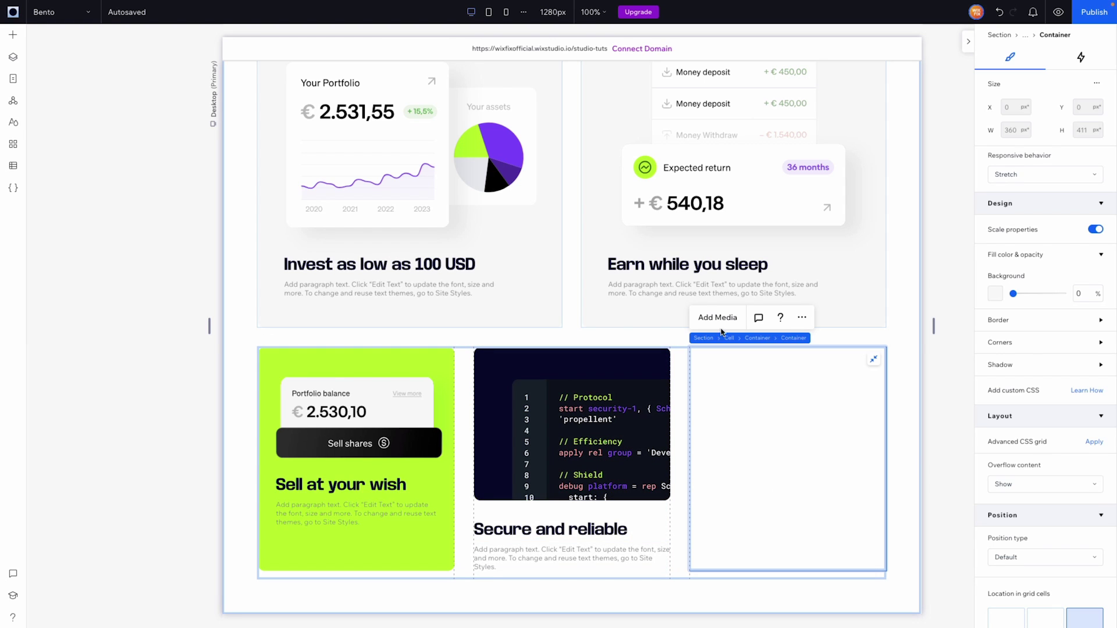
pyautogui.click(1093, 442)
pyautogui.click(1036, 465)
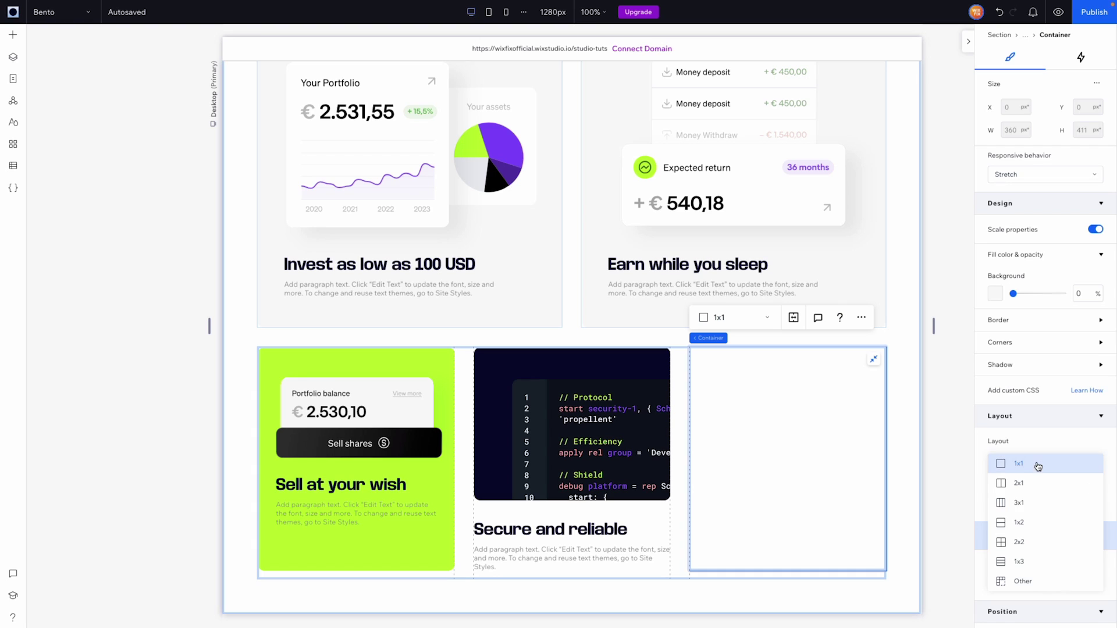
pyautogui.click(1027, 524)
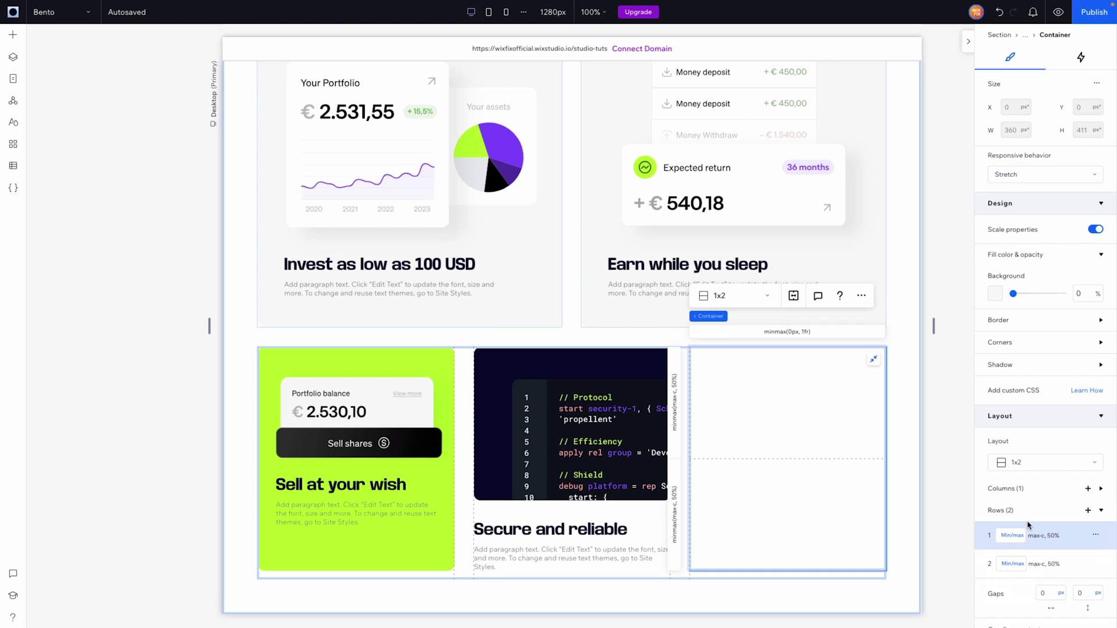
# Copy the "Secure and reliable" stack into the lower cell of the third-column container.
pyautogui.click(495, 541)
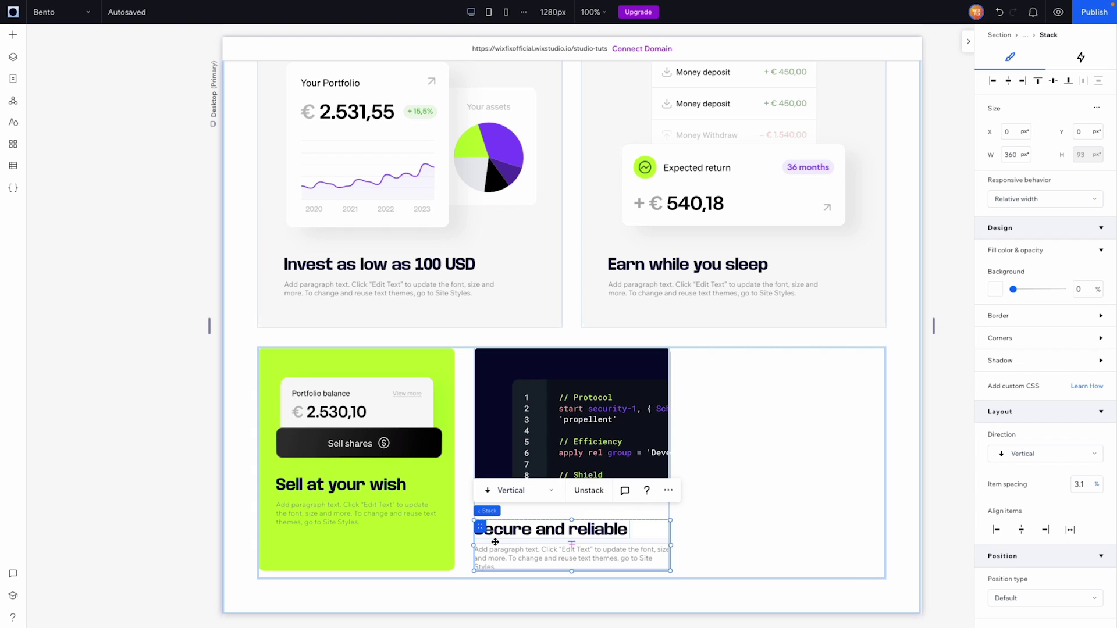
pyautogui.click(746, 515)
pyautogui.hotkey('ctrl', 'v')
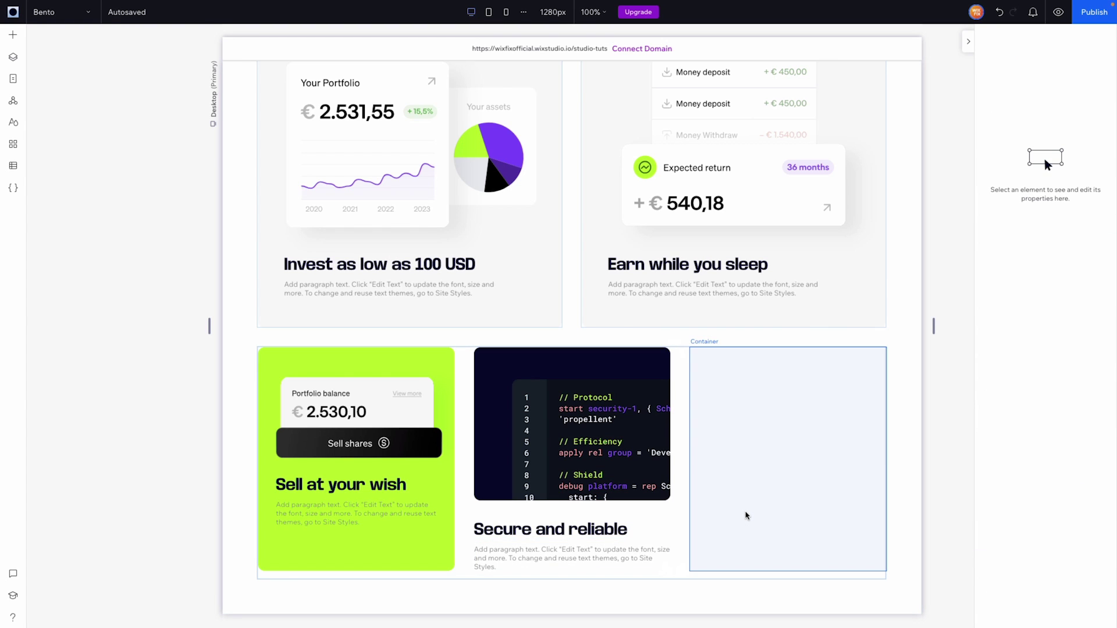
pyautogui.moveTo(697, 439); pyautogui.dragTo(870, 484)
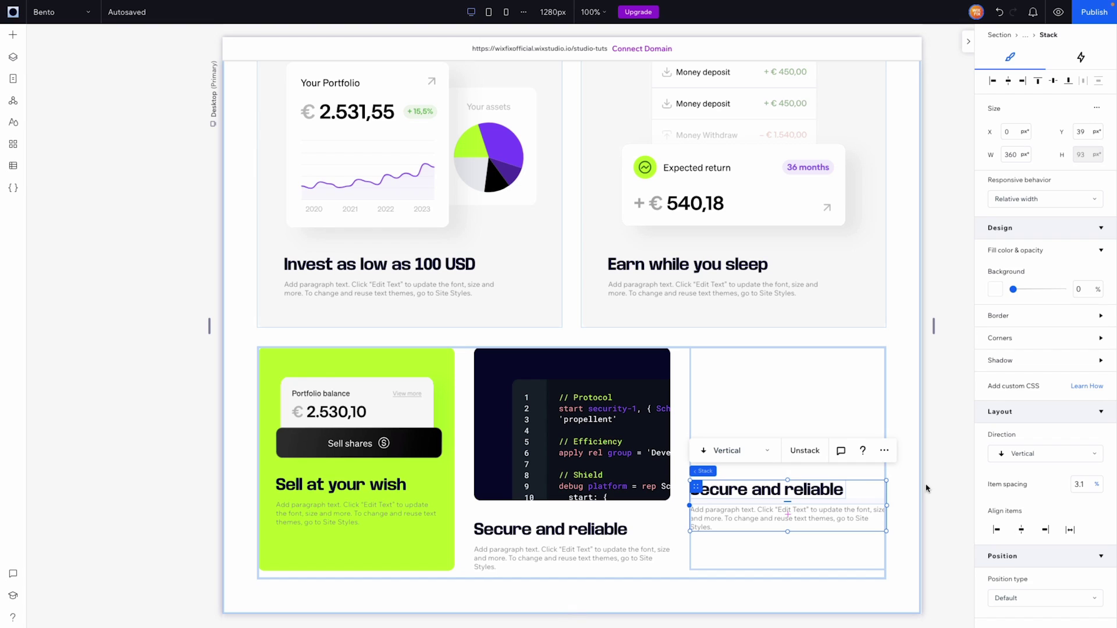
# Change the copied stack's heading to "100% interated".
pyautogui.click(775, 488)
pyautogui.click(776, 489)
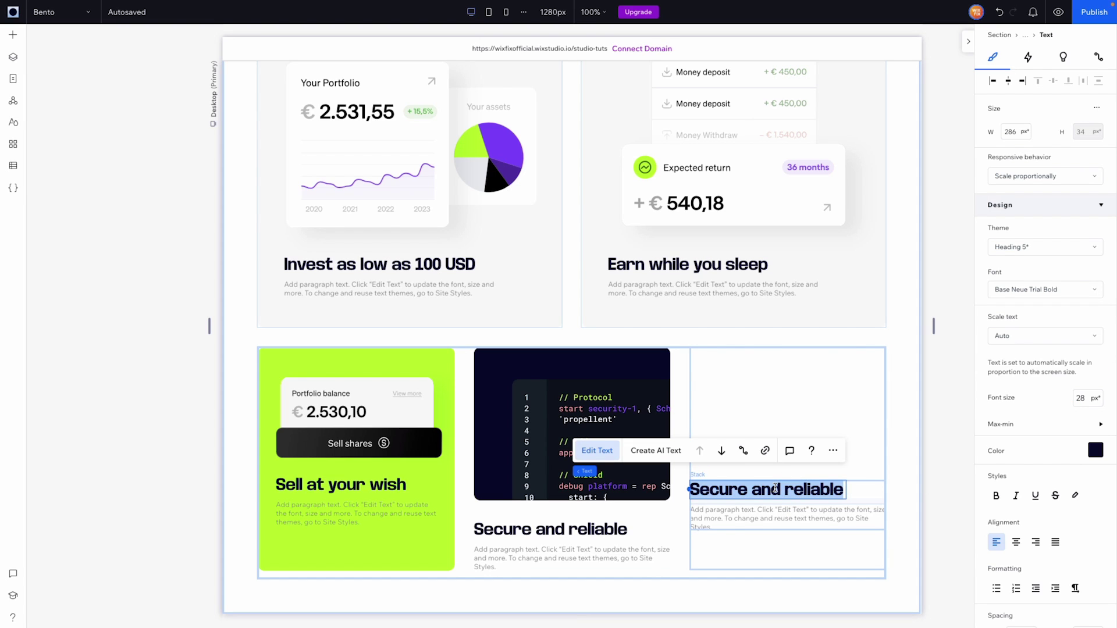
pyautogui.write('100% inter')
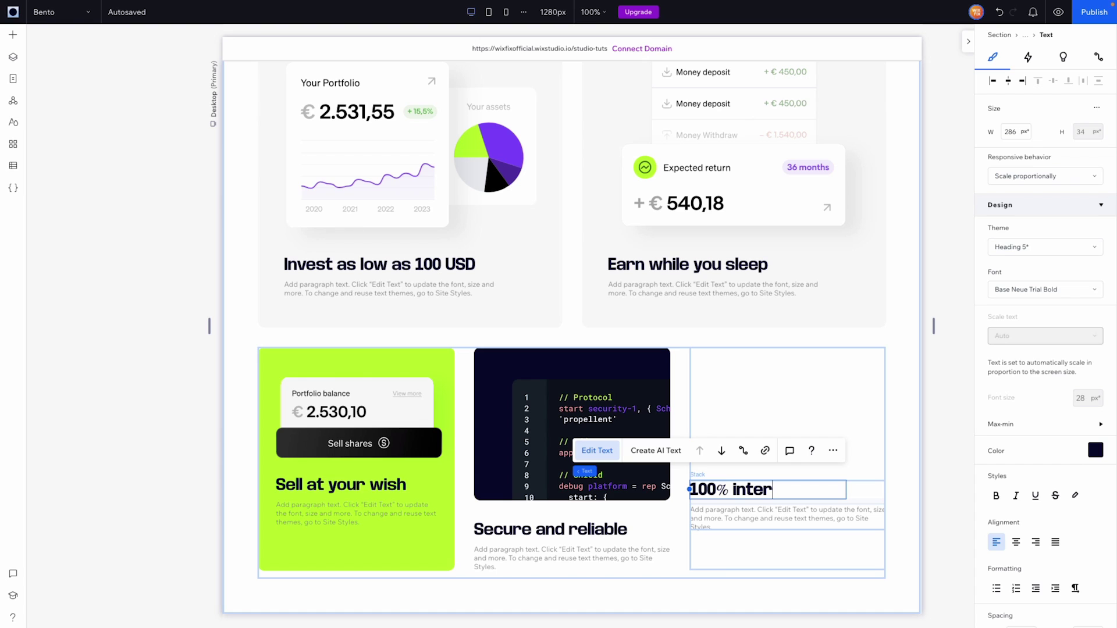
pyautogui.write('ated')
# Set the first row of the third-column container's grid to 22 vw.
pyautogui.click(783, 427)
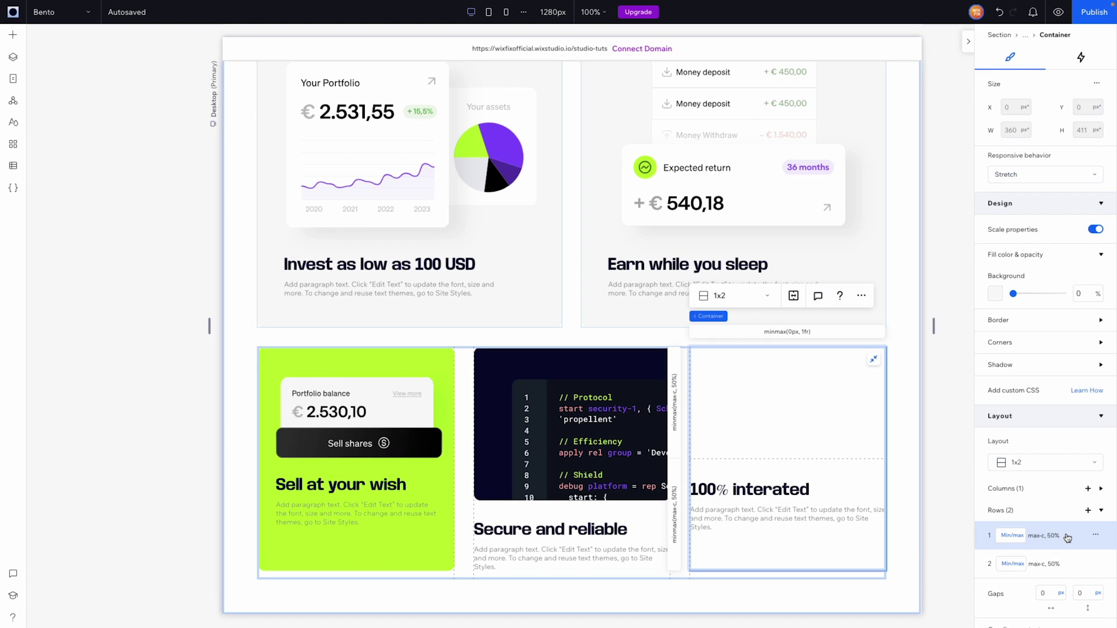
pyautogui.click(1019, 536)
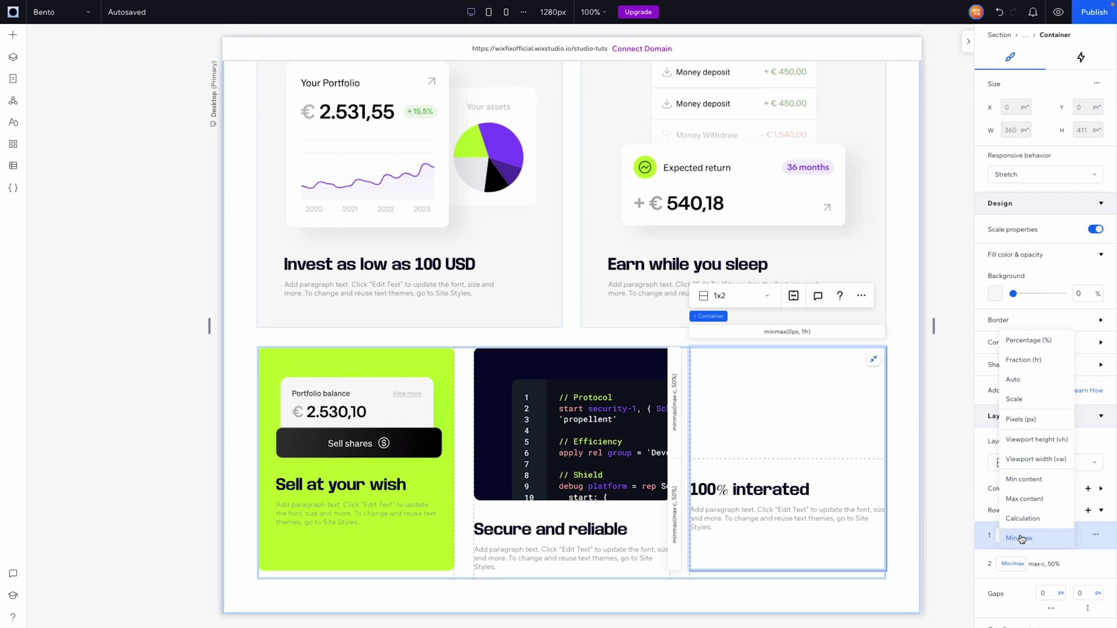
pyautogui.click(1018, 459)
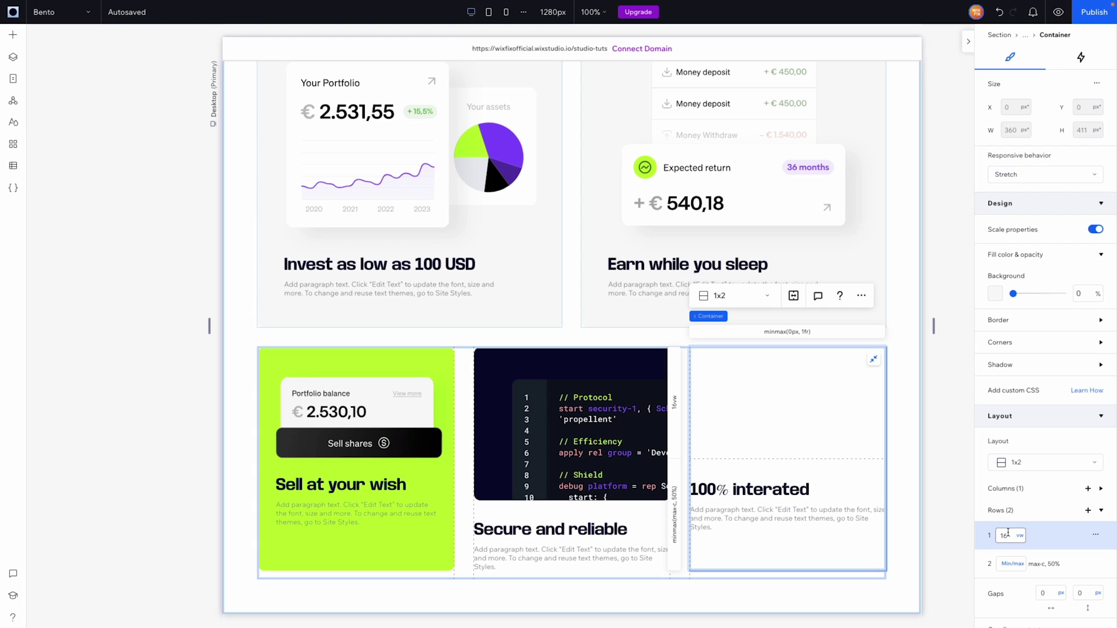
pyautogui.click(1008, 535)
pyautogui.press('Return')
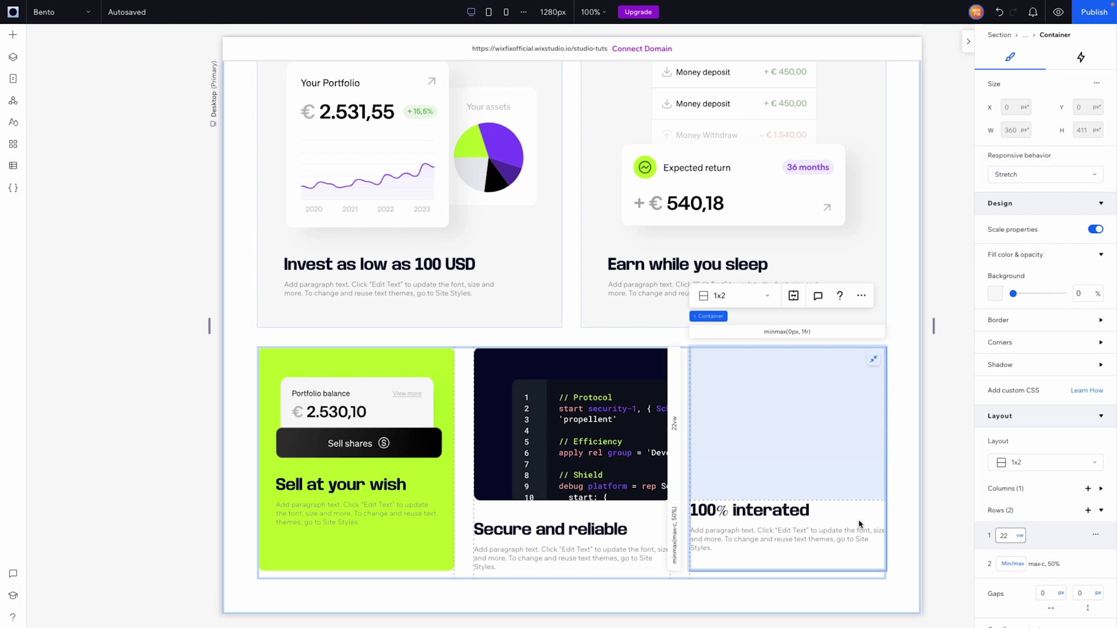
# Set the vertical gap of the third-column container to 36 px with the Scale unit.
pyautogui.scroll(-1, 1073, 572)
pyautogui.scroll(-3, 1073, 572)
pyautogui.click(1084, 480)
pyautogui.write('30')
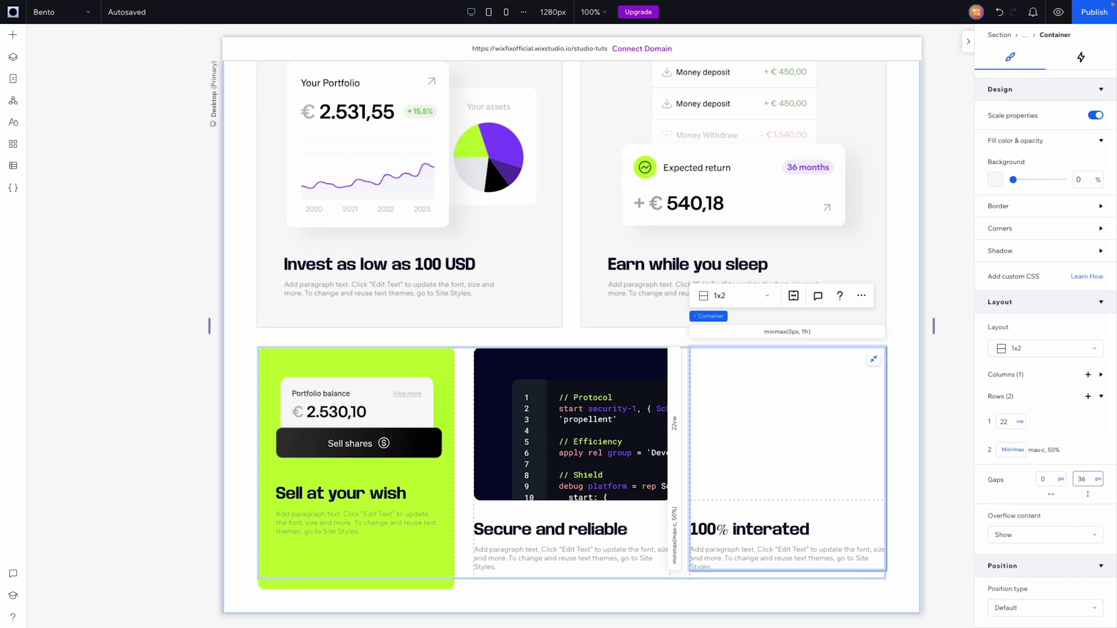
pyautogui.click(1097, 479)
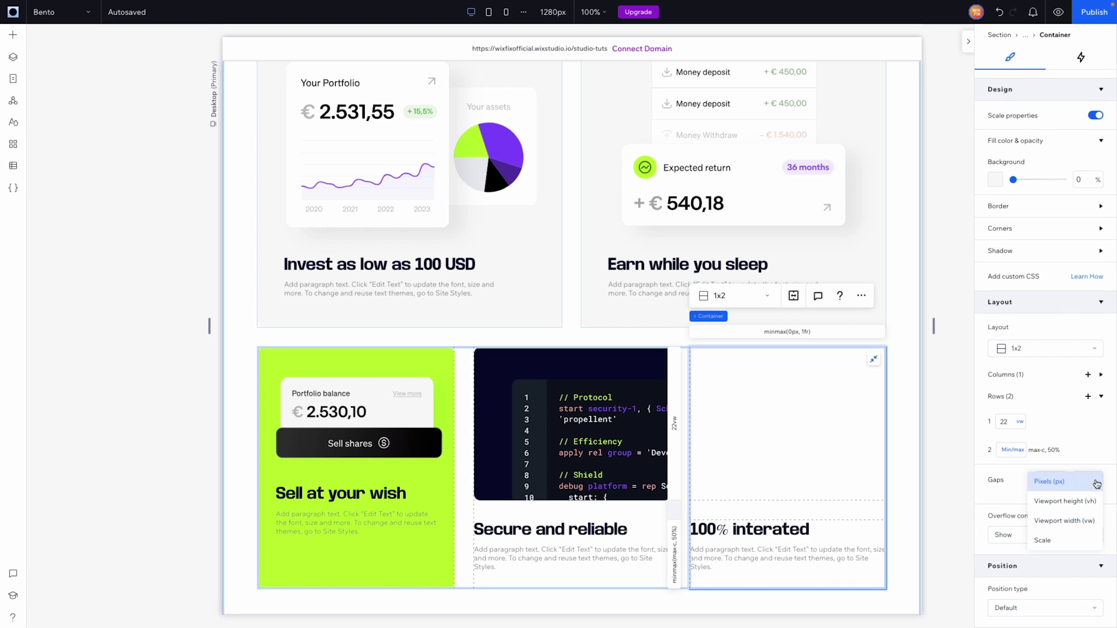
pyautogui.click(1083, 539)
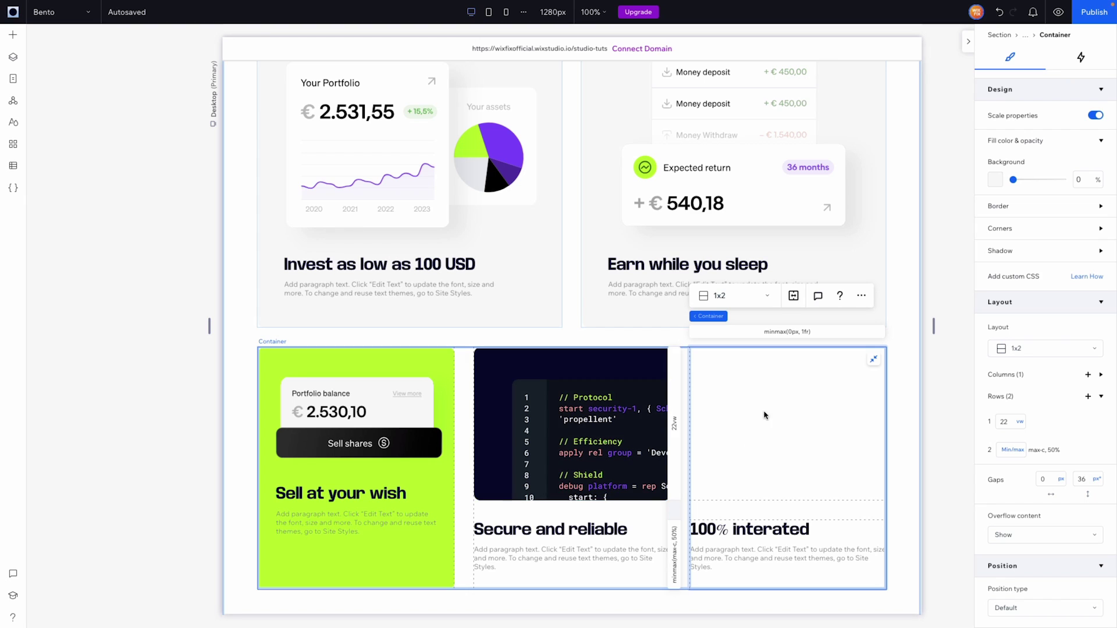
# Add a container above the "100% interated" heading and stretch it to fill the upper grid cell.
pyautogui.click(13, 39)
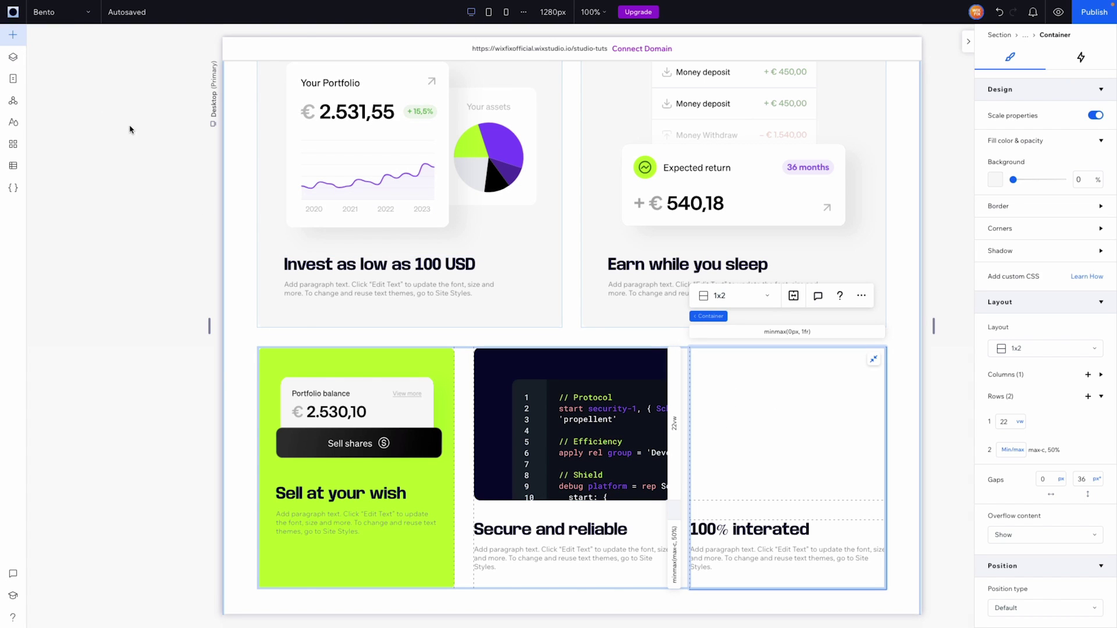
pyautogui.moveTo(210, 167); pyautogui.dragTo(845, 385)
pyautogui.click(860, 414)
pyautogui.click(866, 383)
# Make the container above the "100% interated" heading 0% opaque and divide it into a 1x2 grid.
pyautogui.doubleClick(1082, 294)
pyautogui.write('0')
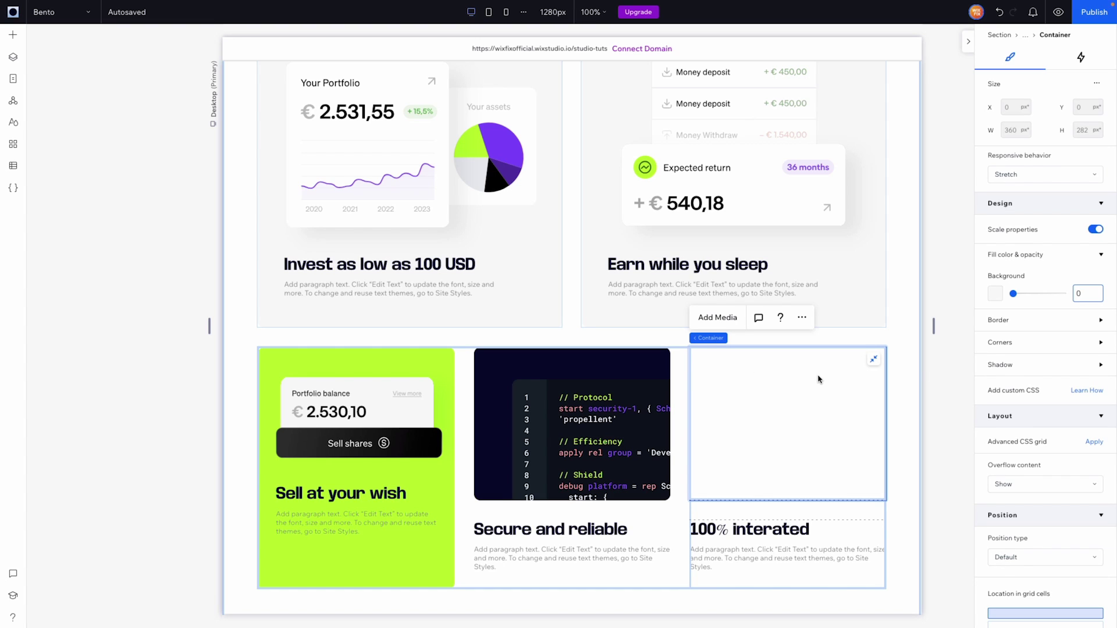
pyautogui.click(1095, 445)
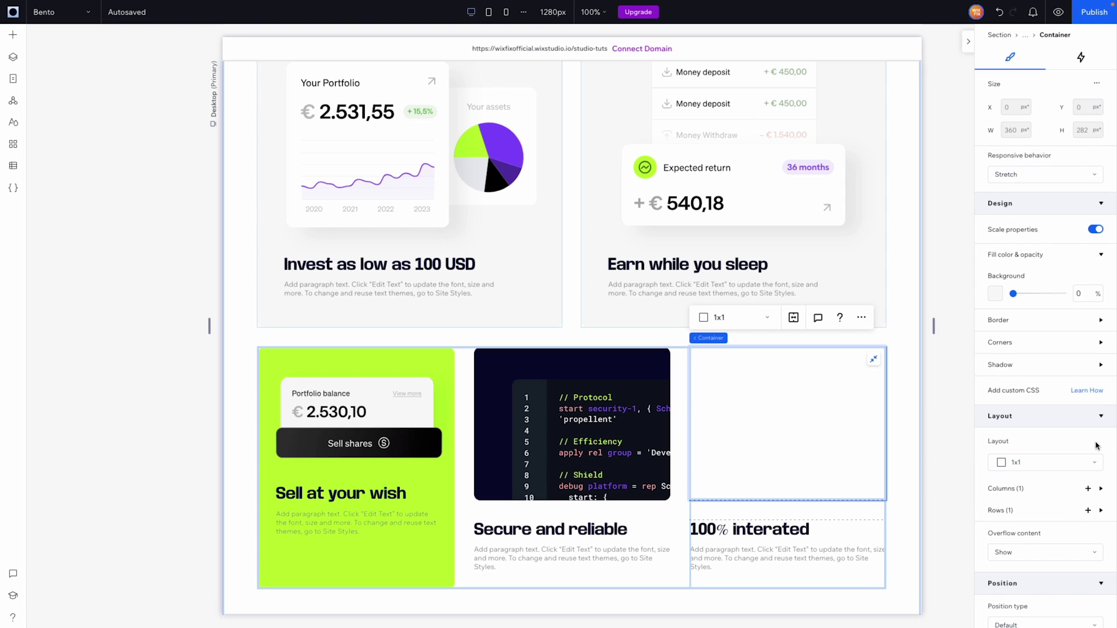
pyautogui.click(1035, 465)
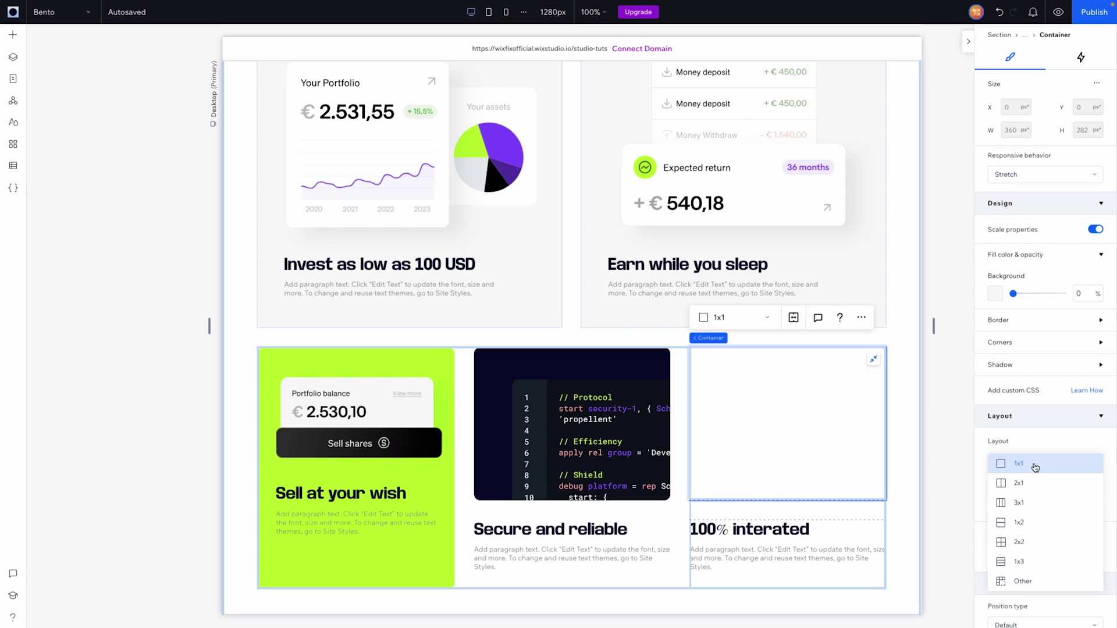
pyautogui.click(1029, 524)
# Set the vertical gap between the nested container's two rows to 36 px with the Scale unit.
pyautogui.click(1081, 536)
pyautogui.write('36')
pyautogui.press('Return')
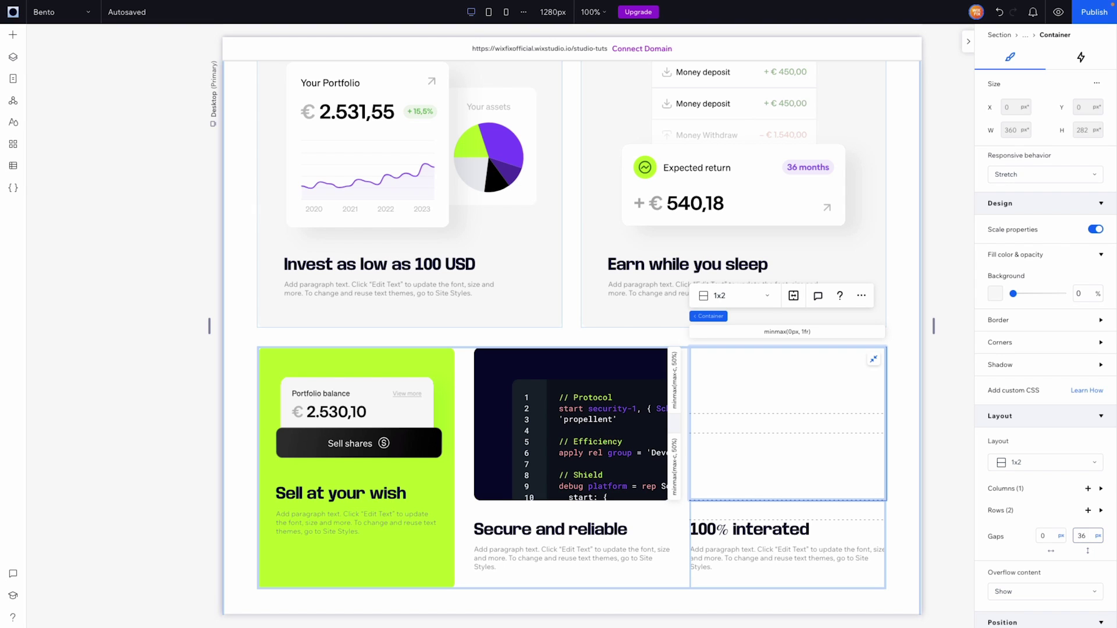
pyautogui.click(1098, 536)
pyautogui.click(1076, 605)
# Add a container to the nested grid's upper row, reduce its height to fit, and stretch it to fill the cell.
pyautogui.click(13, 39)
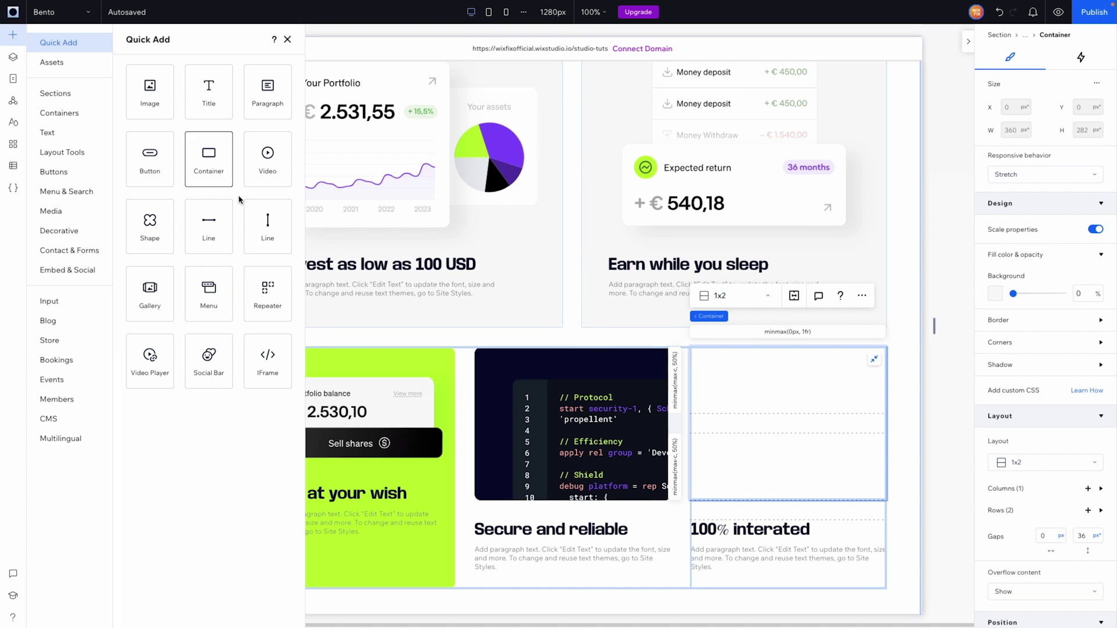
pyautogui.moveTo(208, 164); pyautogui.dragTo(785, 383)
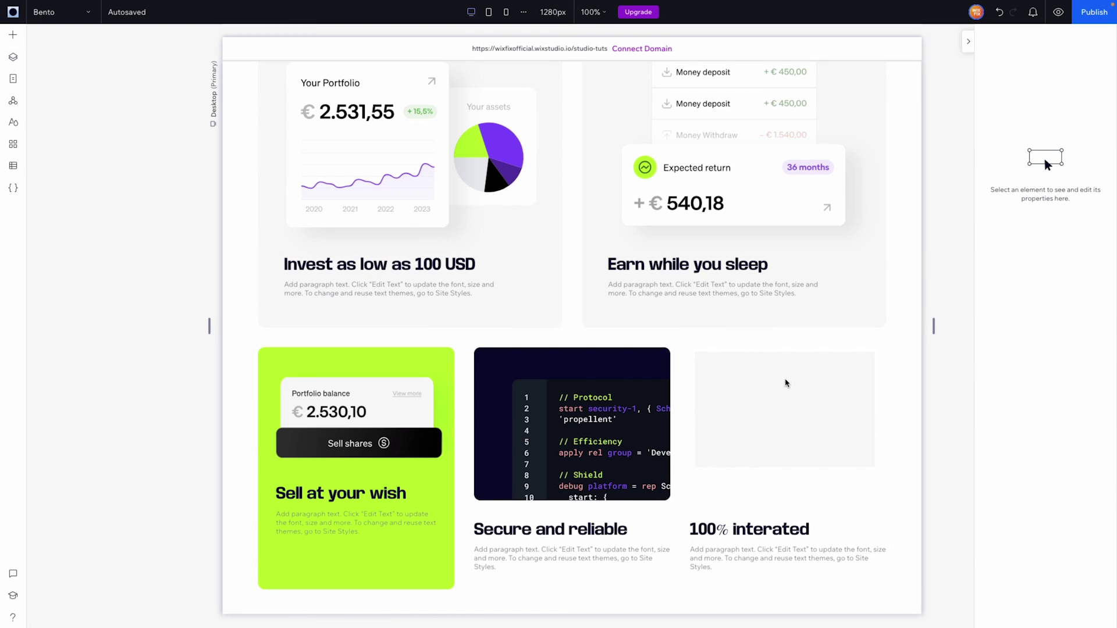
pyautogui.click(786, 462)
pyautogui.moveTo(783, 468); pyautogui.dragTo(761, 382)
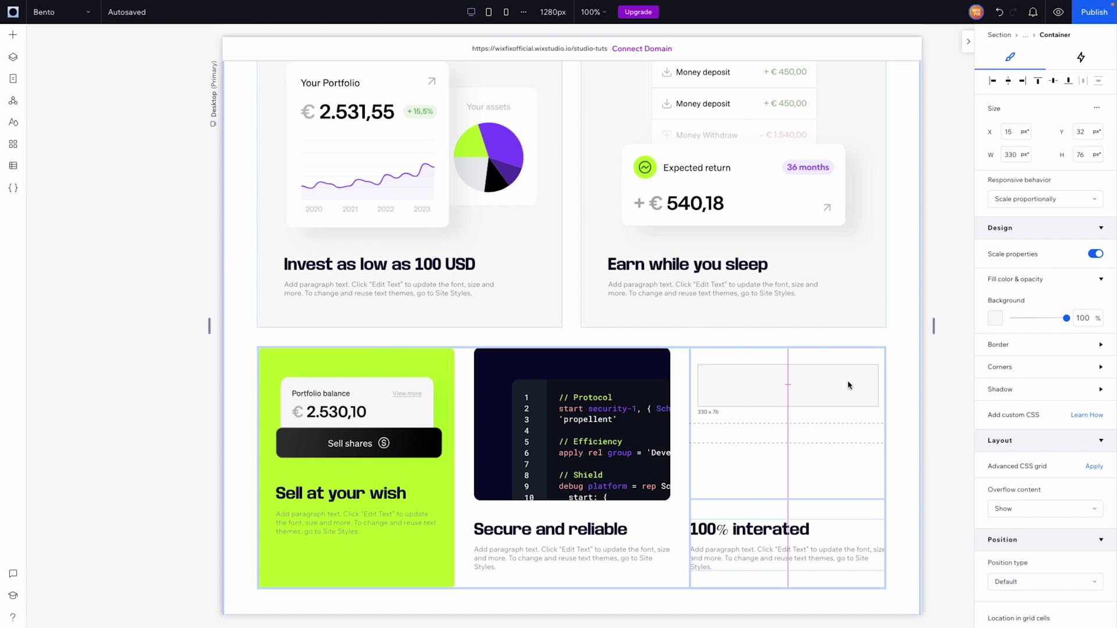
pyautogui.moveTo(839, 385); pyautogui.dragTo(841, 384)
pyautogui.click(887, 372)
# Set the new upper-row container's background opacity to 0% and divide it into a 2x1 grid.
pyautogui.click(1083, 293)
pyautogui.write('0')
pyautogui.press('Return')
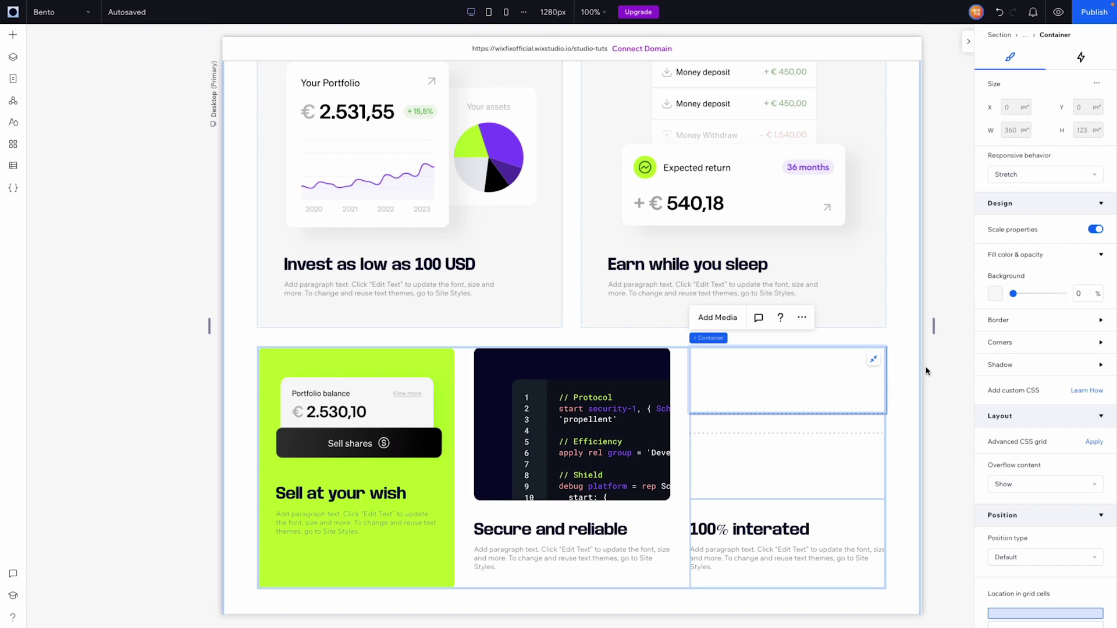
pyautogui.click(1094, 445)
pyautogui.click(1047, 462)
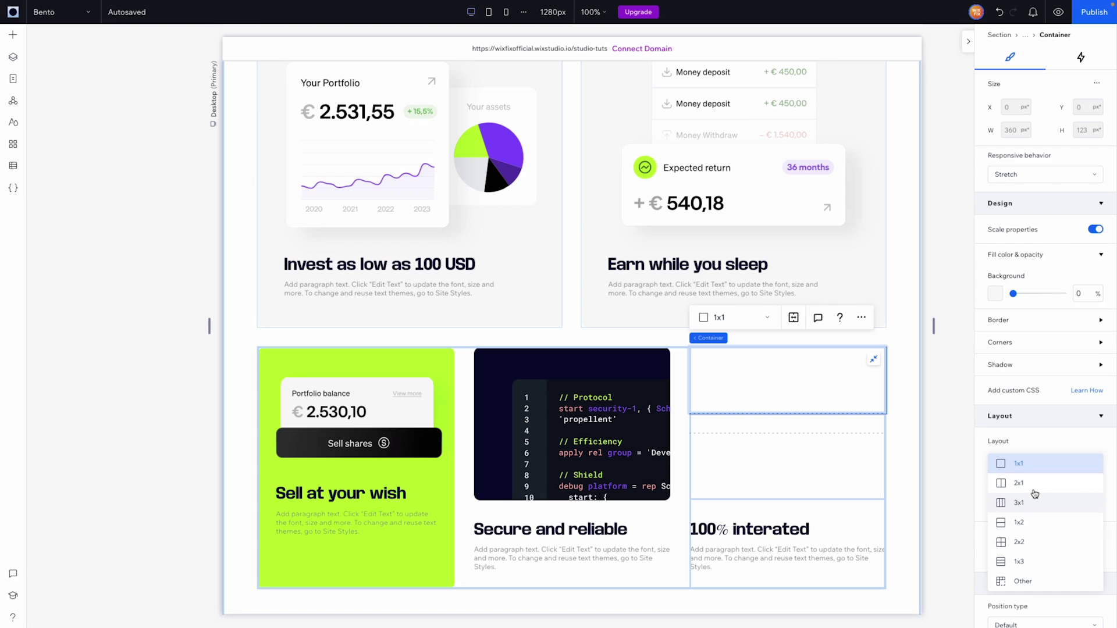
pyautogui.click(1033, 484)
# Set the horizontal gap between the upper-row container's two columns to 36 px with the Scale unit.
pyautogui.click(1050, 537)
pyautogui.write('36')
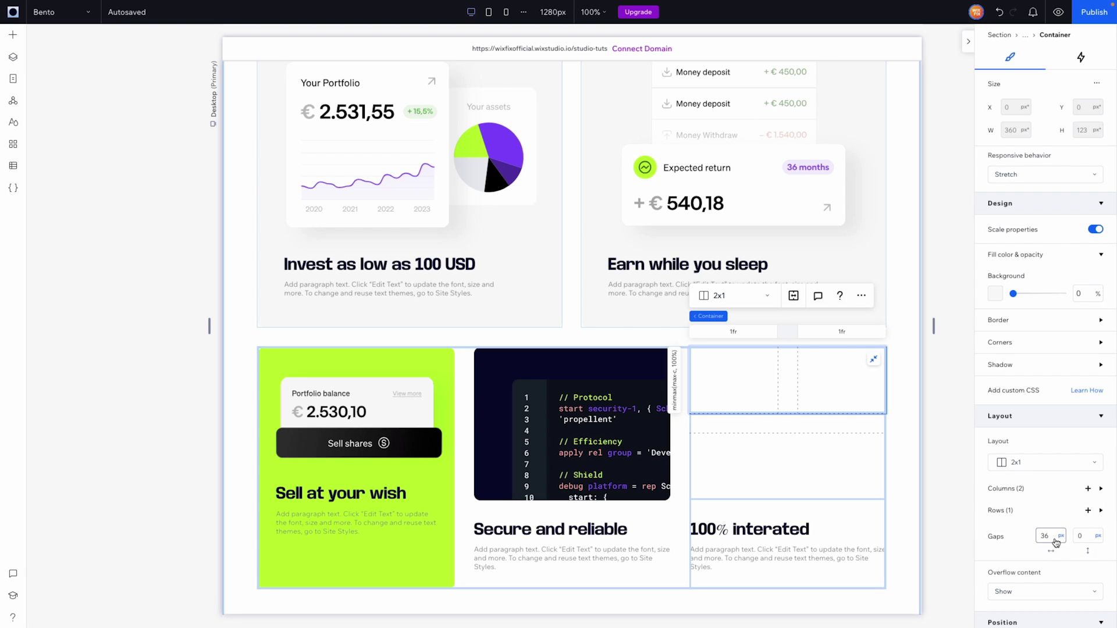
pyautogui.click(1060, 535)
pyautogui.click(1044, 594)
# Try a 9.6 vw height for the two-column container's single row, and undo it.
pyautogui.click(673, 382)
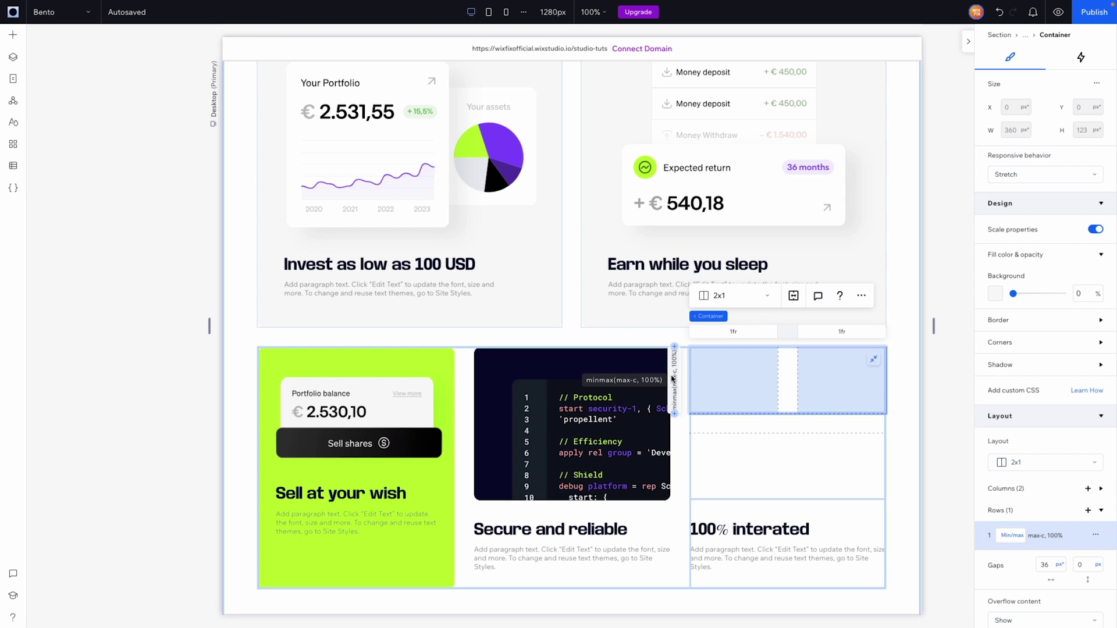
pyautogui.click(1016, 535)
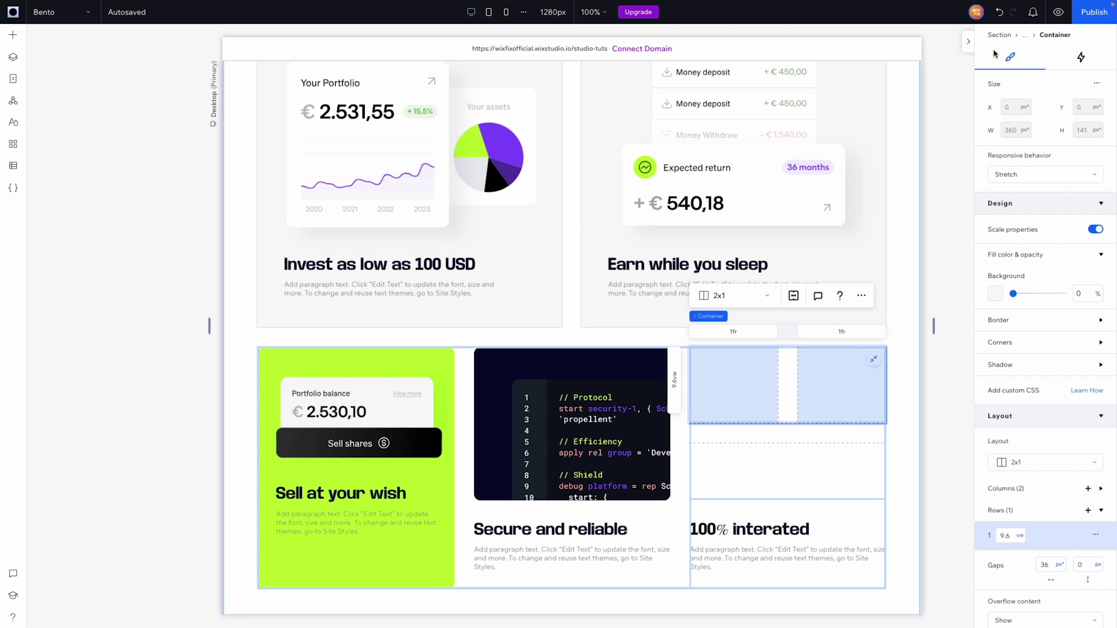
pyautogui.click(999, 13)
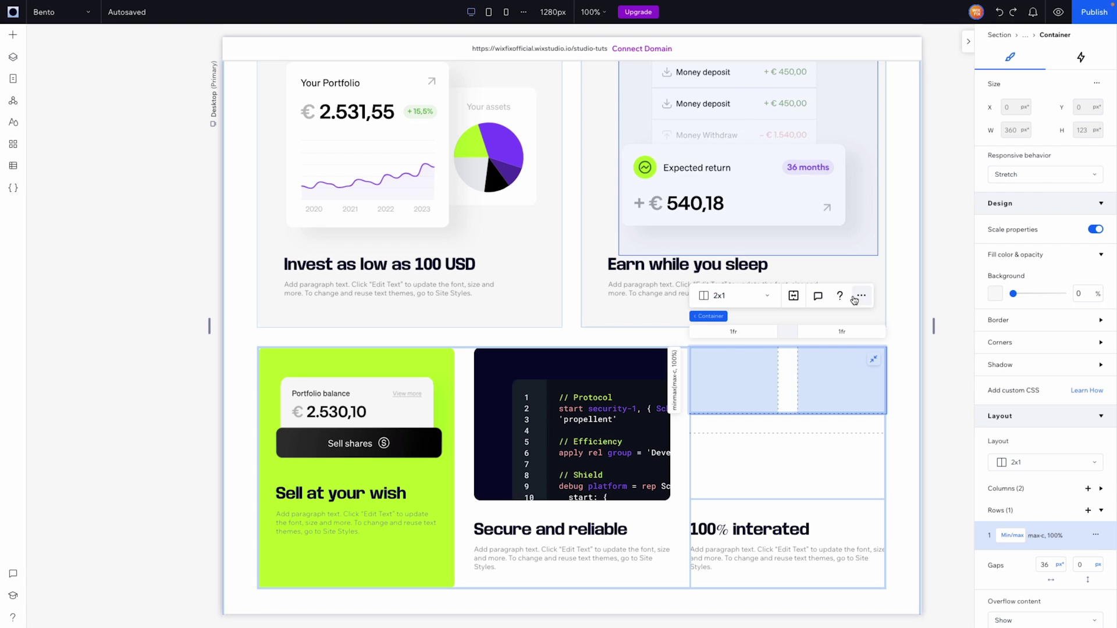
# Set the first column of the two-column container to 9.6 vw.
pyautogui.click(731, 334)
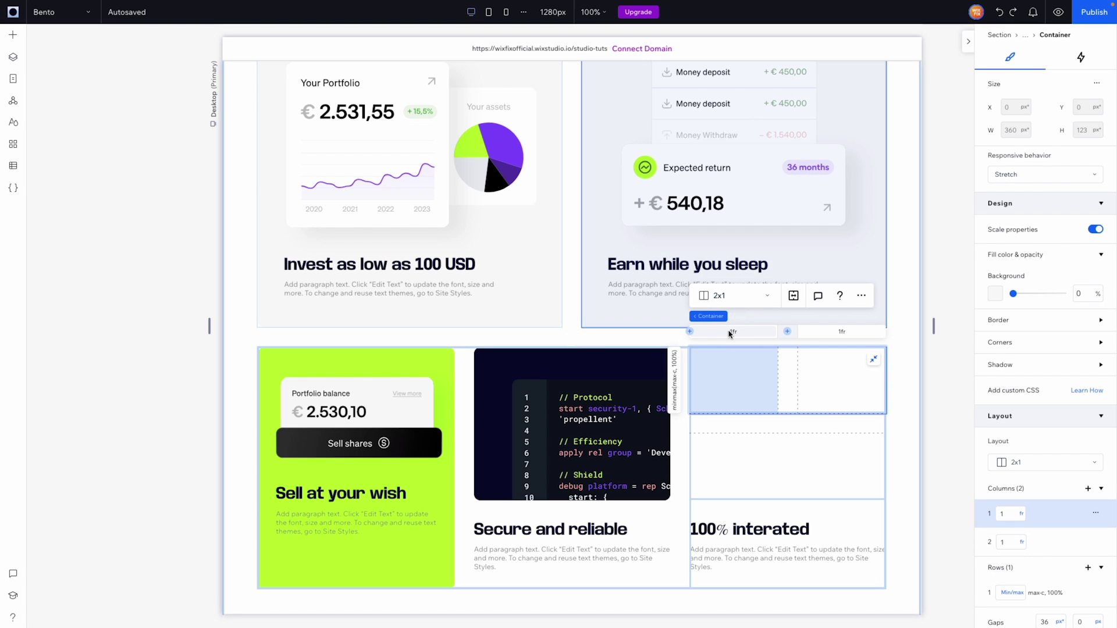
pyautogui.click(1010, 513)
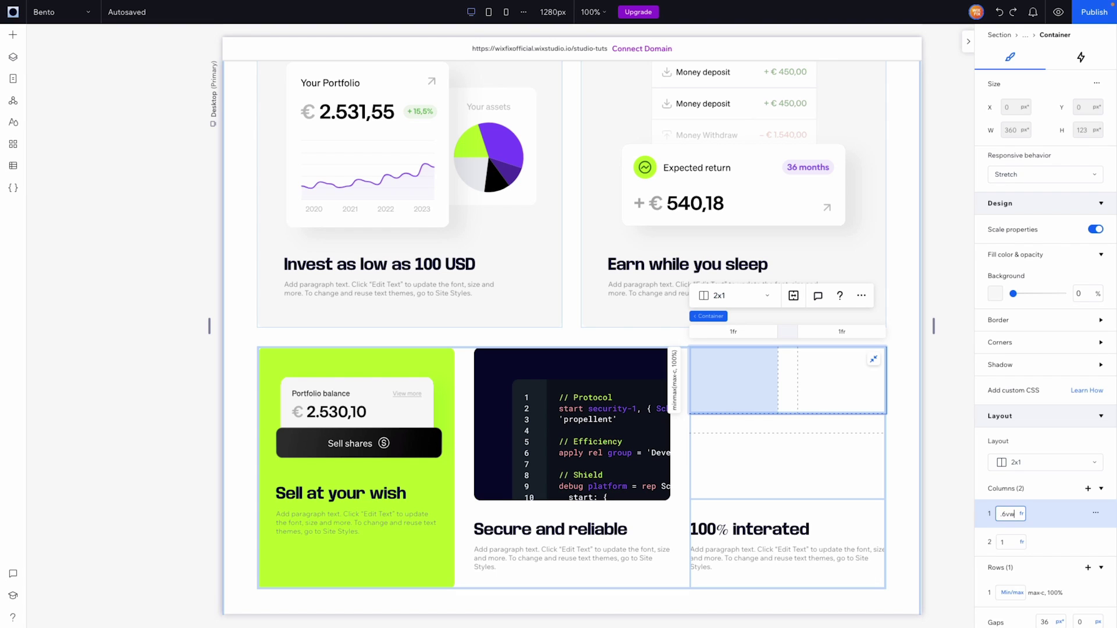
pyautogui.write('9.6vw')
pyautogui.press('Return')
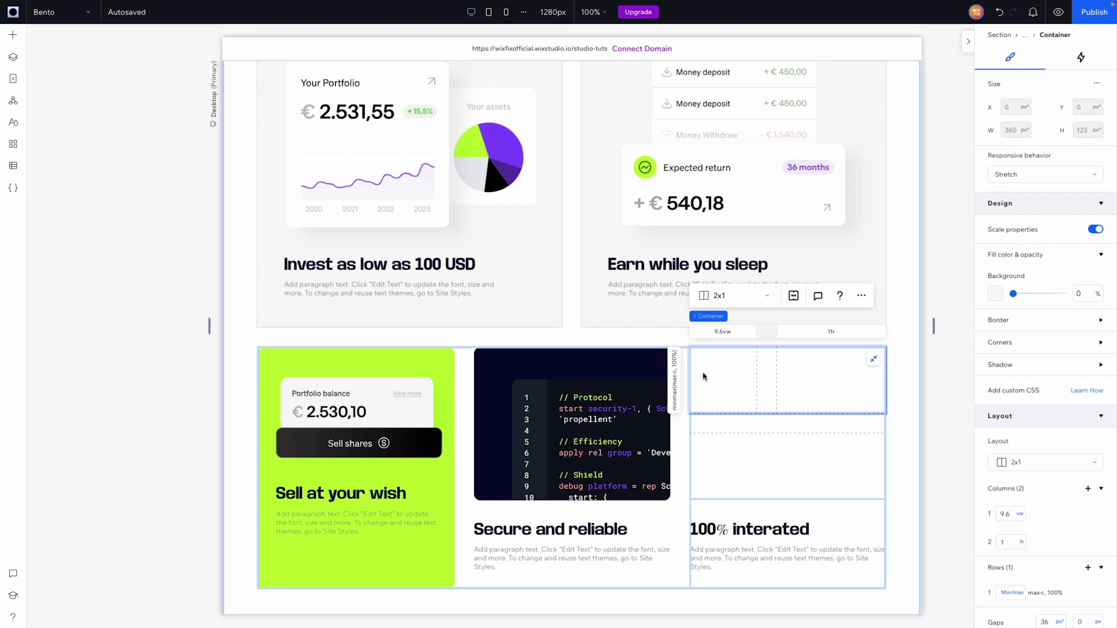
# Add the purple logo artwork Bento 5 1.svg from the Bento folder of the site files to the page.
pyautogui.click(11, 36)
pyautogui.click(74, 233)
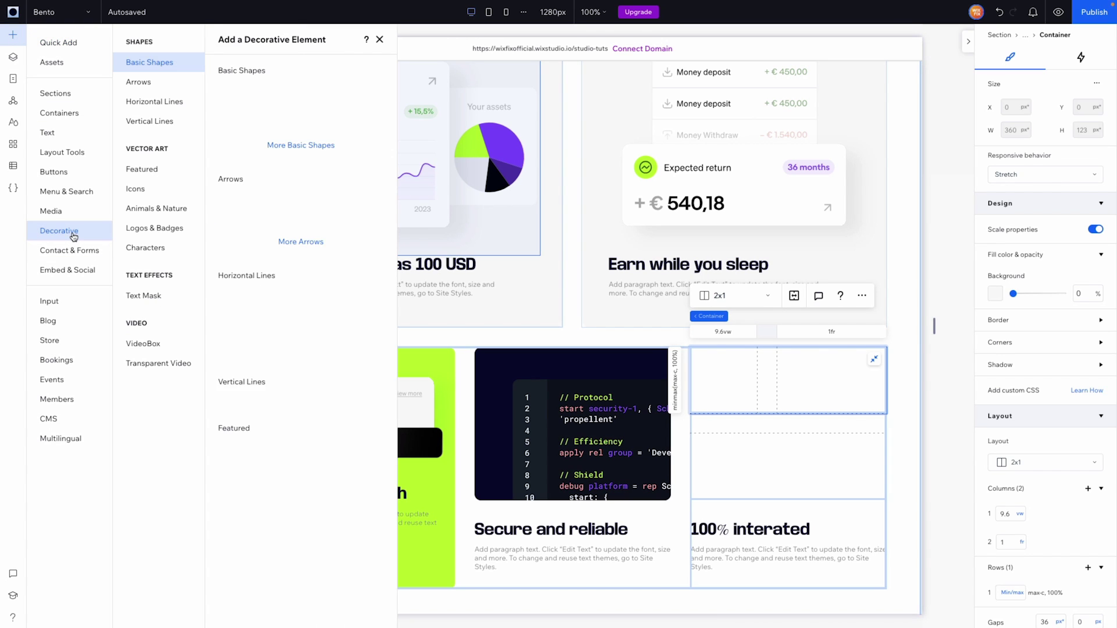
pyautogui.click(50, 211)
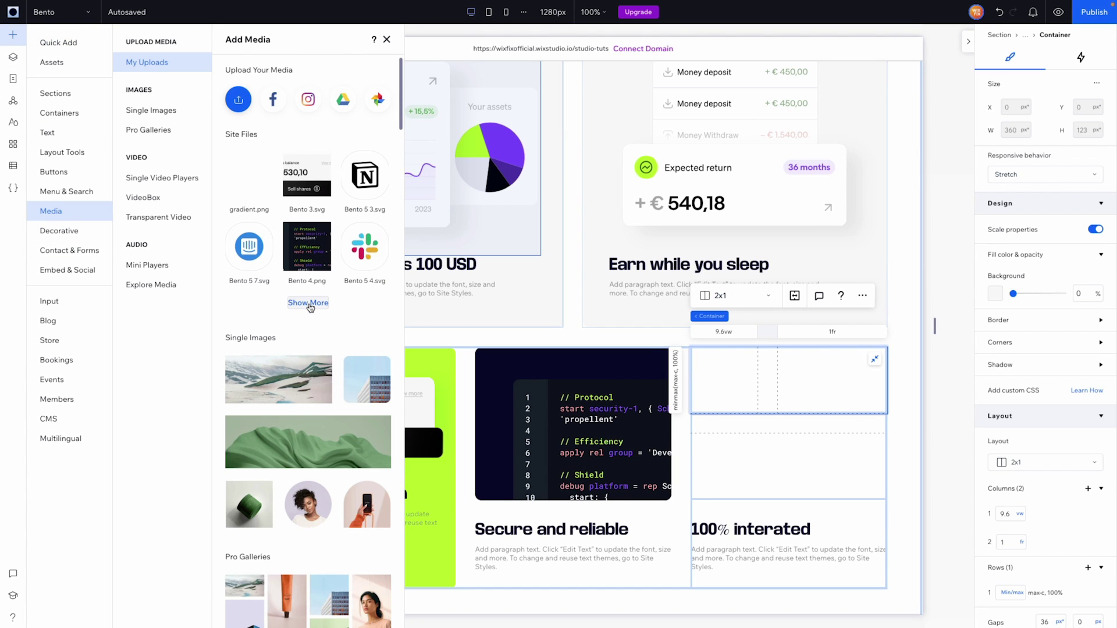
pyautogui.click(308, 303)
pyautogui.doubleClick(296, 238)
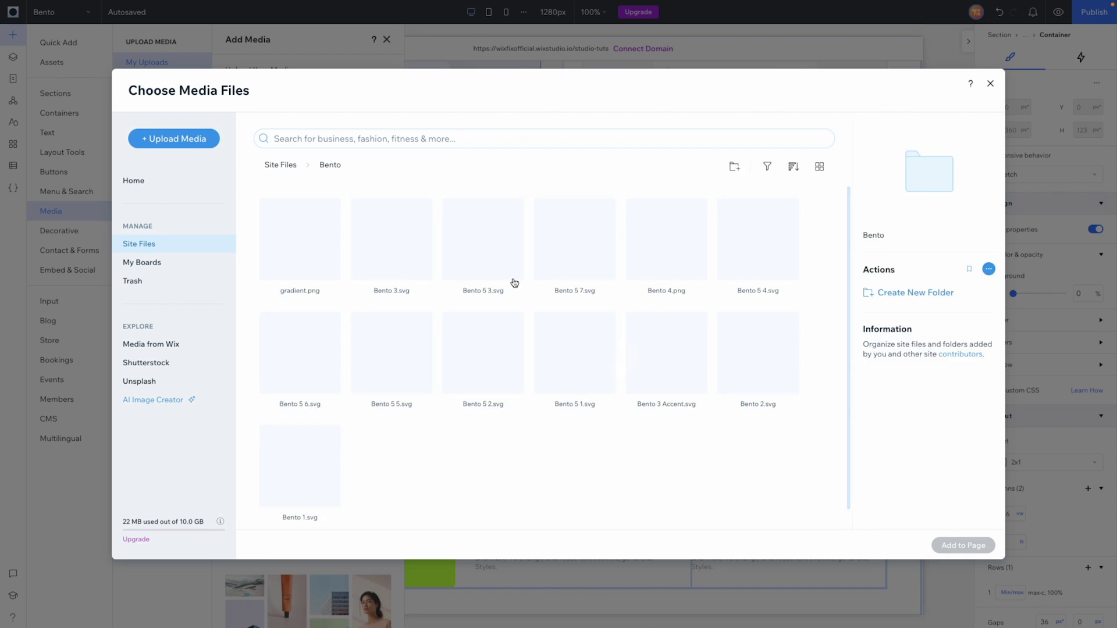
pyautogui.click(593, 361)
pyautogui.doubleClick(592, 360)
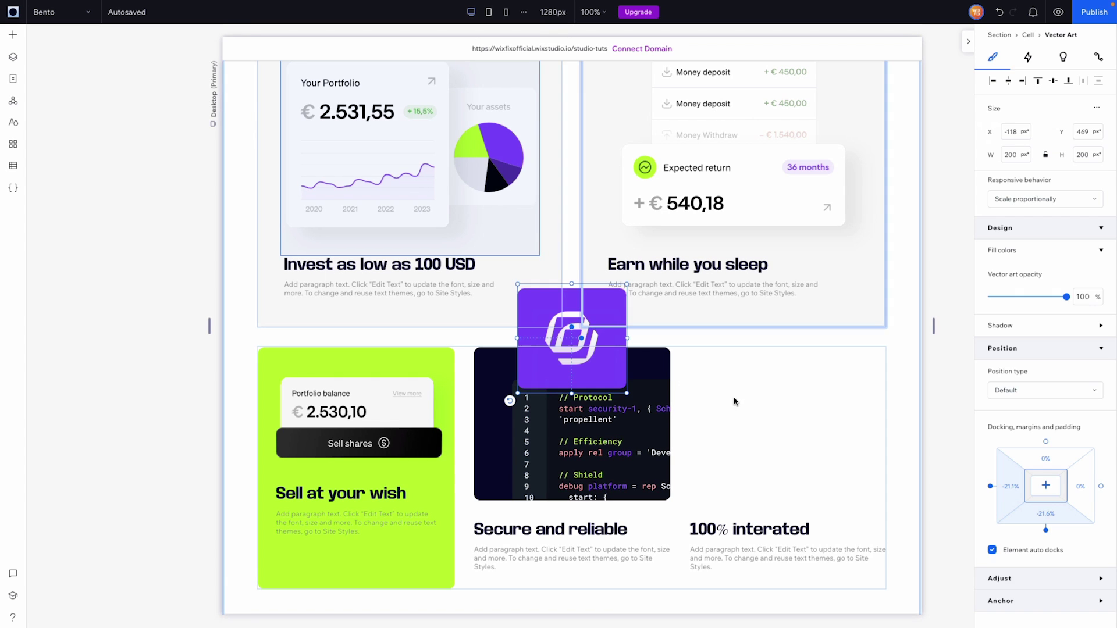
# Place the purple logo in the first column of the two-column container, aligned to its upper-left corner and sized to 122 px.
pyautogui.moveTo(519, 289); pyautogui.dragTo(566, 341)
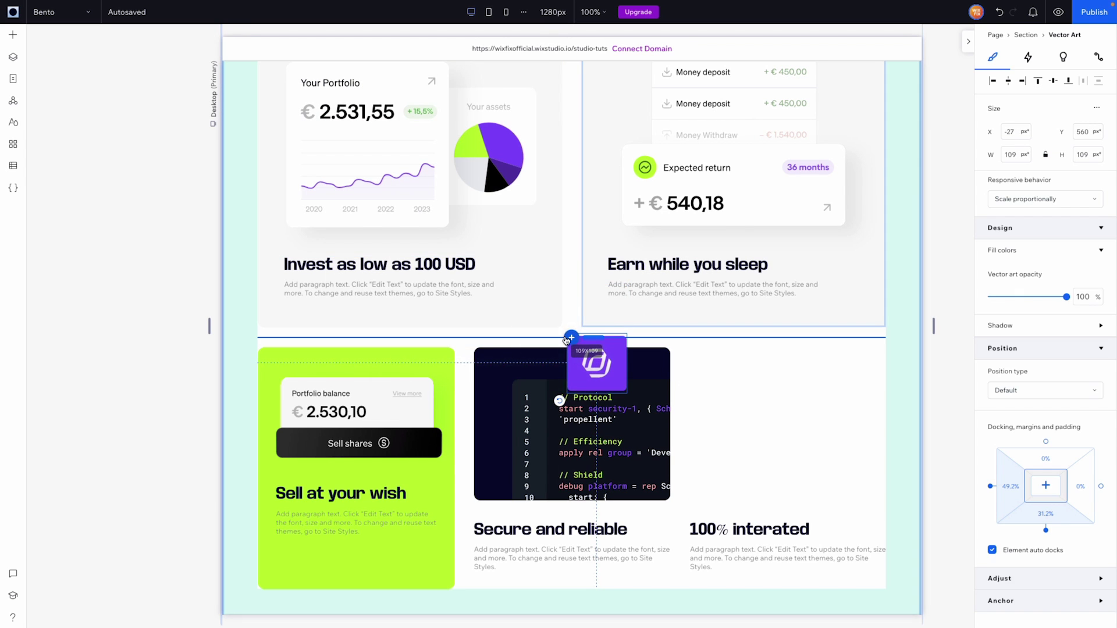
pyautogui.moveTo(631, 375); pyautogui.dragTo(730, 381)
pyautogui.click(994, 82)
pyautogui.click(1038, 81)
pyautogui.moveTo(750, 407); pyautogui.dragTo(758, 414)
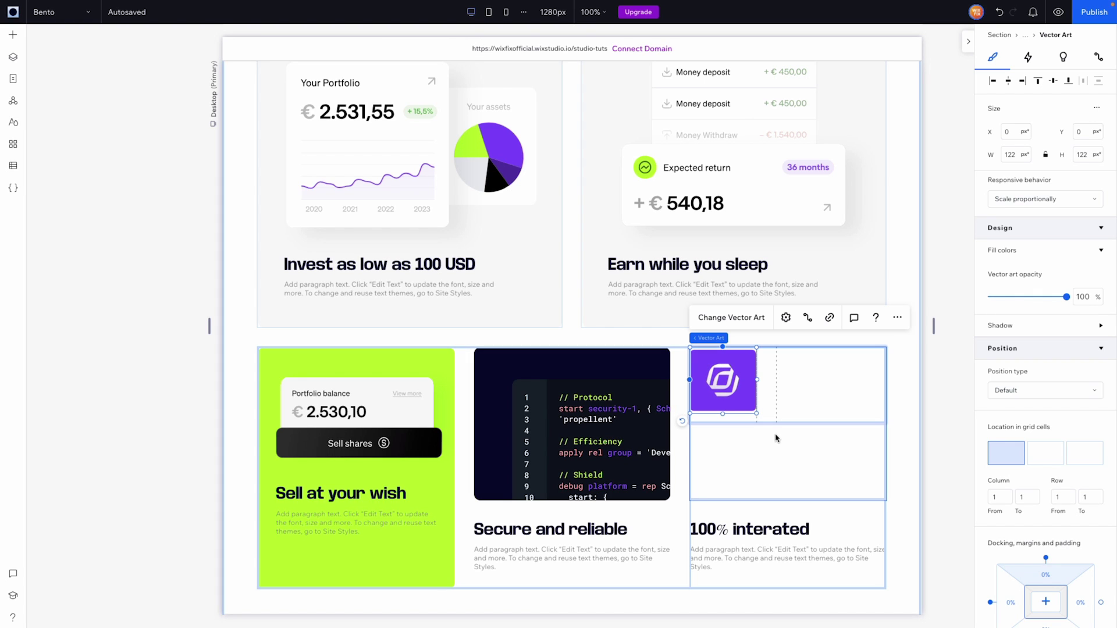
# Add a container inside the two-column container, stretch it, and limit it to the second grid column.
pyautogui.click(821, 378)
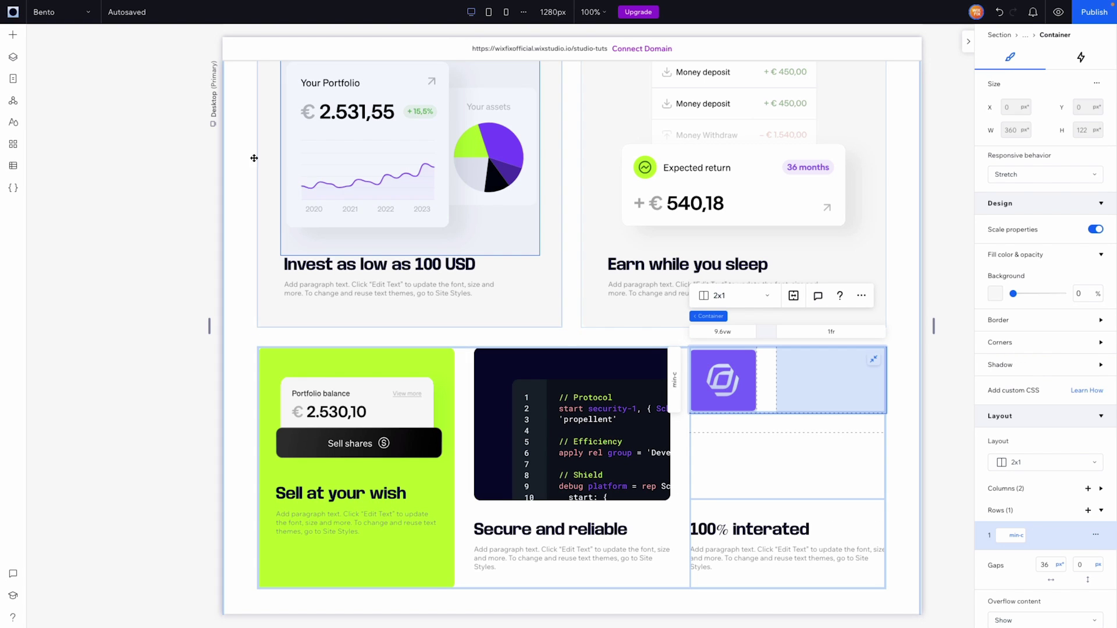
pyautogui.click(11, 38)
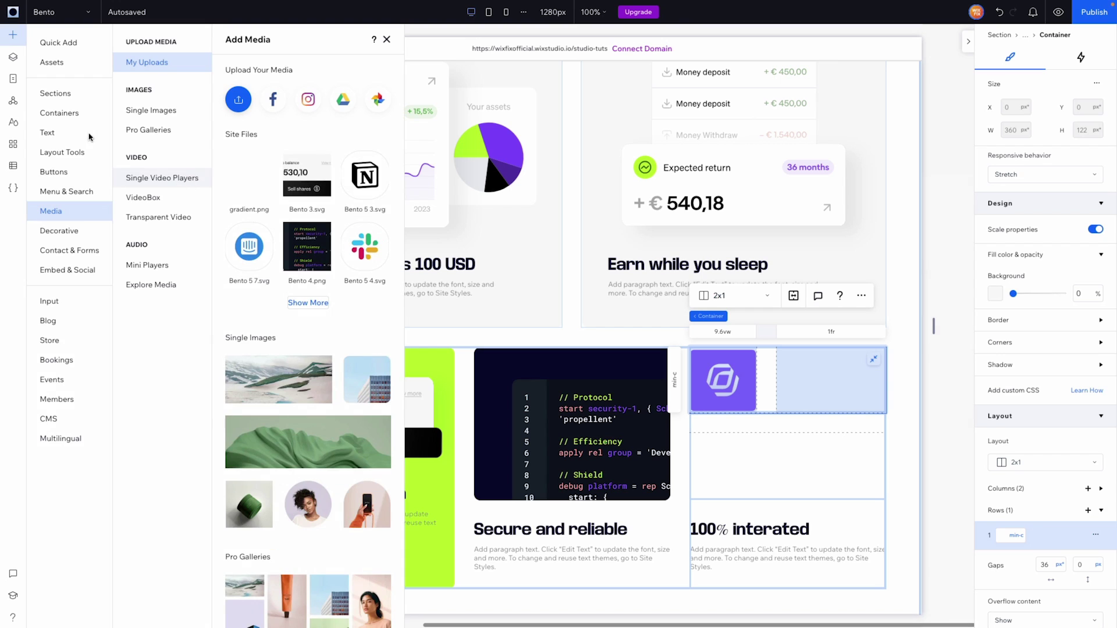
pyautogui.click(54, 42)
pyautogui.moveTo(209, 156); pyautogui.dragTo(825, 383)
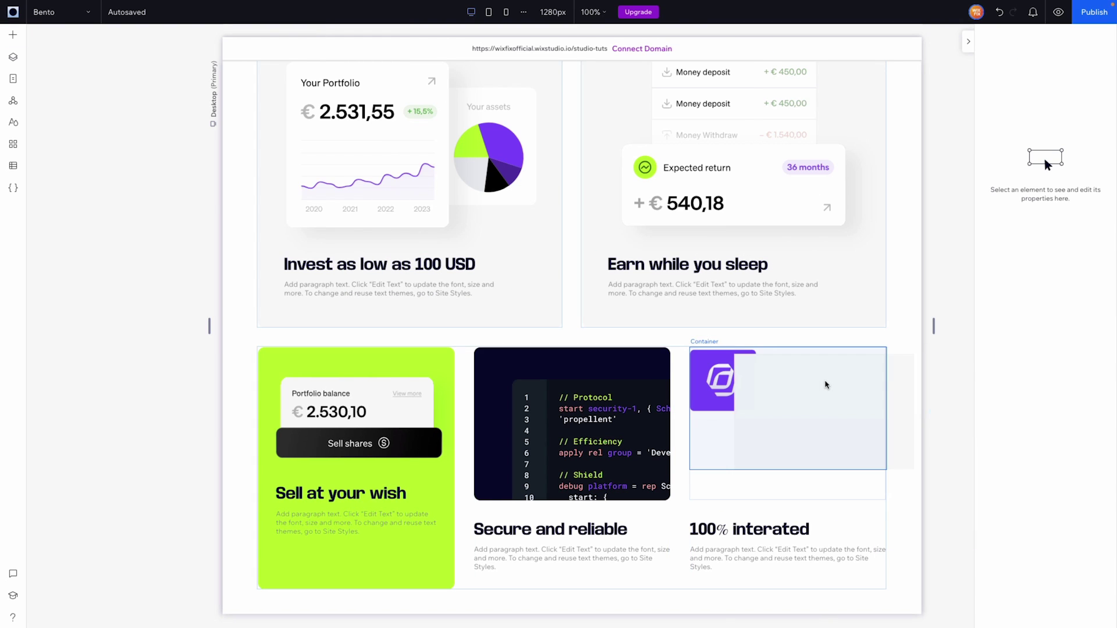
pyautogui.click(854, 382)
pyautogui.click(902, 368)
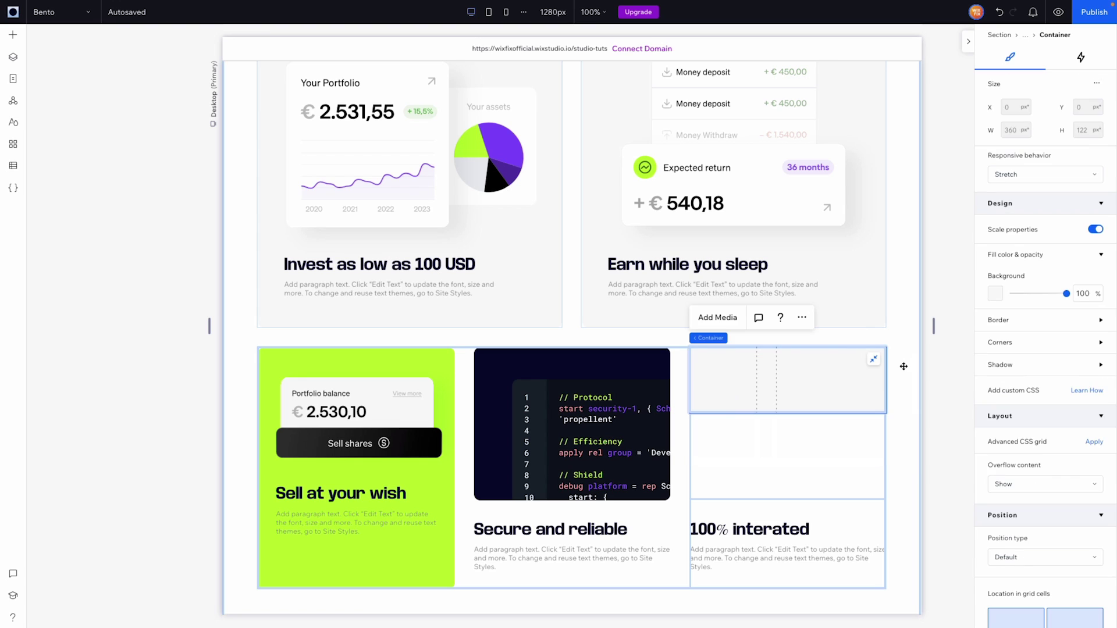
pyautogui.scroll(-5, 989, 355)
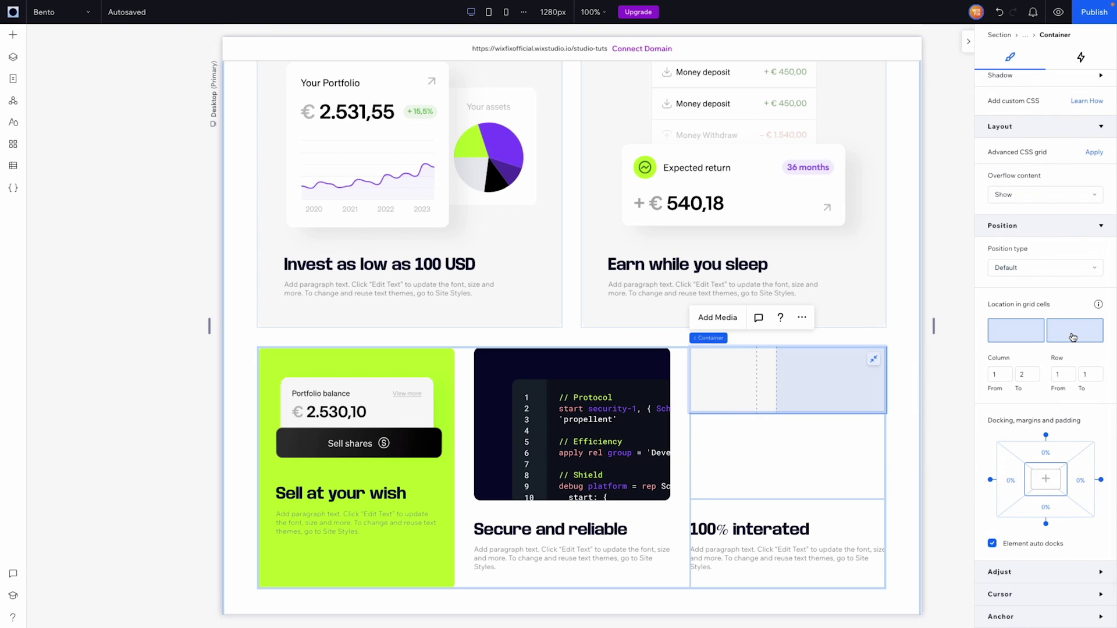
pyautogui.click(1073, 337)
pyautogui.scroll(5, 1073, 338)
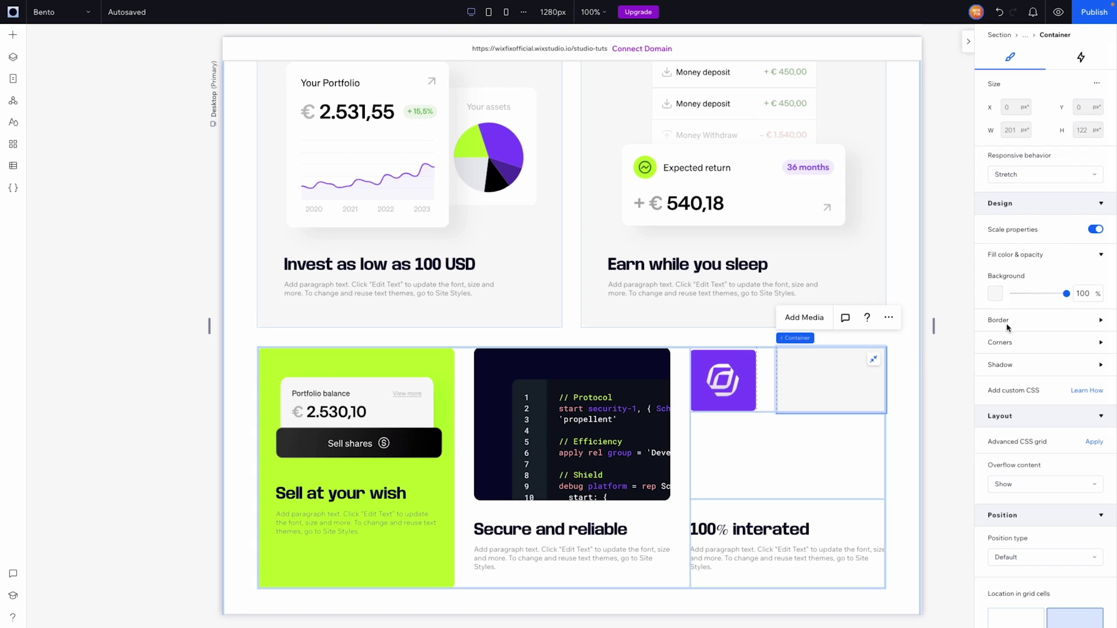
# Set all corner radii of the container beside the purple logo to 12 px.
pyautogui.click(1001, 344)
pyautogui.click(1001, 344)
pyautogui.click(1002, 344)
pyautogui.click(1001, 376)
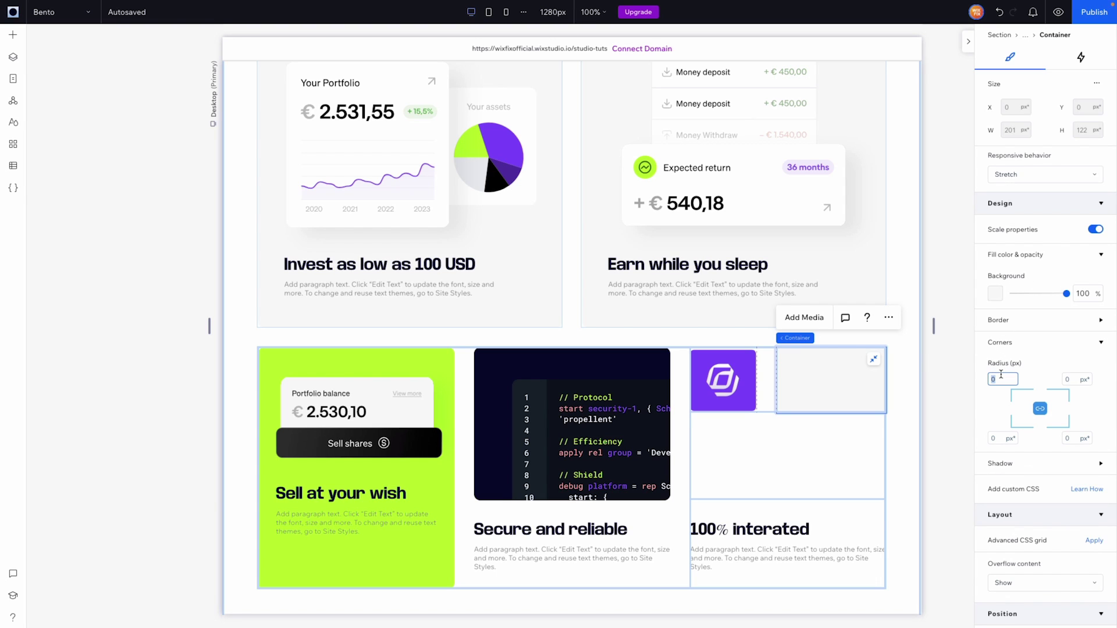
pyautogui.press('Return')
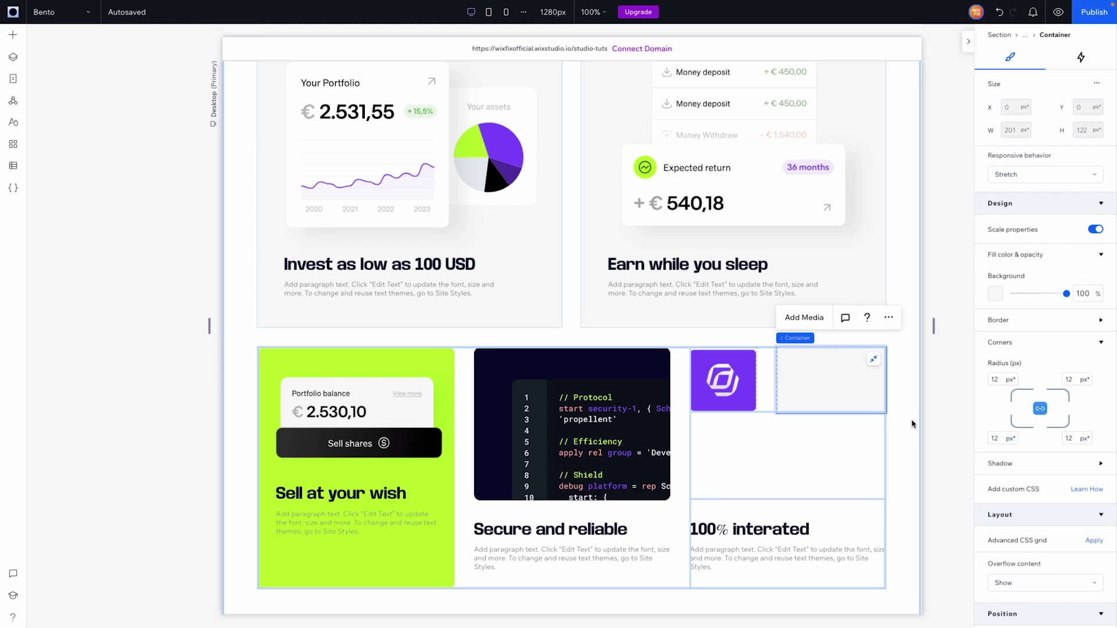
pyautogui.click(910, 424)
pyautogui.scroll(-1, 910, 425)
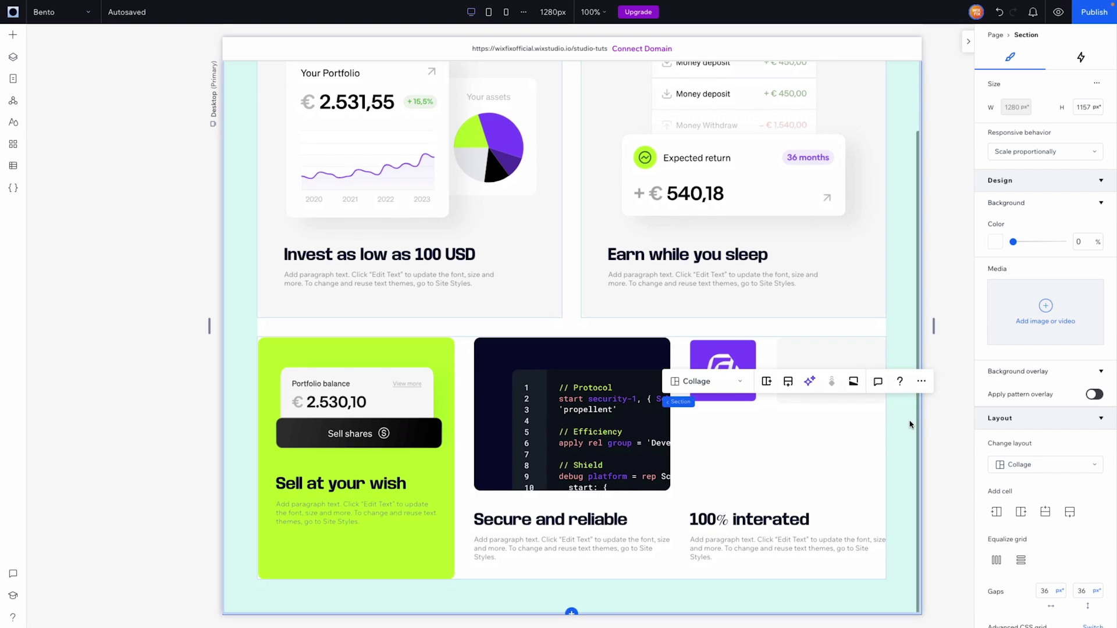
# Add a repeater inside the rounded container beside the purple logo.
pyautogui.click(845, 358)
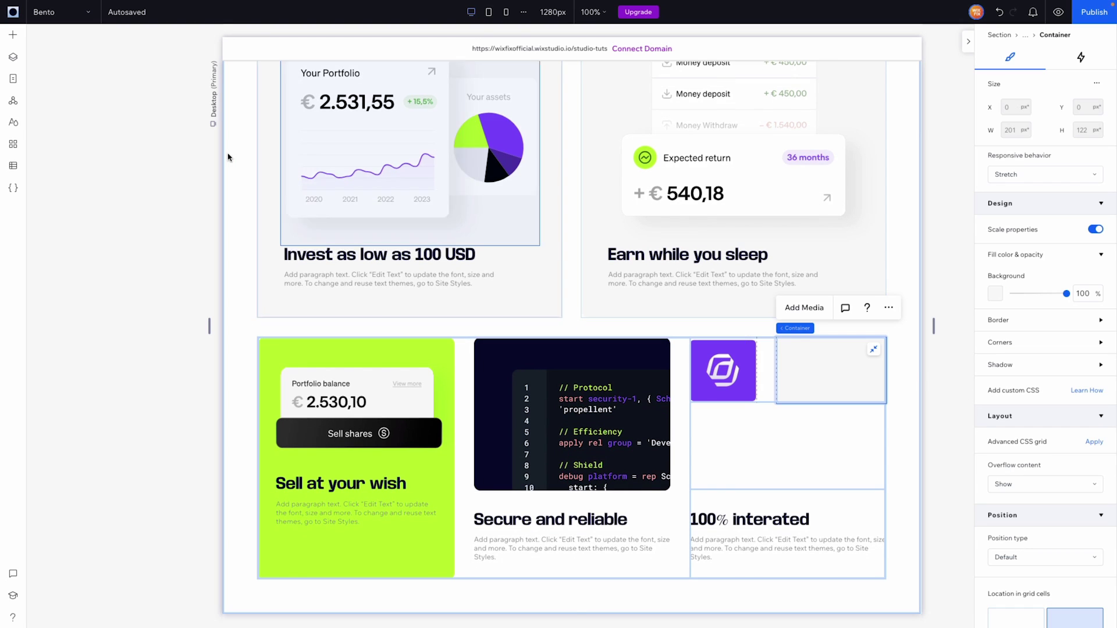
pyautogui.click(14, 39)
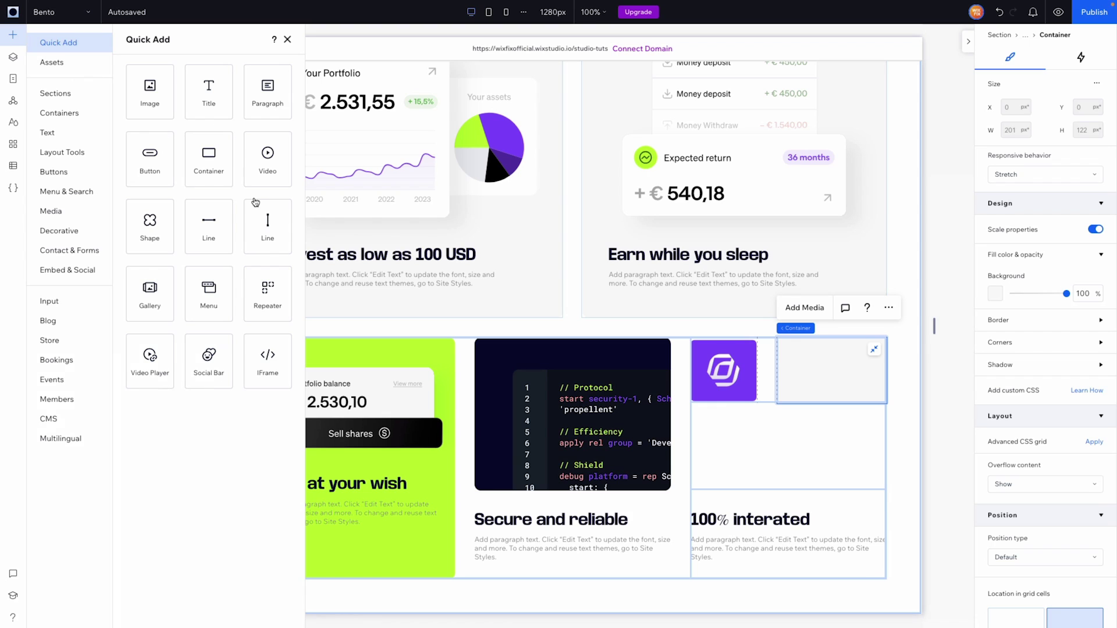
pyautogui.moveTo(265, 292); pyautogui.dragTo(801, 374)
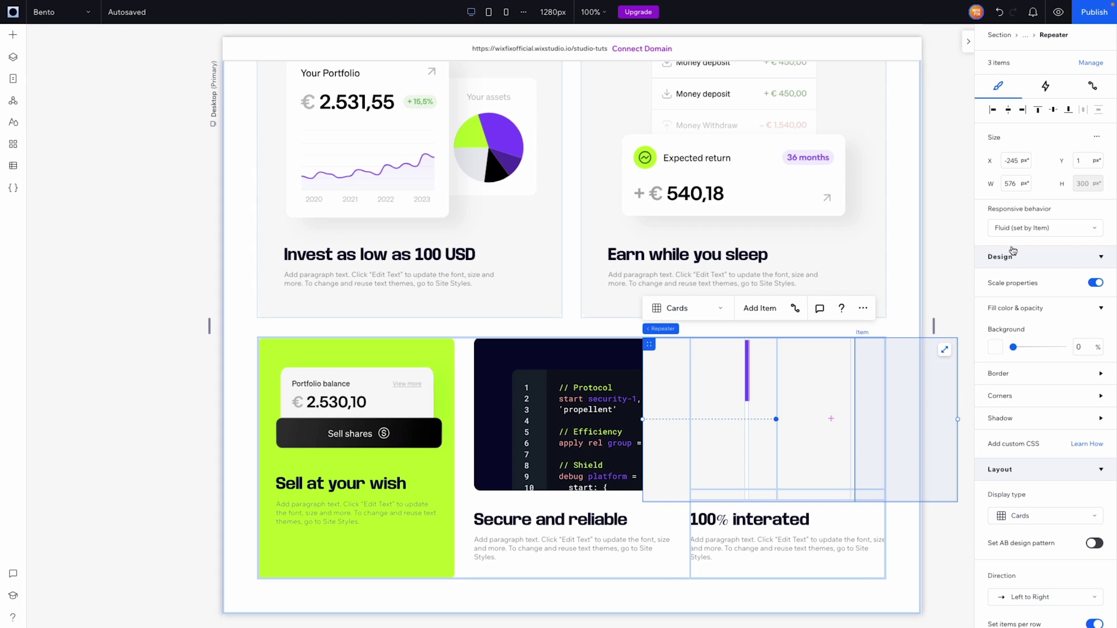
pyautogui.scroll(-5, 1055, 523)
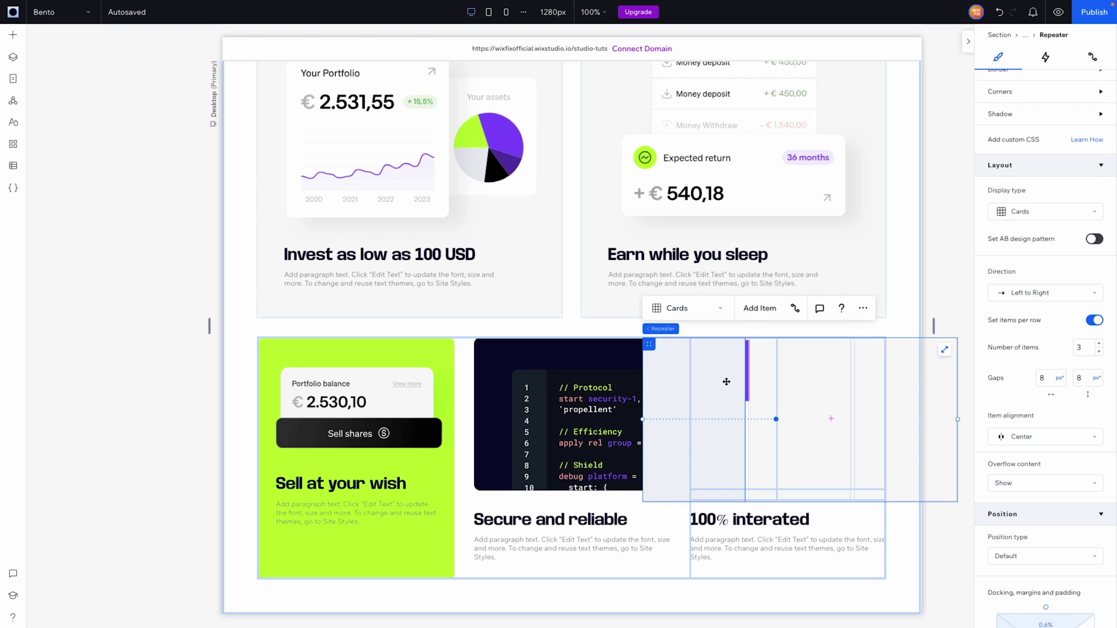
pyautogui.moveTo(666, 333)
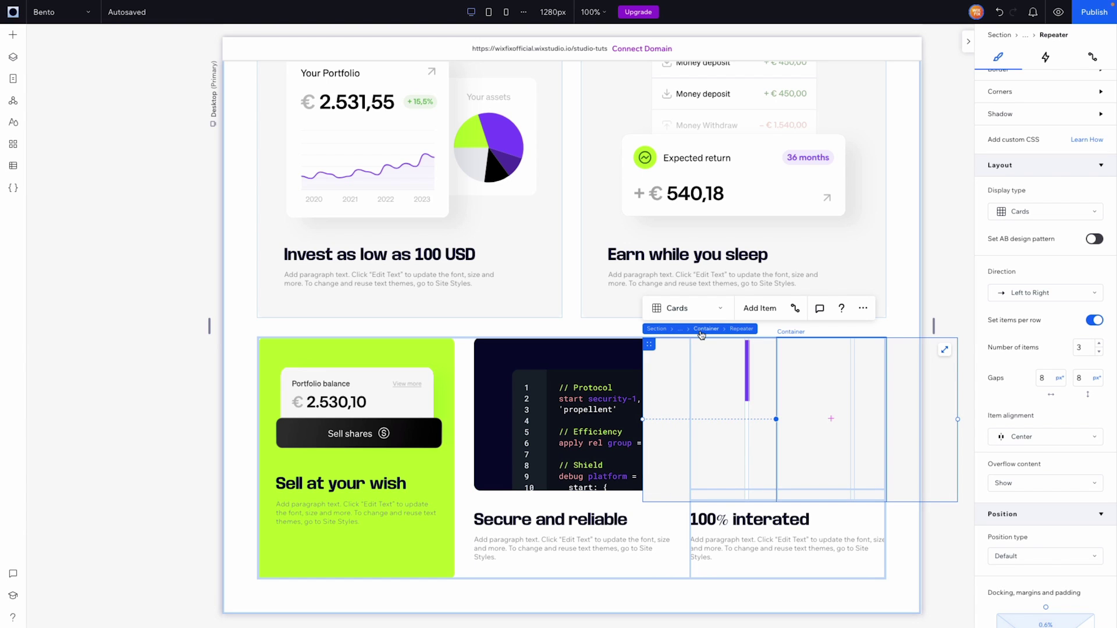
# Place the Notion logo Bento 5 3.svg from the site files inside the repeater's middle item.
pyautogui.click(727, 399)
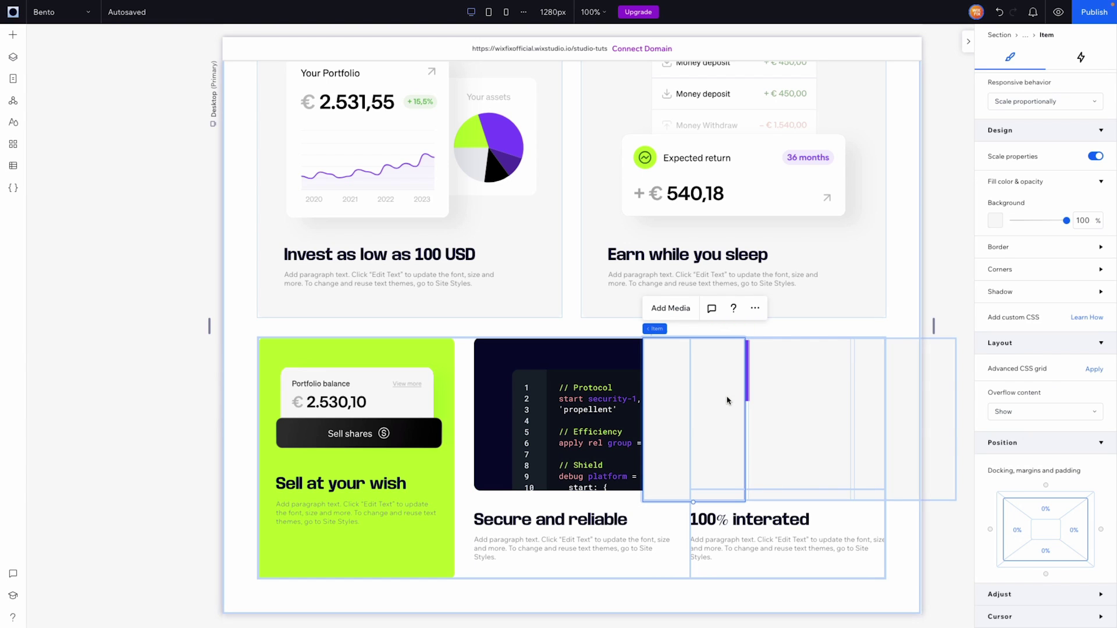
pyautogui.click(827, 382)
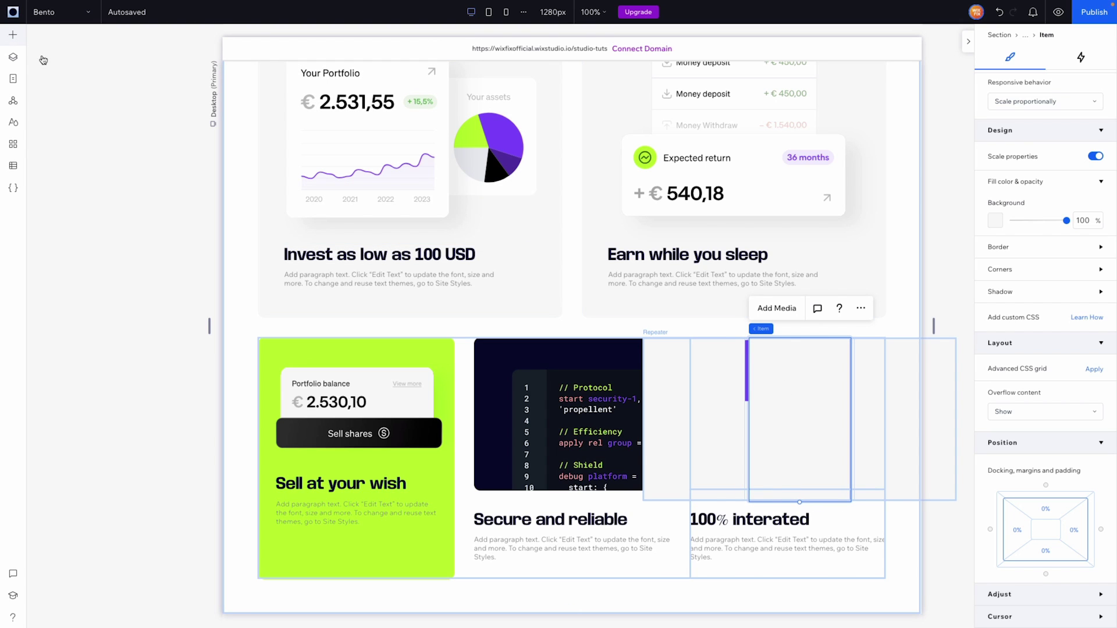
pyautogui.click(19, 42)
pyautogui.click(64, 211)
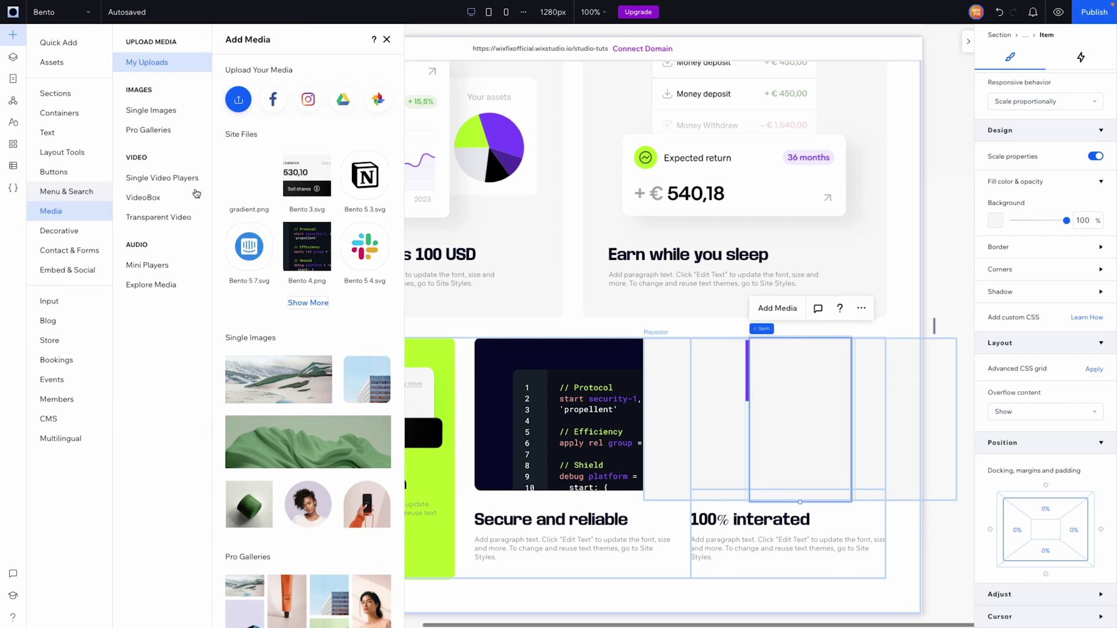
pyautogui.moveTo(365, 174); pyautogui.dragTo(804, 405)
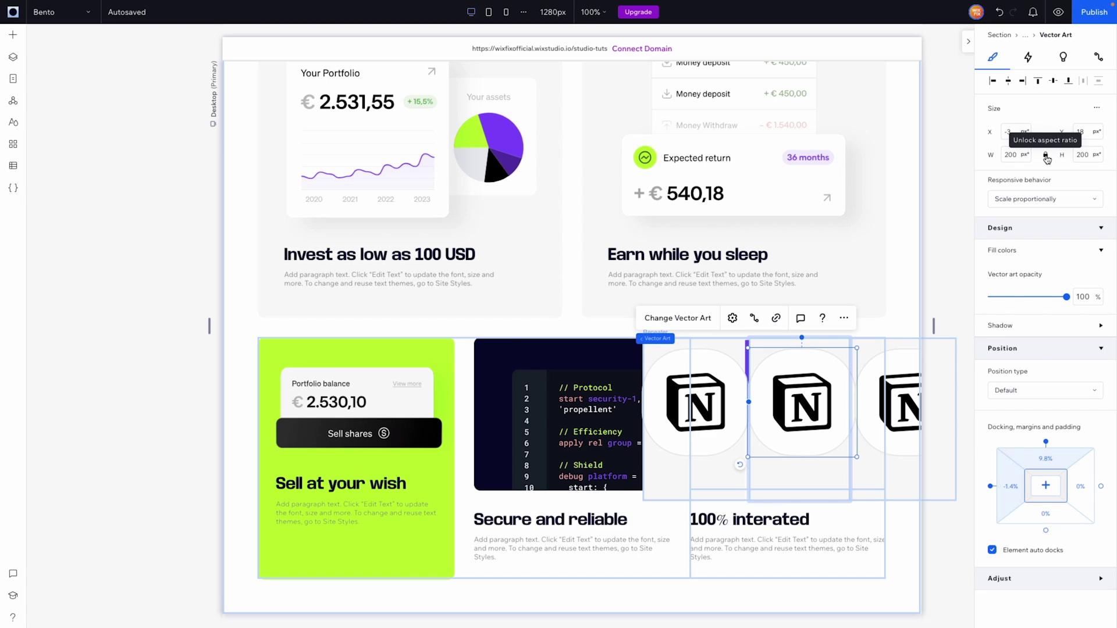
# Set the Notion logo's width to 64 px and center it horizontally and vertically in its repeater item.
pyautogui.click(1016, 154)
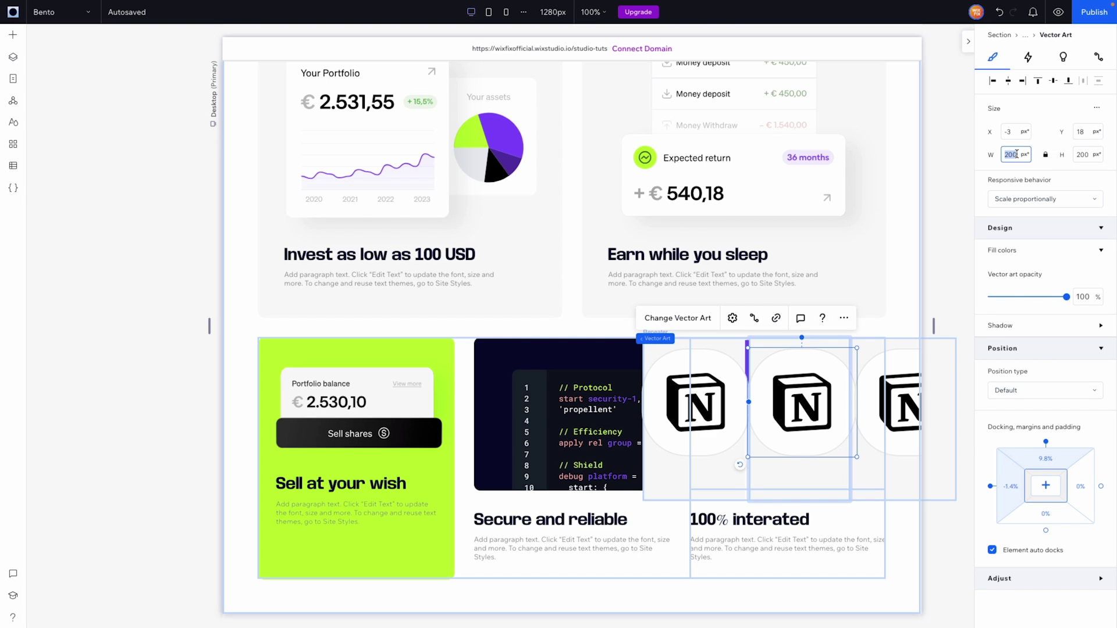
pyautogui.press('Return')
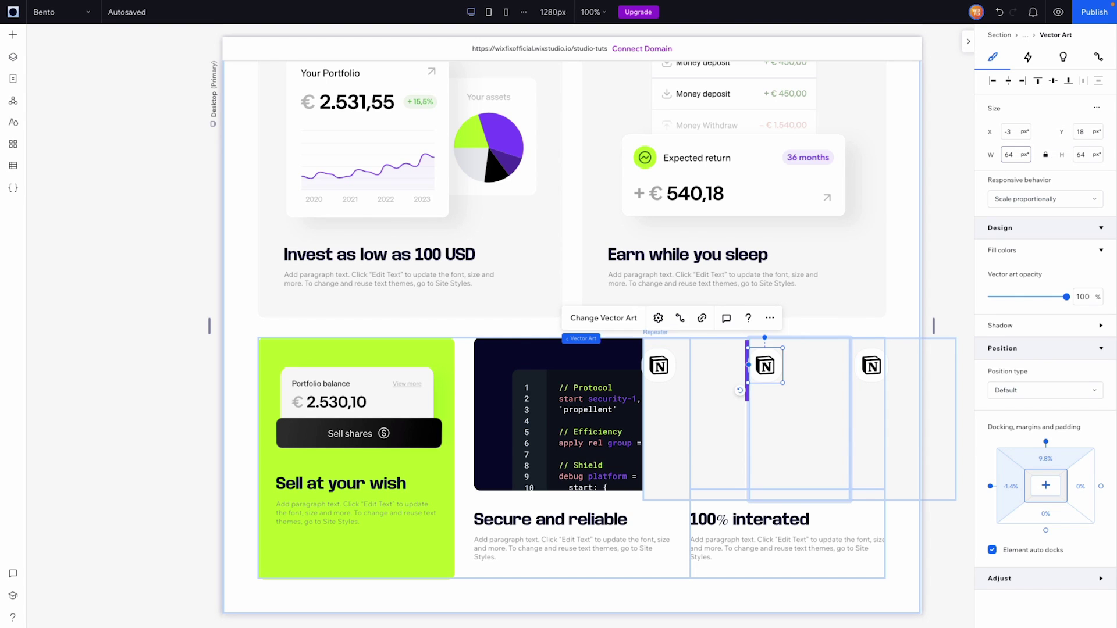
pyautogui.click(994, 83)
pyautogui.click(1039, 83)
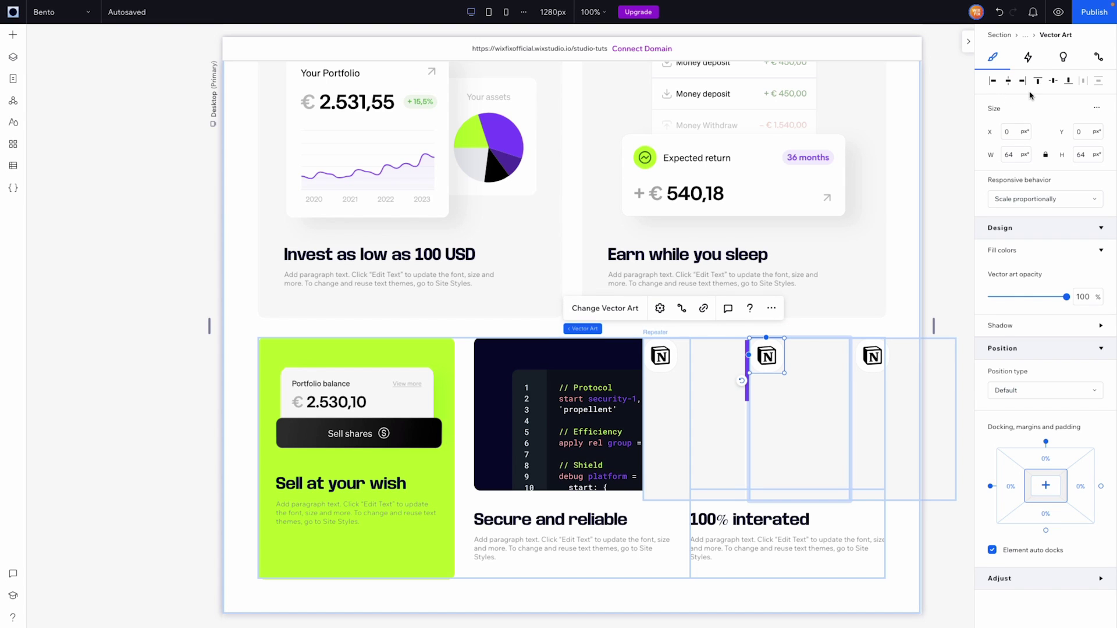
pyautogui.click(1054, 82)
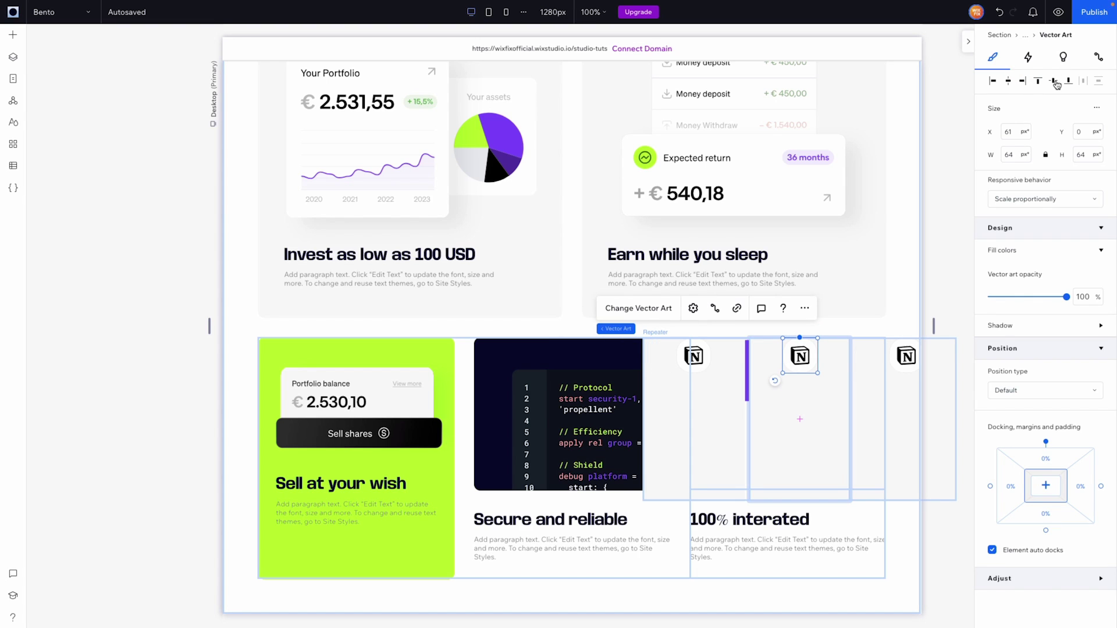
pyautogui.click(1054, 82)
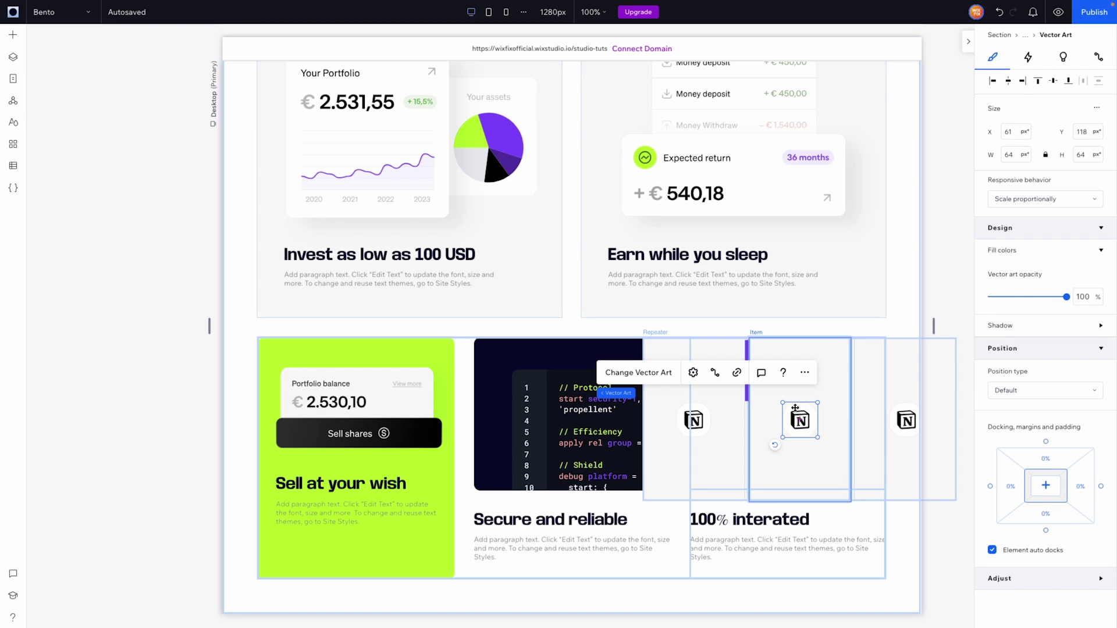
# Set the height of the repeater items to 64 px.
pyautogui.click(825, 391)
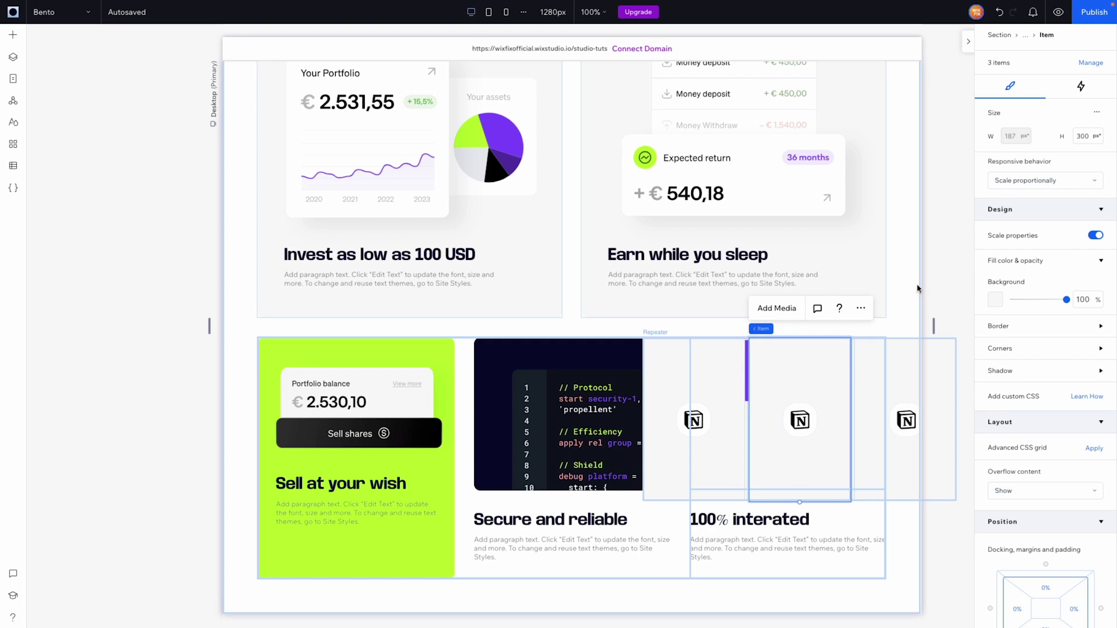
pyautogui.click(1088, 137)
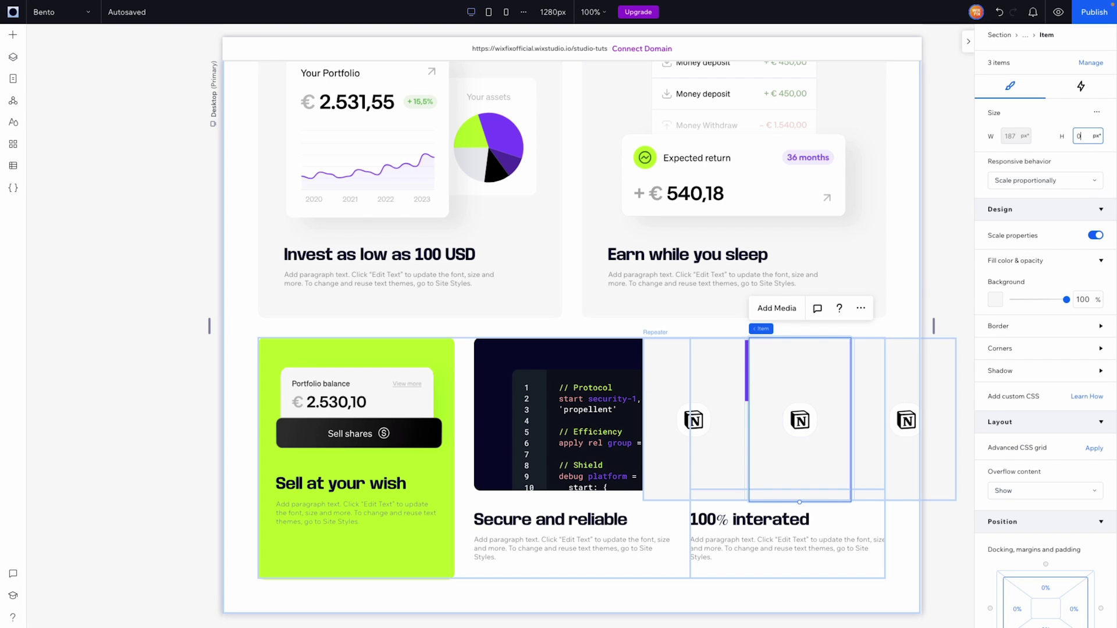
pyautogui.write('0')
pyautogui.press('Return')
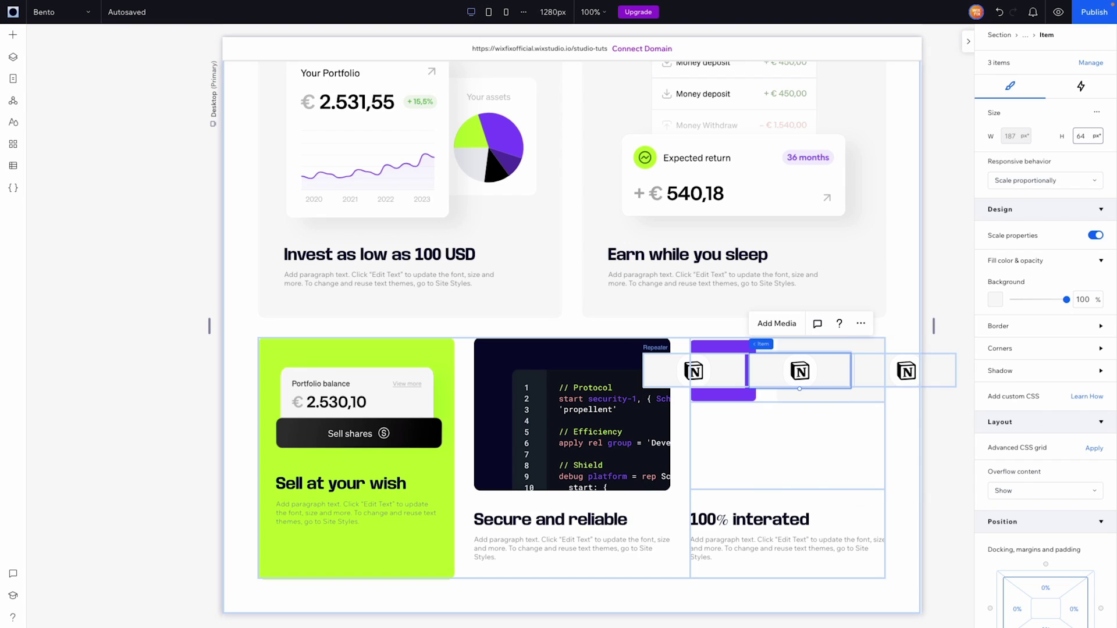
# Turn on advanced sizing for the whole repeater.
pyautogui.click(658, 369)
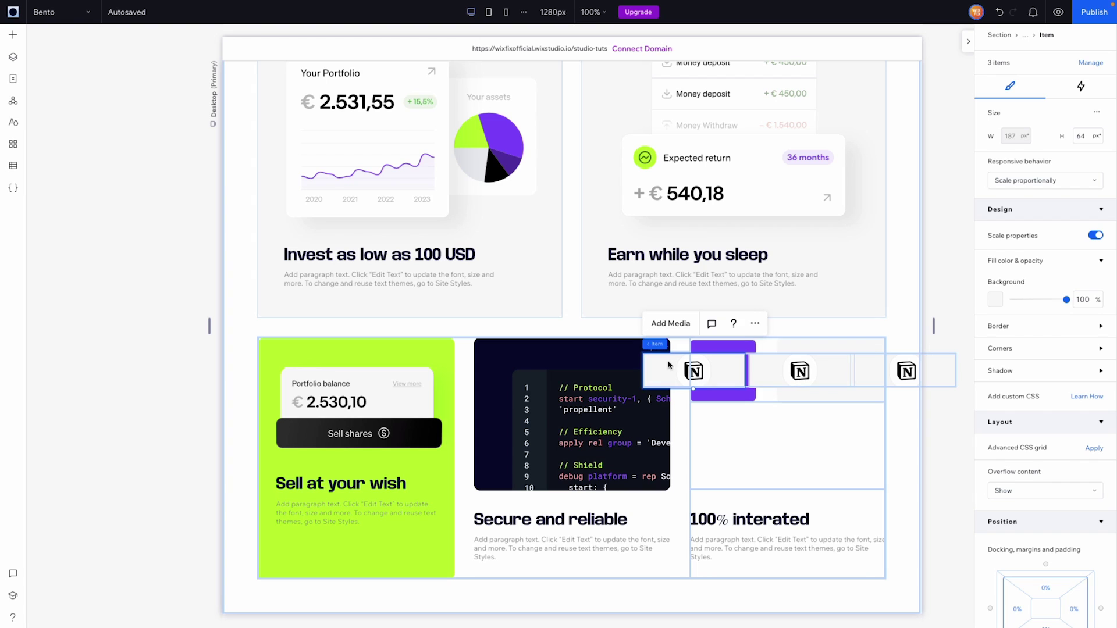
pyautogui.press('Escape')
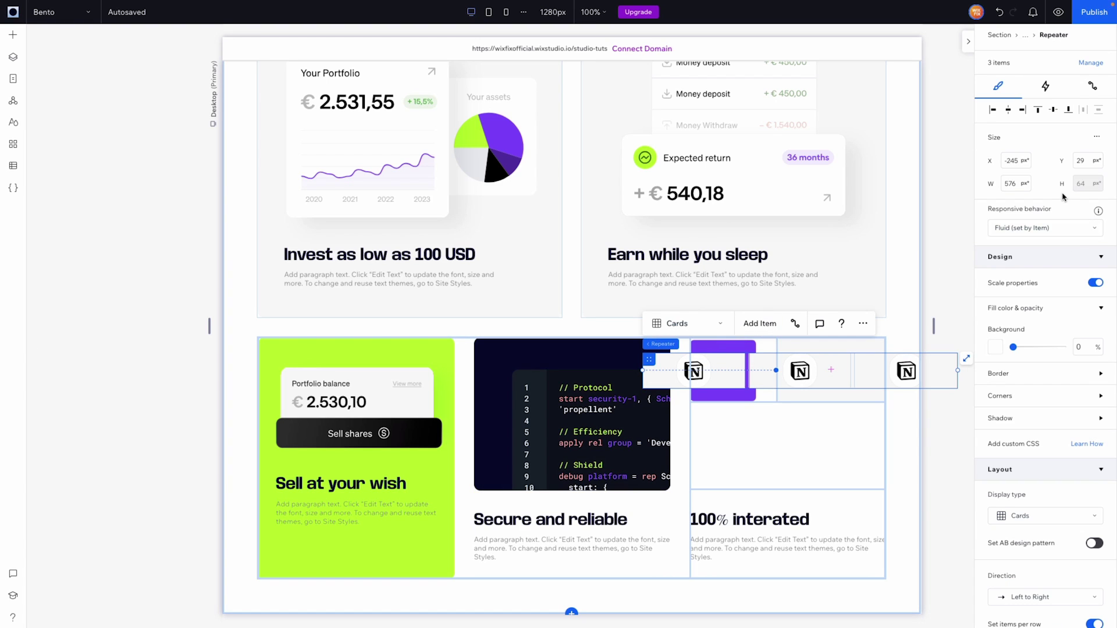
pyautogui.click(1096, 137)
pyautogui.click(1069, 145)
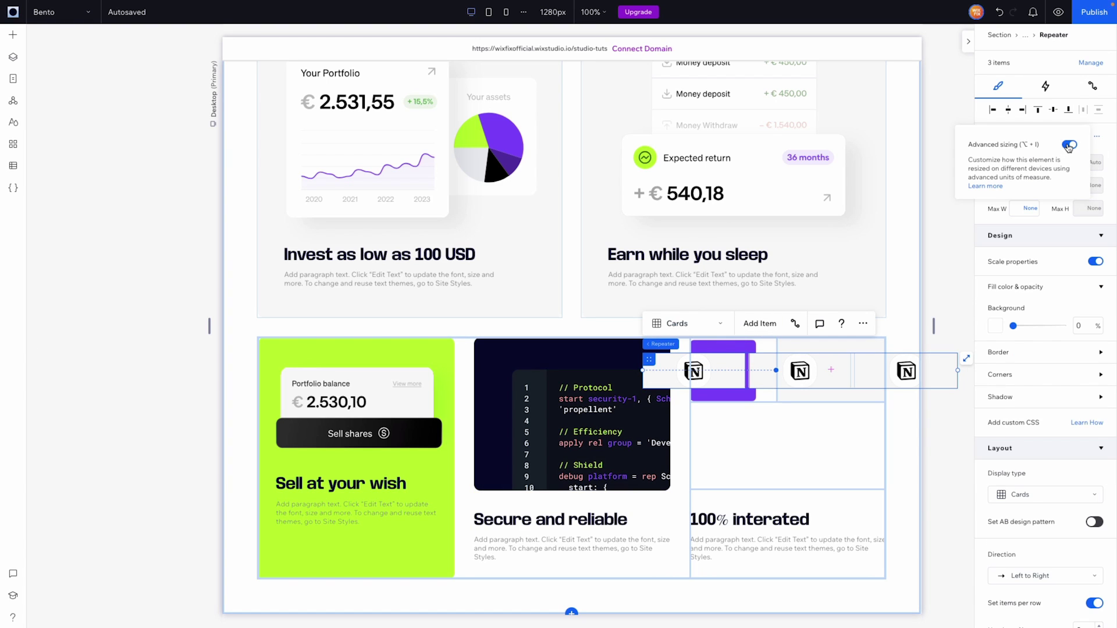
# Set the repeater's width to Max content and move the repeater into the light container beside the purple logo tile.
pyautogui.click(1104, 160)
pyautogui.click(1028, 163)
pyautogui.click(1035, 163)
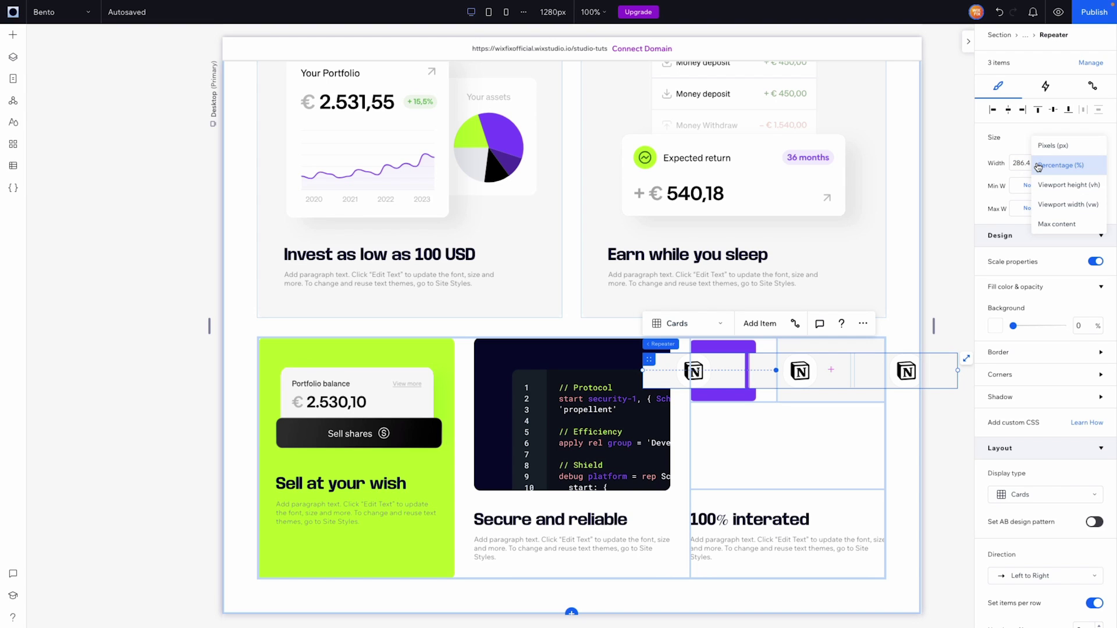
pyautogui.click(1055, 222)
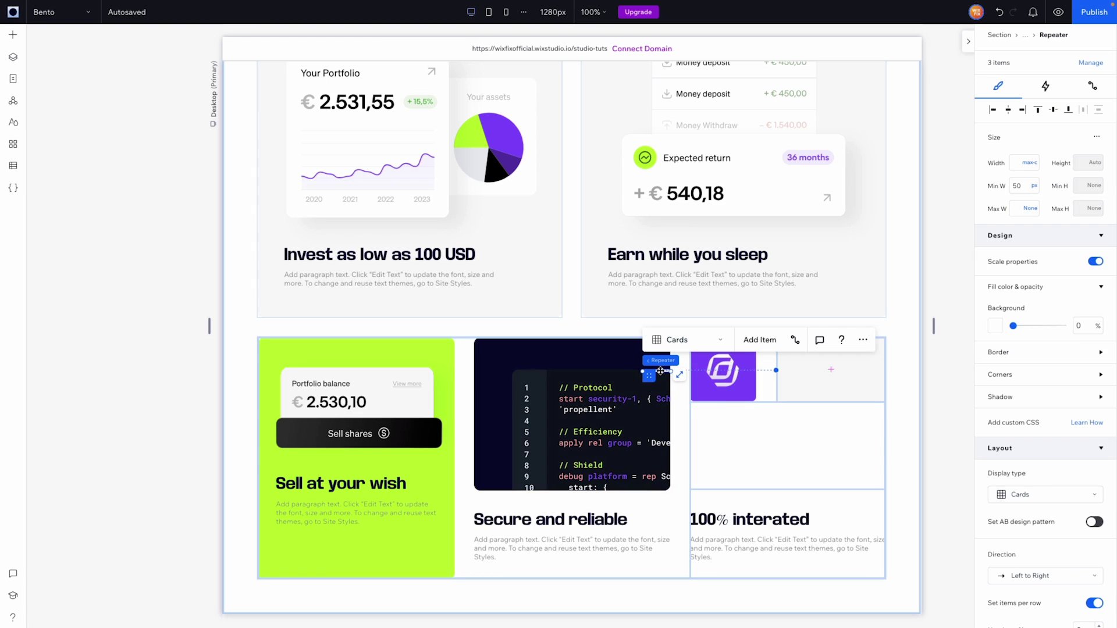
pyautogui.moveTo(650, 376); pyautogui.dragTo(797, 370)
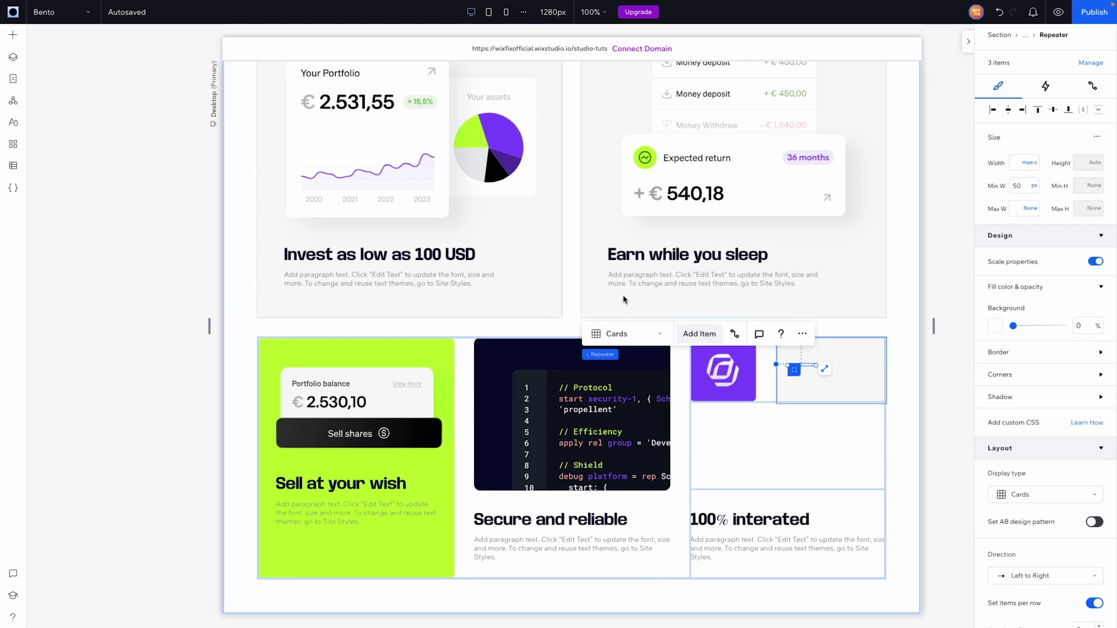
# Size the Notion logo in the first repeater item to 64 by 64 px with Fixed responsive behavior.
pyautogui.click(12, 60)
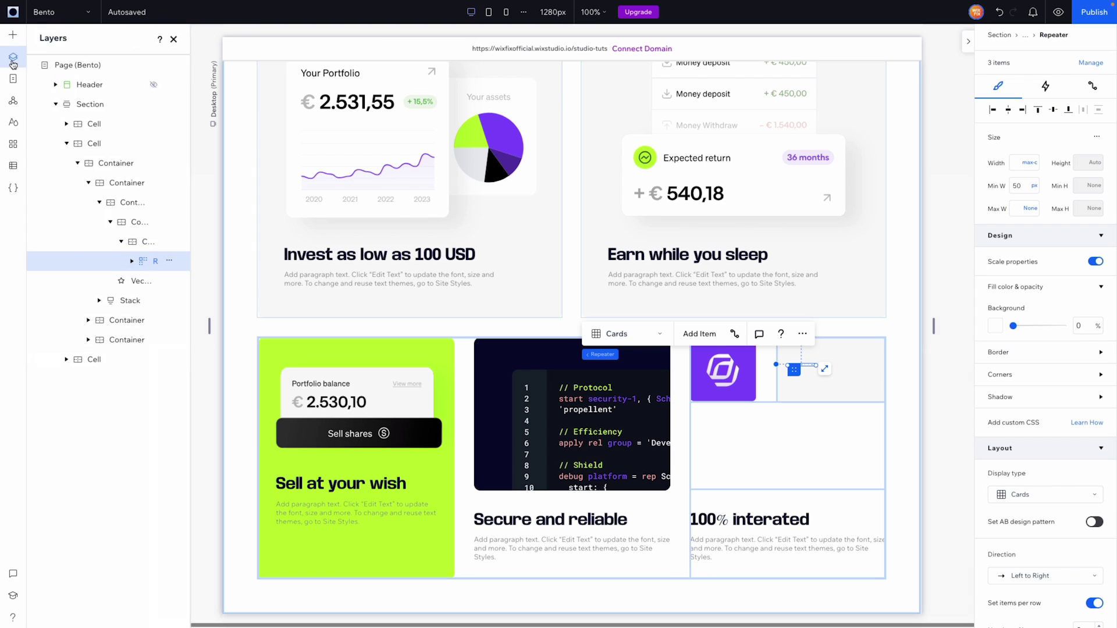
pyautogui.click(132, 262)
pyautogui.click(143, 281)
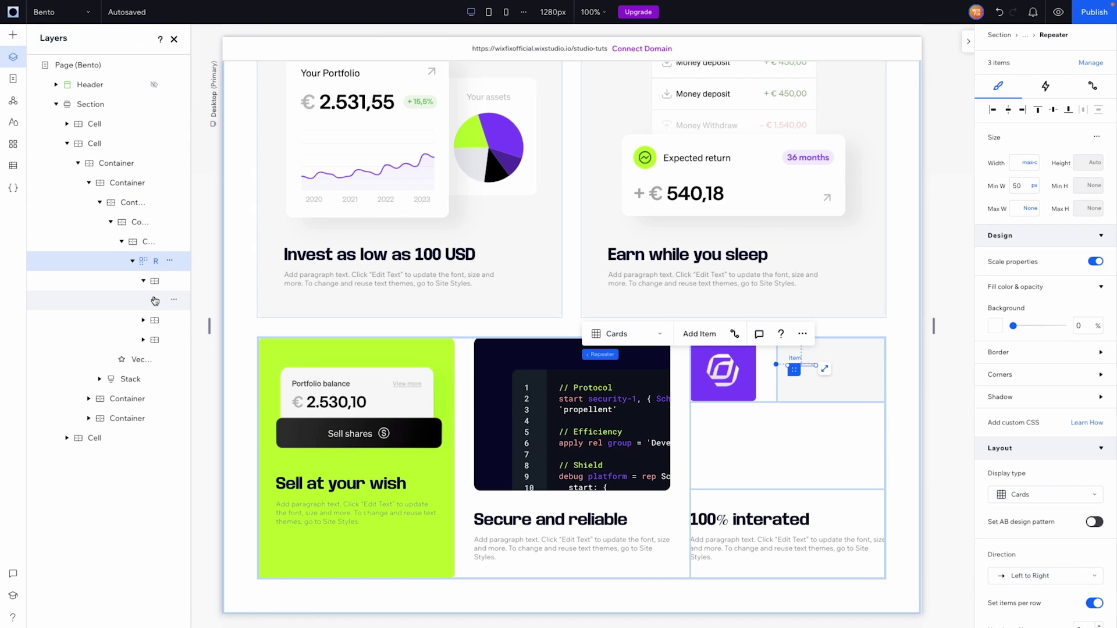
pyautogui.click(154, 299)
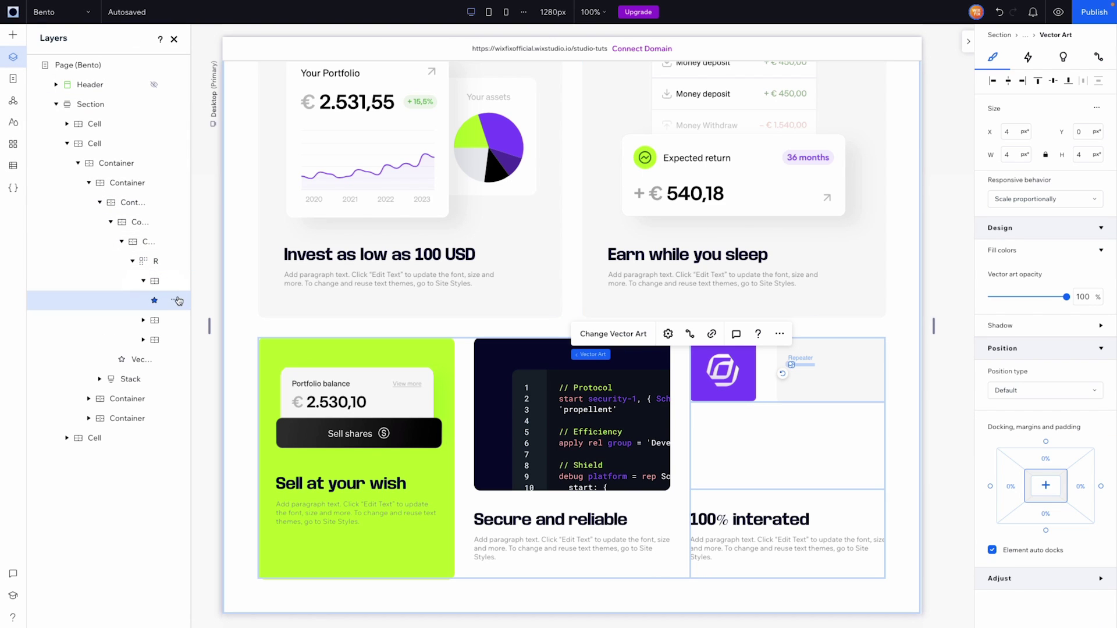
pyautogui.click(1014, 156)
pyautogui.press('Tab')
pyautogui.press('Tab')
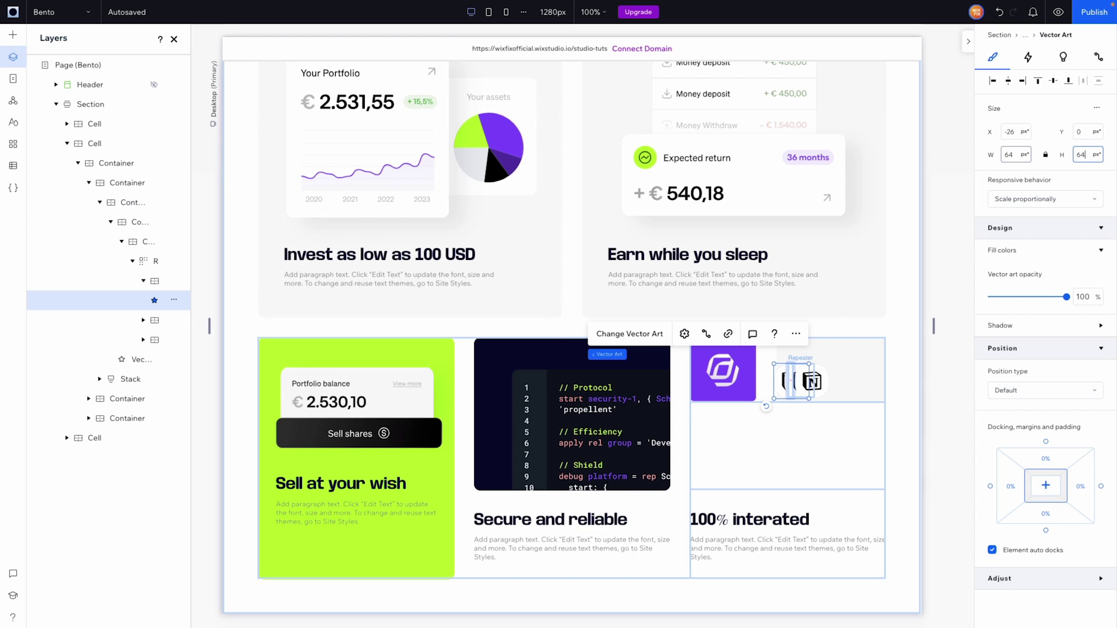
pyautogui.click(1013, 201)
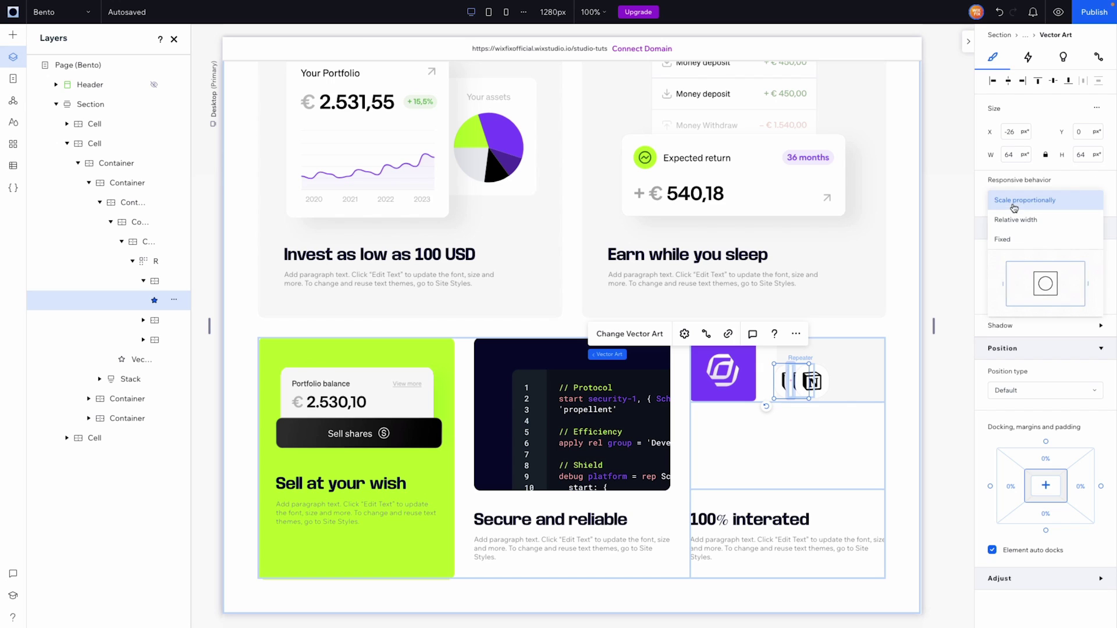
pyautogui.click(1006, 239)
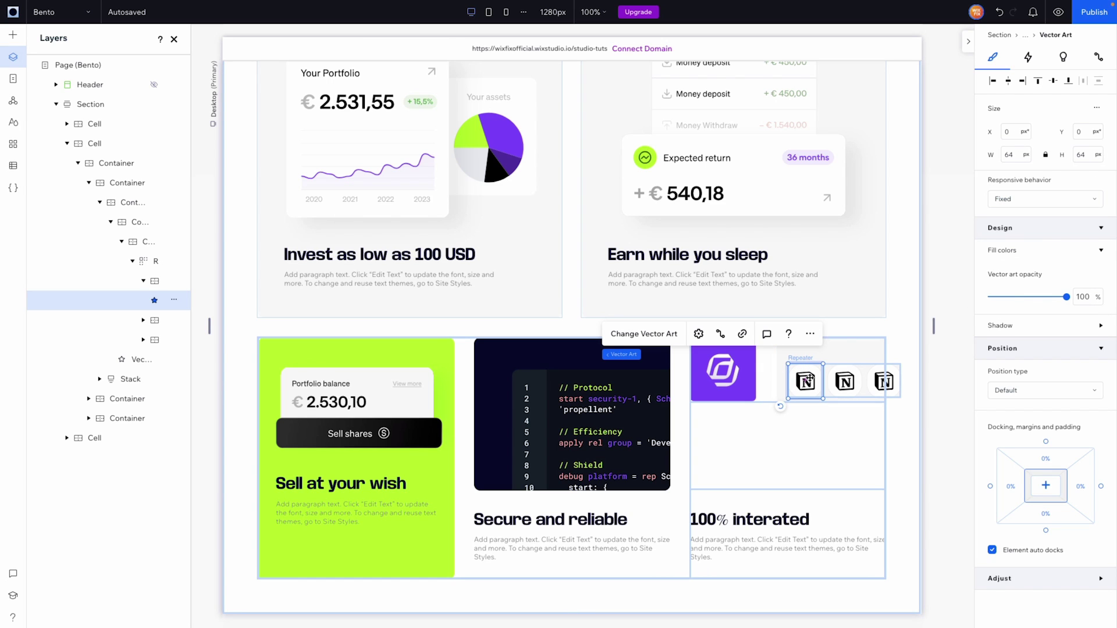
# Enlarge the Notion logo in the repeater item to a width of 72 px.
pyautogui.scroll(1, 808, 378)
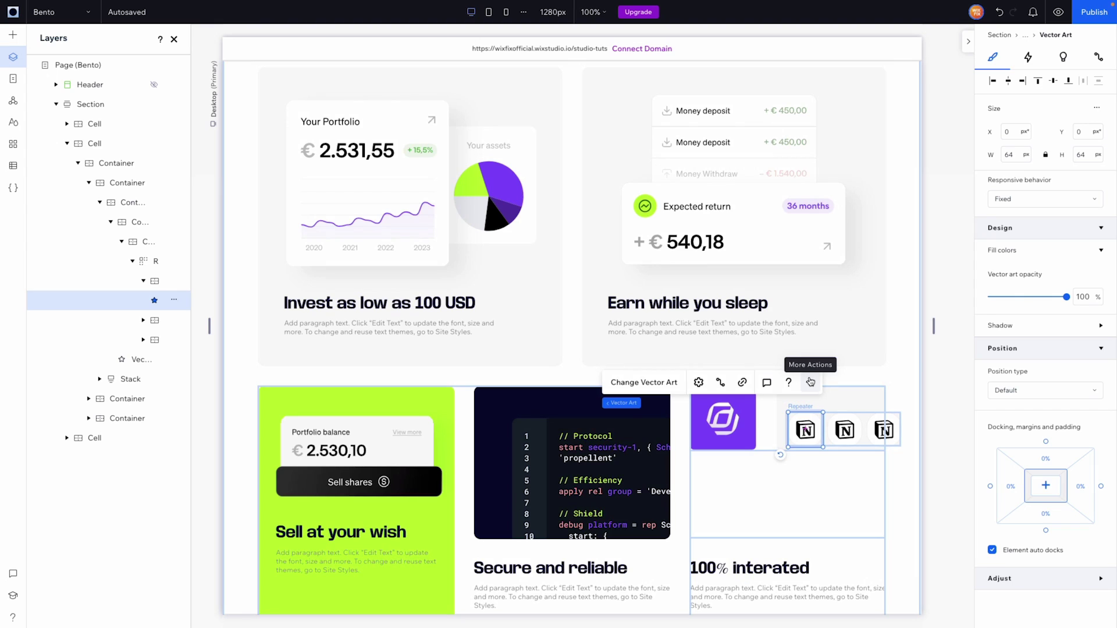
pyautogui.click(1015, 156)
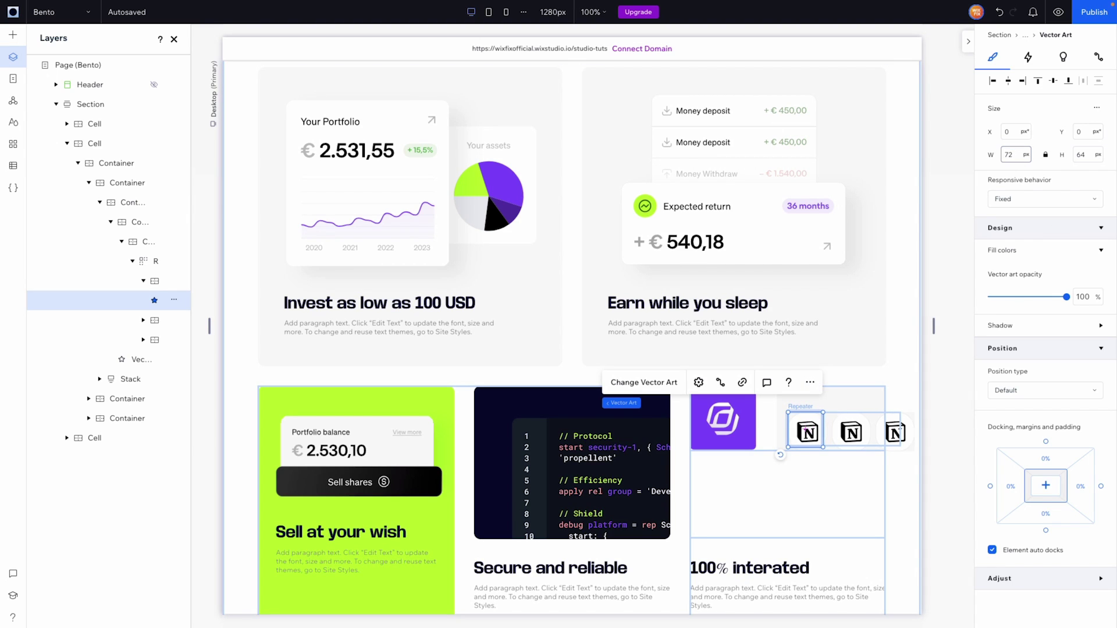
pyautogui.press('Return')
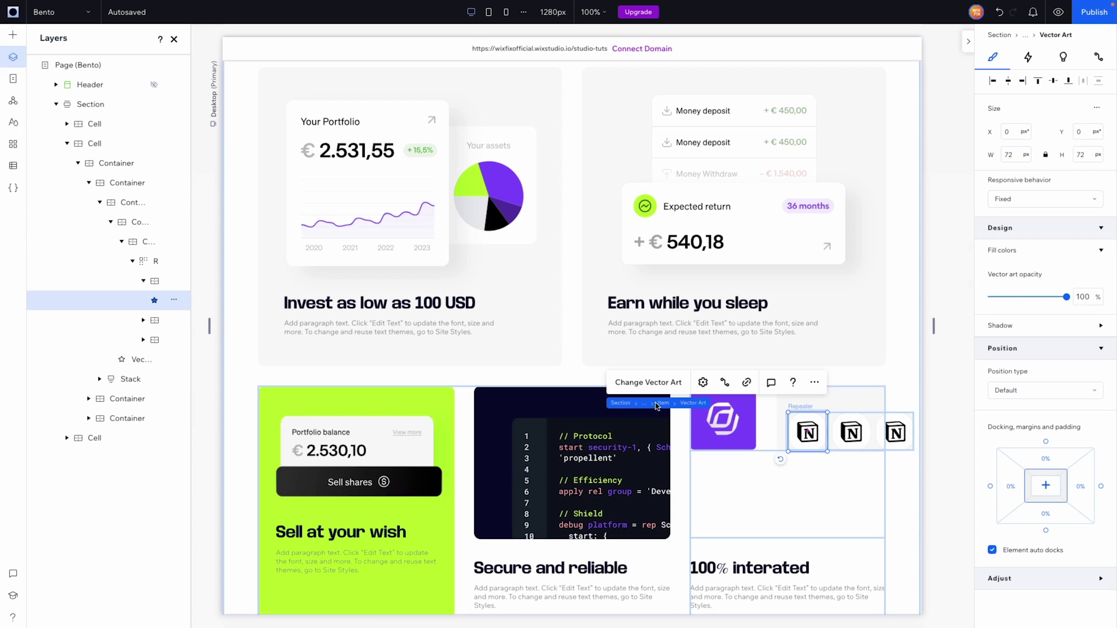
# Move the whole repeater up so it sits vertically centered in its container beside the purple logo tile.
pyautogui.click(663, 403)
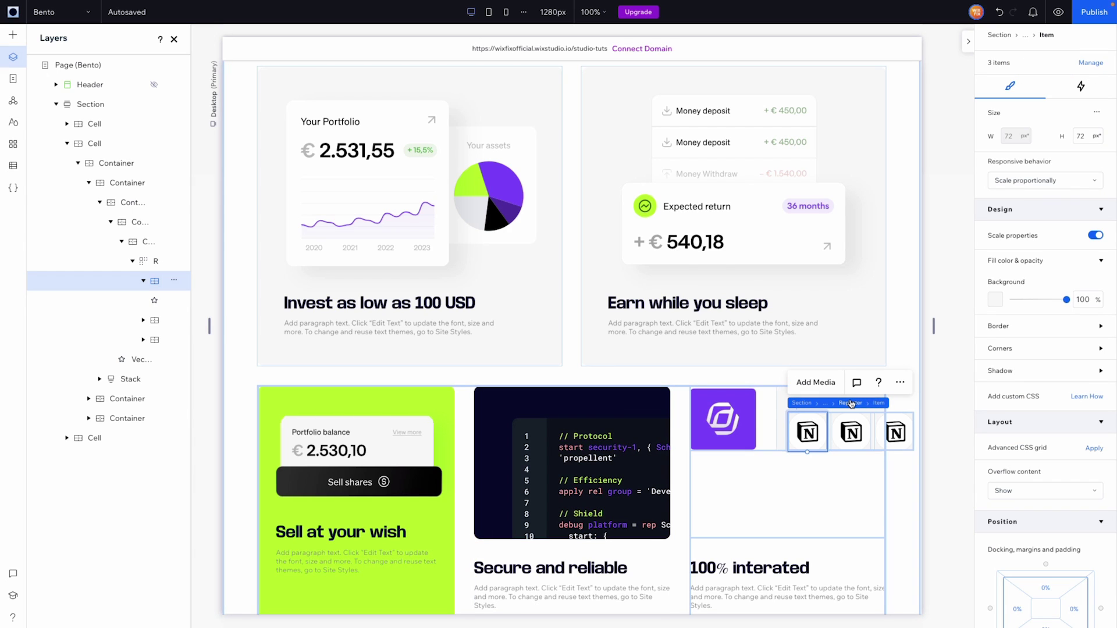
pyautogui.click(851, 404)
pyautogui.moveTo(793, 420); pyautogui.dragTo(787, 402)
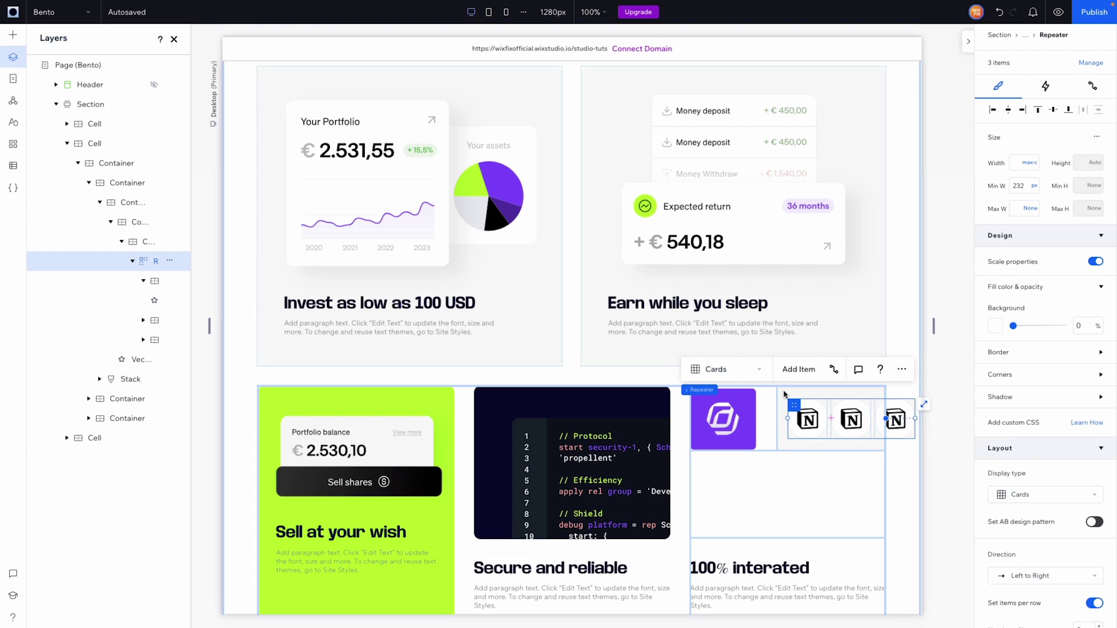
# Set the overflow content of the container around the repeater to Hide.
pyautogui.click(782, 394)
pyautogui.moveTo(1089, 418)
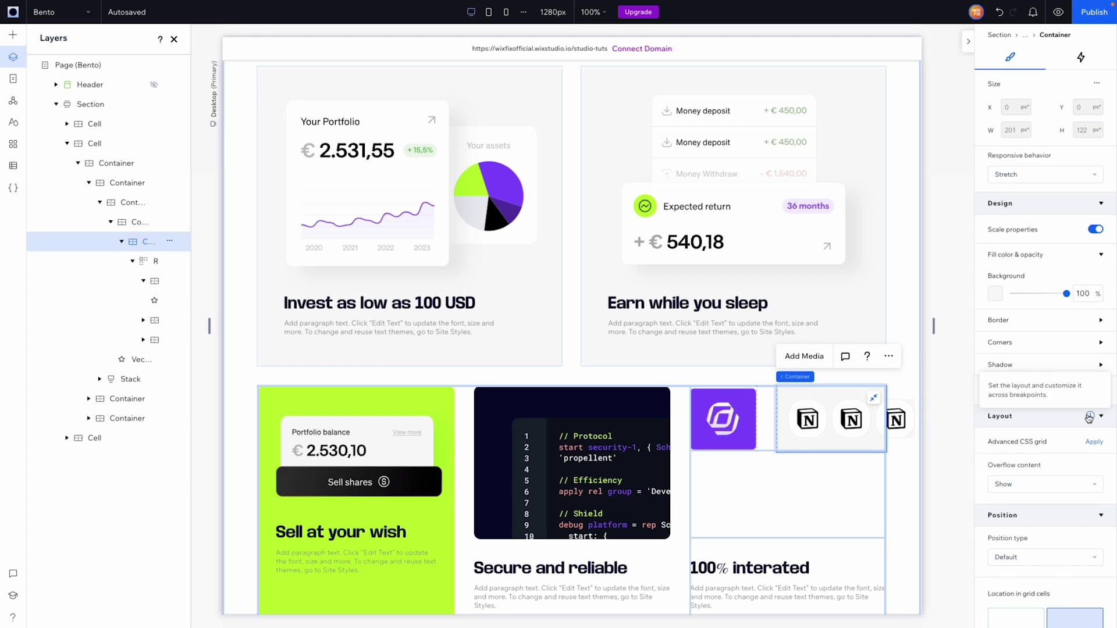
pyautogui.scroll(-5, 1047, 367)
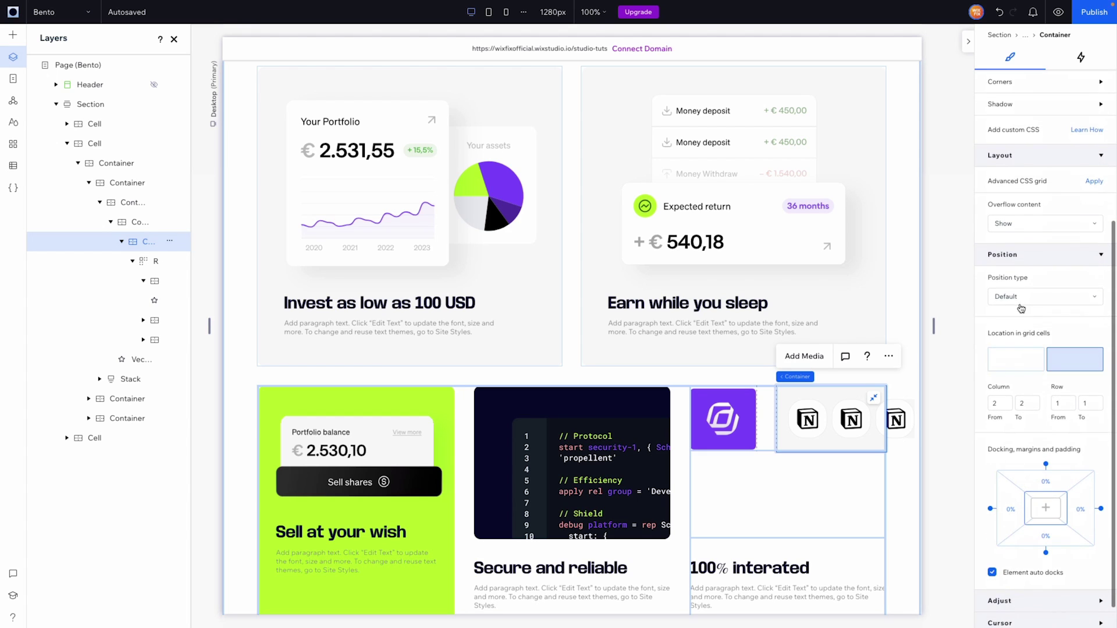
pyautogui.click(1024, 224)
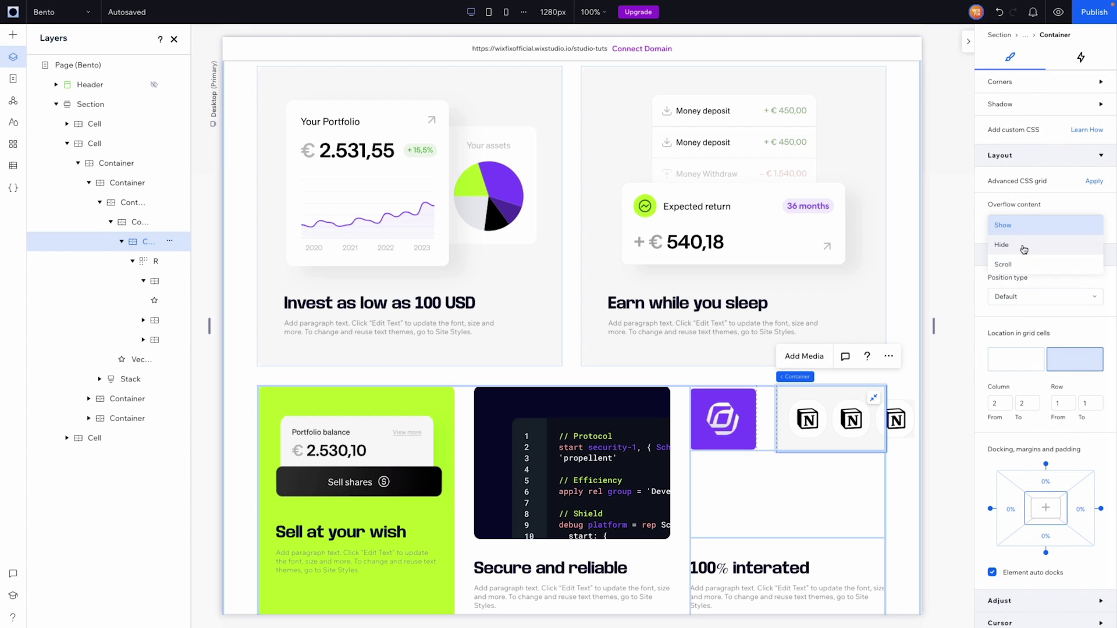
pyautogui.click(1024, 249)
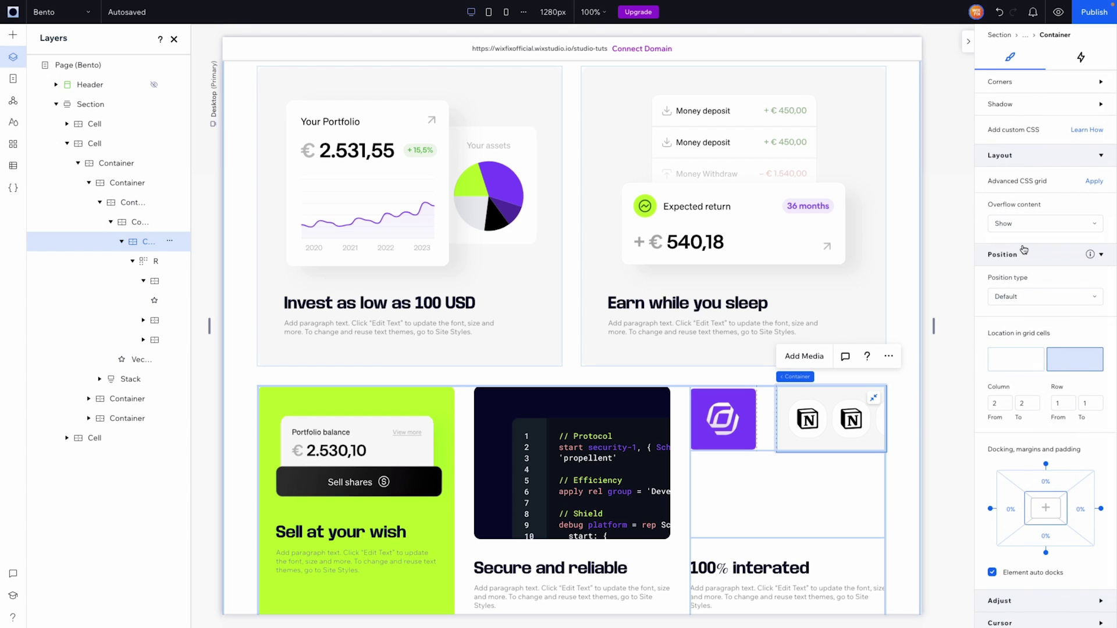
# Replace the first repeater item's Notion logo with the Mailchimp logo from the Bento folder in the site files.
pyautogui.click(801, 417)
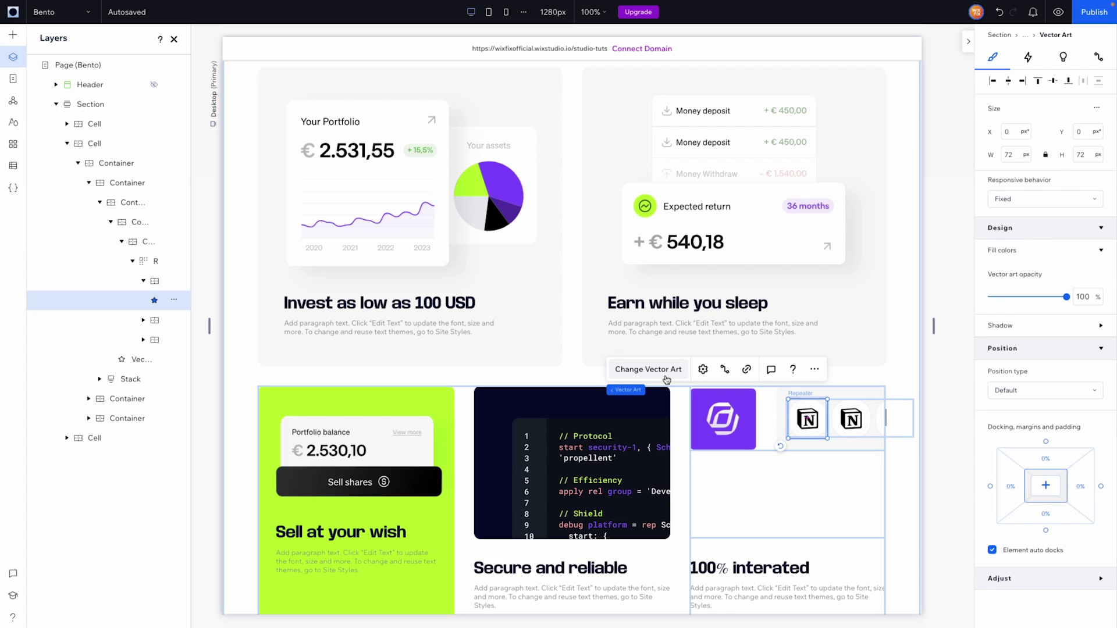
pyautogui.click(648, 369)
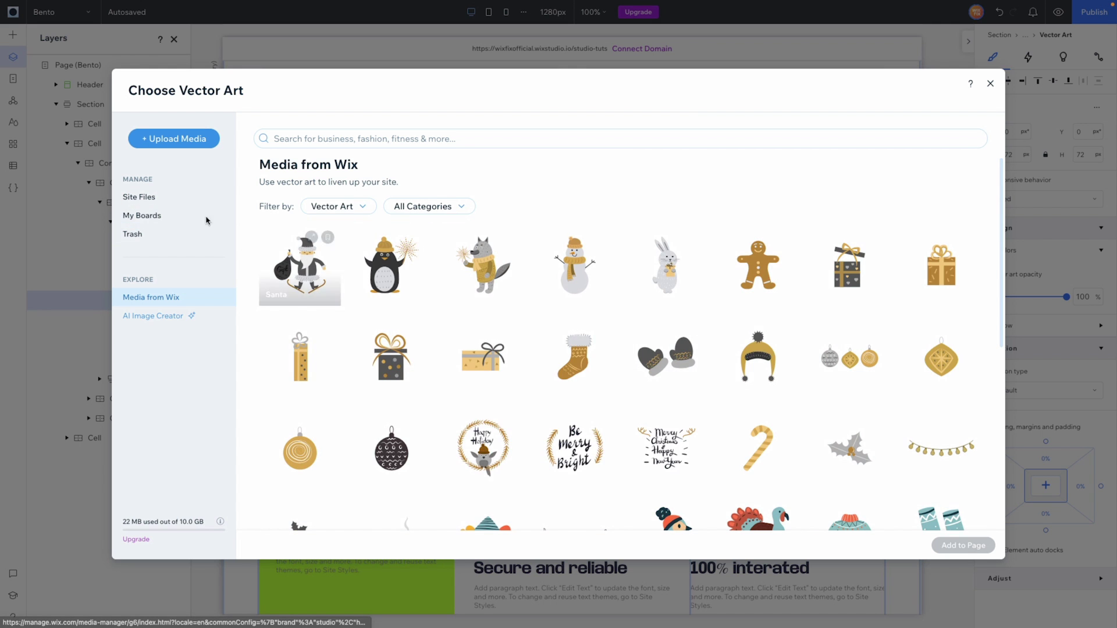
pyautogui.click(149, 197)
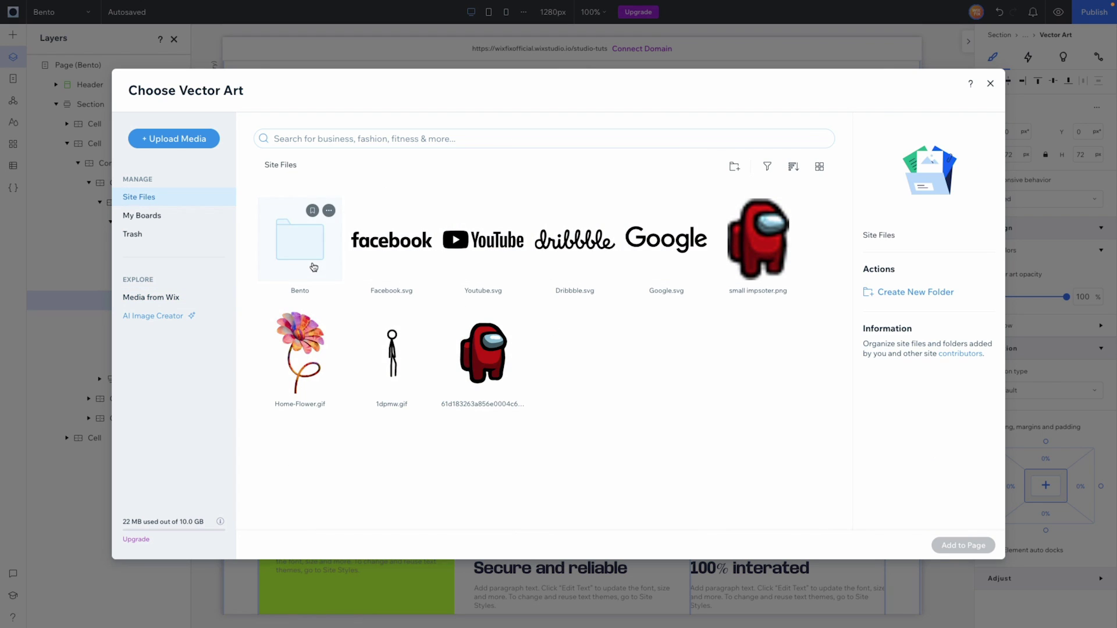
pyautogui.doubleClick(312, 265)
pyautogui.doubleClick(487, 351)
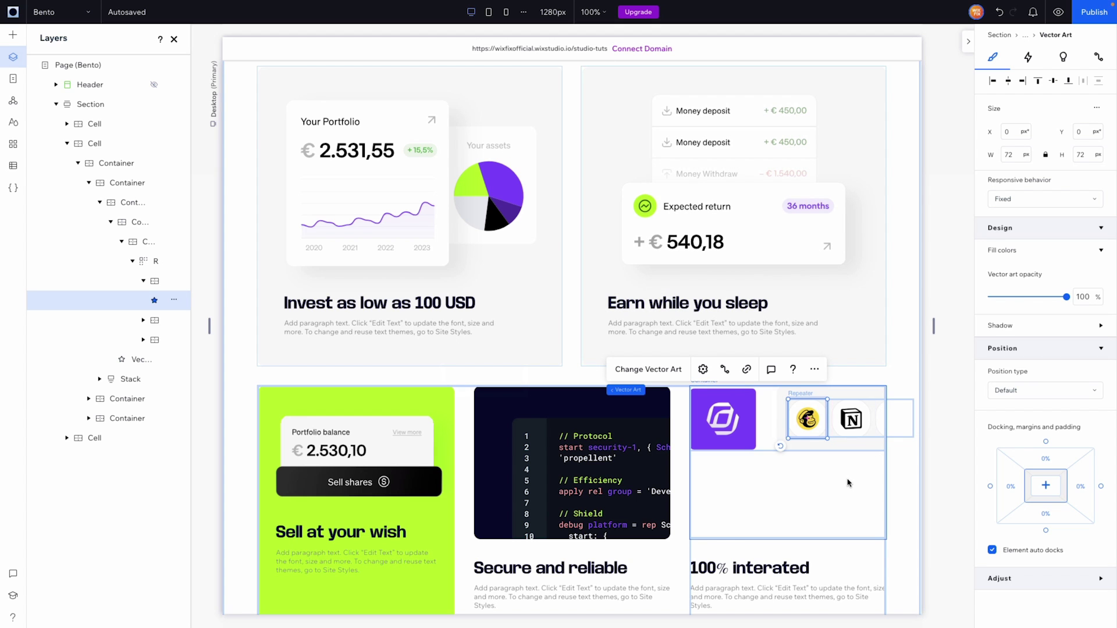
# Place gradient.png from the site files inside the logo container and stretch it to fill the container.
pyautogui.click(835, 447)
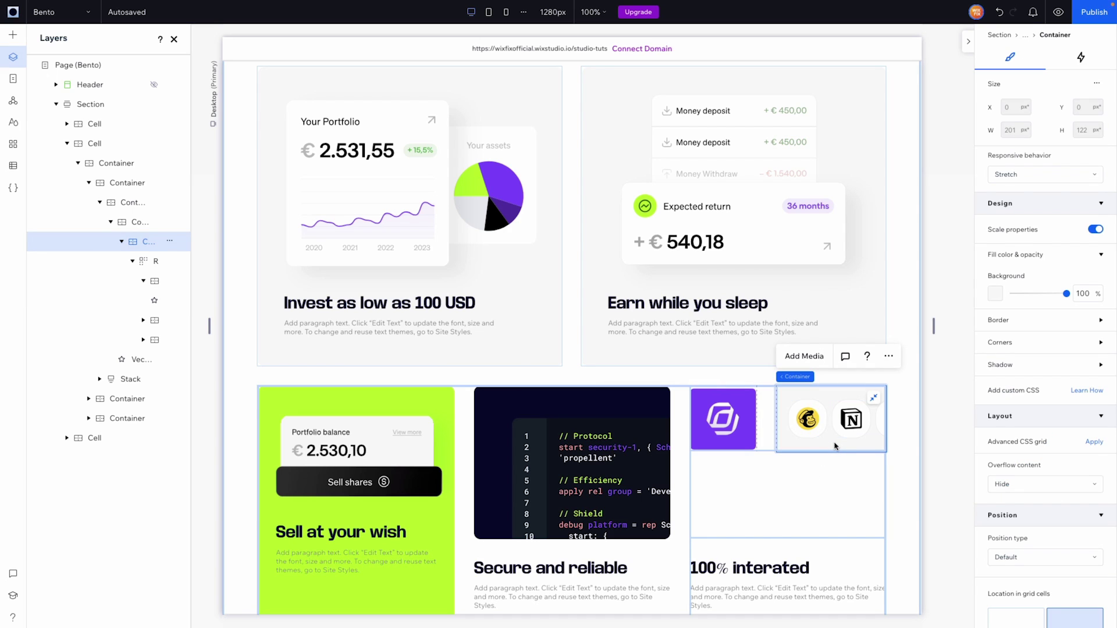
pyautogui.click(14, 39)
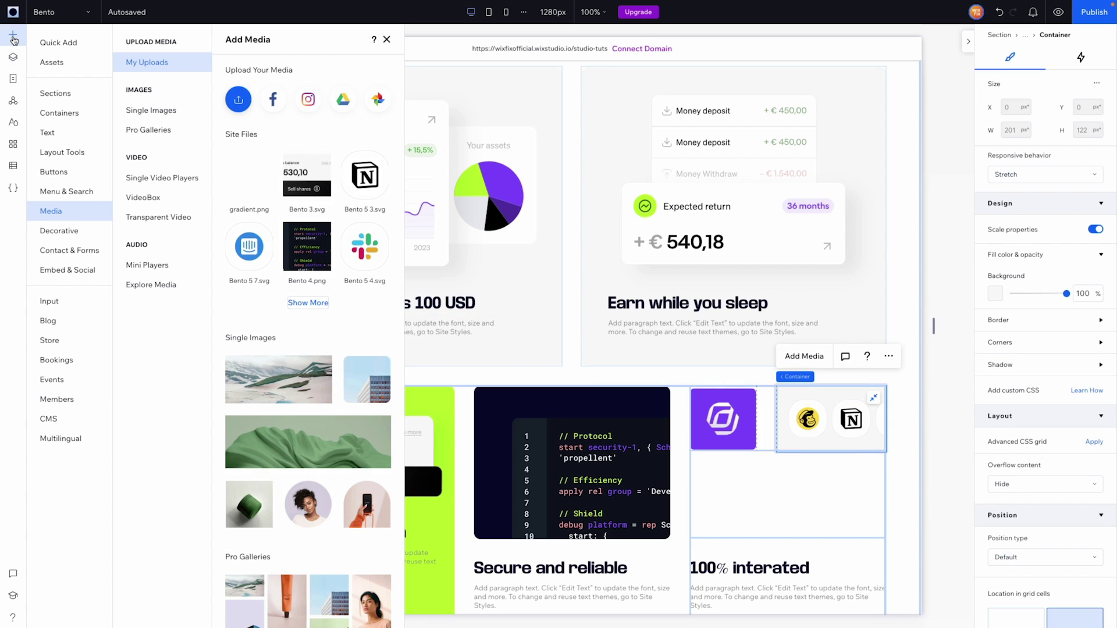
pyautogui.moveTo(255, 191); pyautogui.dragTo(836, 440)
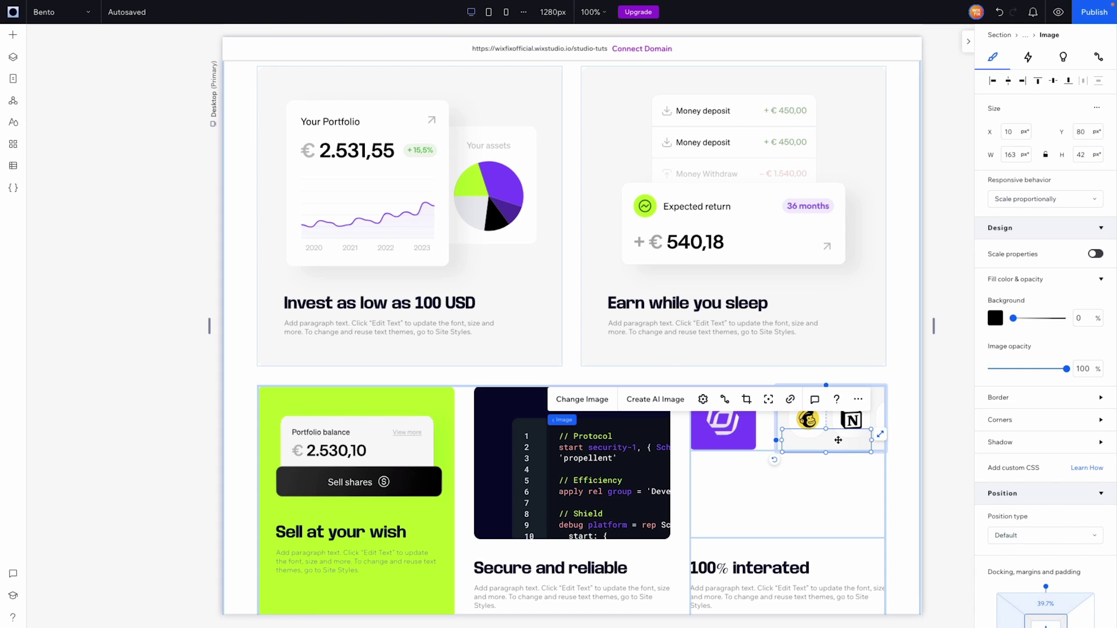
pyautogui.click(879, 436)
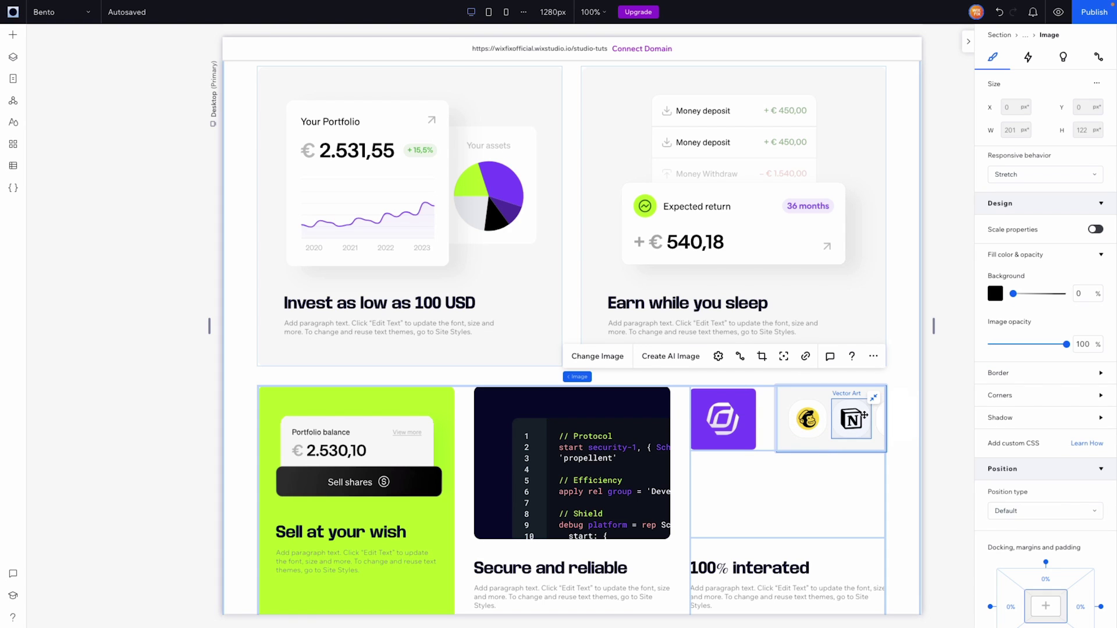
# Move the gradient image above the repeater in the layer order and set its focal point at the image's right edge.
pyautogui.click(12, 58)
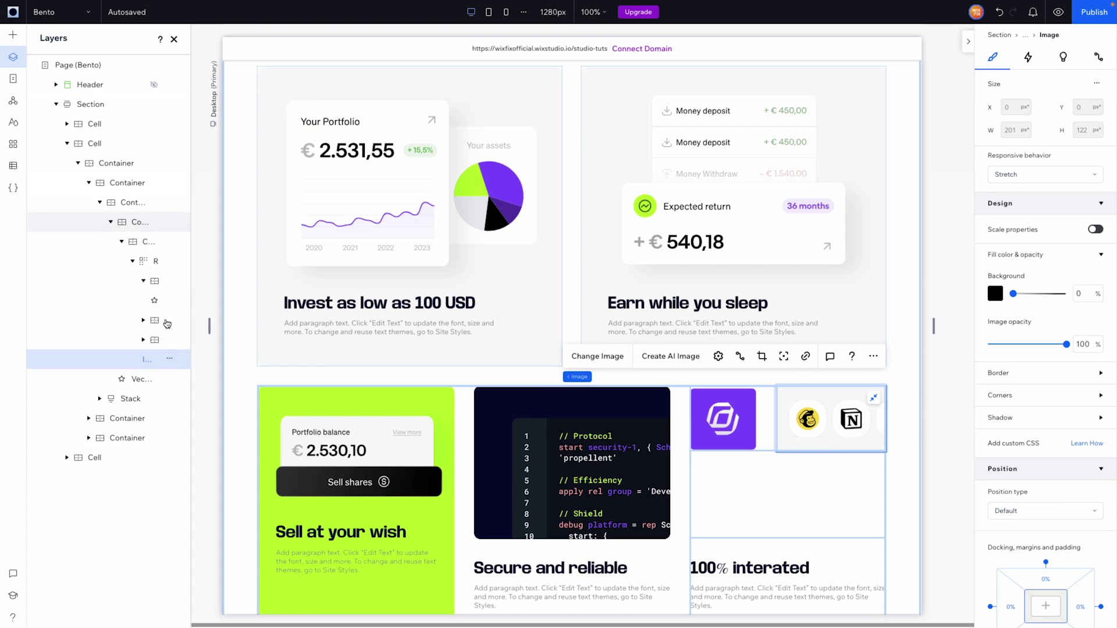
pyautogui.moveTo(145, 363); pyautogui.dragTo(146, 260)
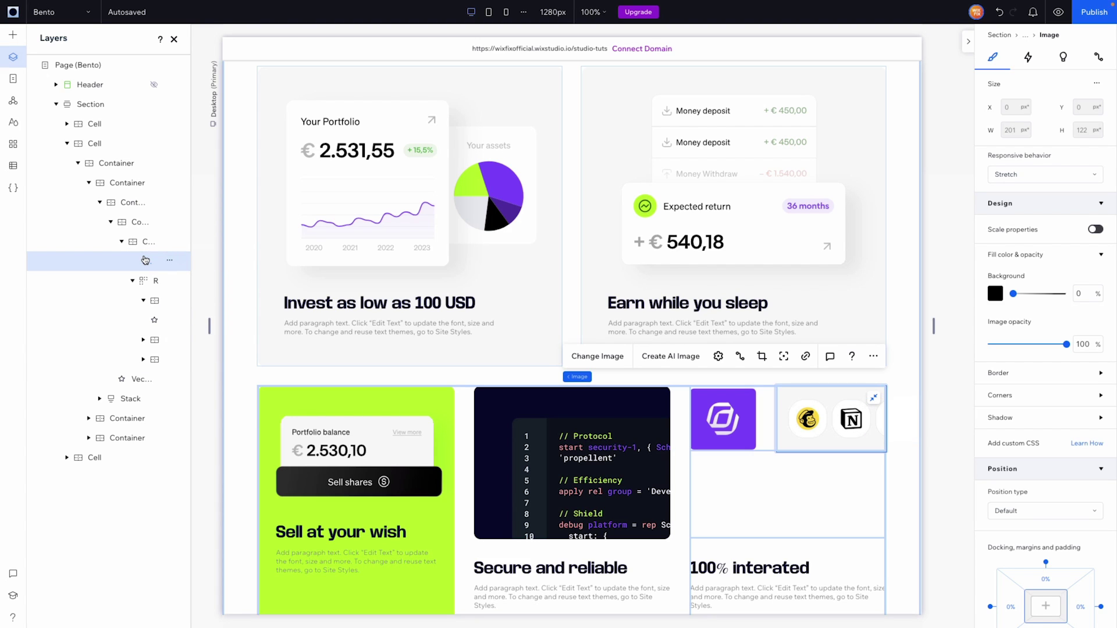
pyautogui.click(795, 356)
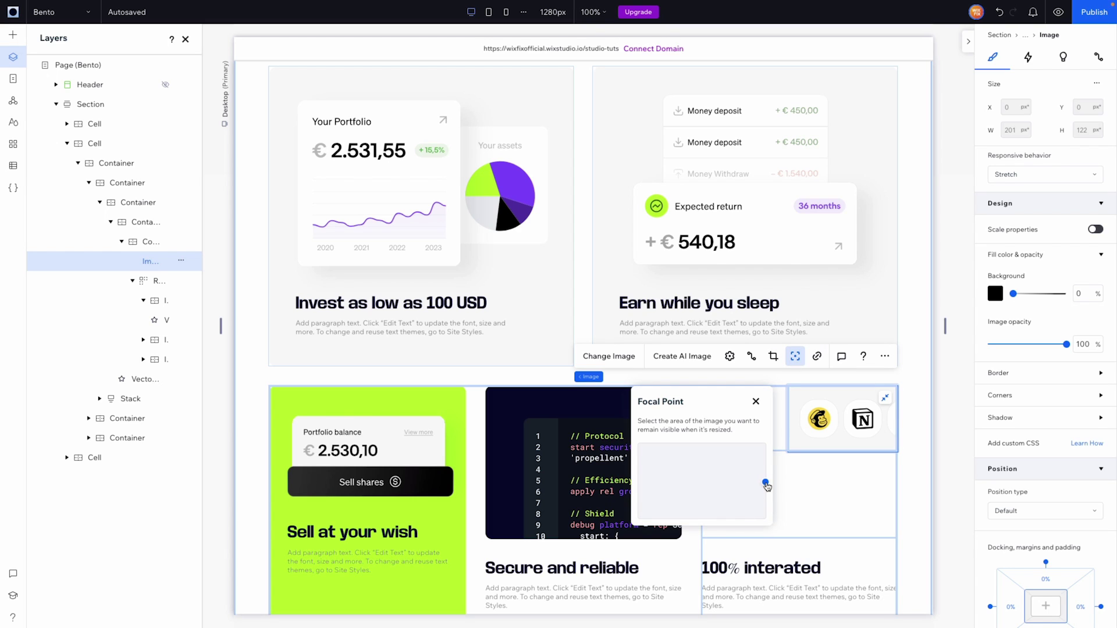
pyautogui.click(914, 495)
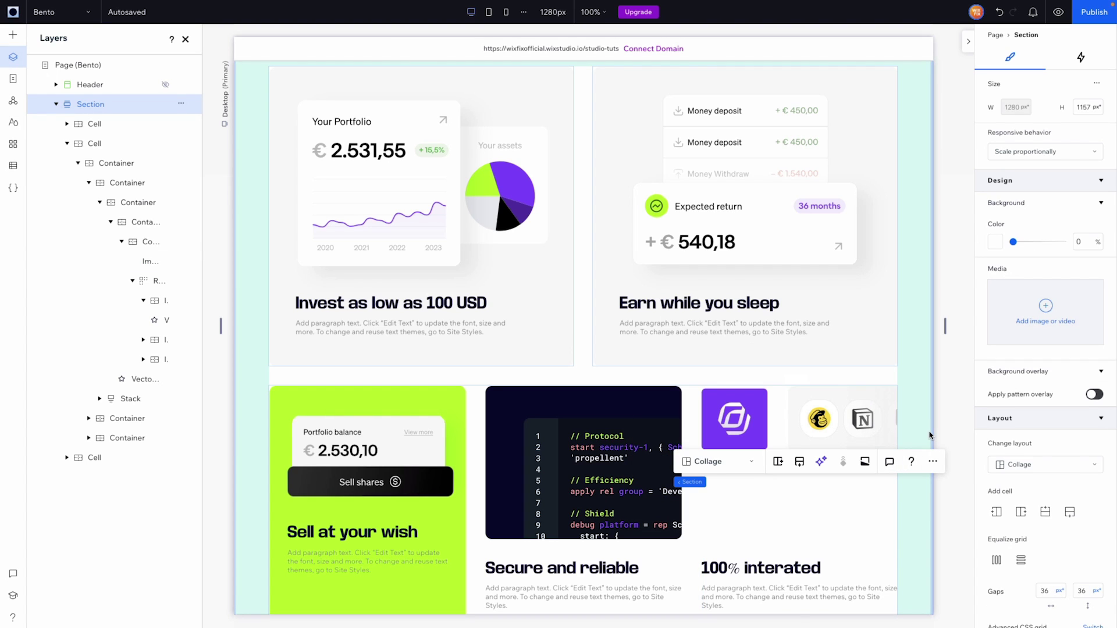
# Copy the logo container with its gradient and repeater, and paste the copy into the parent 1x2 grid container.
pyautogui.scroll(-1, 923, 413)
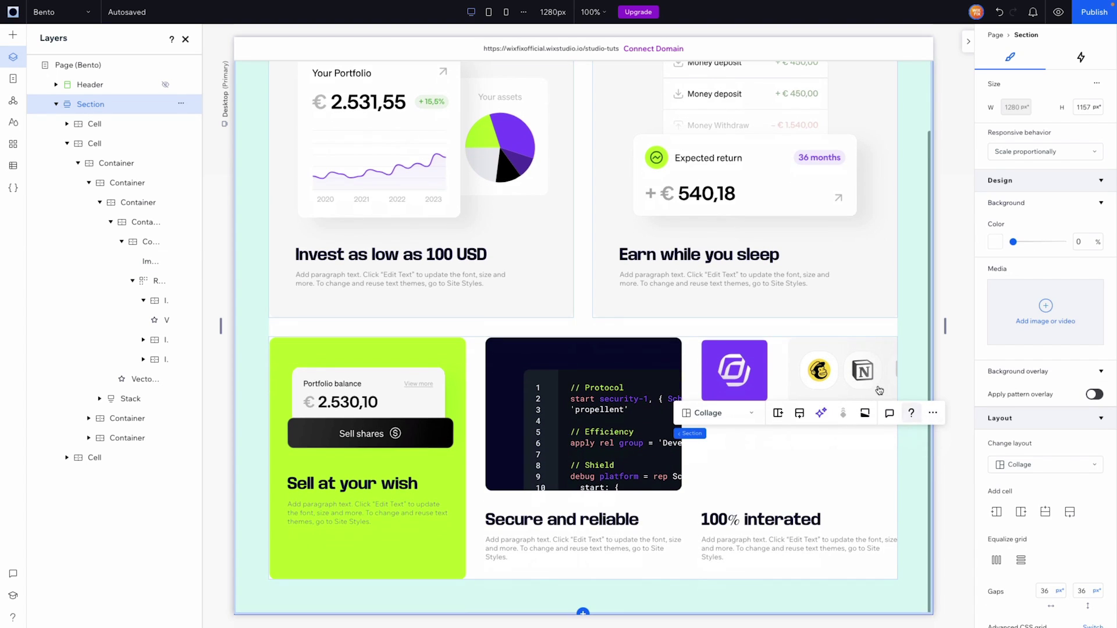
pyautogui.click(801, 343)
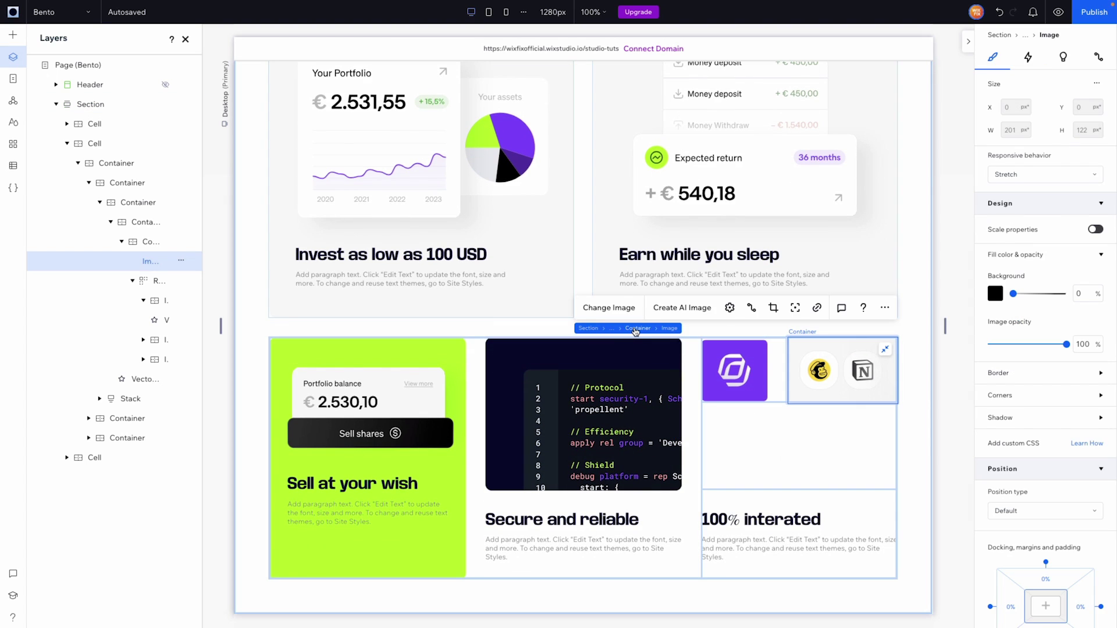
pyautogui.click(635, 329)
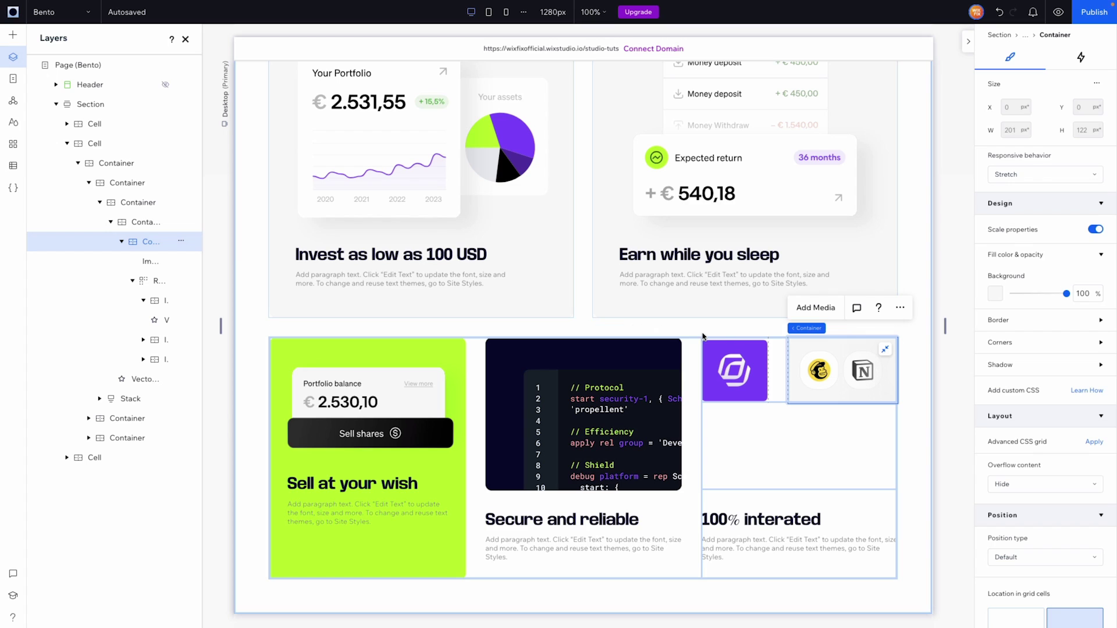
pyautogui.click(747, 446)
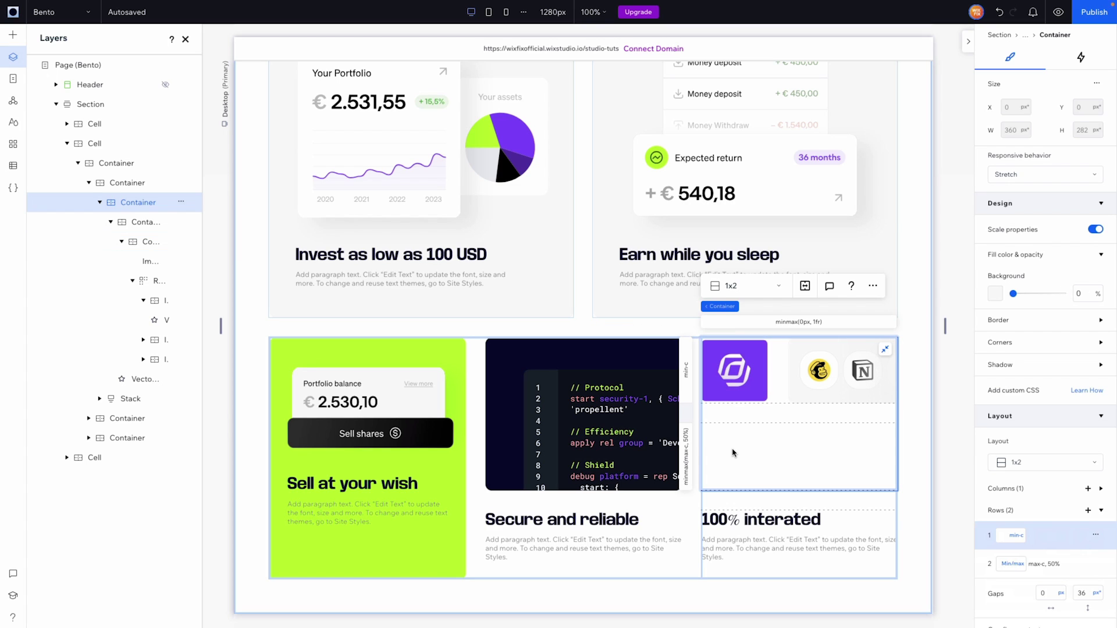
pyautogui.press('Escape')
pyautogui.click(779, 406)
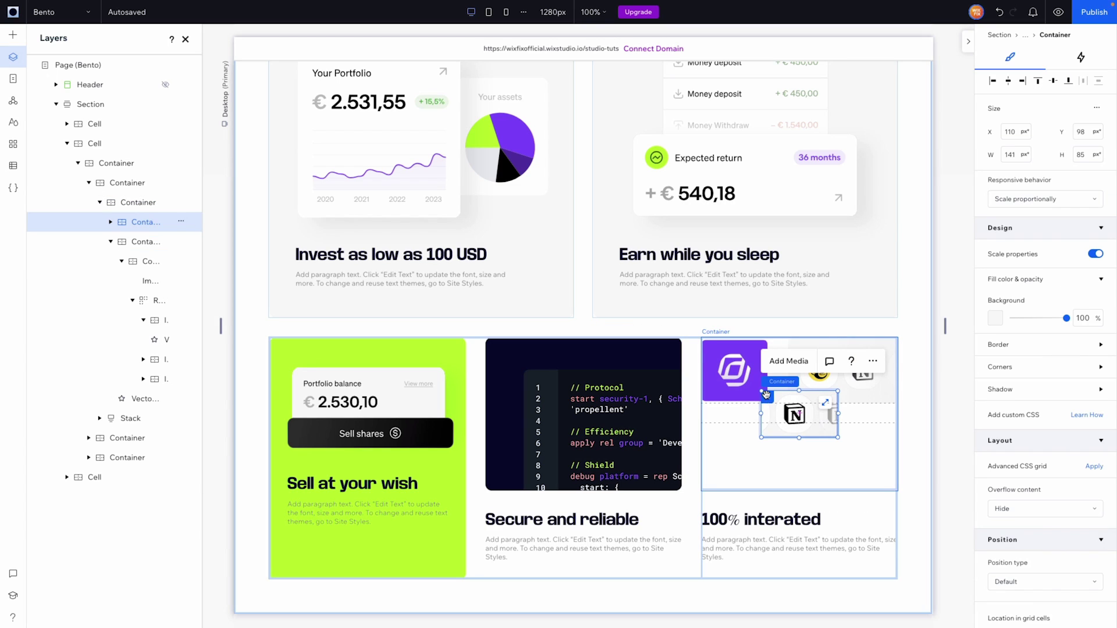
# Move the pasted logo container into the parent grid's lower cell and stretch it to fill that cell.
pyautogui.moveTo(768, 400); pyautogui.dragTo(818, 439)
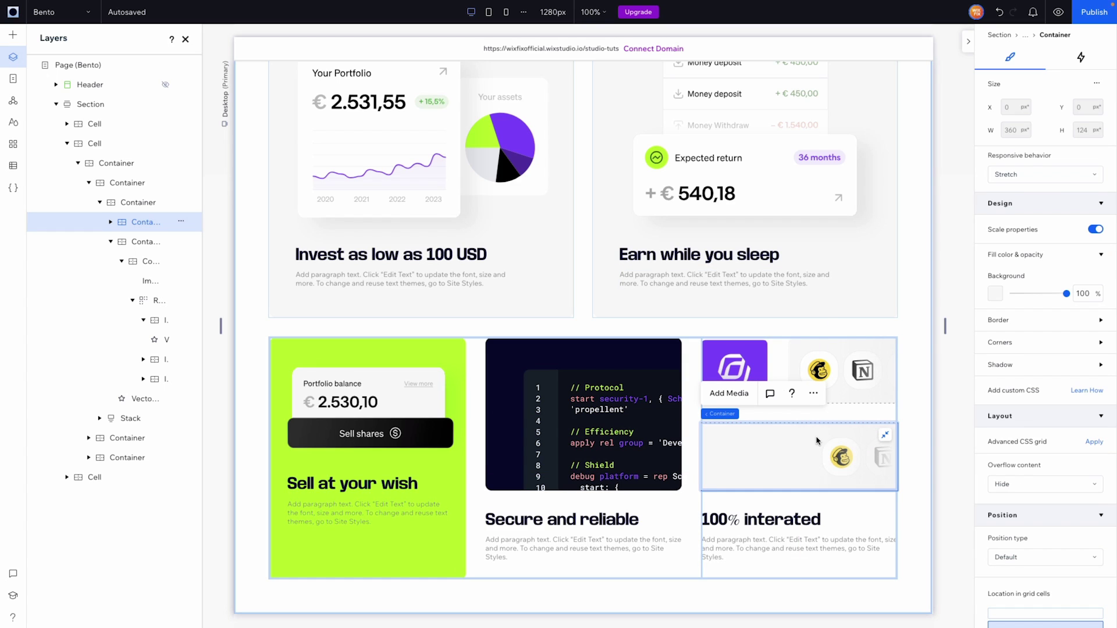
pyautogui.click(835, 462)
# Hide the gradient images over both logo rows and move the lower repeater to its container's left side.
pyautogui.click(182, 242)
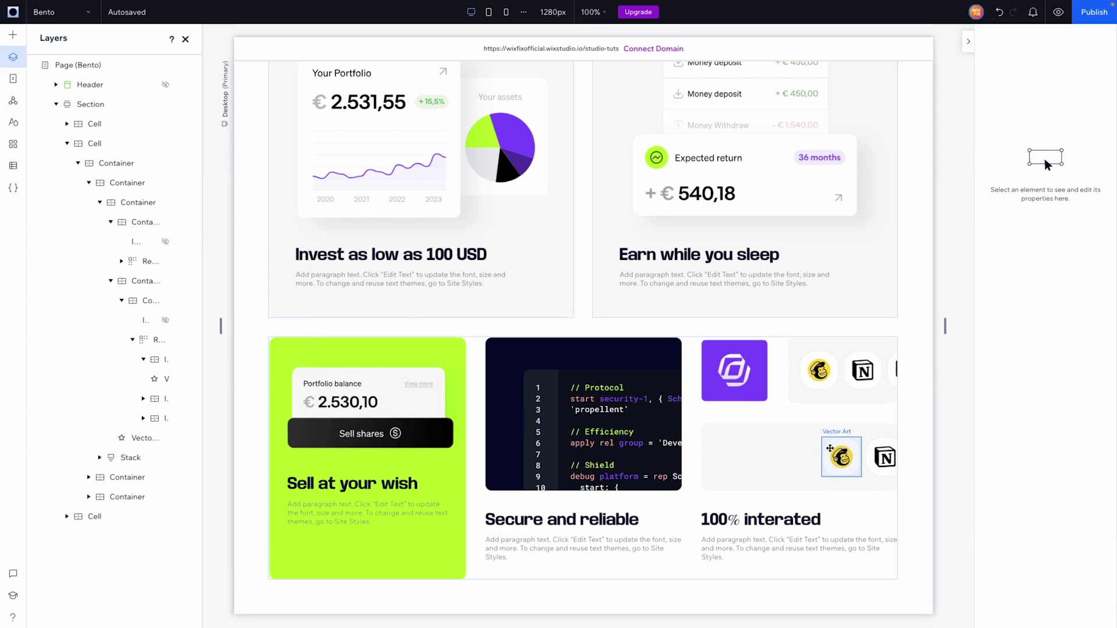
pyautogui.click(863, 446)
pyautogui.moveTo(863, 446); pyautogui.dragTo(718, 446)
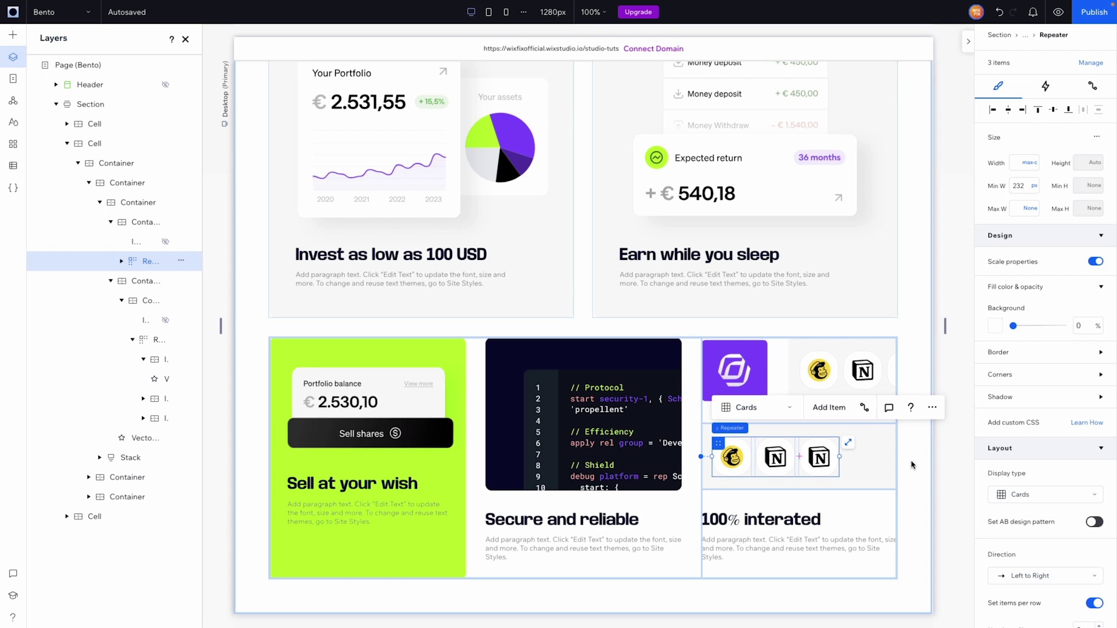
# Set the lower repeater to 5 items per row and widen it past the container's right edge.
pyautogui.scroll(-3, 1047, 461)
pyautogui.doubleClick(1086, 443)
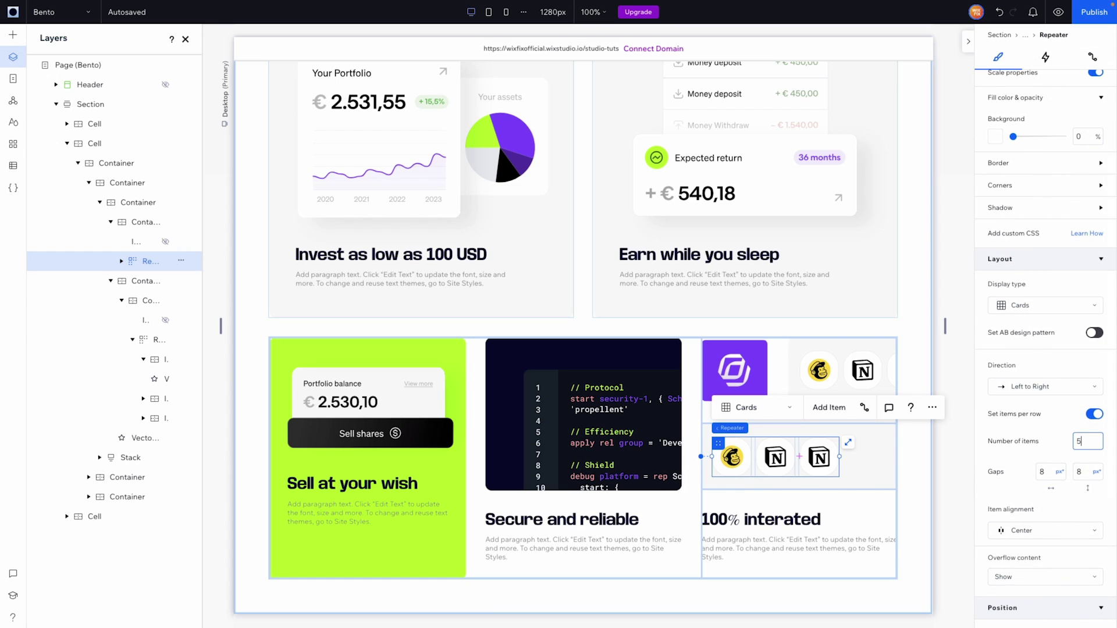
pyautogui.press('Return')
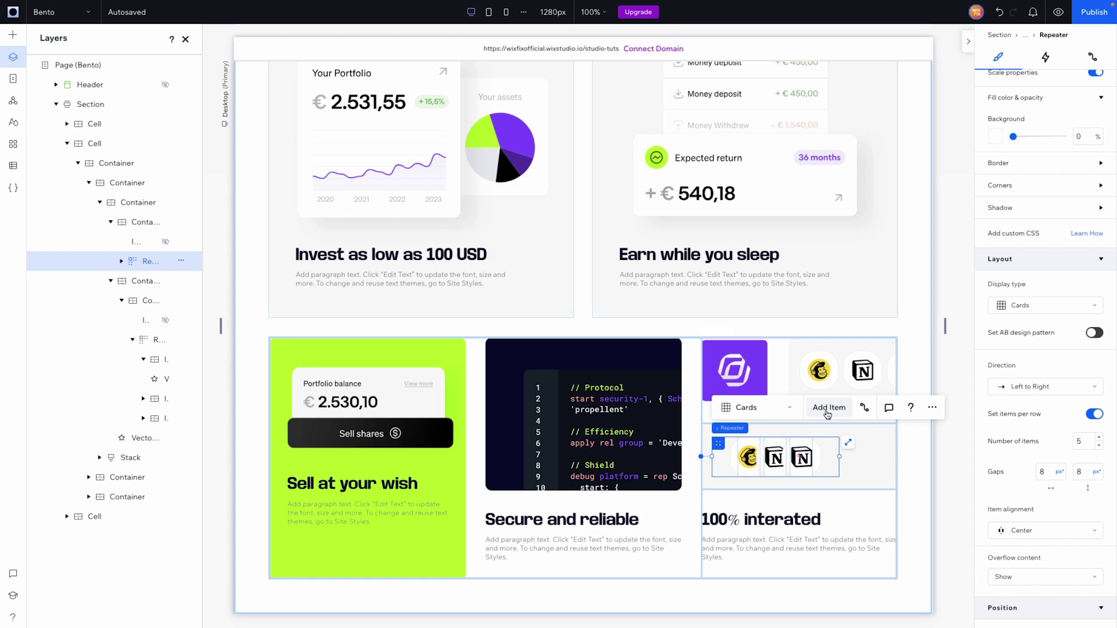
pyautogui.moveTo(839, 457); pyautogui.dragTo(933, 459)
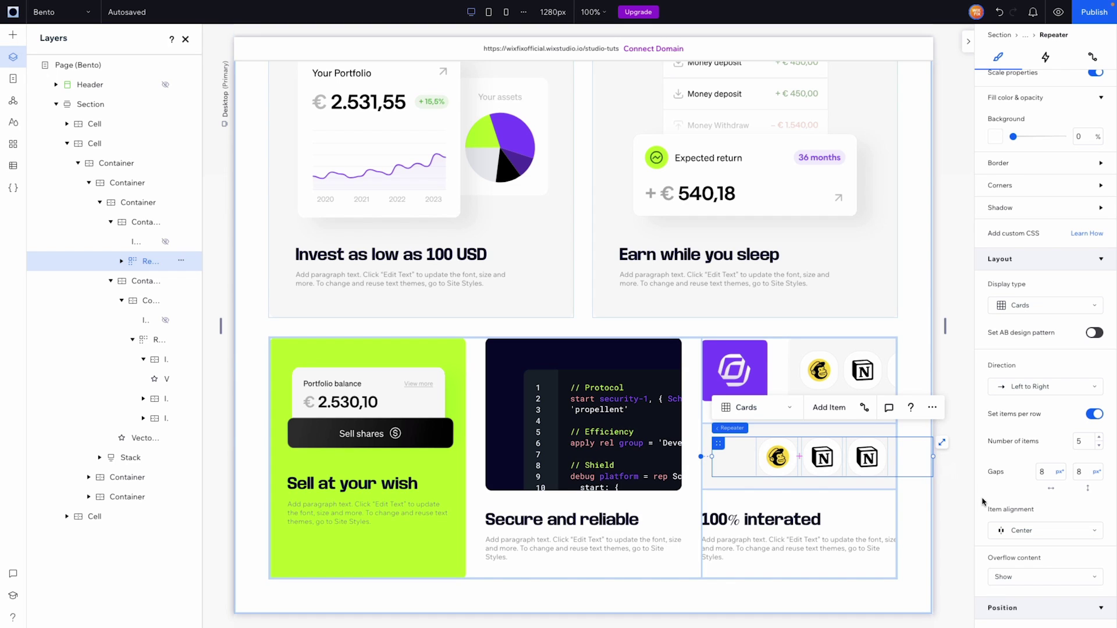
# Set the repeater's item alignment to Start and add items to fill the five-item row.
pyautogui.click(1018, 531)
pyautogui.click(1021, 520)
pyautogui.click(826, 408)
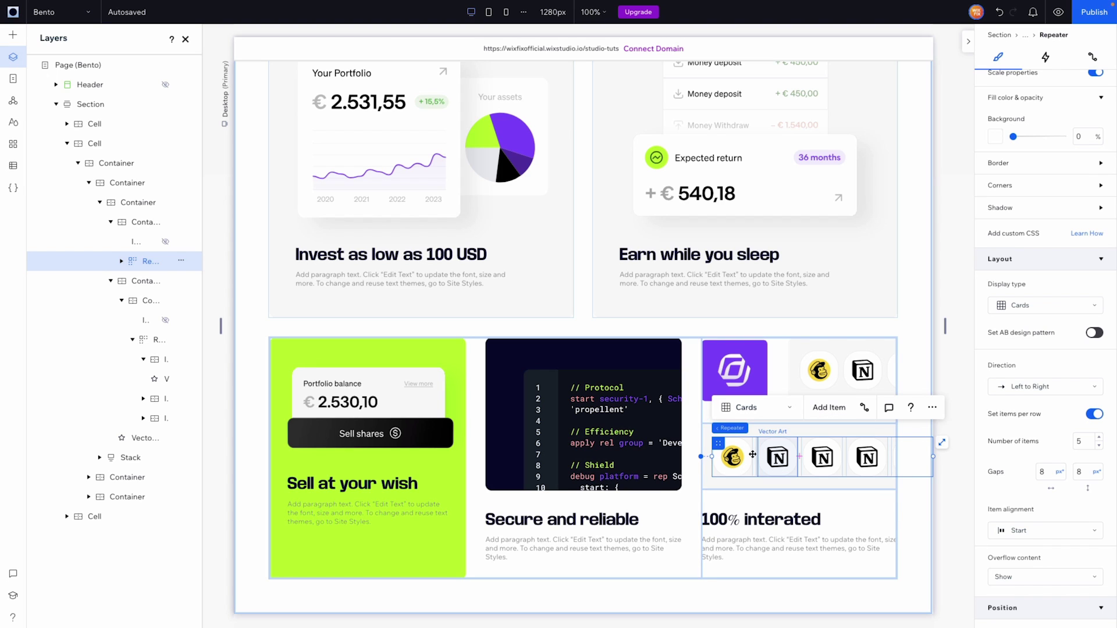
# Replace the lower repeater's first four logos with Slack, Zendesk, Zapier and a blue logo from the Bento folder, and show the gradient images again.
pyautogui.click(733, 456)
pyautogui.click(756, 411)
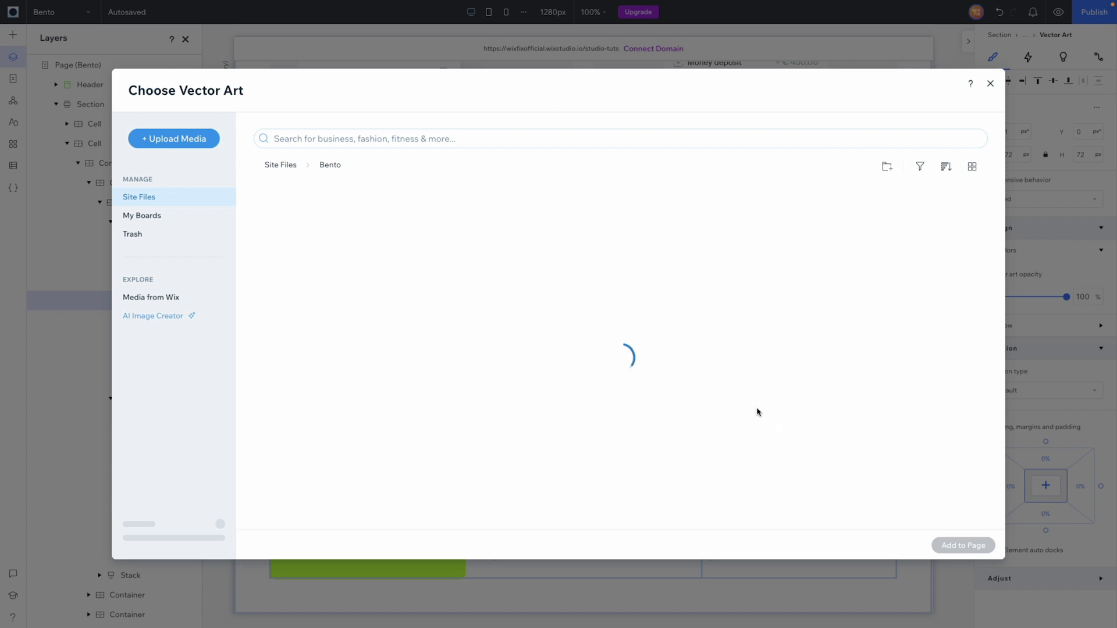
pyautogui.doubleClick(758, 238)
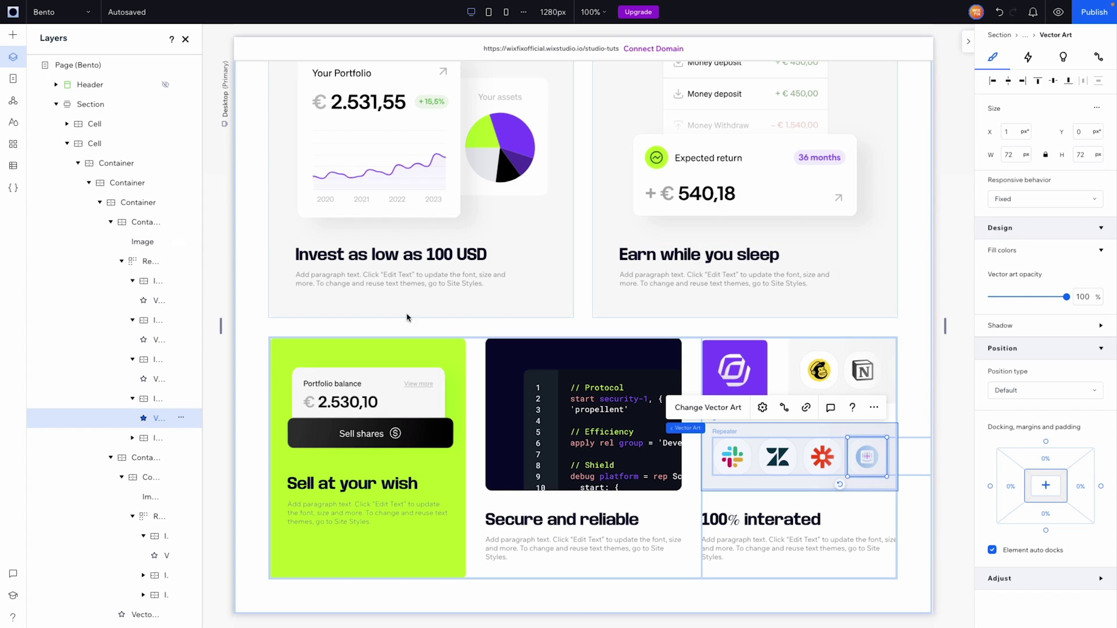
# Select the lower logo container that holds the gradient image and the repeater.
pyautogui.click(920, 524)
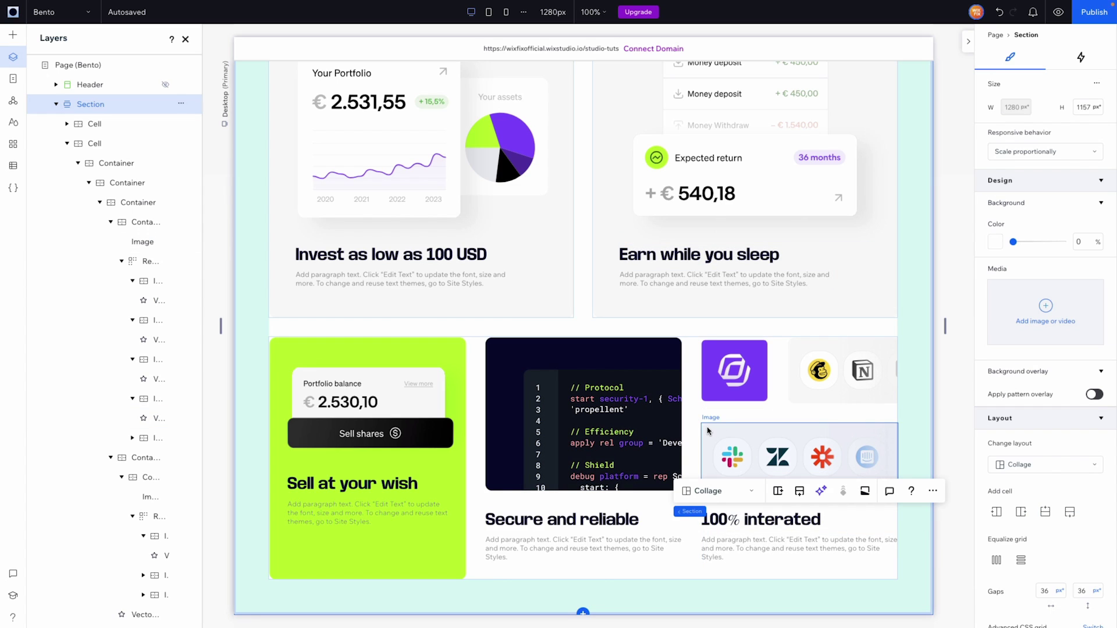
pyautogui.click(707, 430)
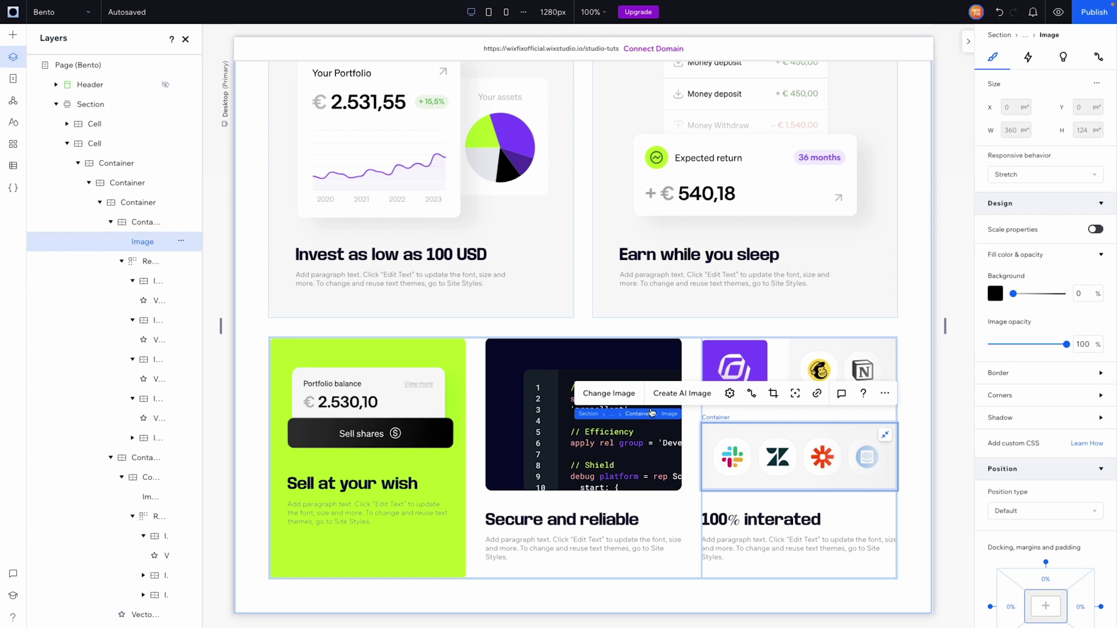
pyautogui.click(715, 415)
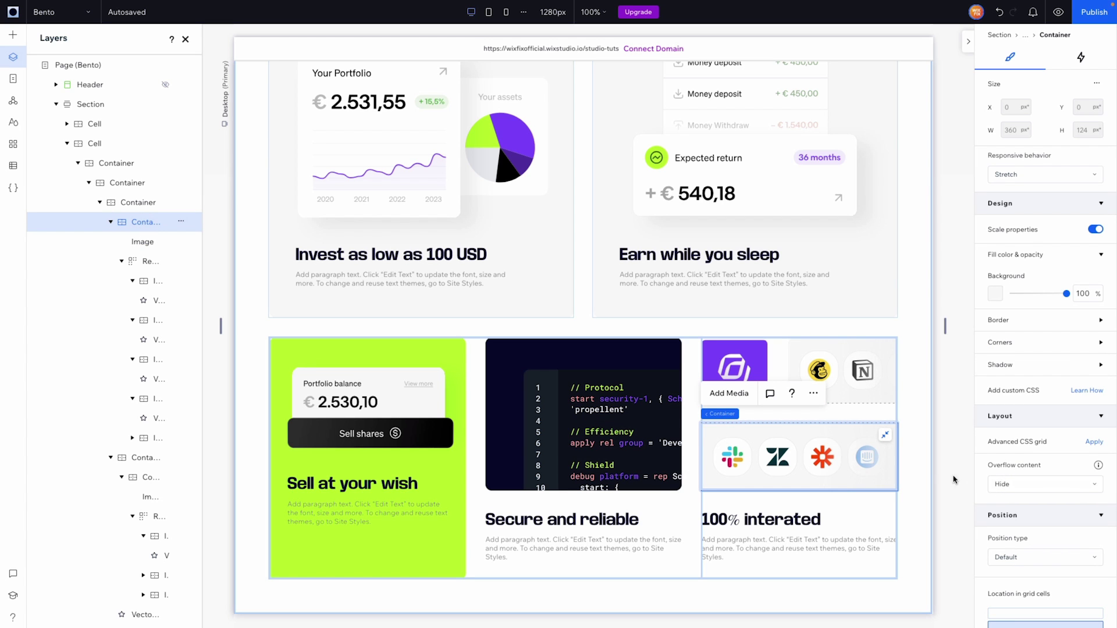